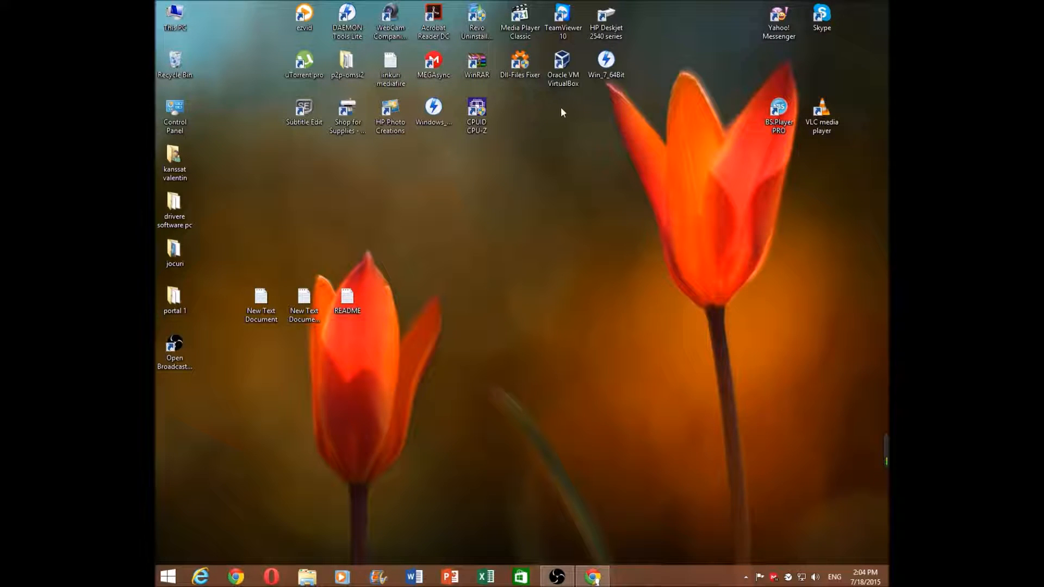
Step: Move the Oracle VM VirtualBox and Win_7_64Bit desktop icons together onto the empty middle area of the desktop
drag(636, 99, 544, 52)
drag(606, 62, 566, 296)
click(536, 248)
click(534, 299)
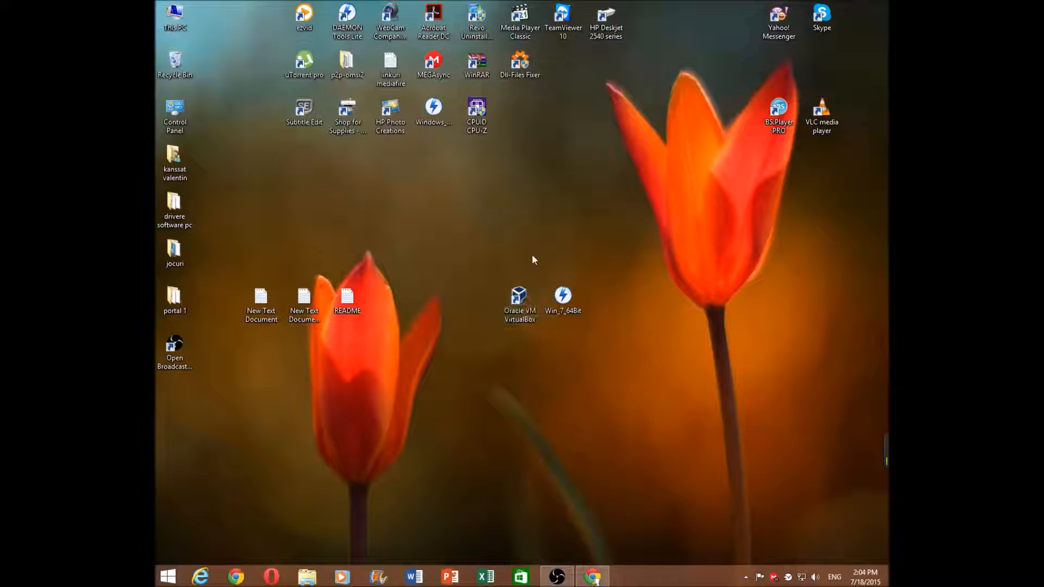
drag(510, 347, 507, 349)
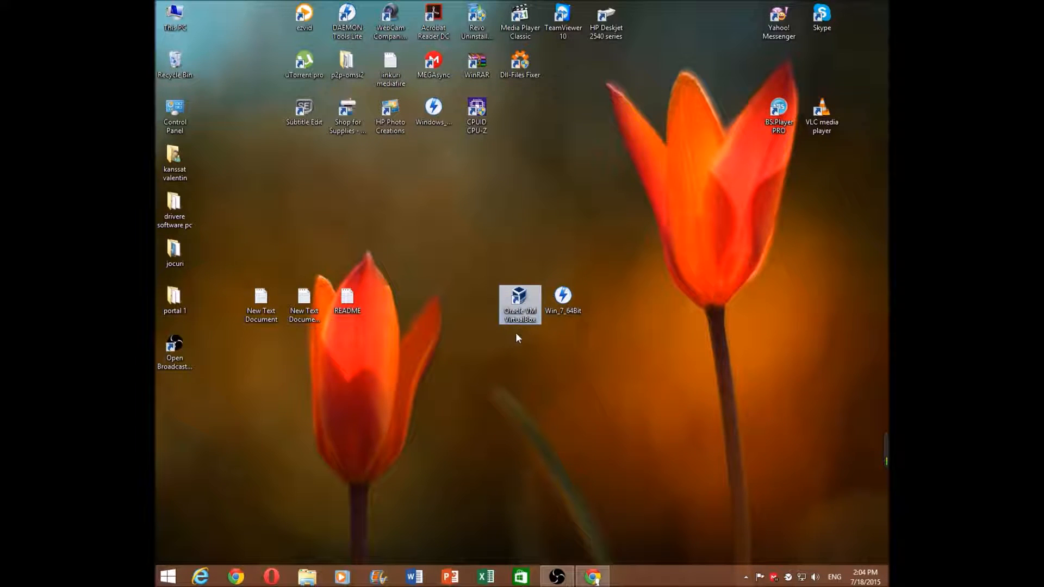
click(516, 334)
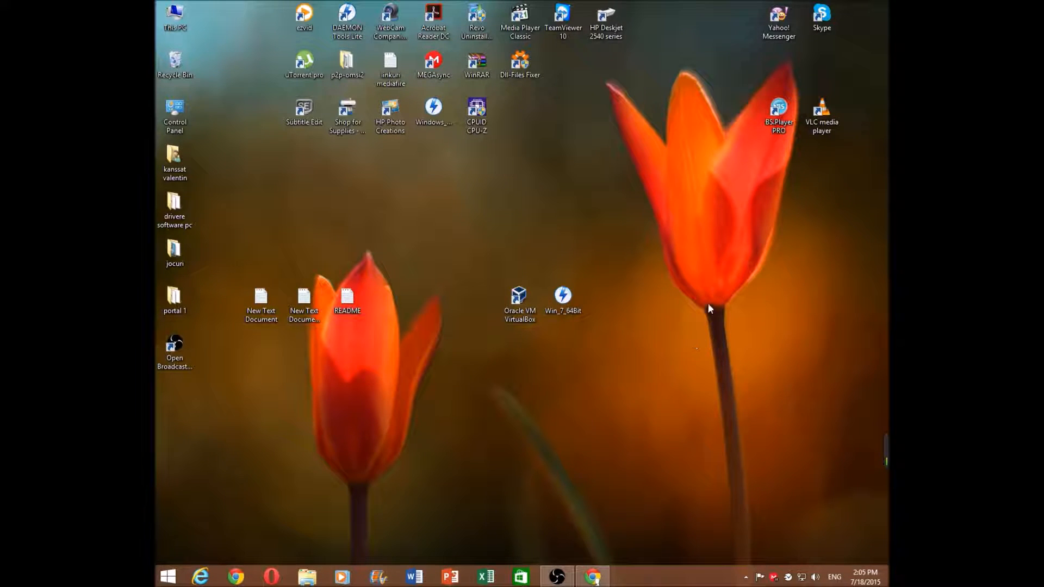
drag(671, 230, 502, 357)
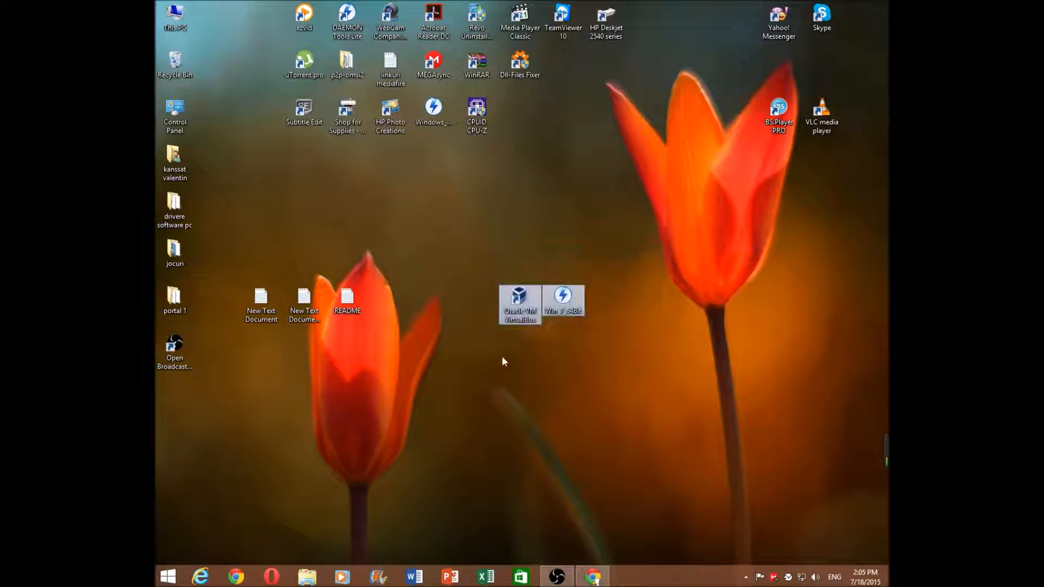
click(607, 325)
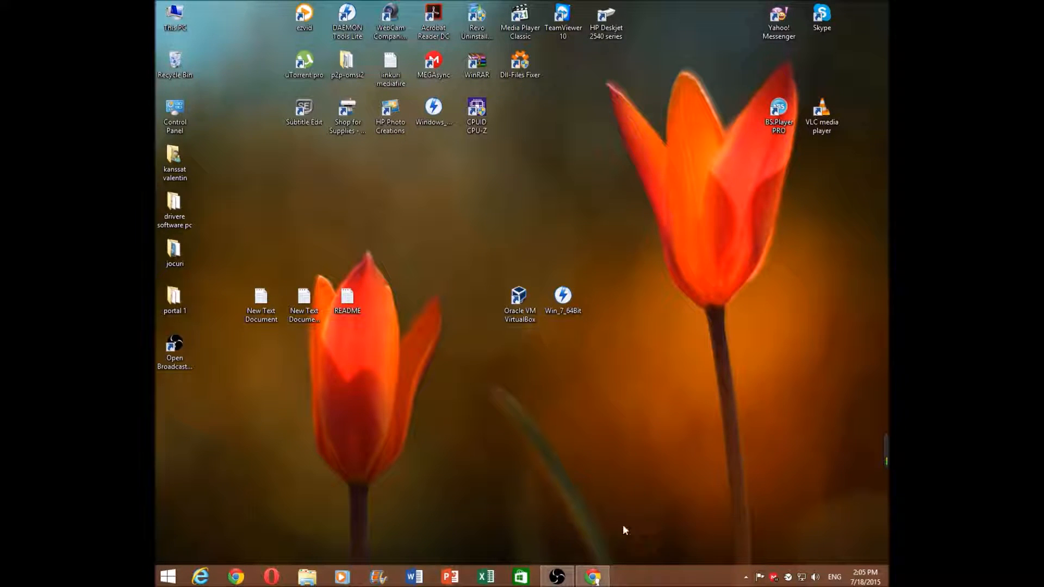
Step: Switch to Chrome and look through the open Windows 7, VirtualBox, Windows Loader and WinRAR download pages
mouse_move(599, 574)
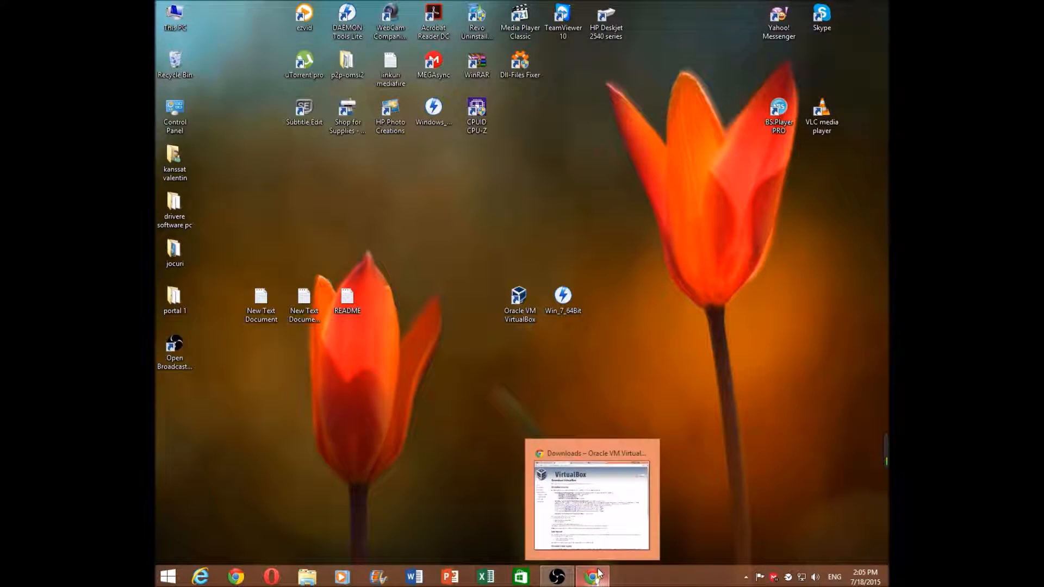
click(598, 575)
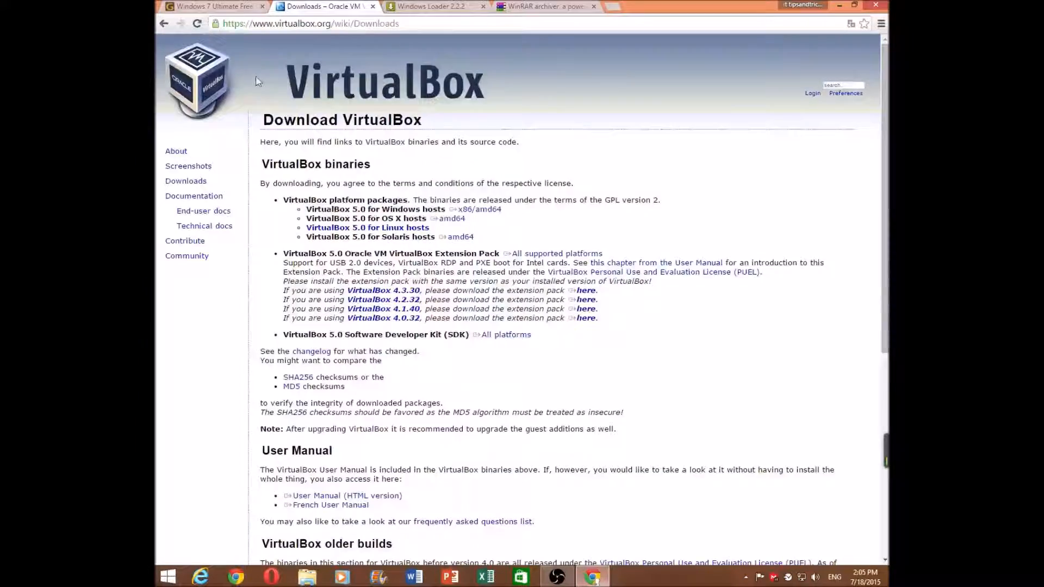
click(188, 6)
scroll(381, 271, down, 20)
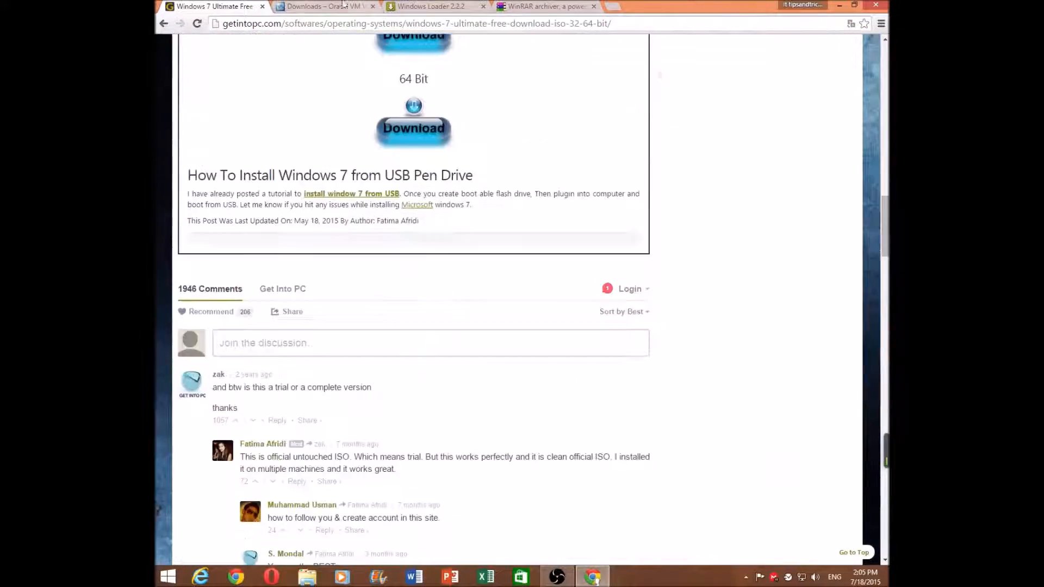
click(321, 6)
click(427, 6)
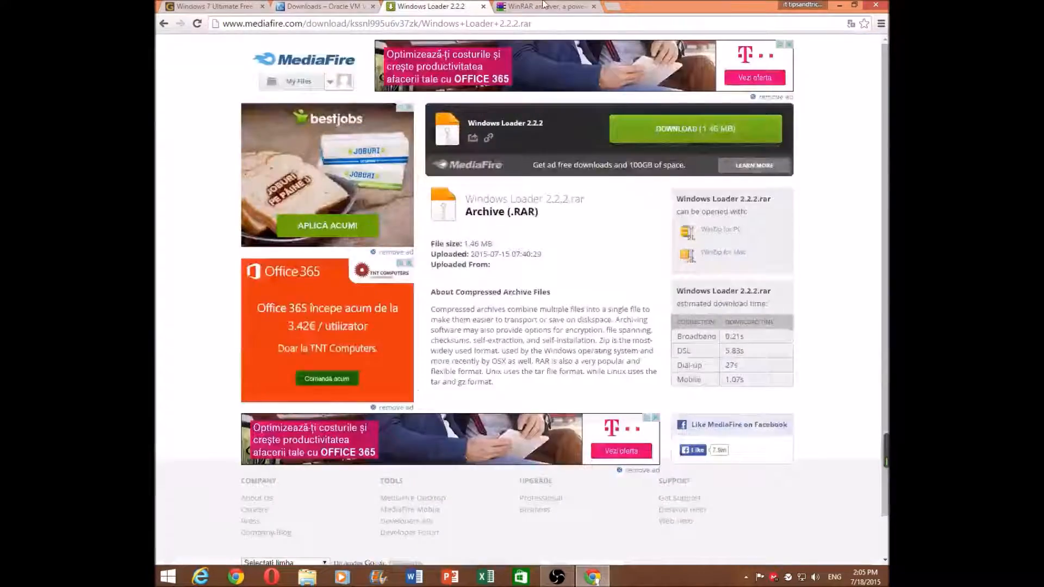
click(536, 6)
Step: Examine the 32 Bit and 64 Bit ISO download options on the Windows 7 Ultimate page
click(234, 6)
scroll(466, 214, up, 2)
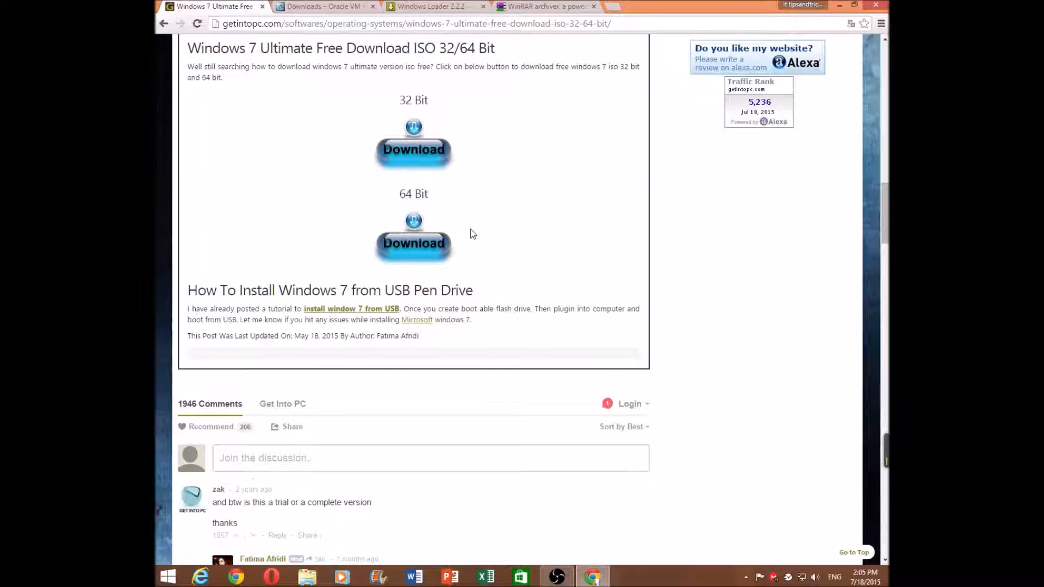
scroll(470, 232, up, 1)
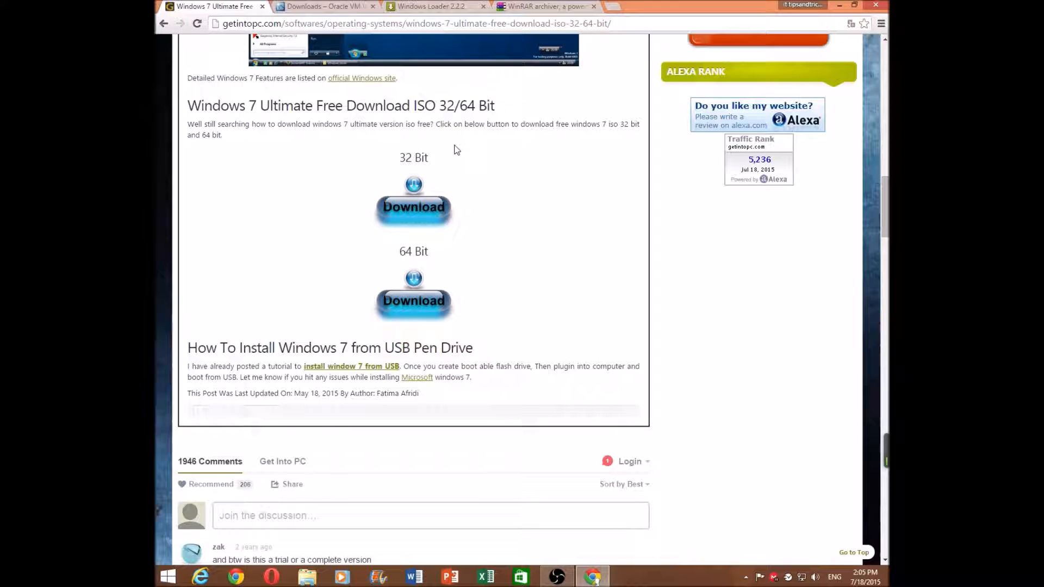
drag(442, 154, 366, 151)
drag(430, 159, 400, 161)
click(537, 184)
triple_click(428, 250)
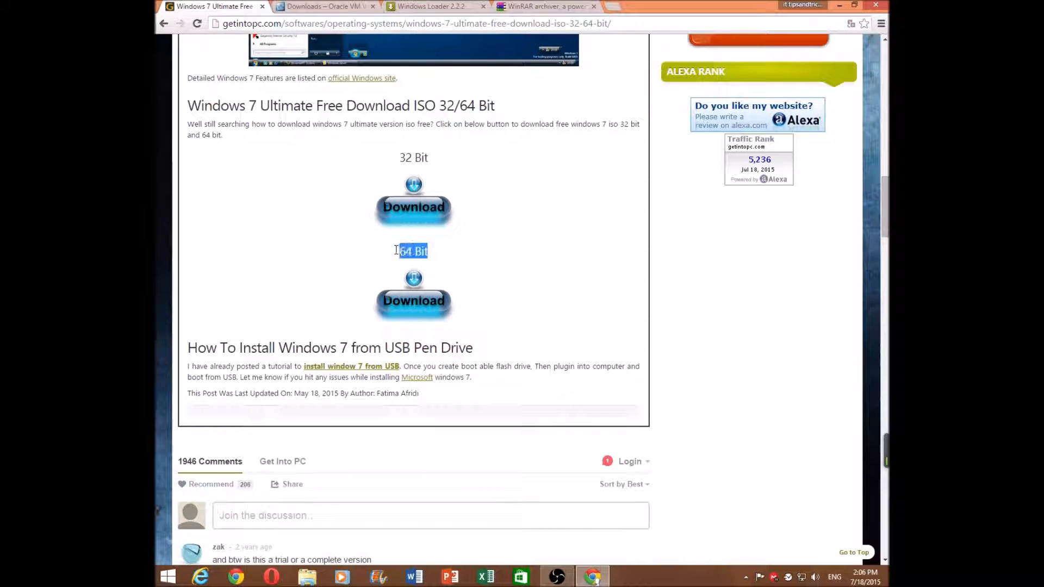
click(466, 255)
mouse_move(556, 576)
click(559, 547)
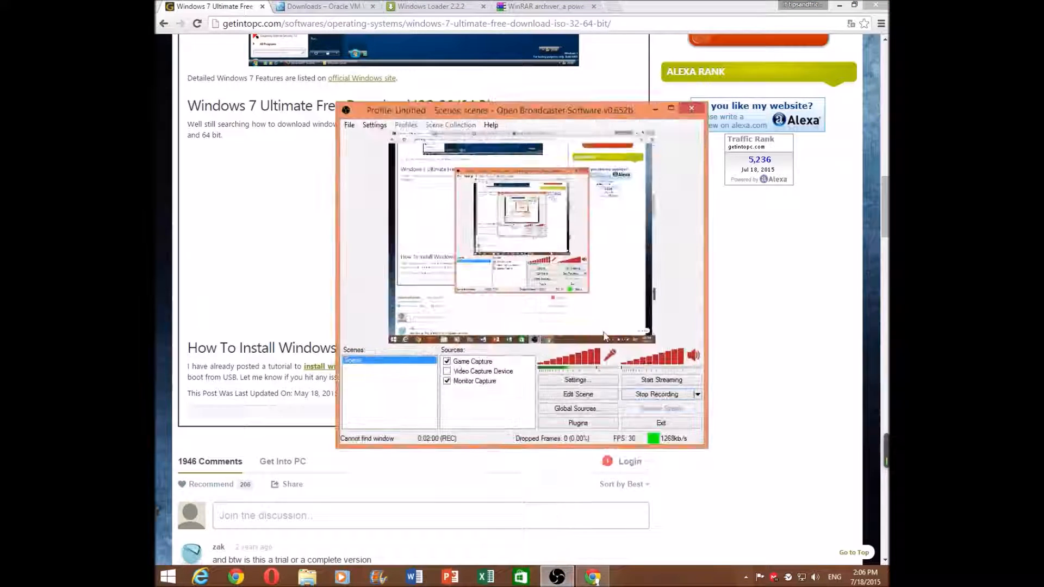
click(658, 109)
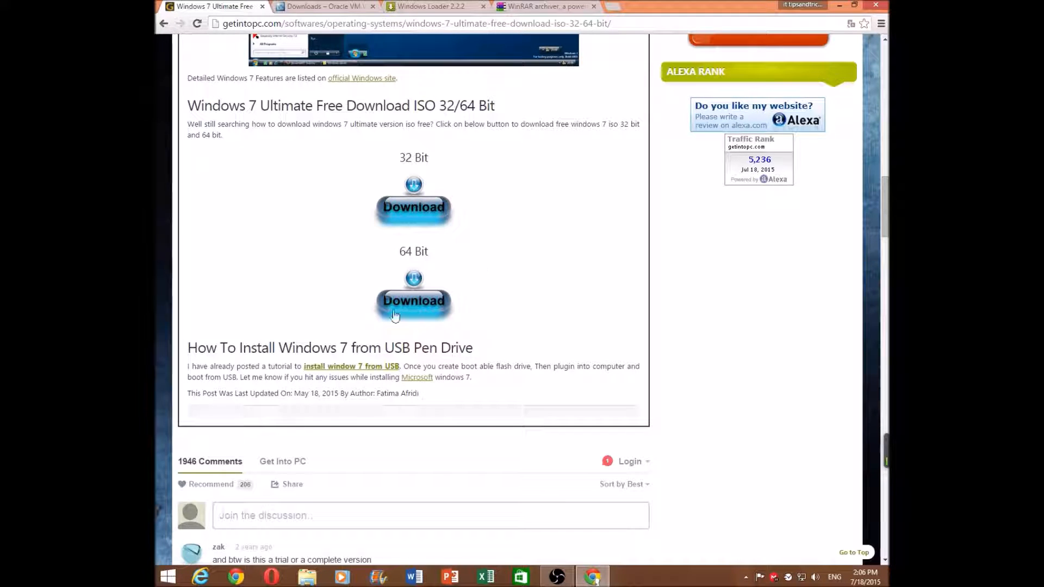
Step: Check the web addresses of the VirtualBox and Windows 7 pages and review the VirtualBox 5.0 host packages
click(298, 6)
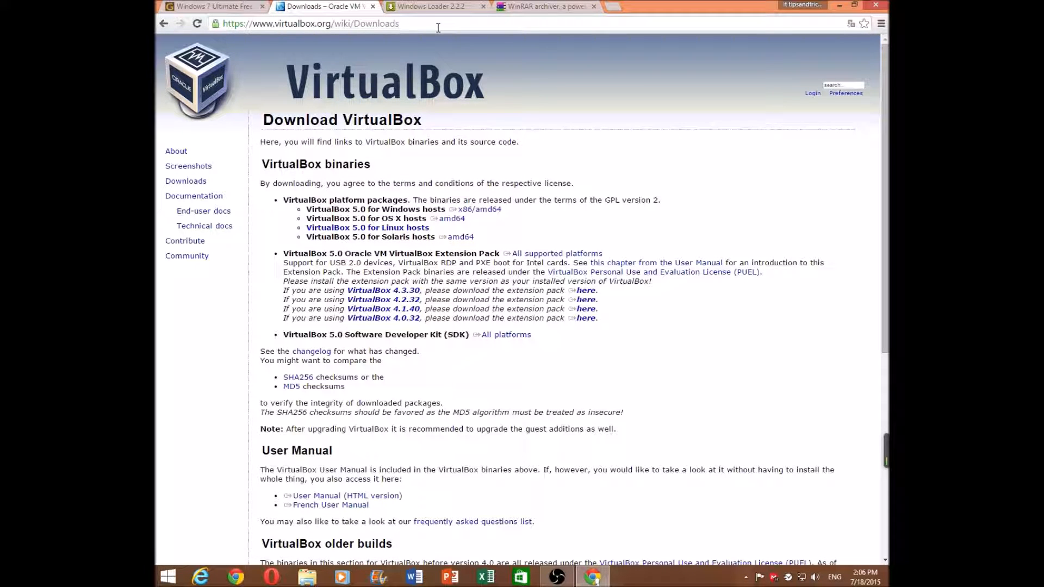
drag(439, 27, 218, 24)
click(231, 7)
click(482, 25)
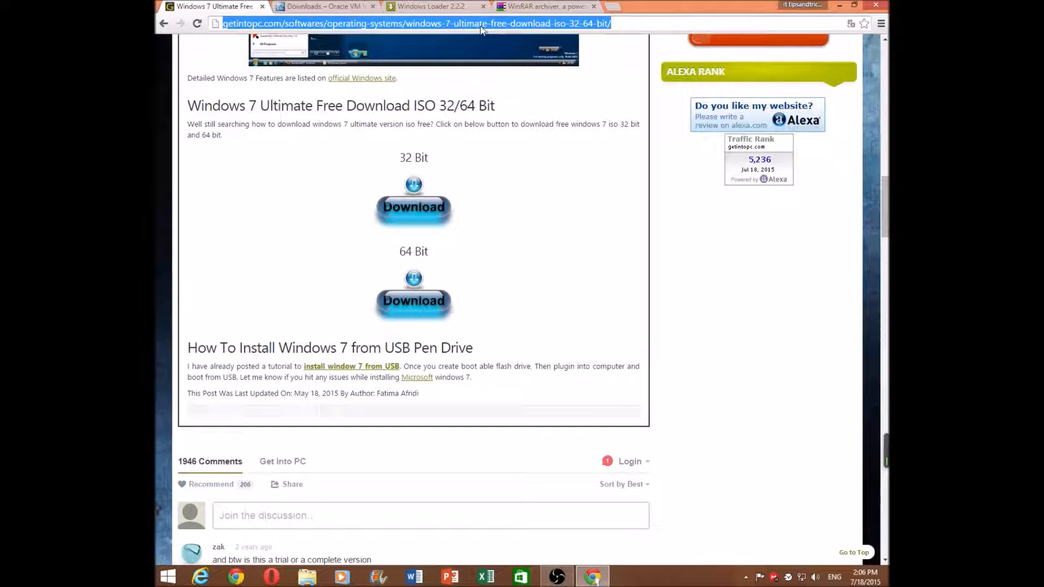
click(296, 5)
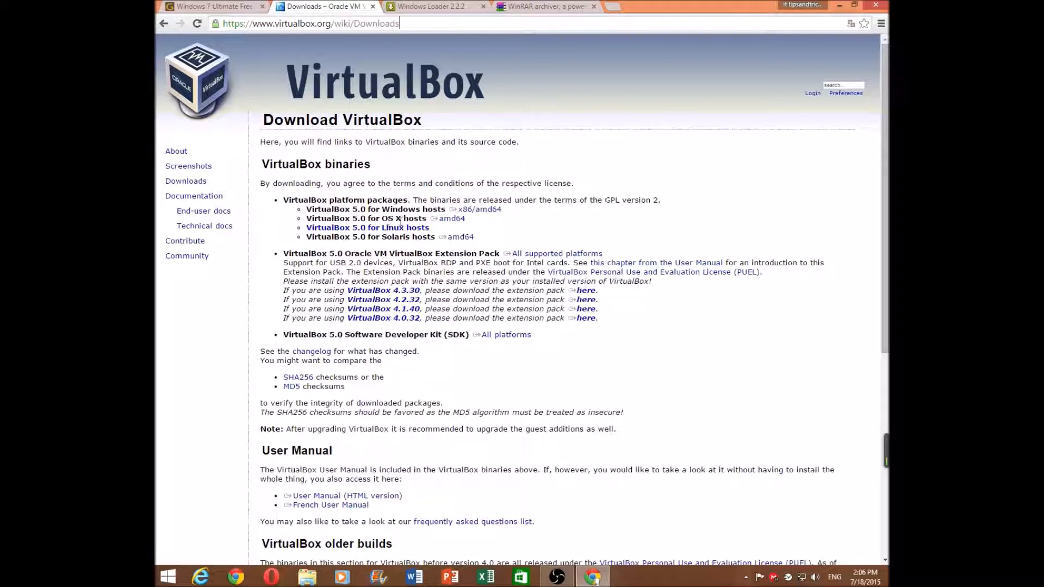
drag(384, 237, 410, 239)
Step: Return to the MediaFire page and examine the Windows Loader 2.2.2 archive offered for download
click(251, 6)
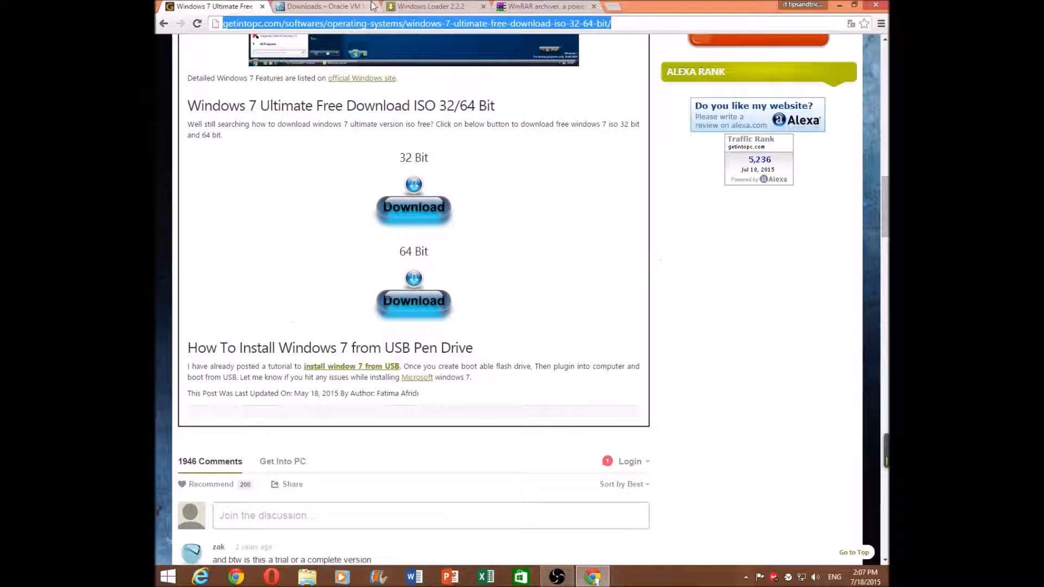
click(419, 7)
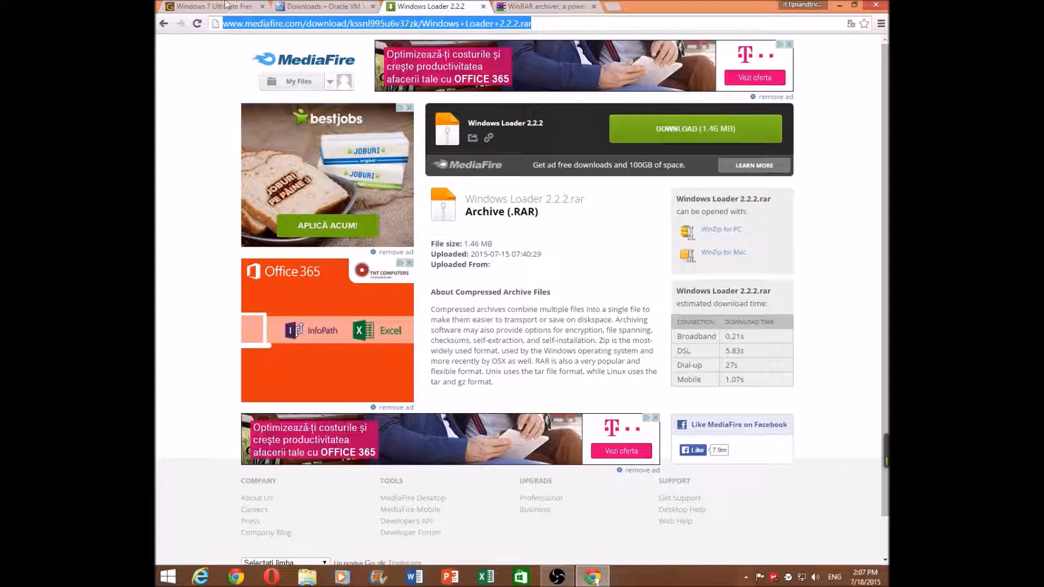
click(227, 6)
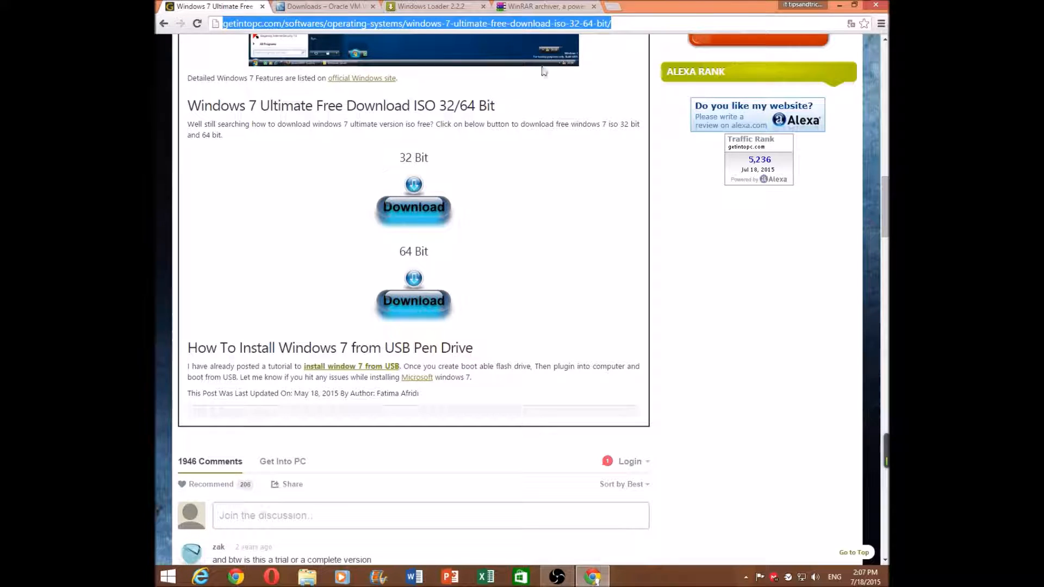
click(446, 7)
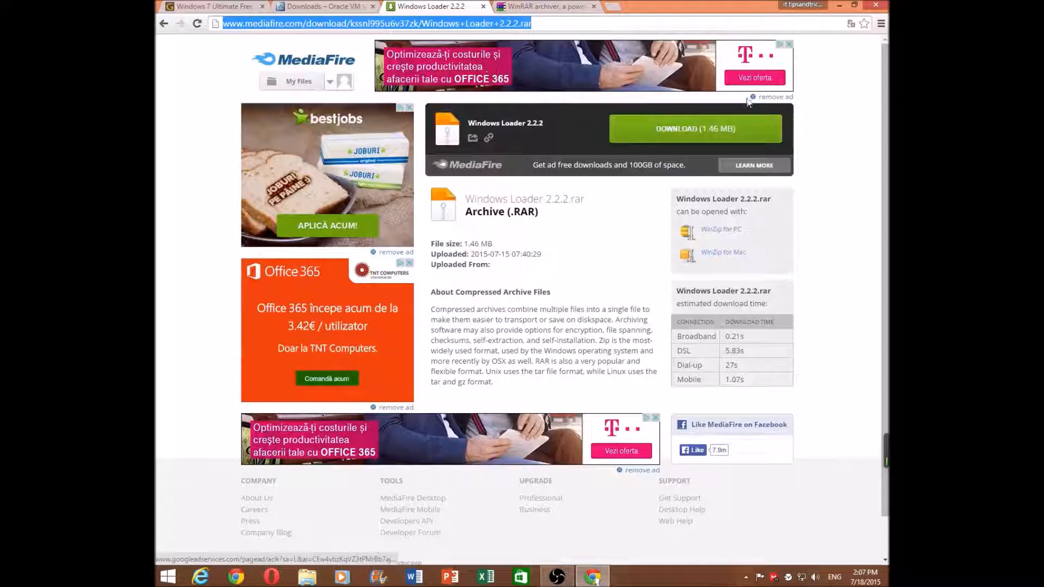
click(815, 112)
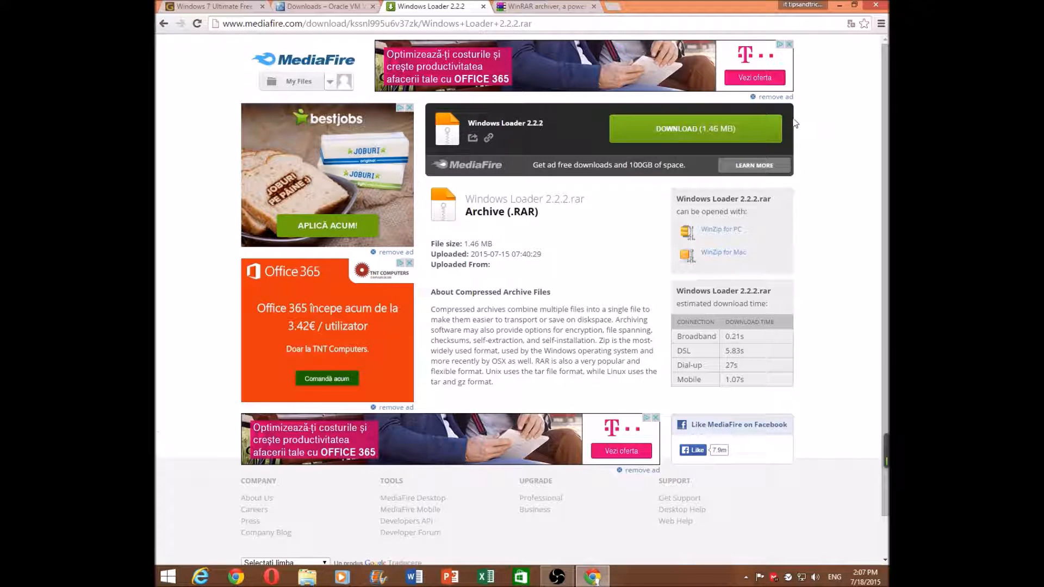
drag(470, 122, 550, 123)
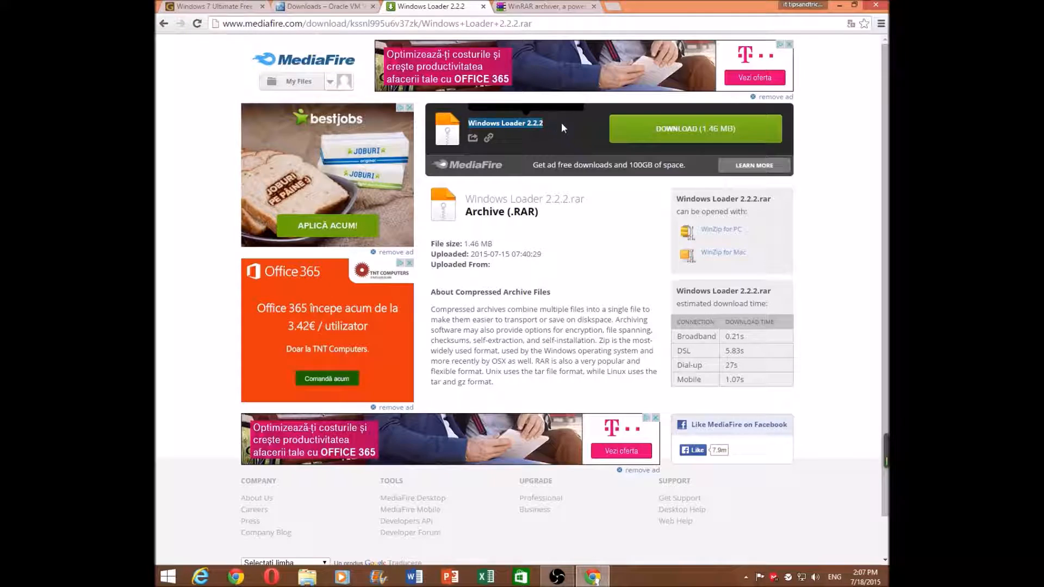
click(824, 164)
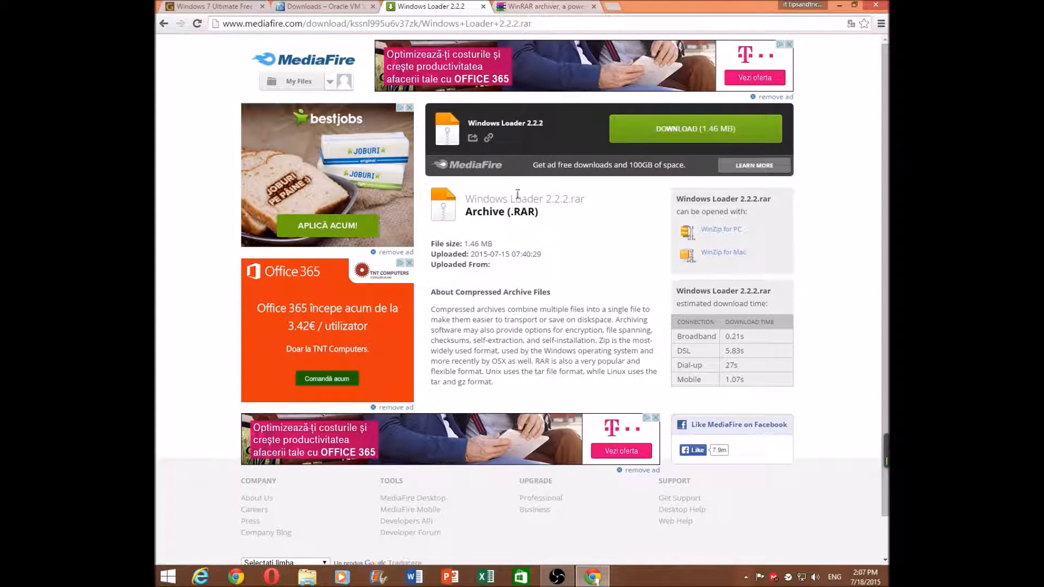
Step: Look over the WinRAR versions on the RARLAB download page and check the page's web address
click(544, 7)
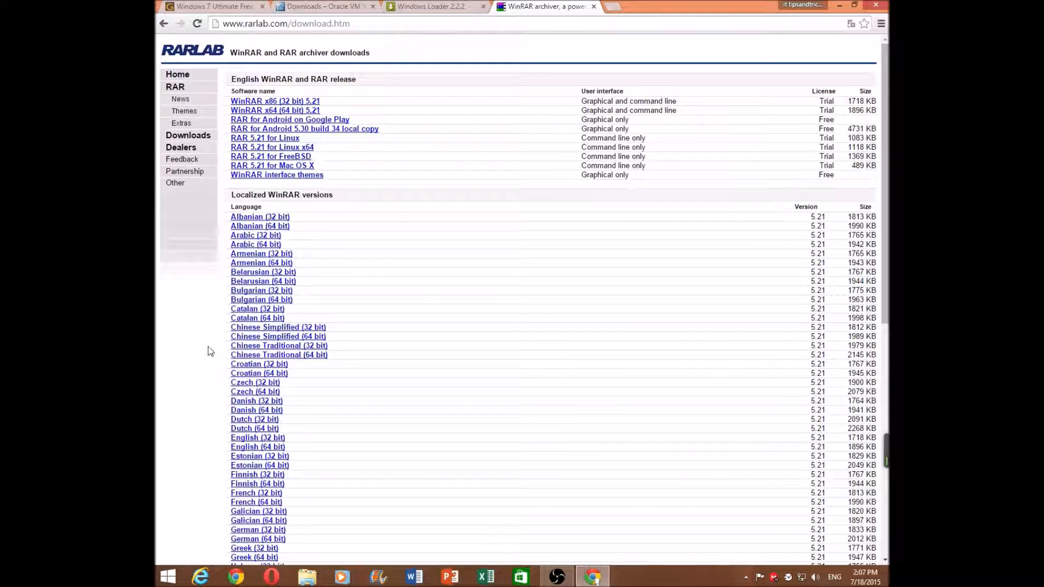
scroll(209, 354, down, 5)
scroll(208, 356, up, 5)
click(378, 21)
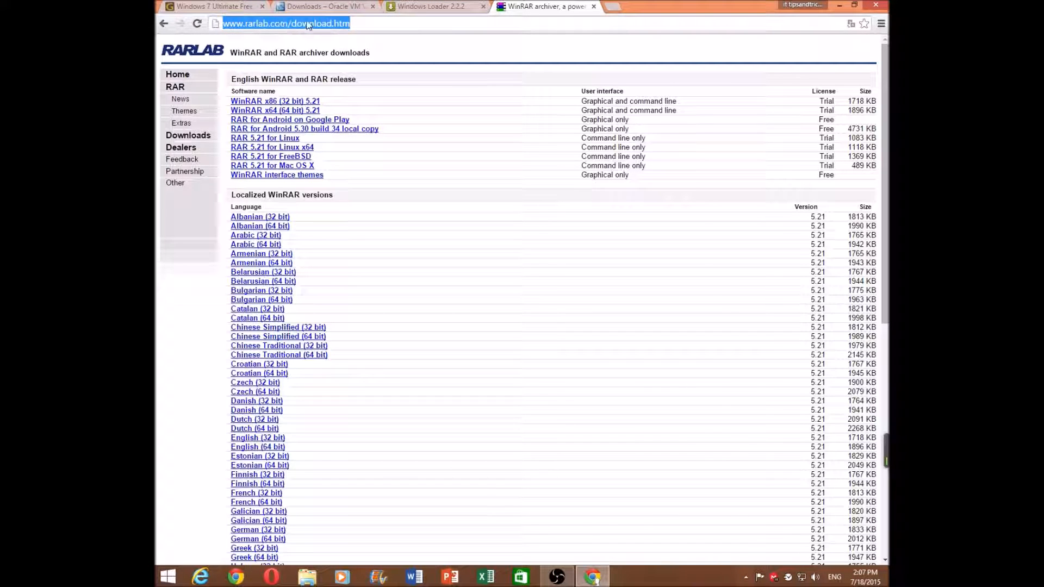
Step: Search for "7zip download" in a new browser tab and open the 7-Zip download page
click(611, 8)
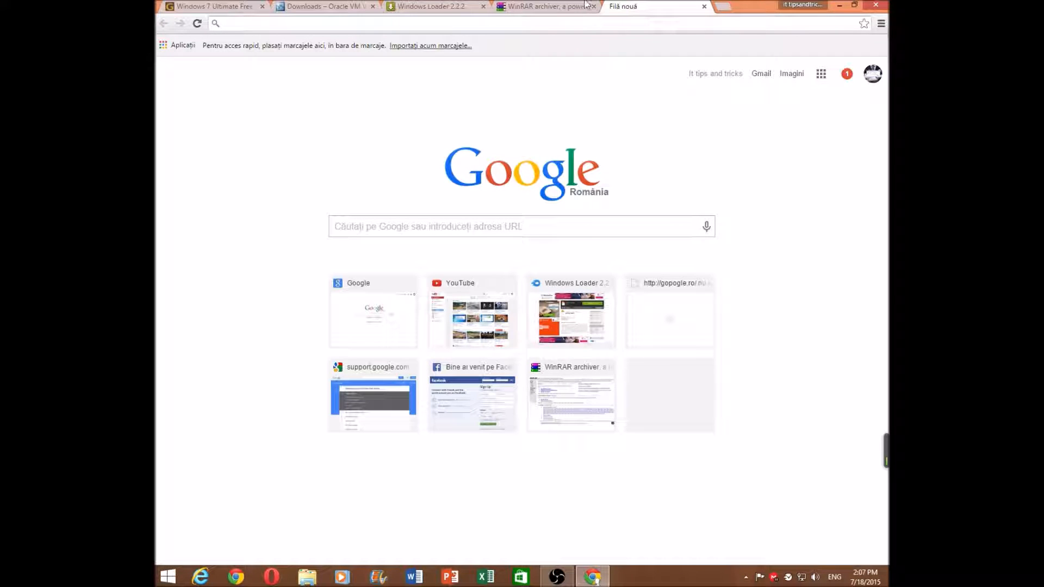
click(840, 5)
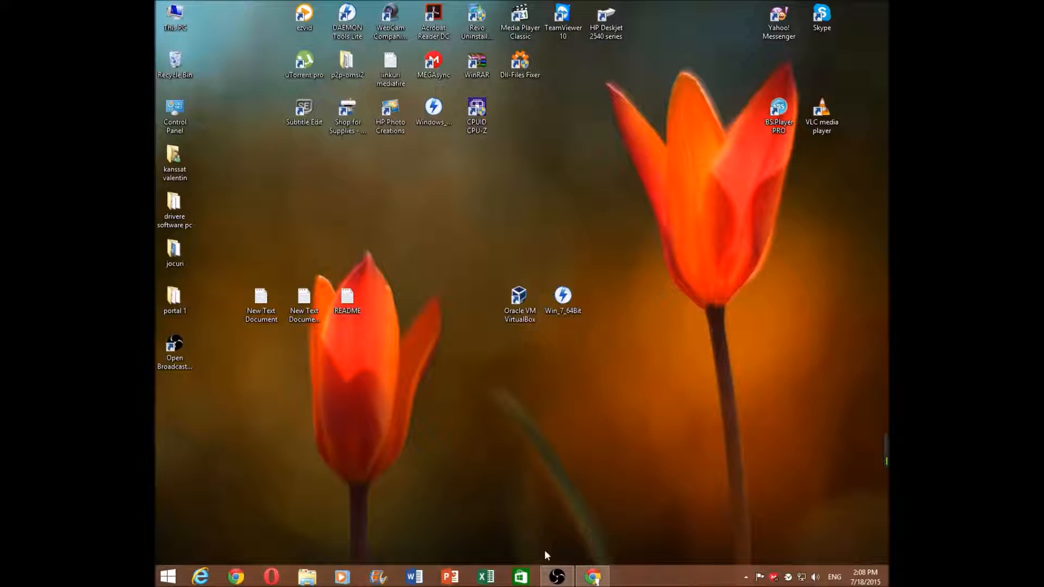
click(579, 576)
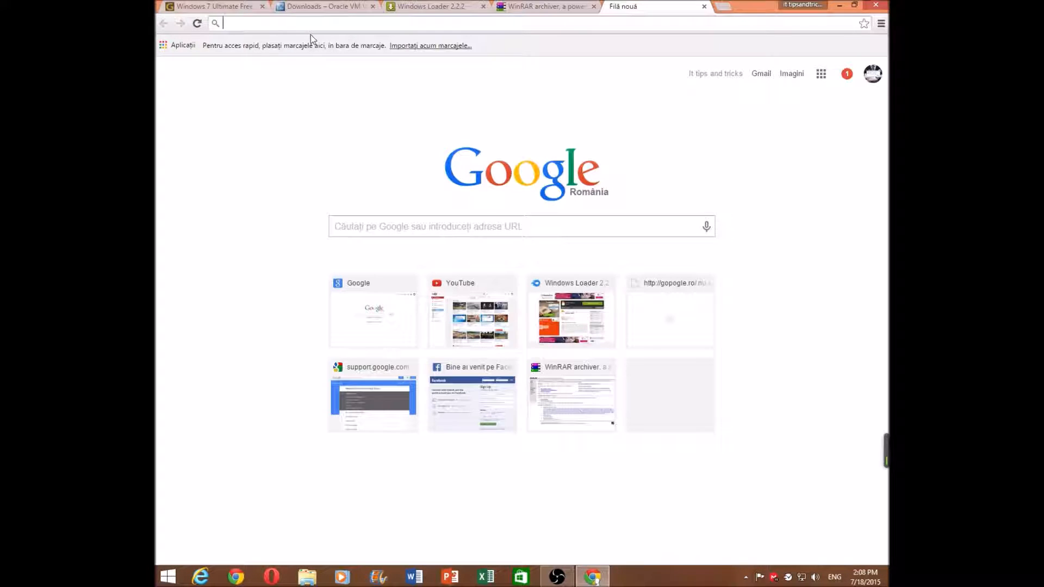
text(7)
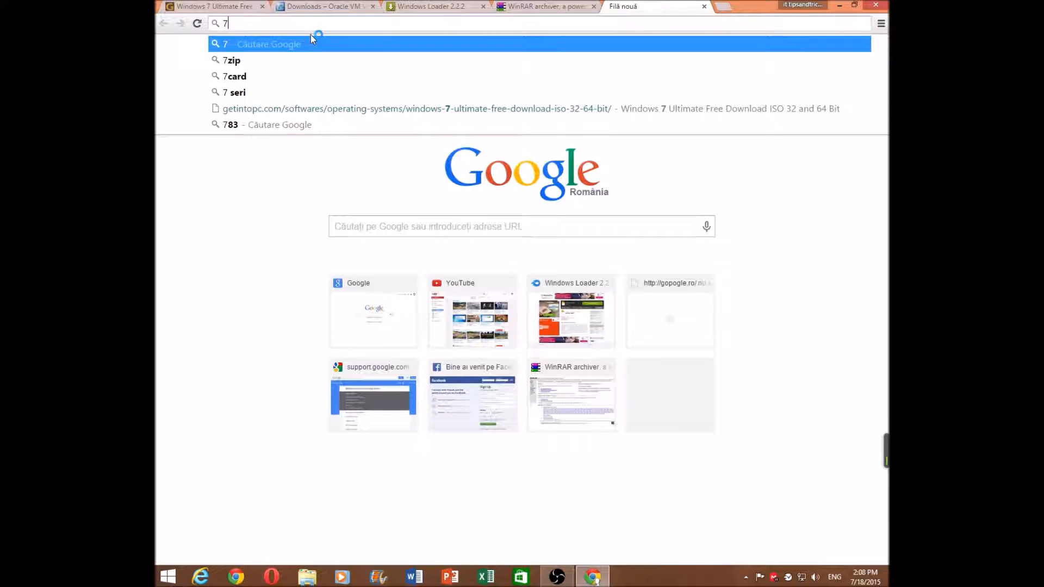
text(zip)
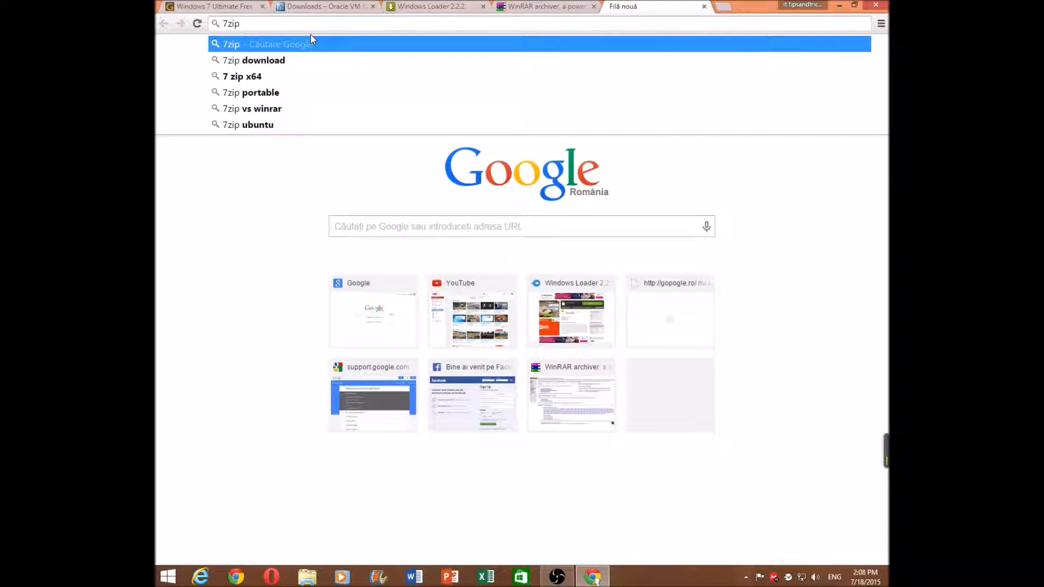
click(303, 58)
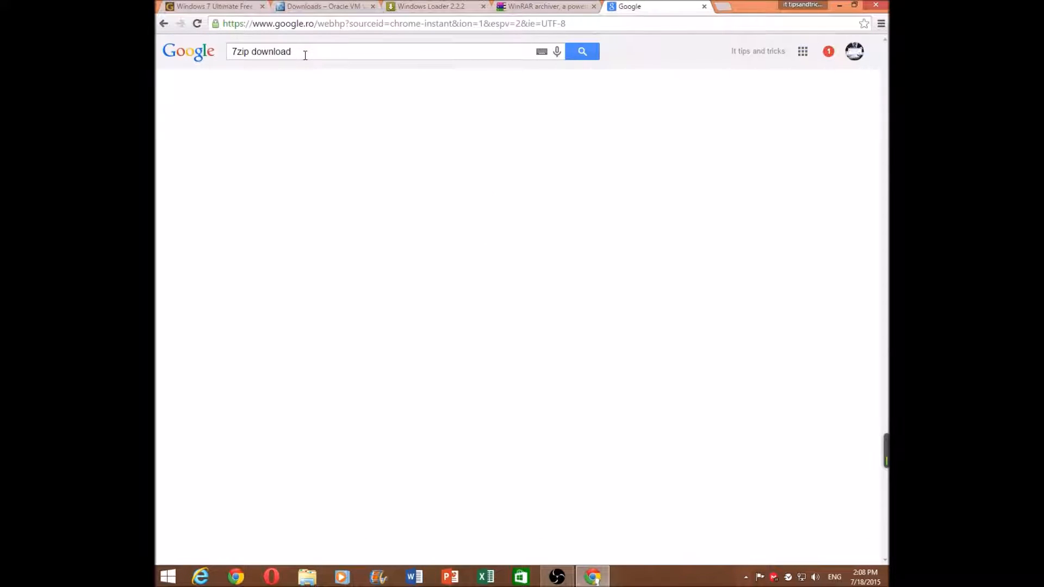
click(277, 140)
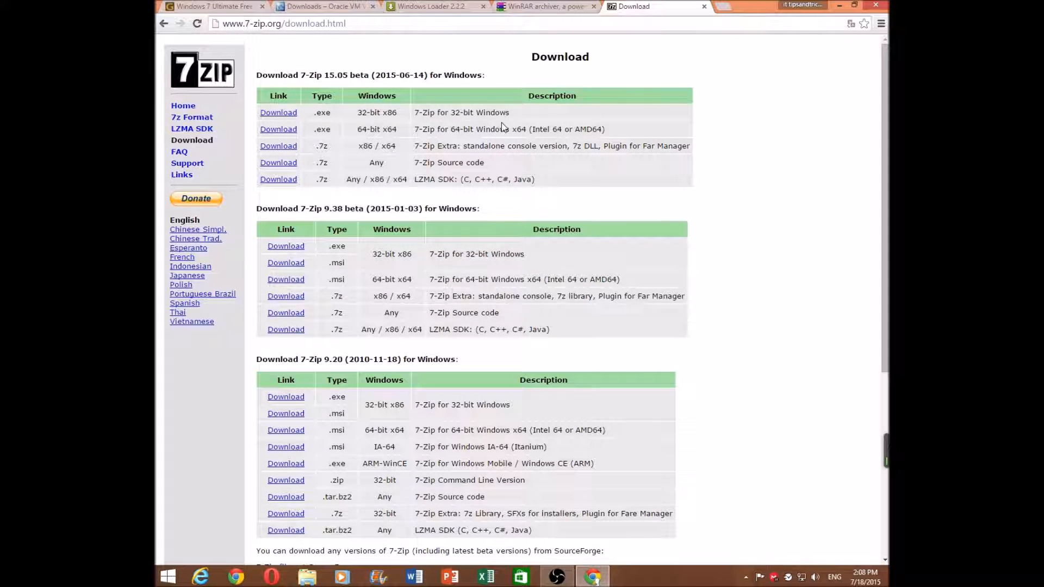
Step: Examine the 32-bit and 64-bit Windows versions and the other packages listed on the 7-Zip download page
drag(398, 130, 411, 112)
click(399, 122)
drag(361, 112, 423, 130)
click(732, 380)
scroll(735, 379, down, 3)
scroll(735, 379, up, 3)
scroll(774, 285, down, 4)
scroll(775, 285, down, 2)
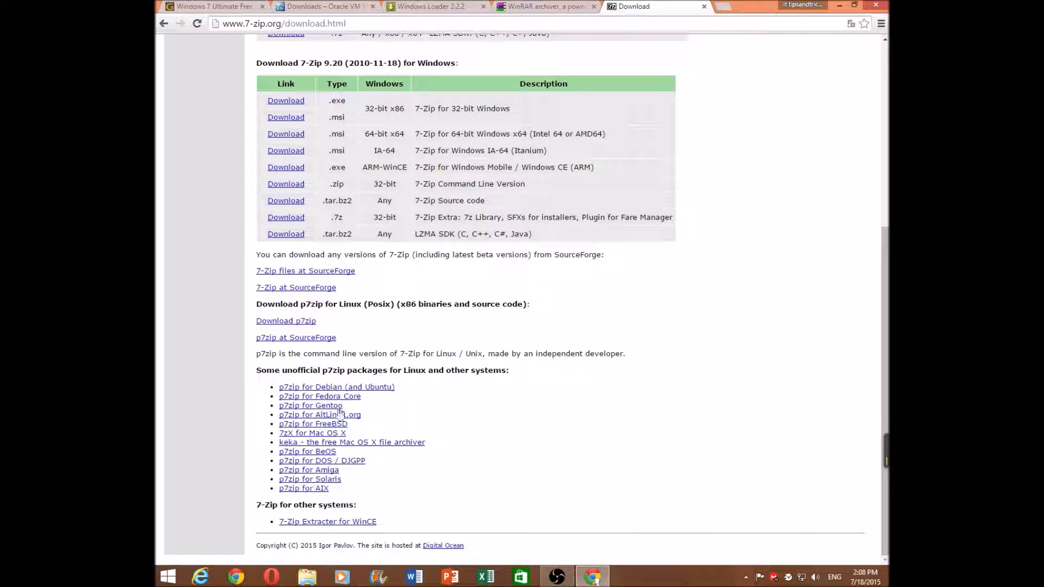
scroll(783, 331, up, 6)
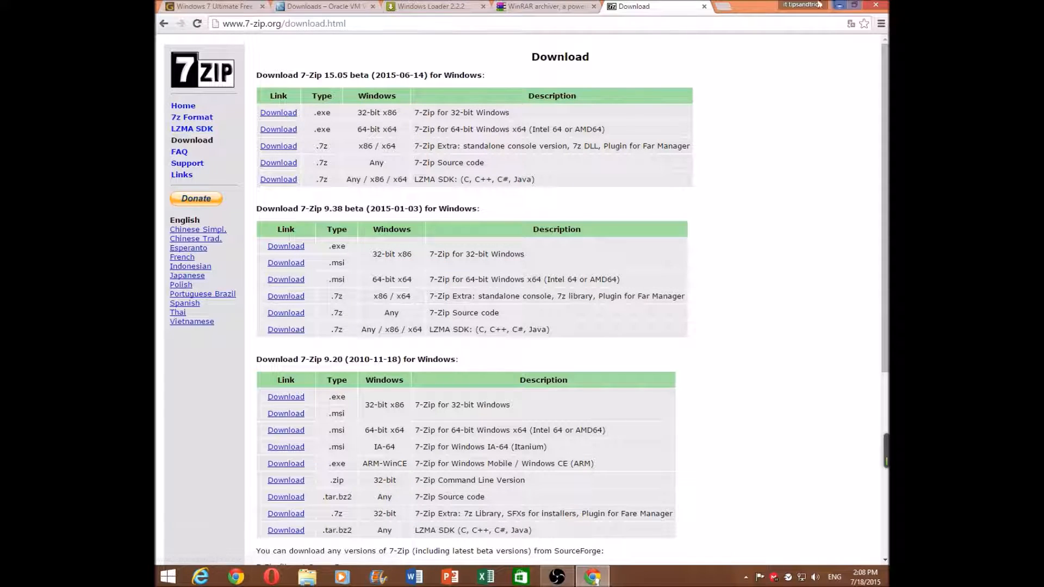
Step: Check the web address of the 7-Zip download page and minimize the browser to reveal the desktop
click(383, 22)
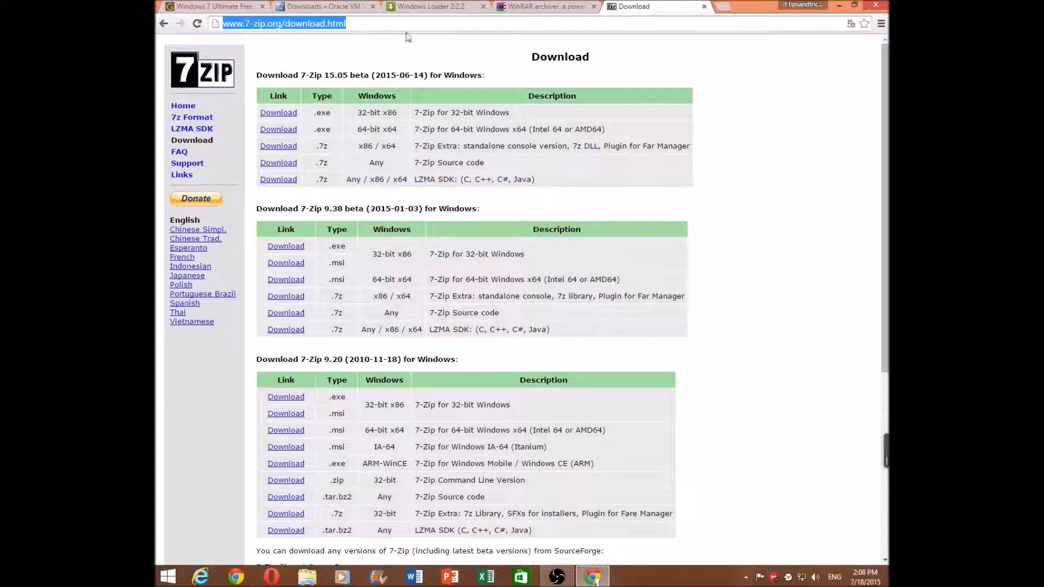
click(729, 53)
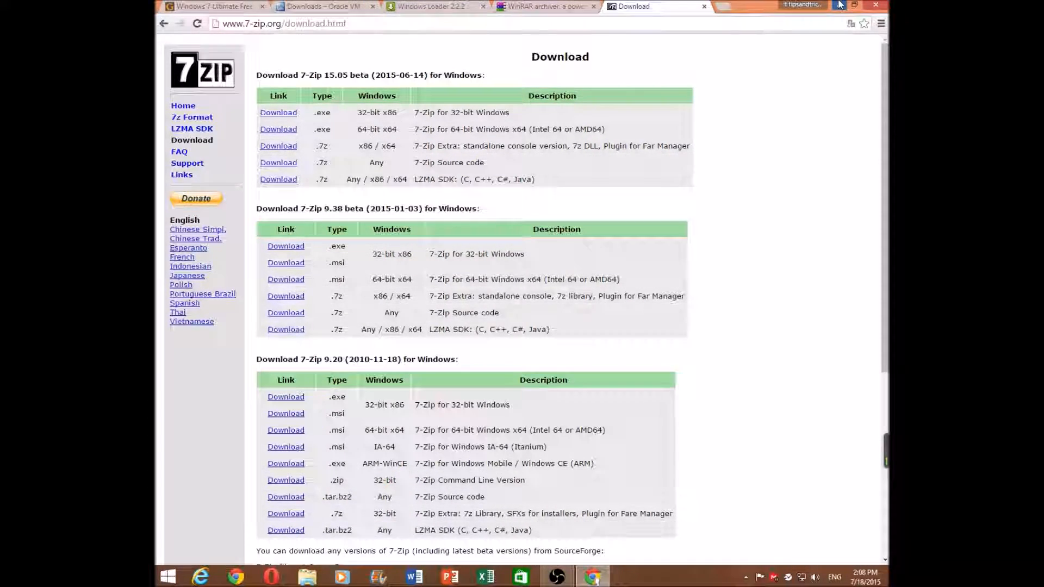
click(841, 4)
drag(546, 298, 465, 328)
click(622, 354)
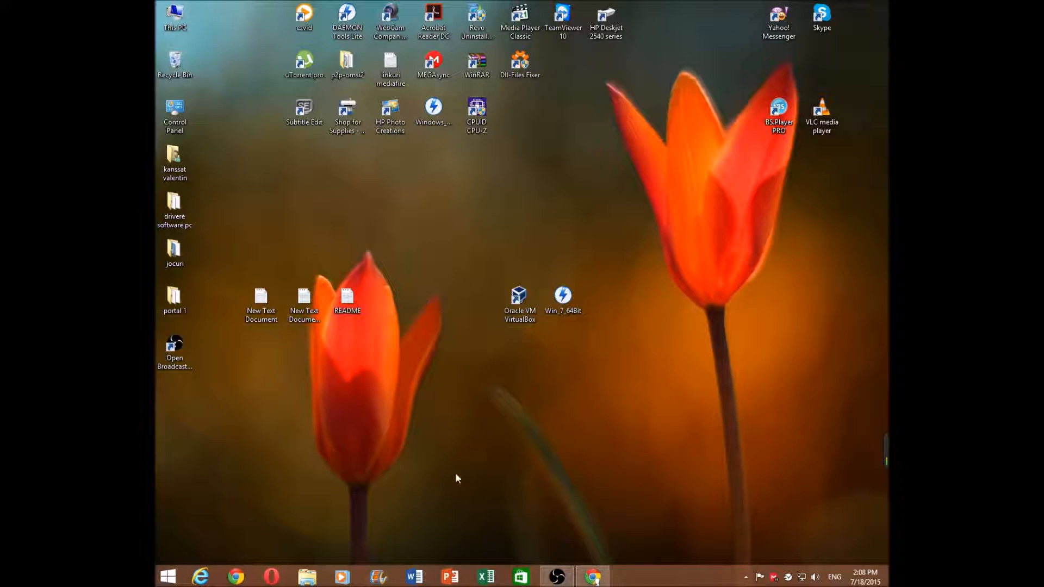
mouse_move(595, 580)
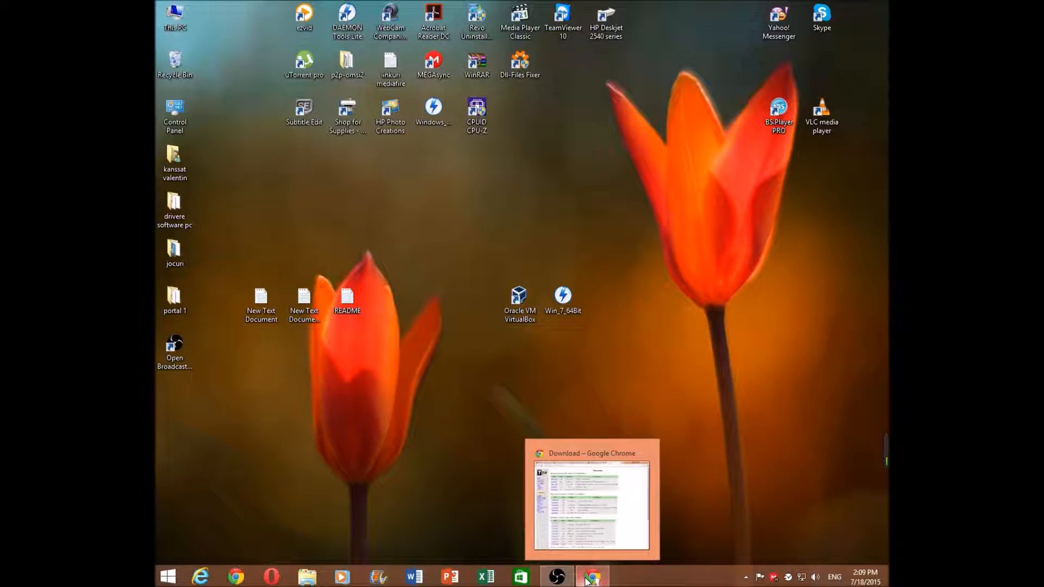
Step: Open the Oracle VM VirtualBox Manager from the desktop and bring its window to the front
double_click(527, 315)
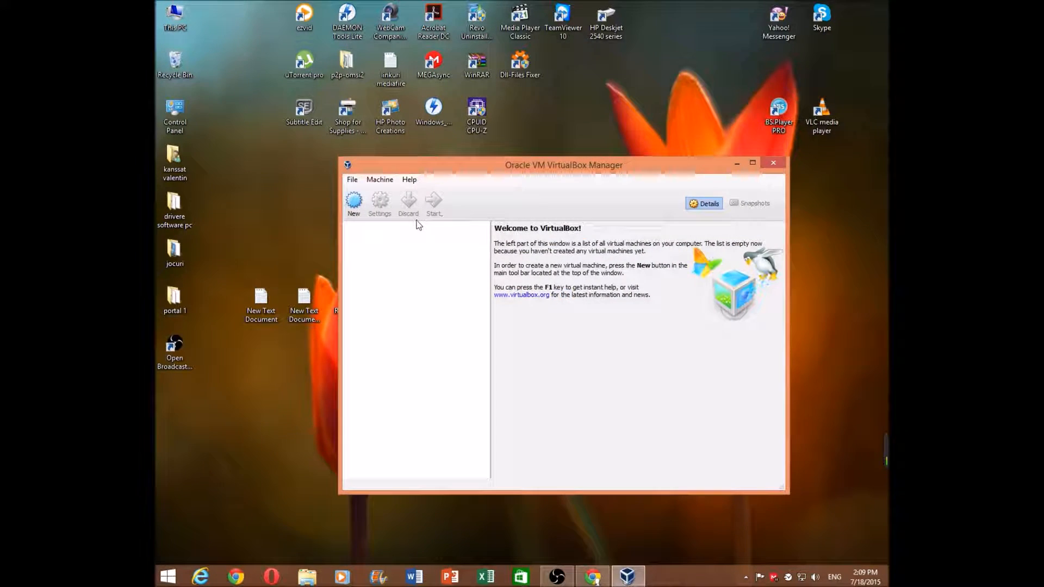
click(735, 164)
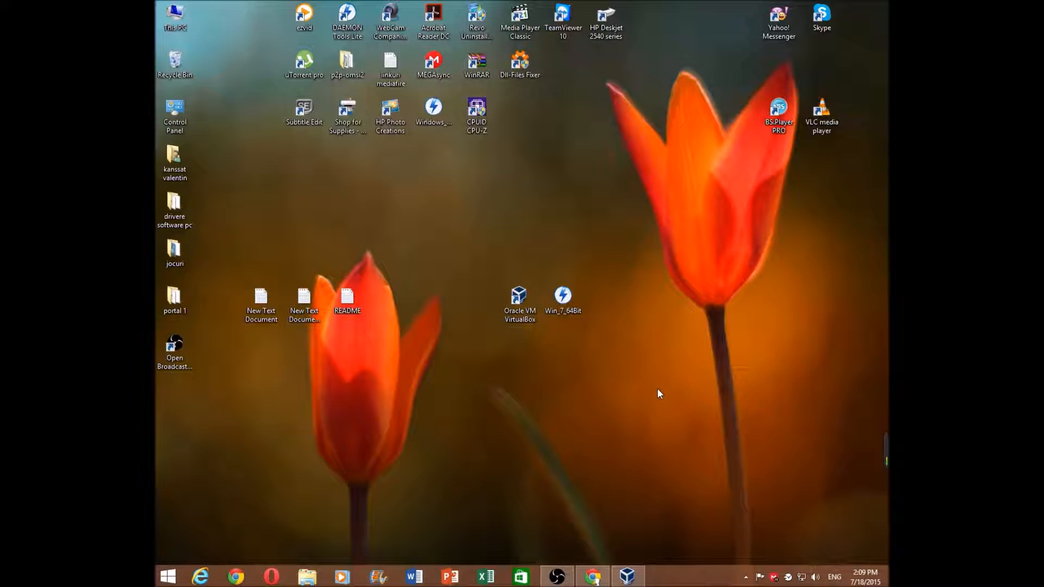
click(628, 577)
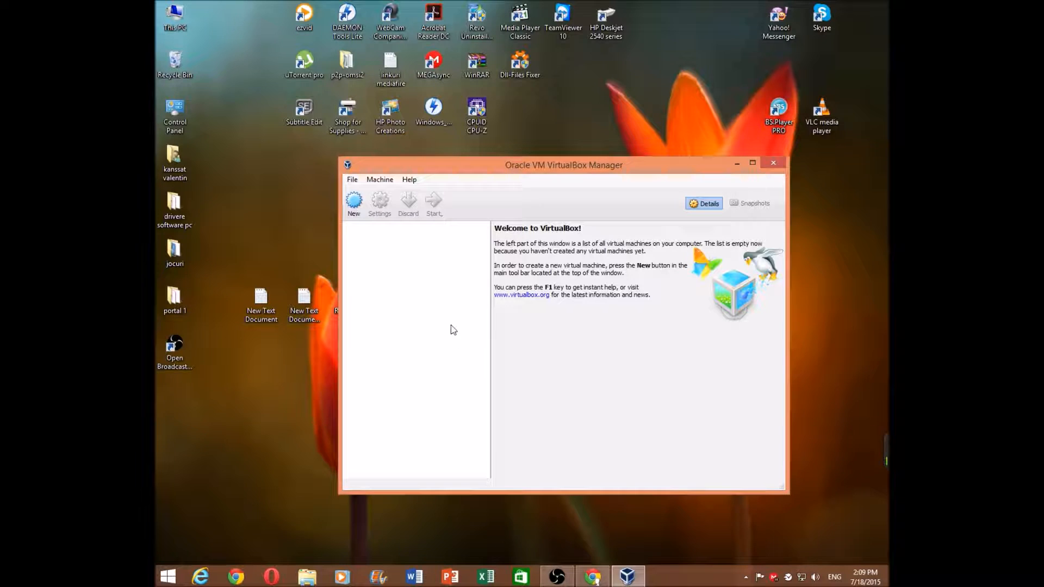
Step: Start a new virtual machine named "win 7" with type Microsoft Windows and version Windows 7 (64-bit)
click(353, 203)
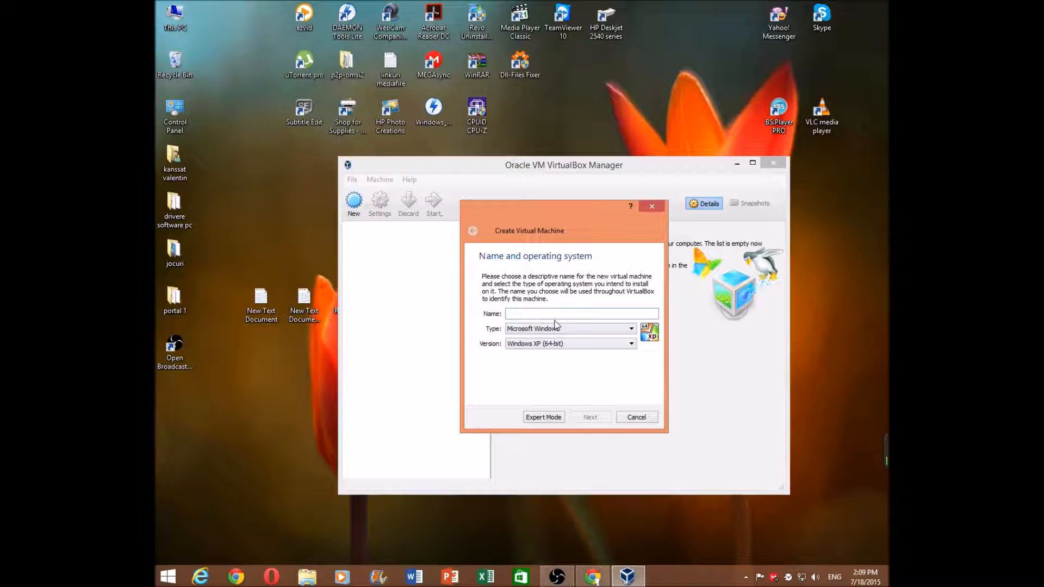
text(win 7)
click(567, 343)
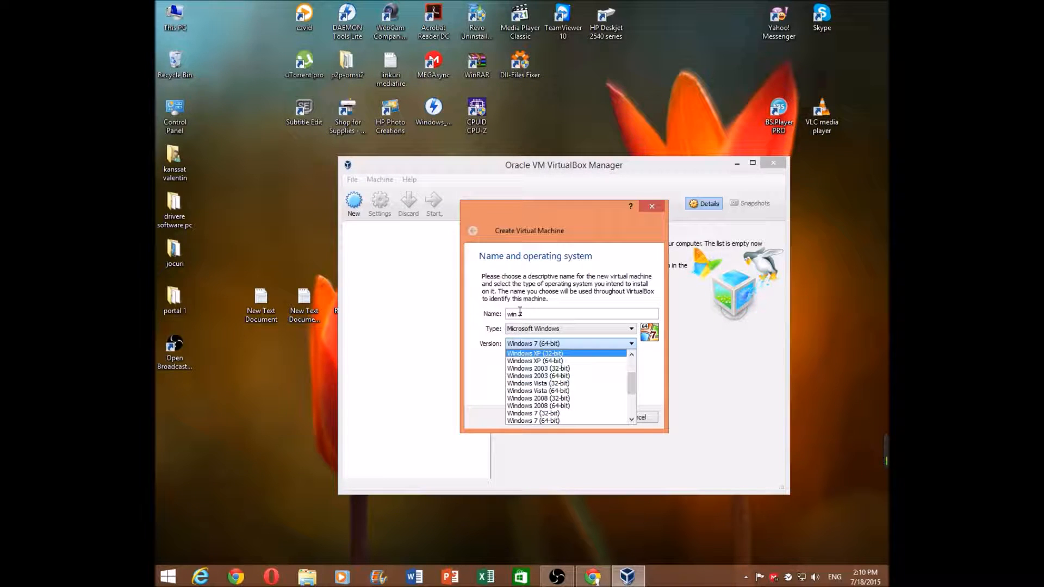
click(532, 421)
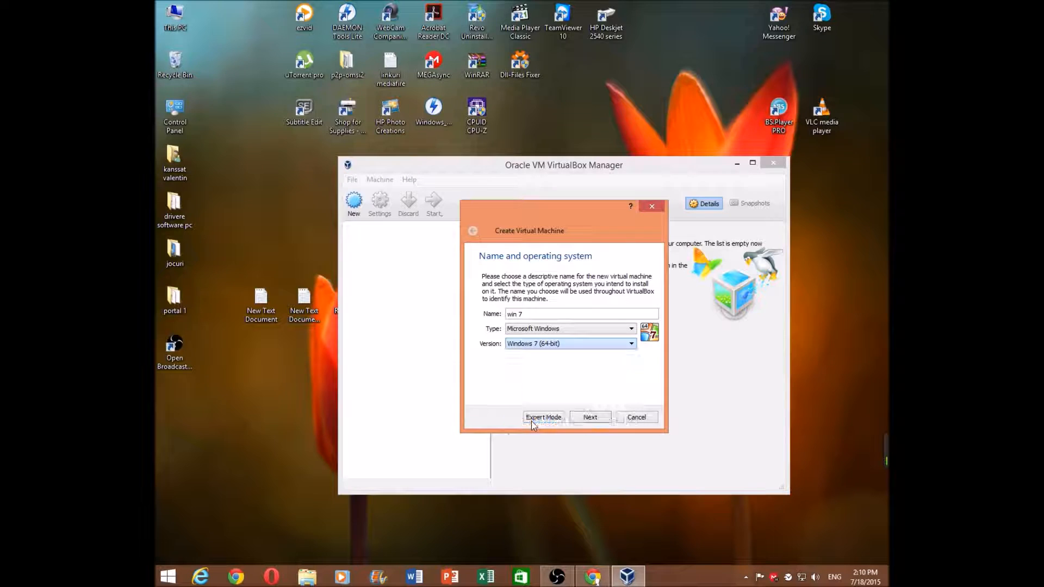
click(592, 419)
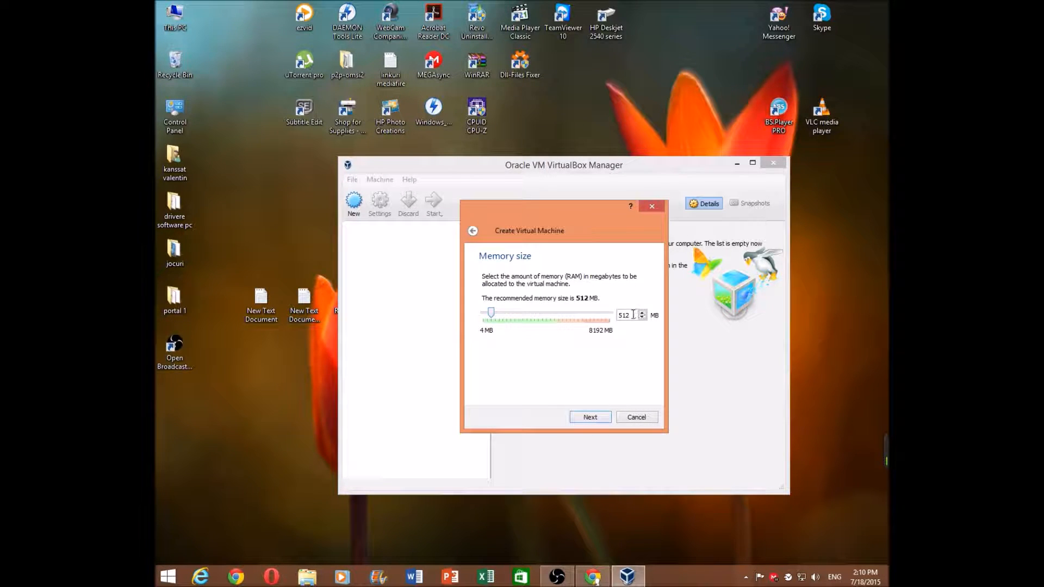
Step: Set the machine's memory size to 5120 MB and choose to create a virtual hard disk now
text(0)
click(598, 421)
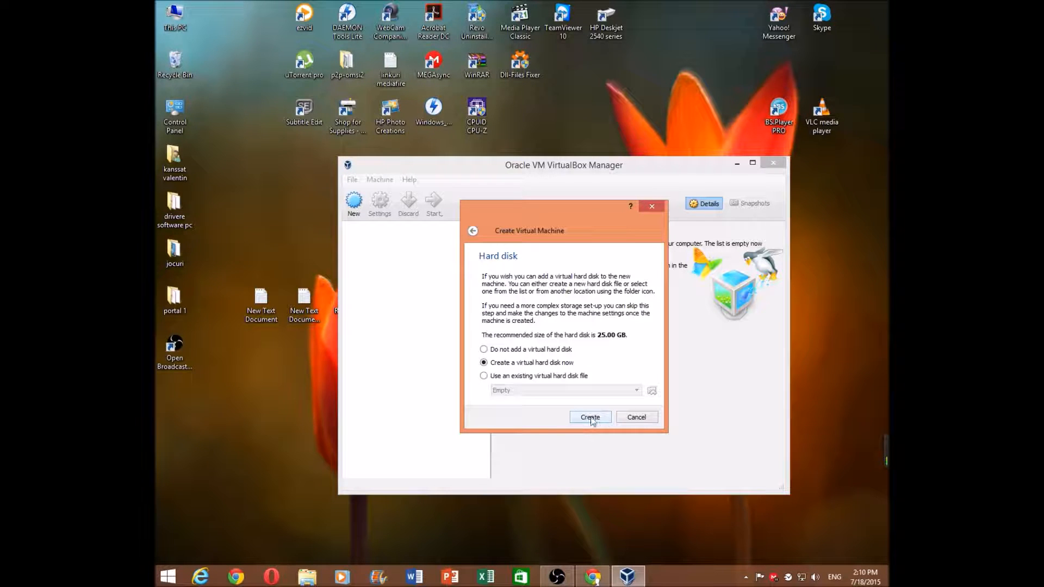
click(586, 418)
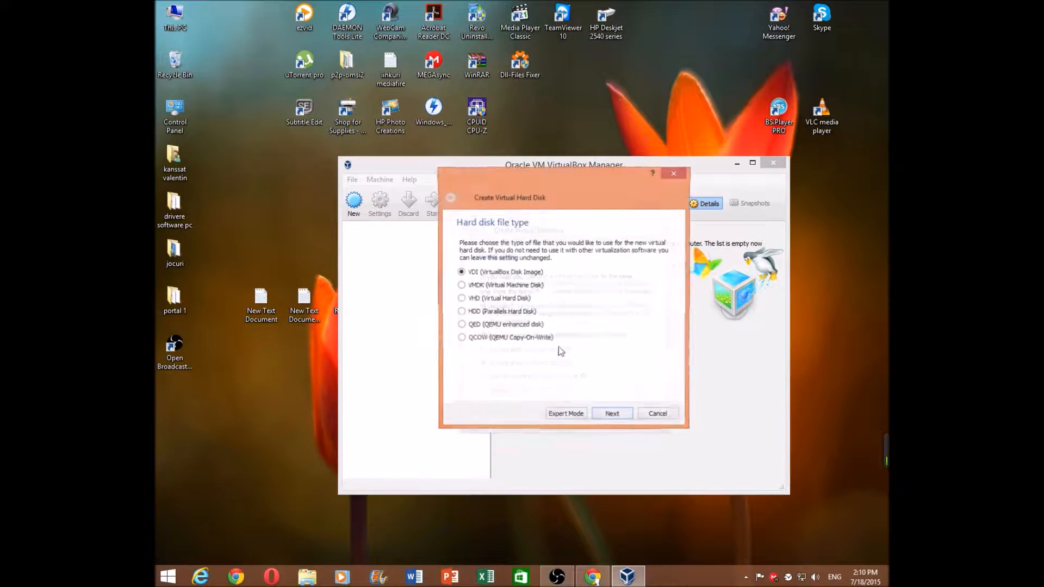
Step: Create a dynamically allocated VDI virtual hard disk named "win 7" with a size of 250 GB
mouse_move(546, 190)
mouse_down()
mouse_move(754, 294)
mouse_move(761, 310)
mouse_move(550, 203)
mouse_up()
click(607, 440)
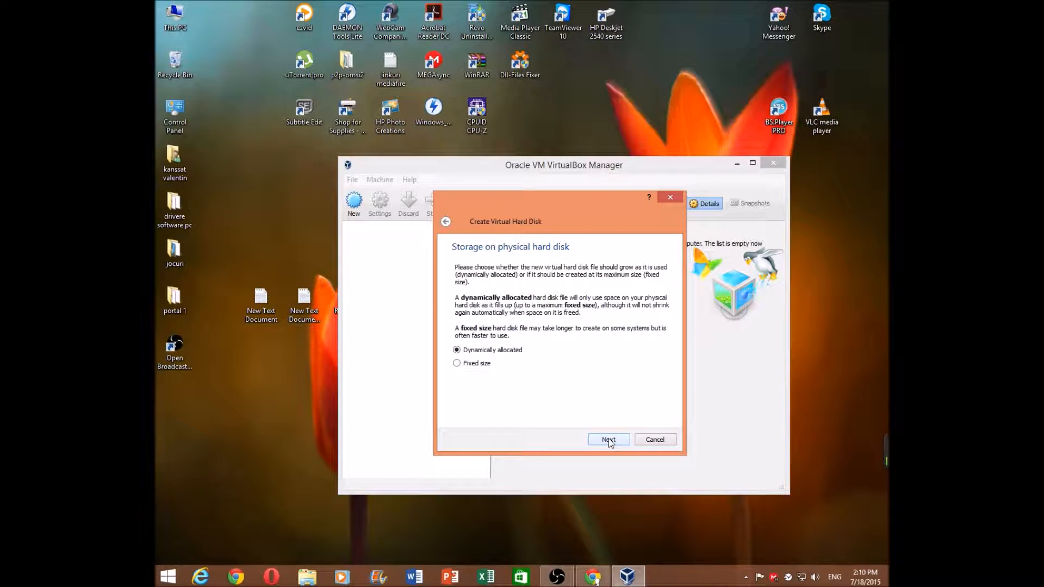
click(609, 440)
click(654, 331)
key(BackSpace)
key(BackSpace)
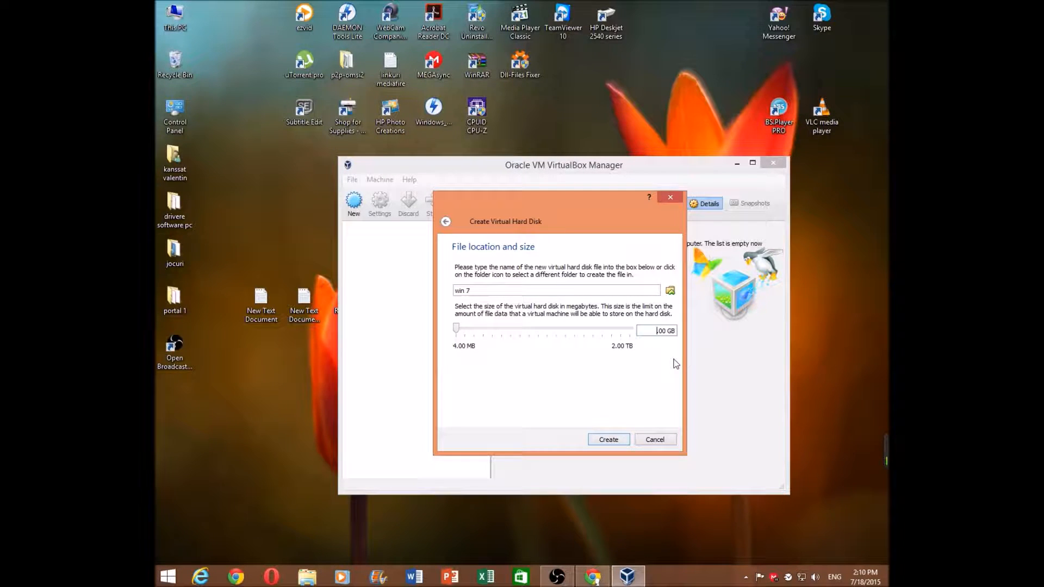
text(250.)
click(609, 440)
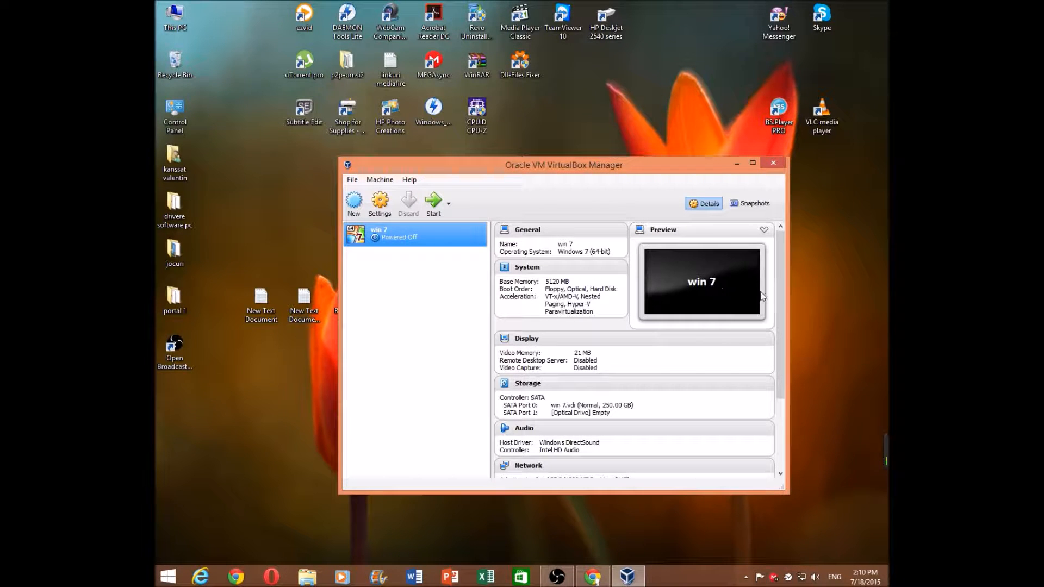
right_click(843, 306)
click(841, 282)
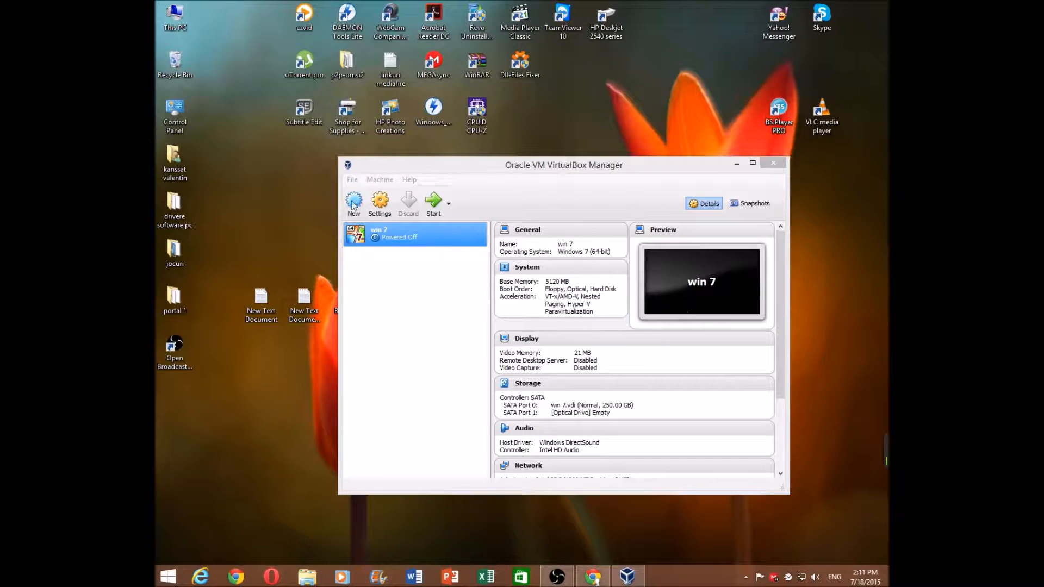
click(389, 210)
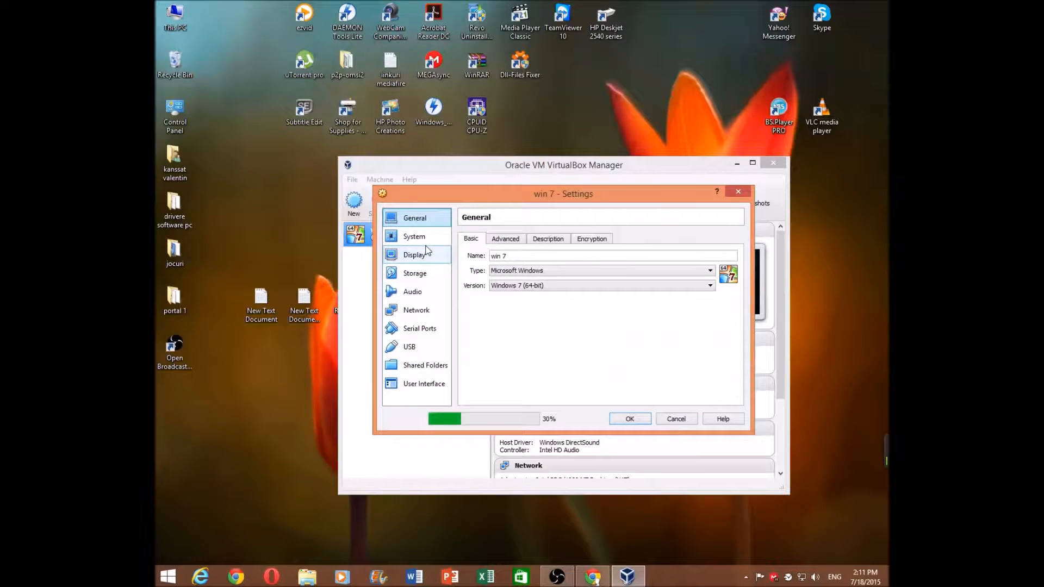
click(402, 234)
click(543, 240)
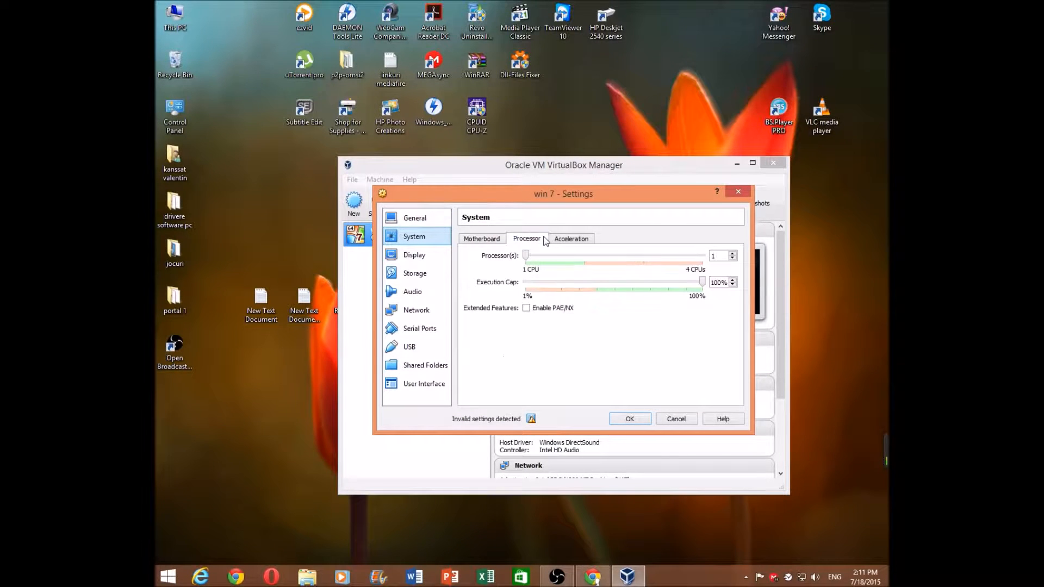
click(560, 256)
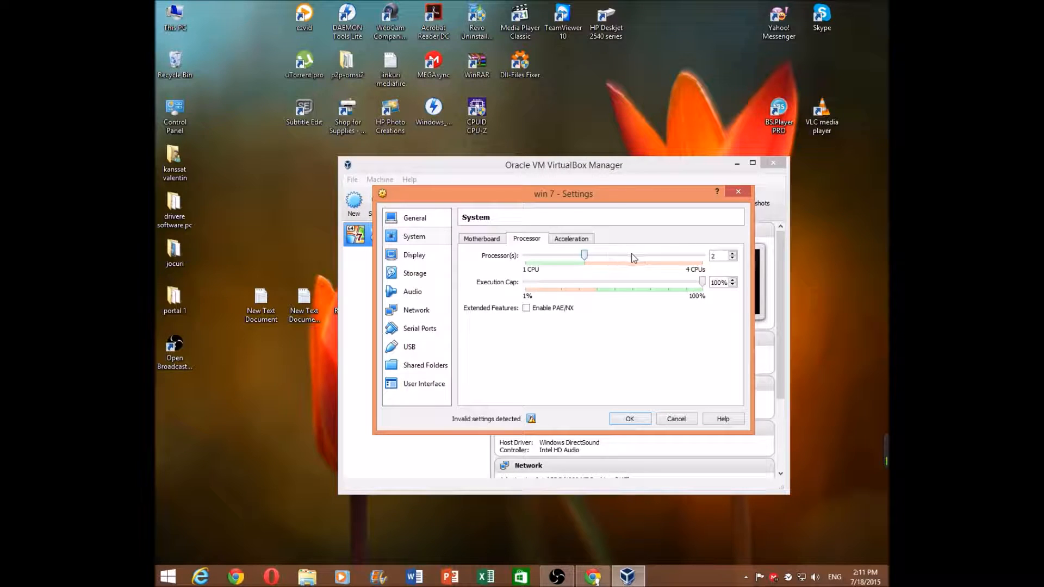
click(418, 255)
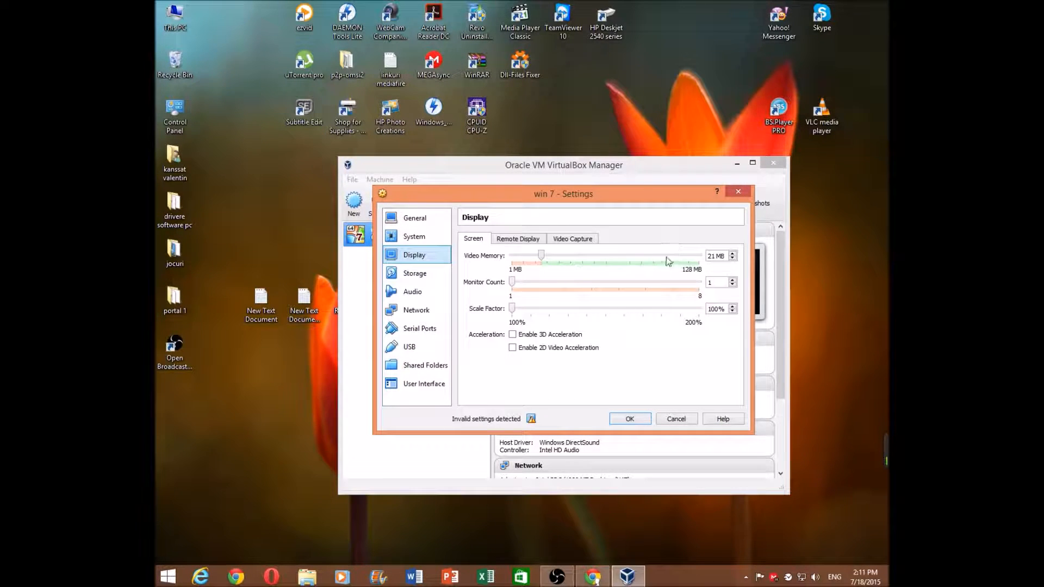
click(535, 257)
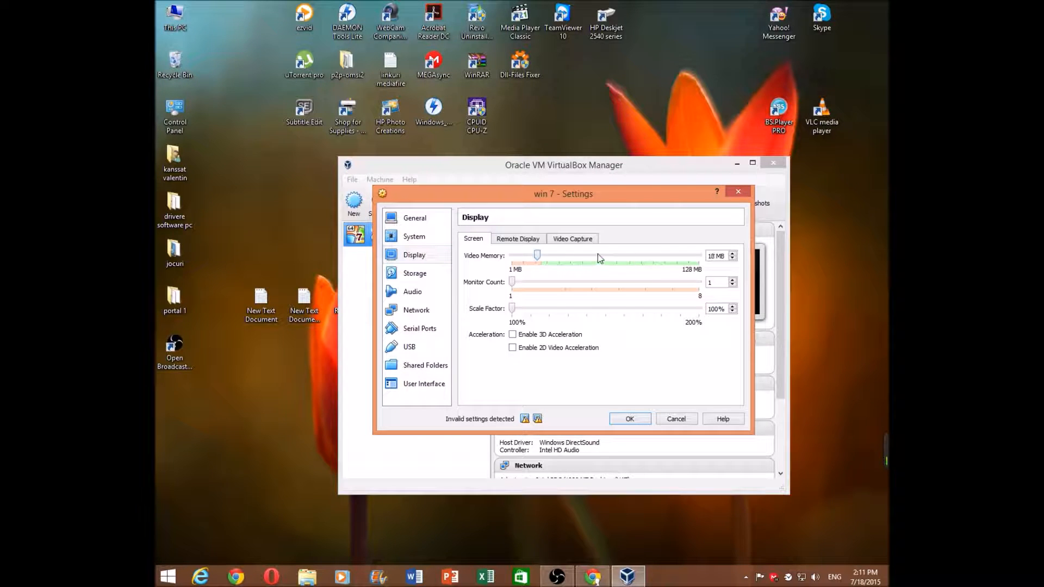
click(435, 273)
click(489, 278)
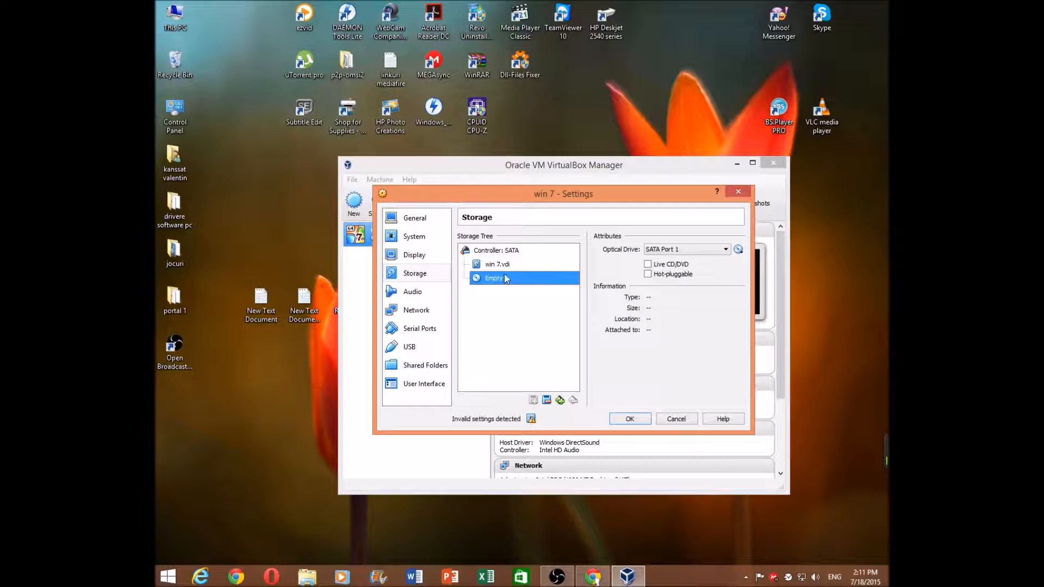
click(738, 249)
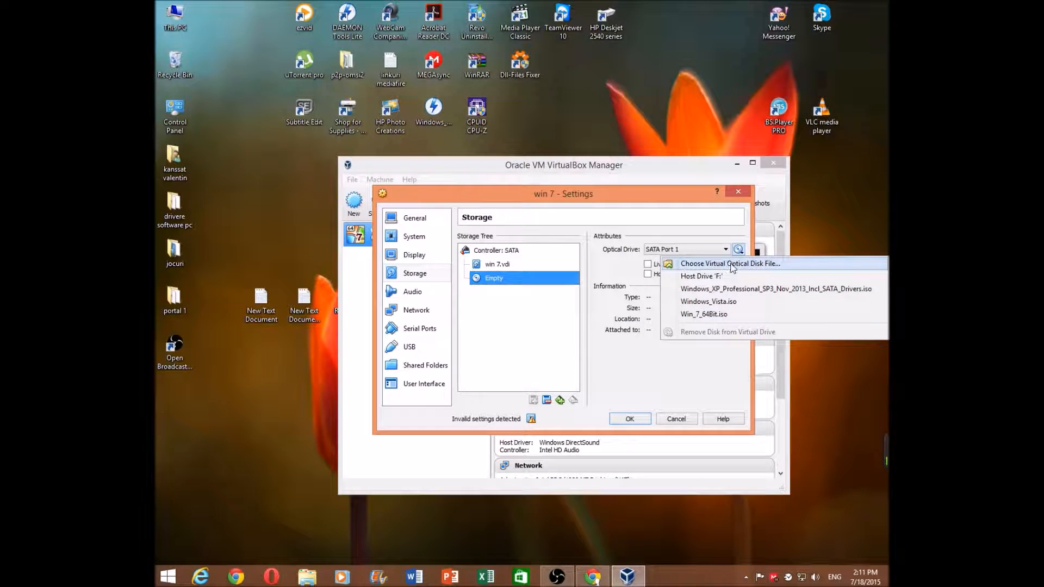
click(691, 265)
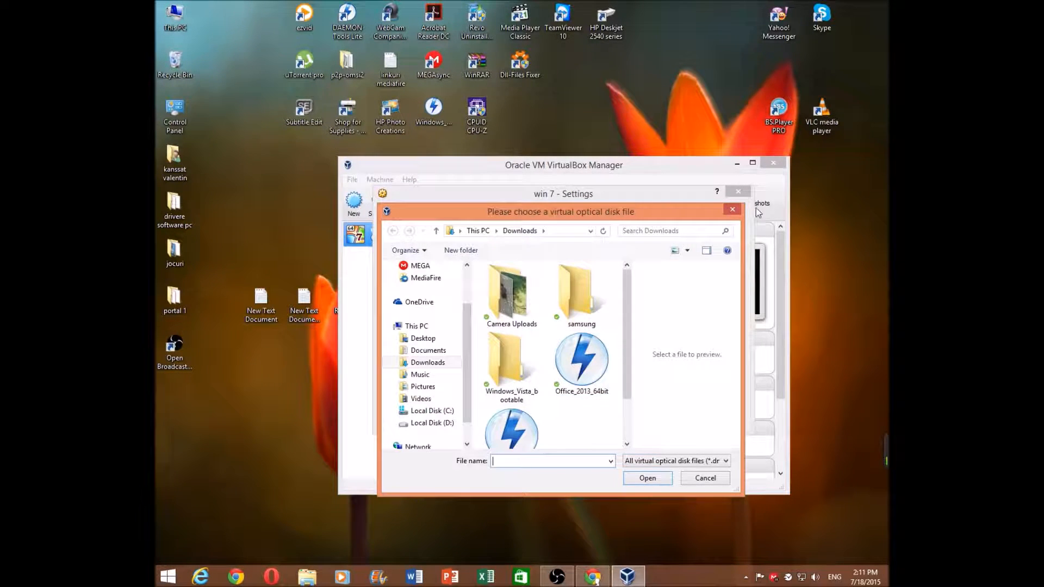
click(732, 210)
click(739, 194)
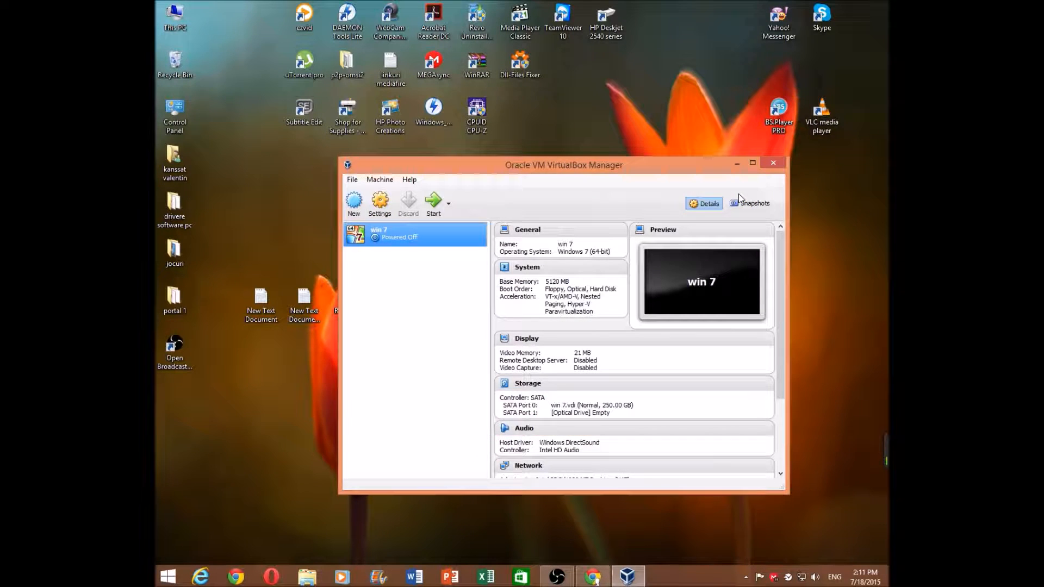
Step: In the win 7 machine's storage settings, load the Win_7_64Bit ISO from the Desktop folder into the empty optical drive
click(390, 211)
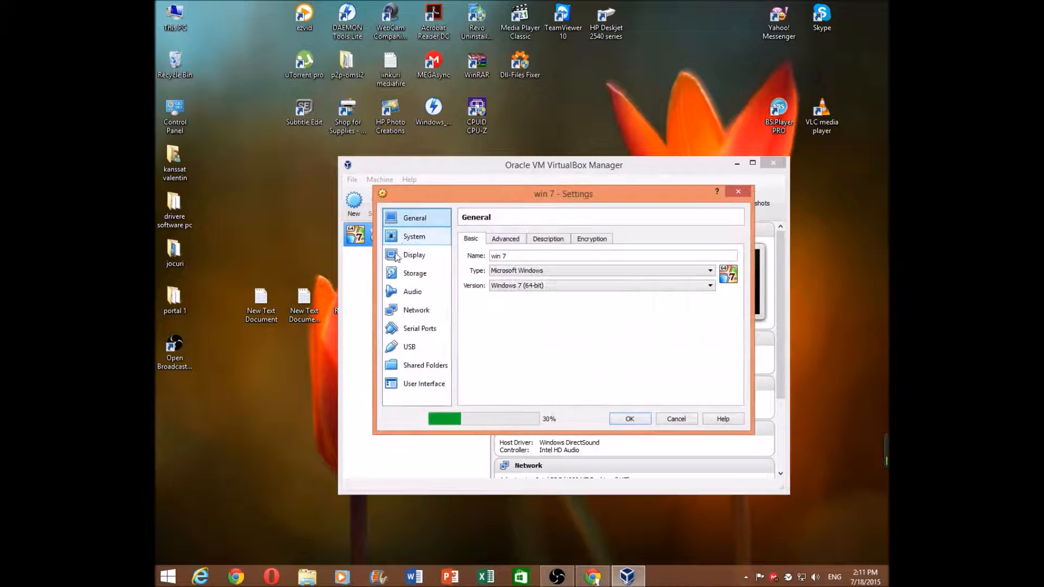
click(429, 237)
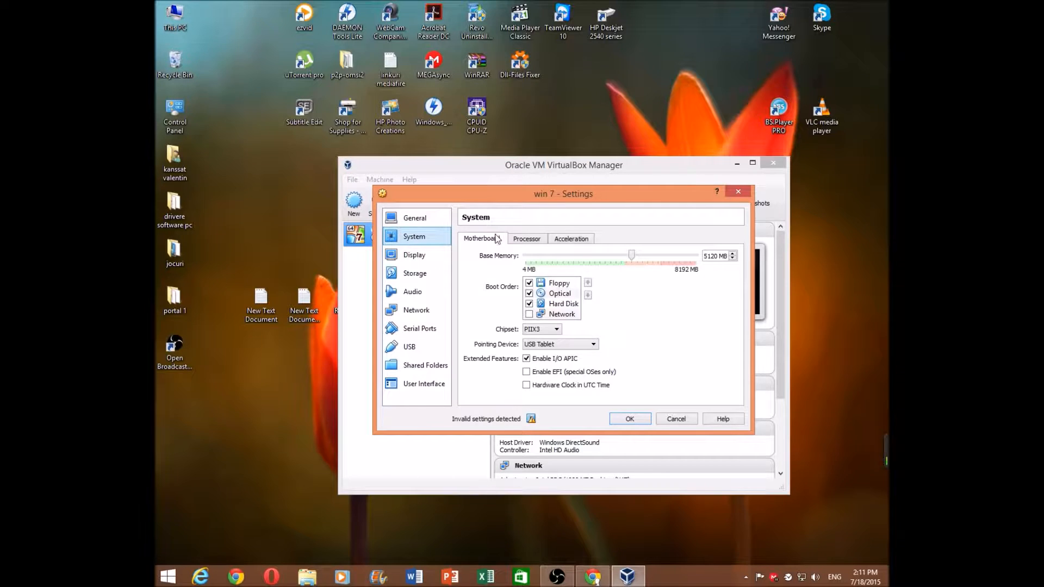
click(514, 238)
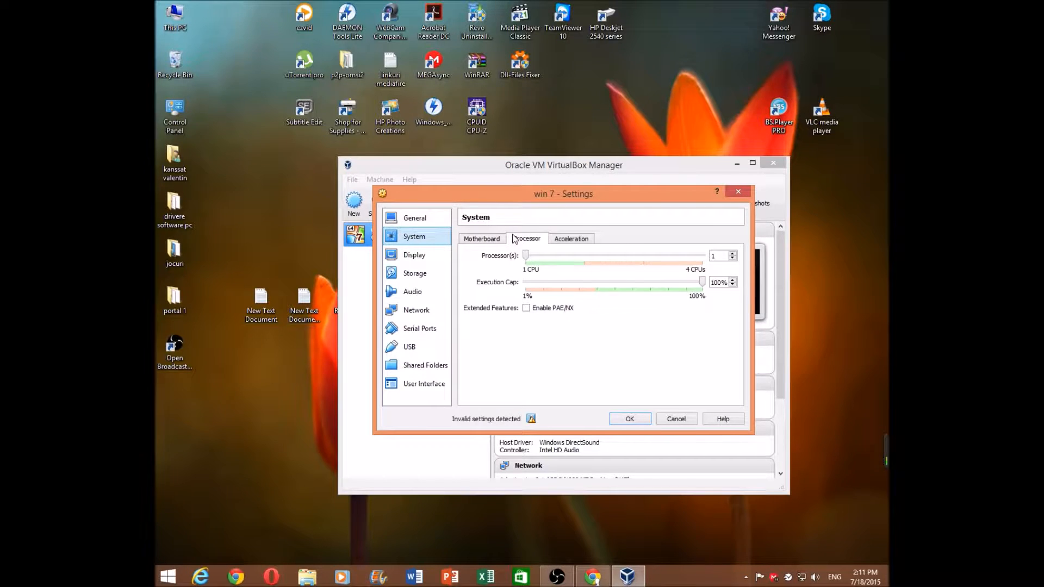
click(424, 273)
click(494, 277)
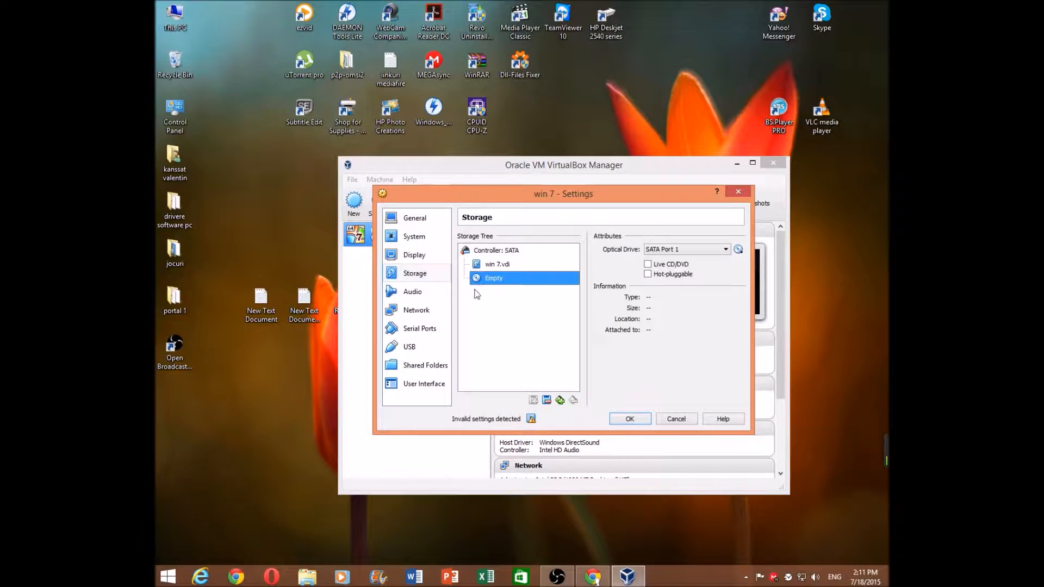
click(739, 250)
click(732, 265)
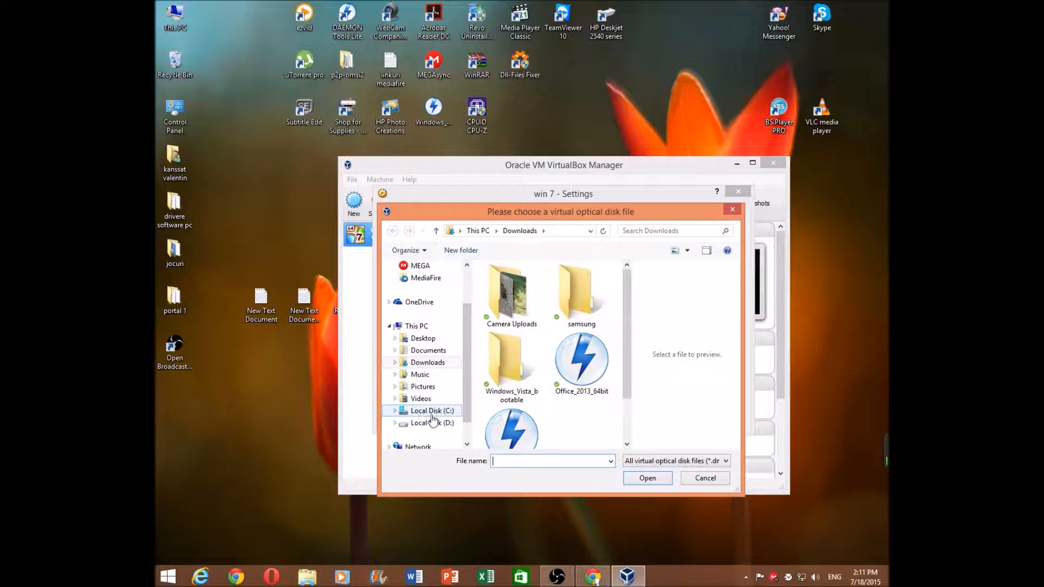
drag(627, 390, 629, 438)
click(422, 336)
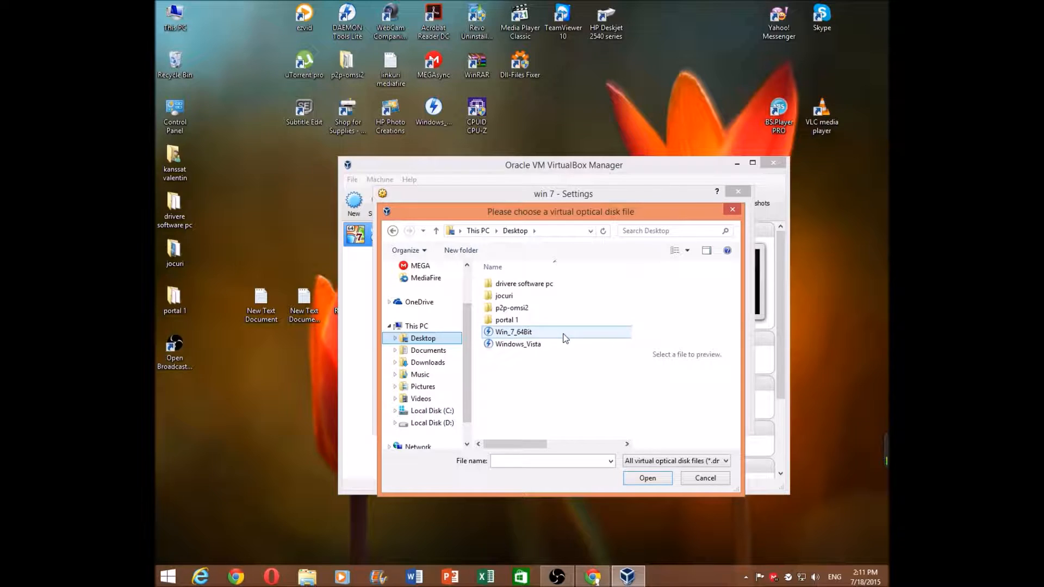
click(532, 334)
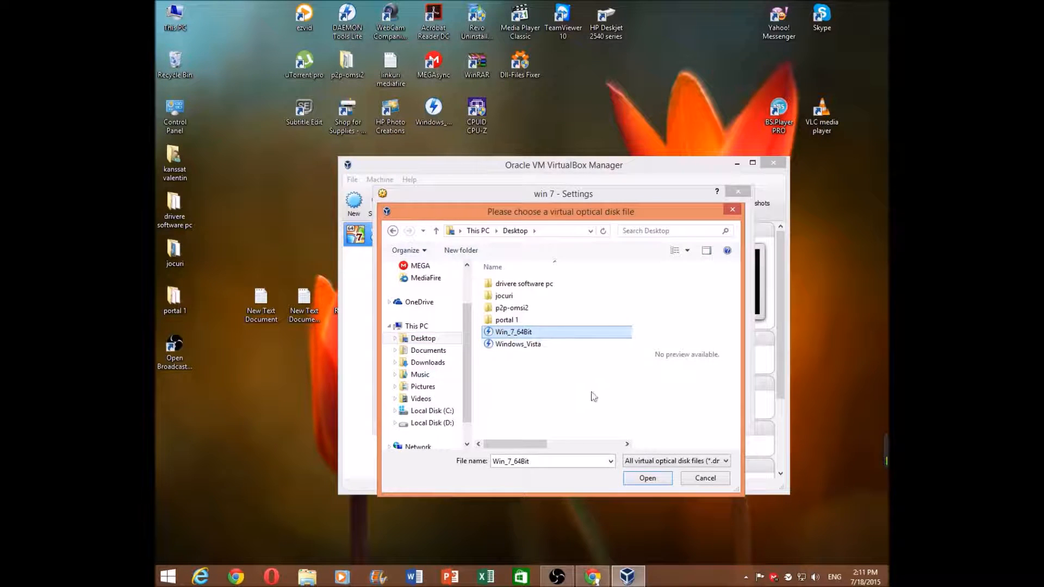
click(648, 478)
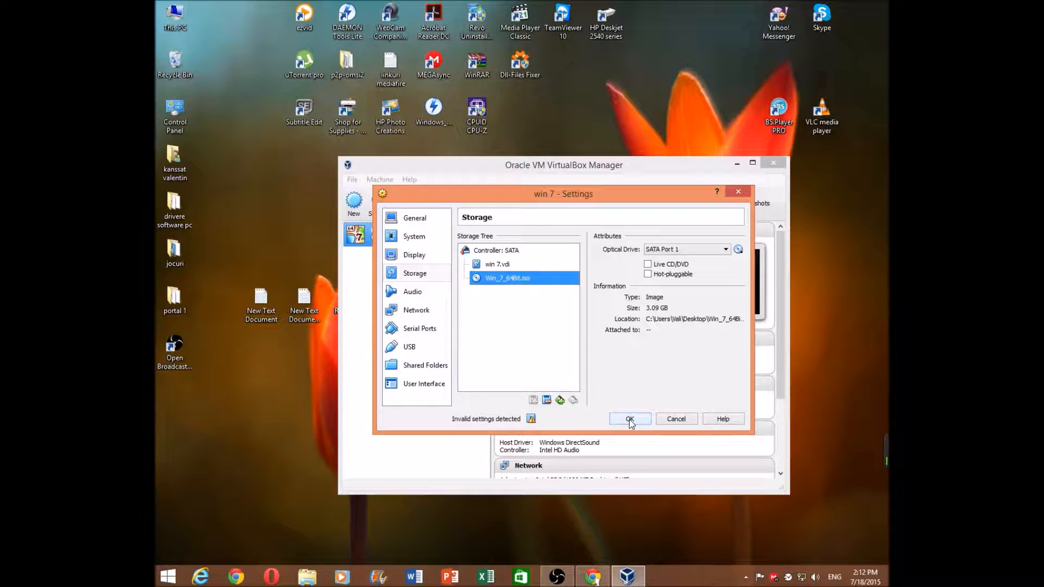
Step: Review the win 7 machine's audio, network, USB, shared folder and user interface settings, and save the machine's configuration
click(429, 292)
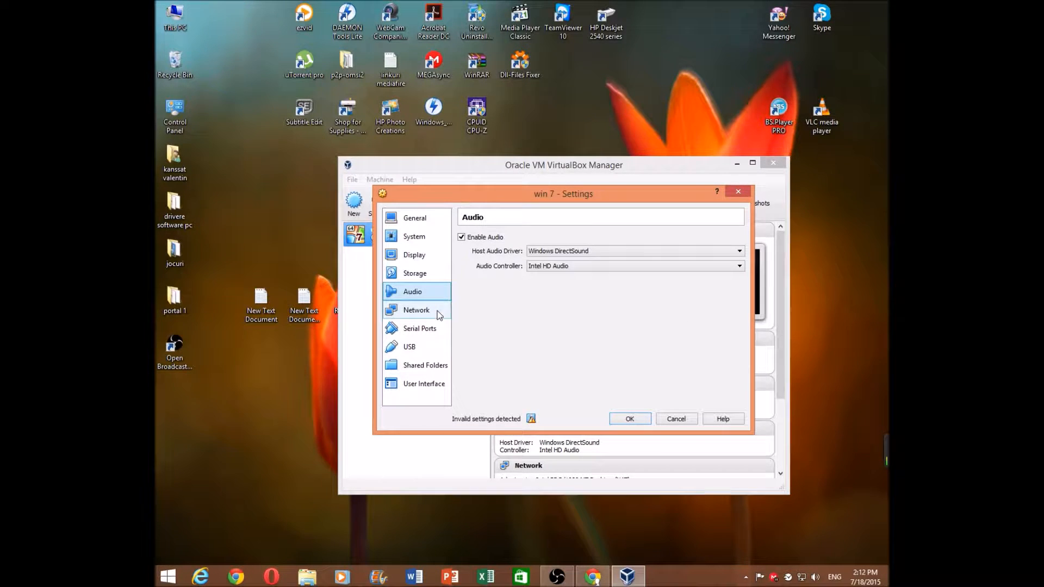
click(434, 312)
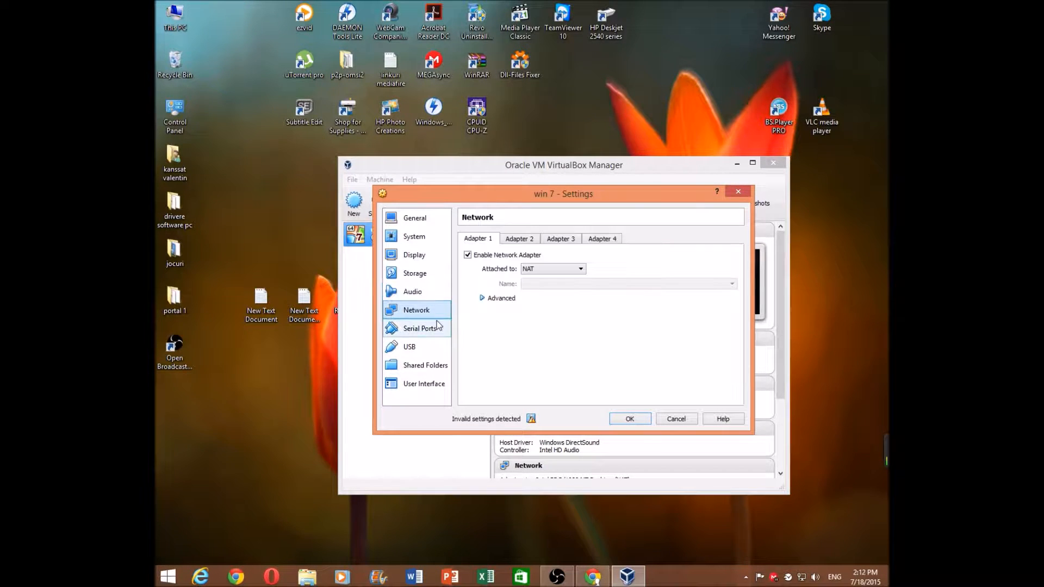
click(482, 299)
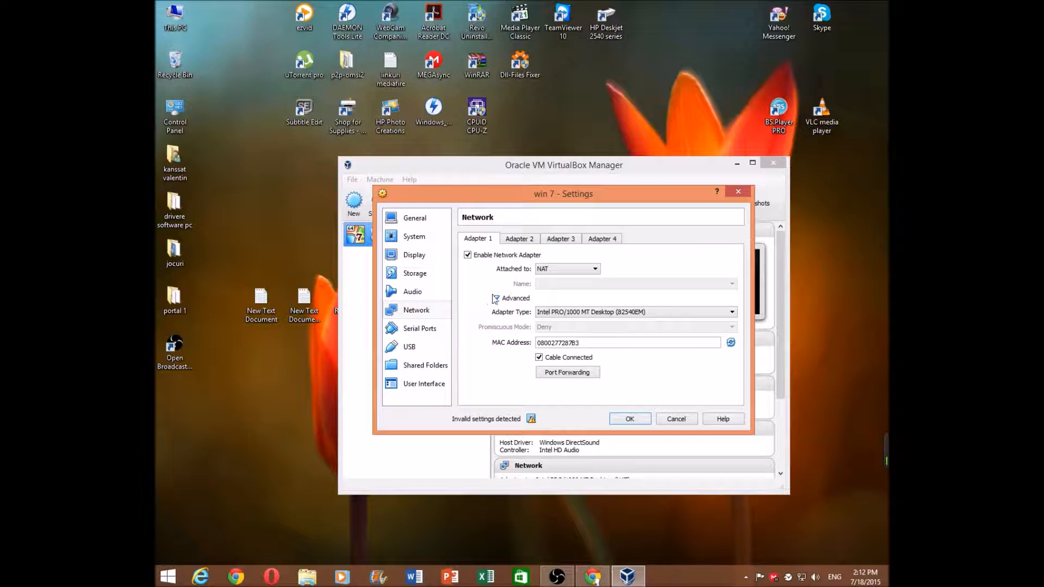
click(495, 299)
click(406, 347)
click(426, 365)
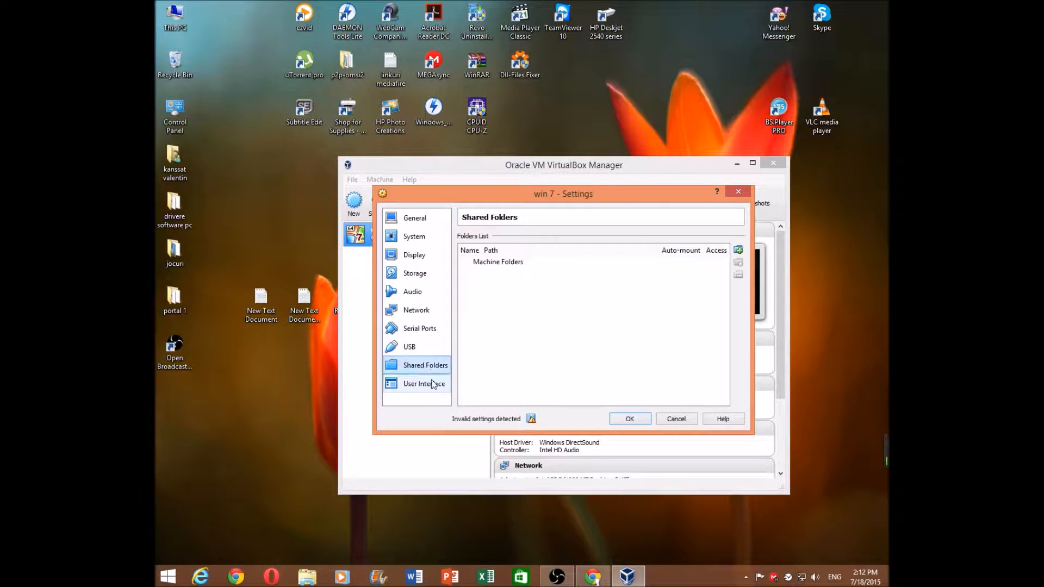
click(433, 384)
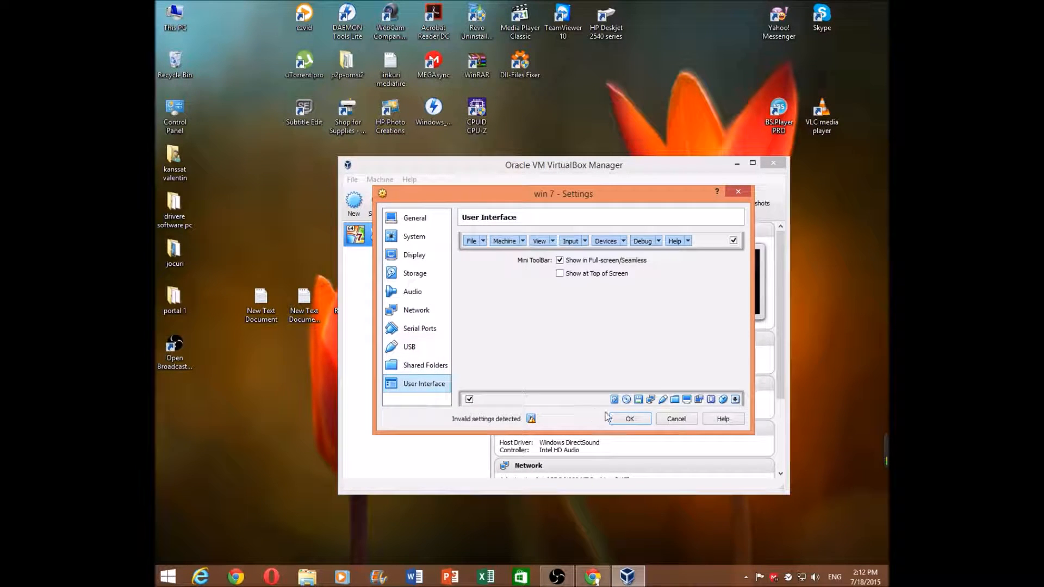
click(641, 420)
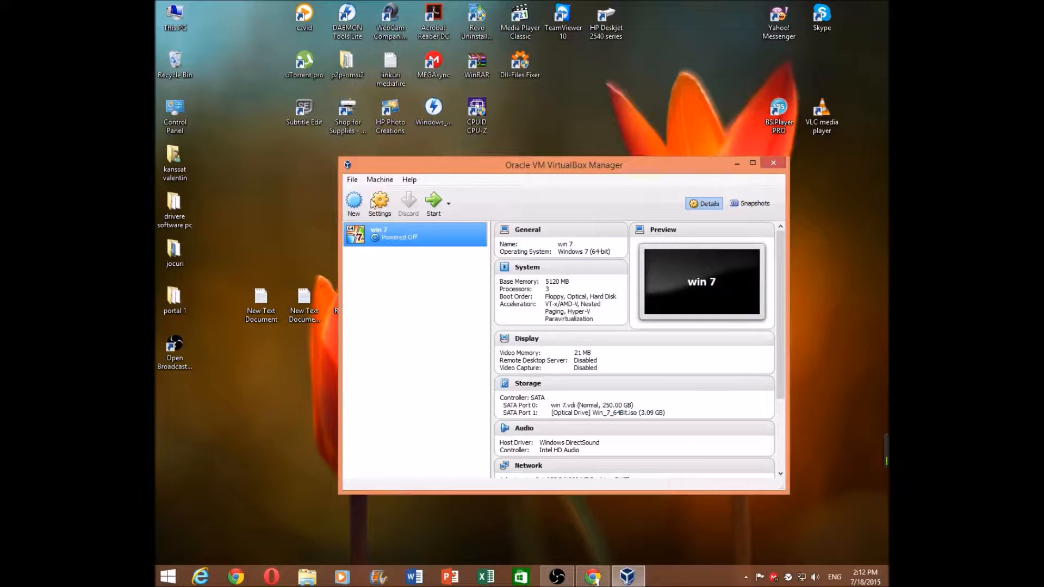
Step: Start the win 7 virtual machine and maximize its window, minimizing the other windows in the way
click(433, 201)
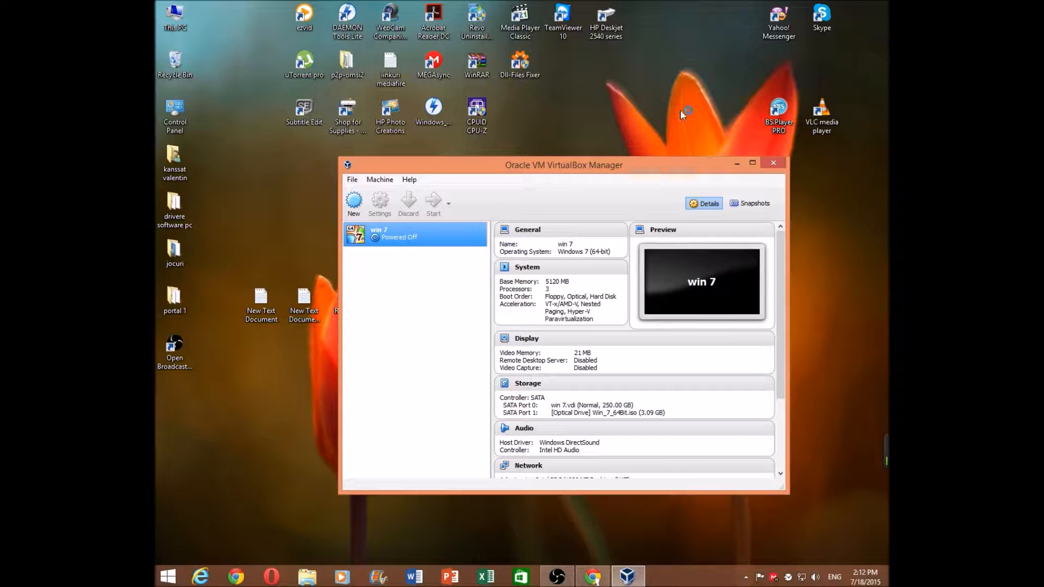
click(736, 163)
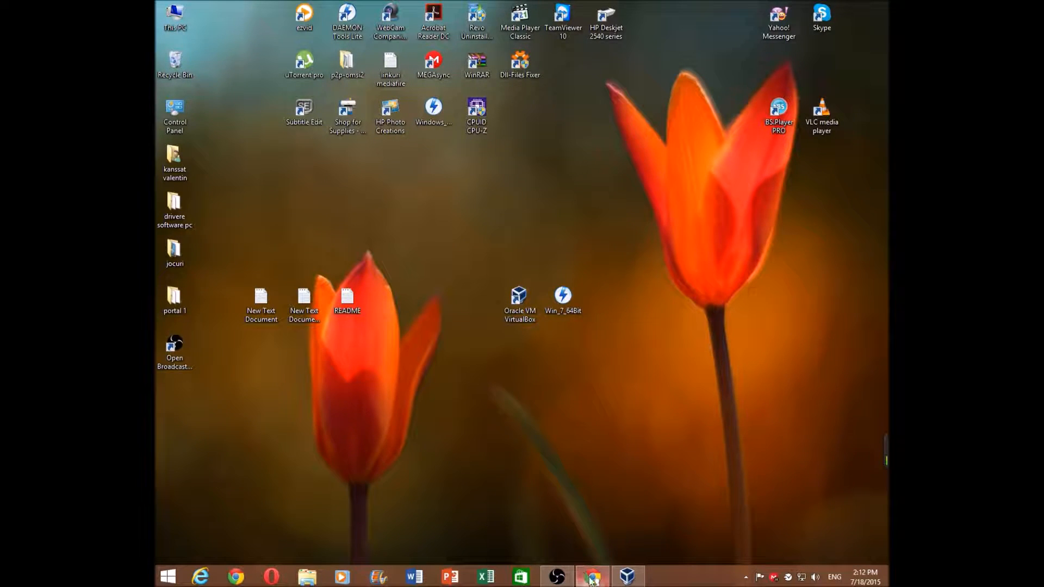
mouse_move(556, 575)
click(554, 517)
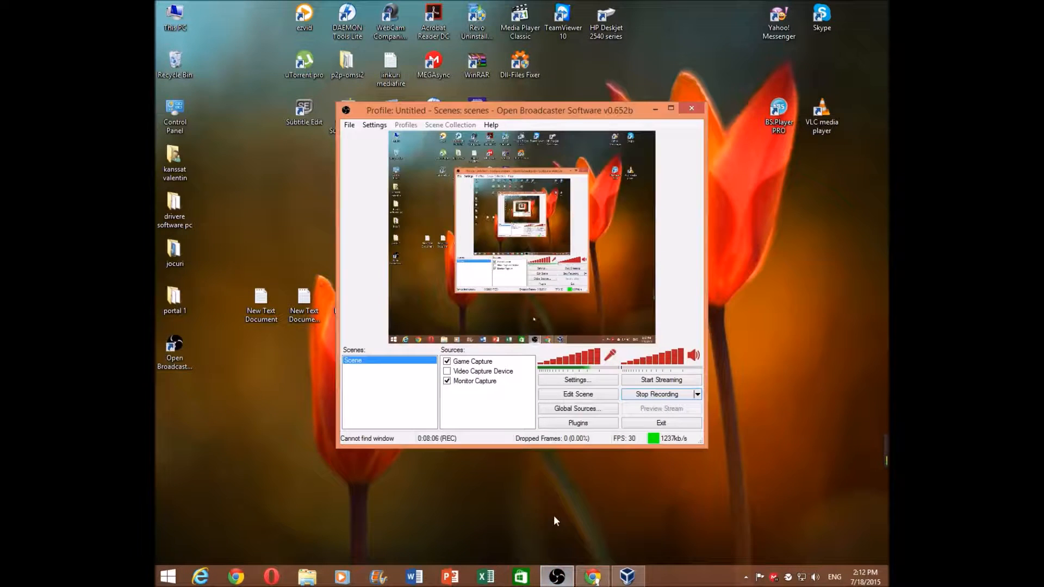
click(655, 110)
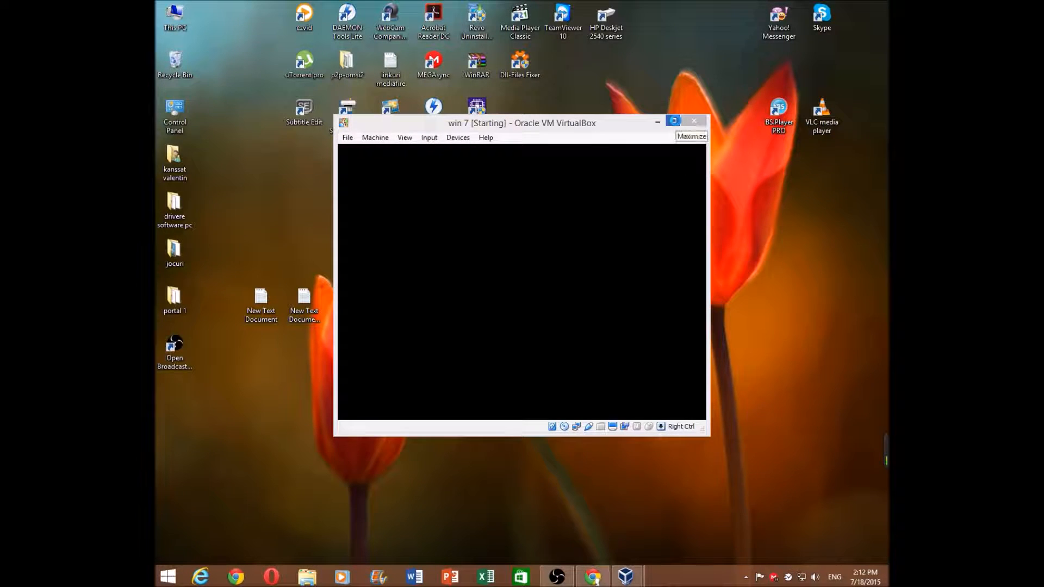
click(673, 120)
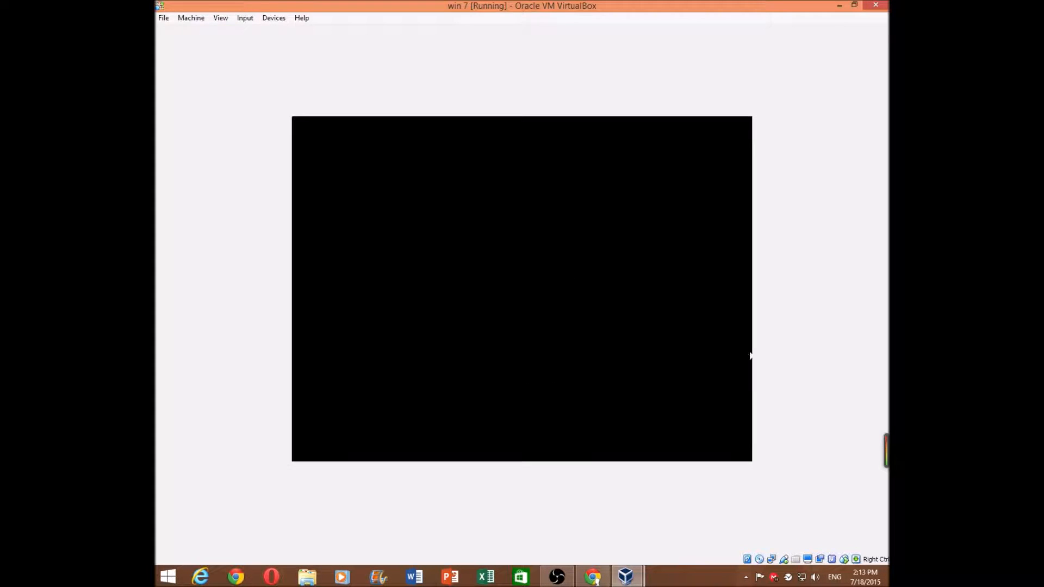
Step: Check the host computer's CPU performance in Task Manager and return to the running virtual machine
right_click(710, 583)
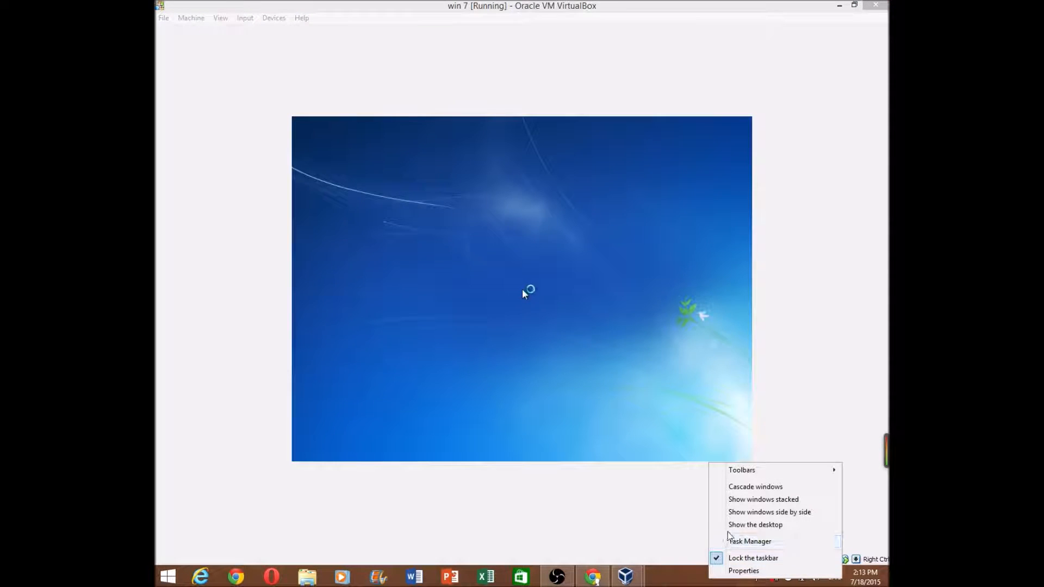
click(731, 542)
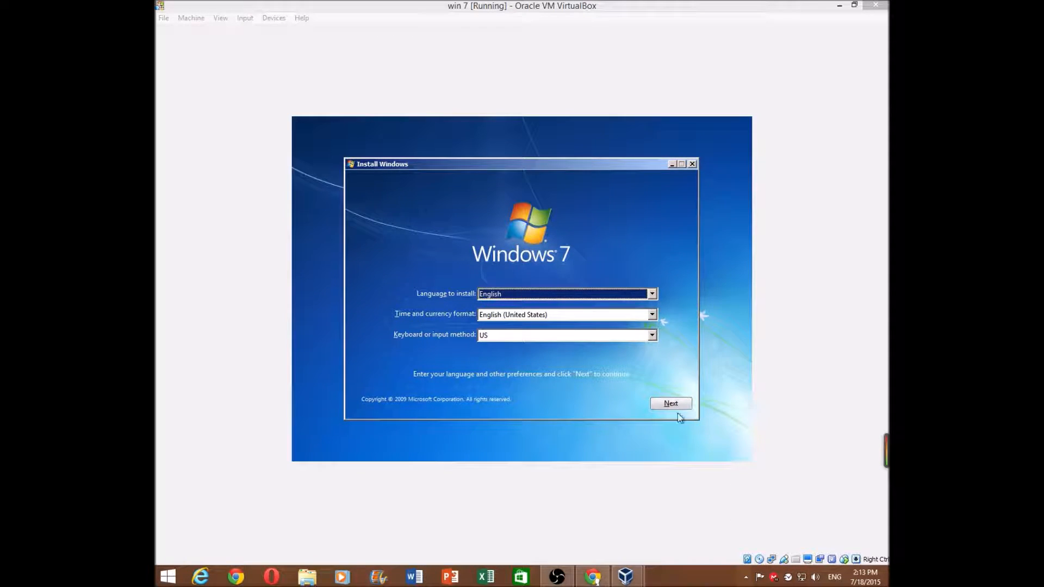
key(ctrl+shift+Escape)
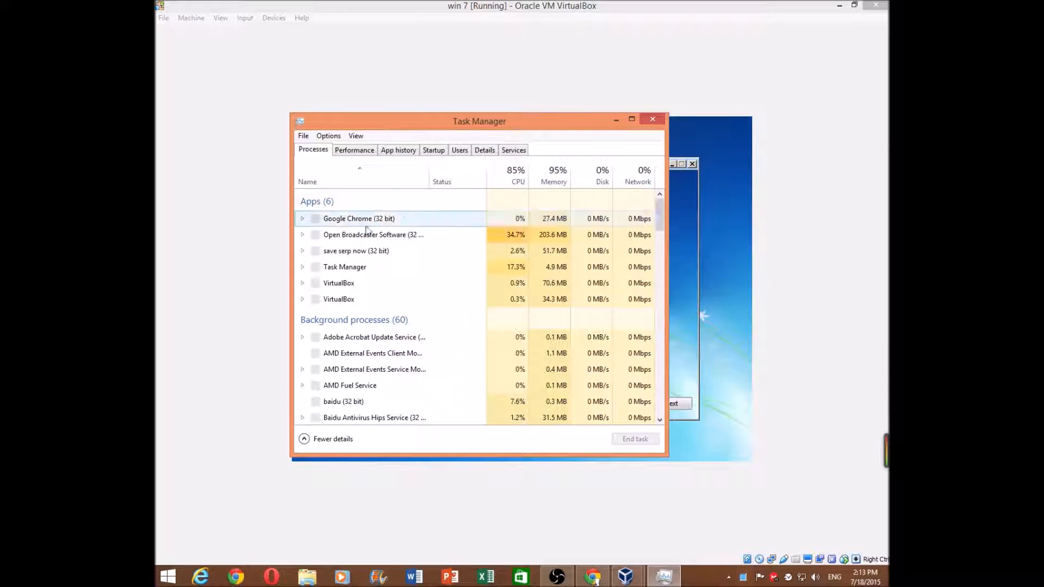
click(354, 150)
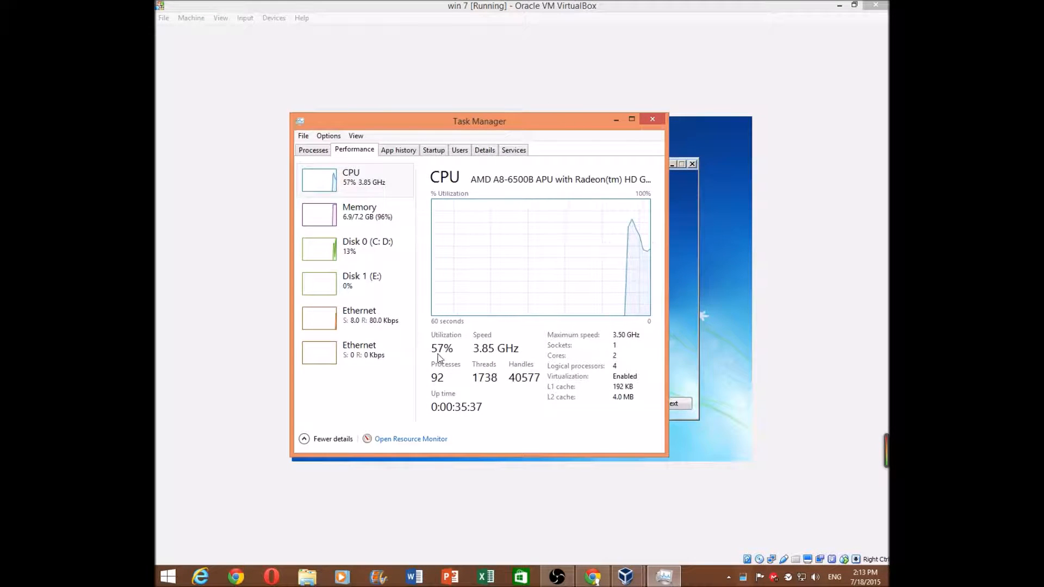
click(648, 123)
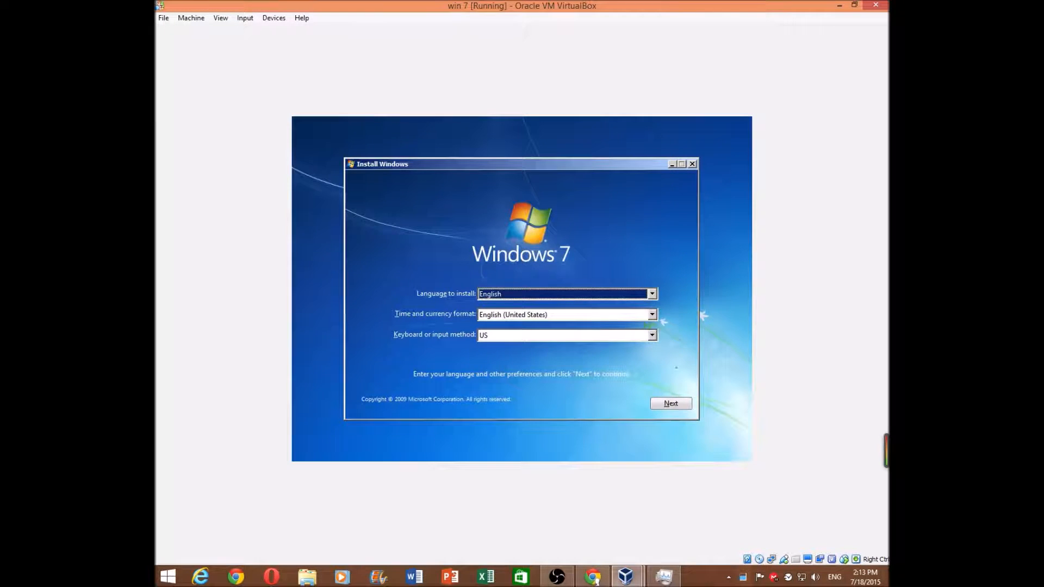
Step: Keep English as the language to install and set the time and currency format to Romanian (Romania)
click(618, 294)
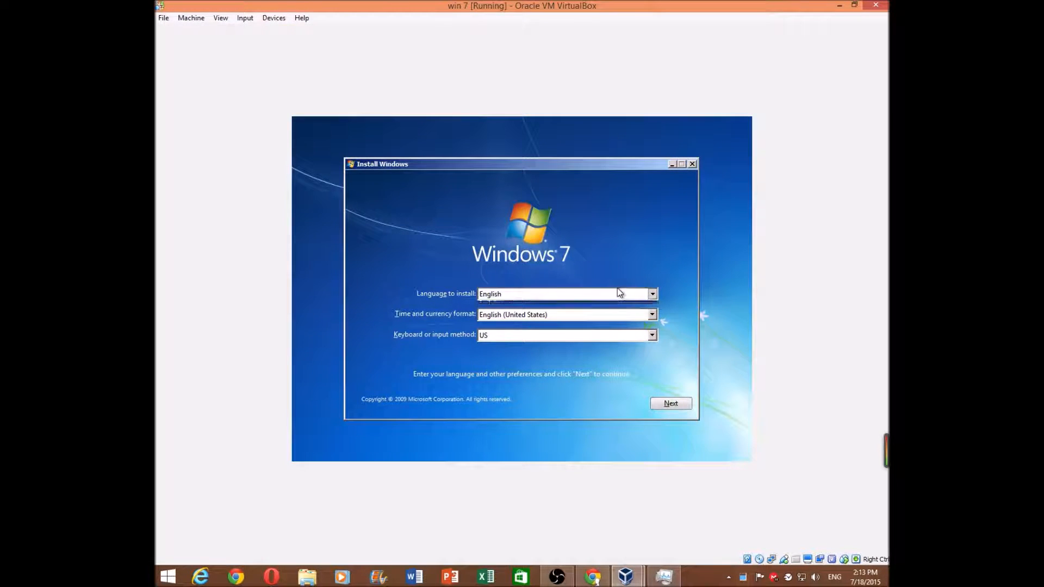
click(653, 294)
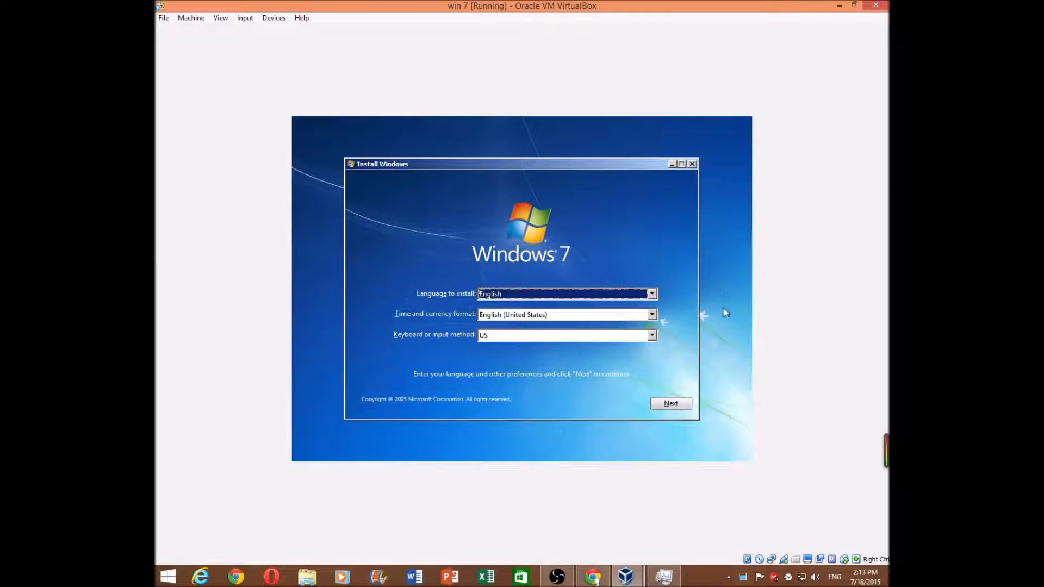
click(653, 314)
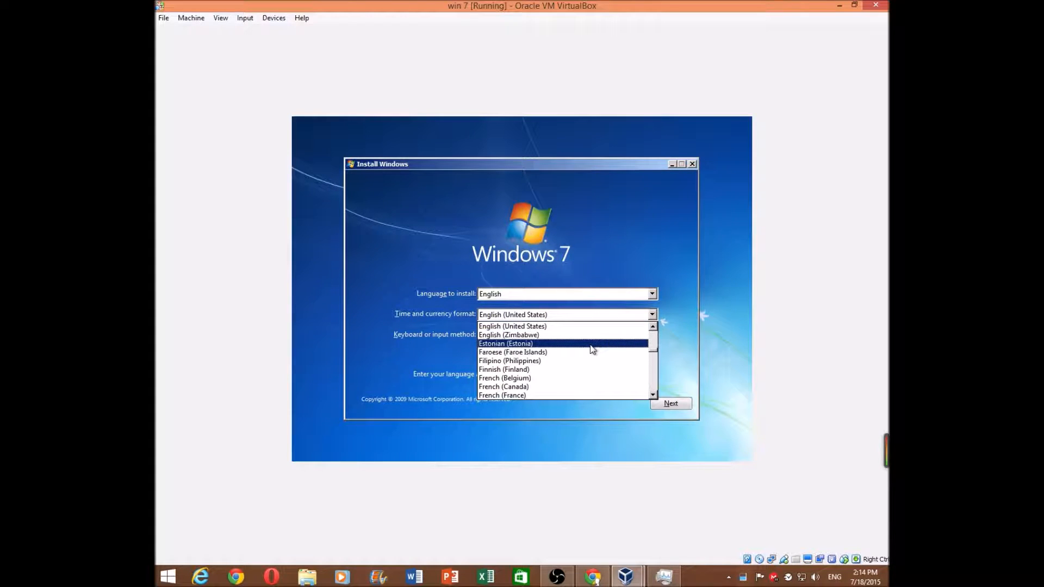
scroll(588, 354, down, 10)
scroll(586, 356, down, 20)
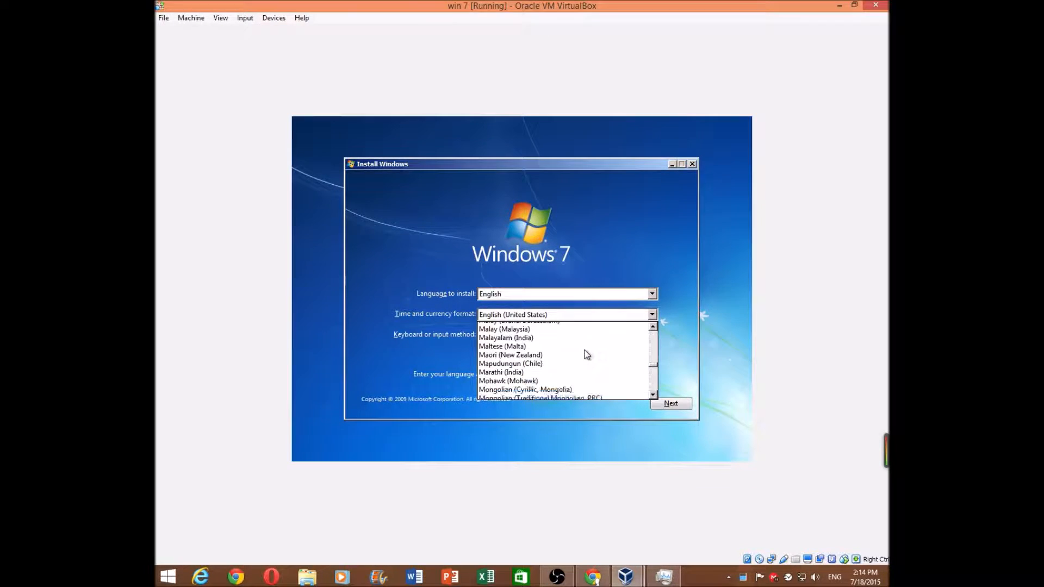
scroll(550, 381, down, 15)
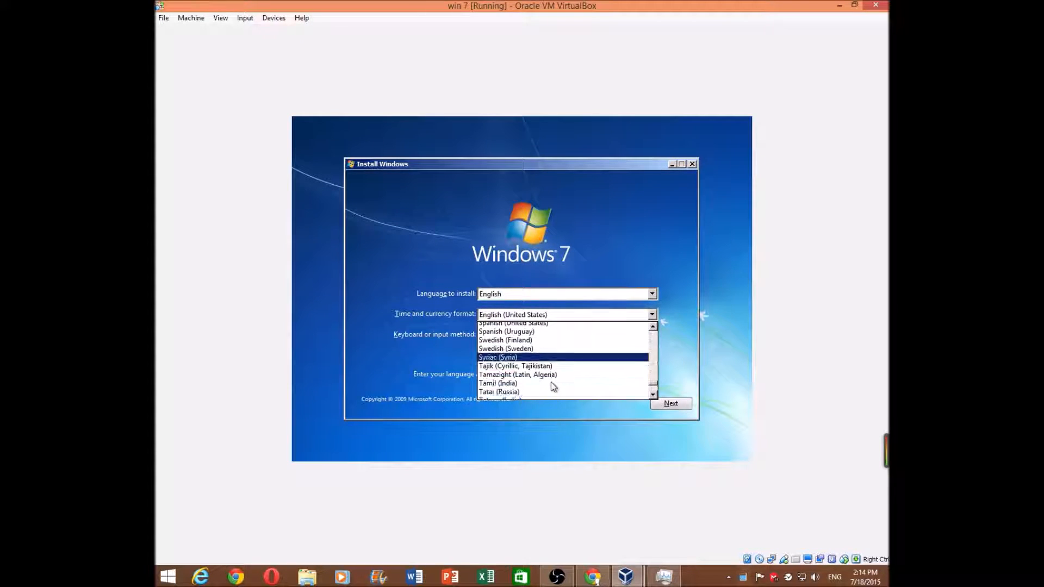
scroll(549, 384, up, 3)
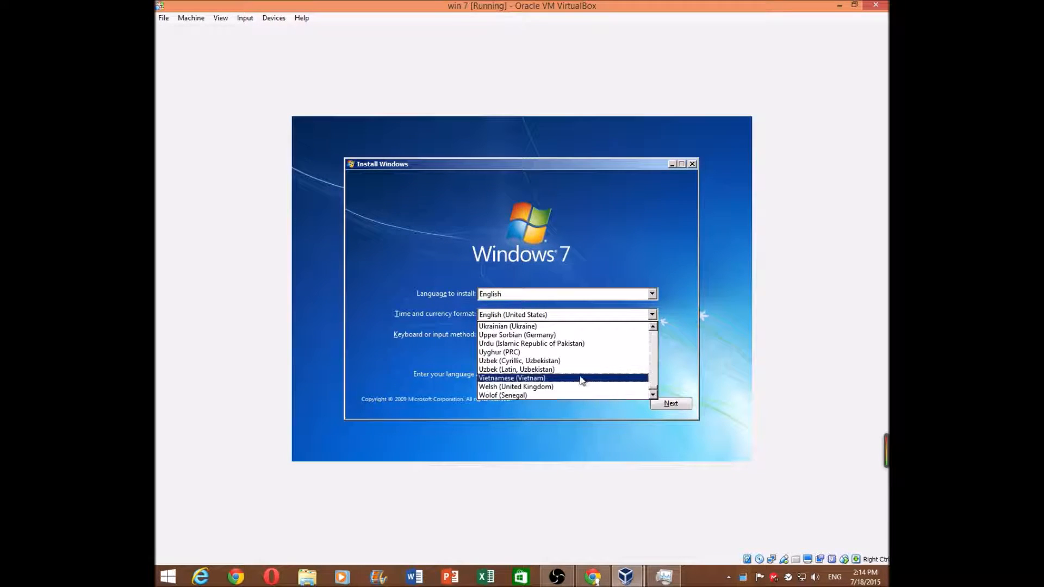
scroll(533, 376, up, 15)
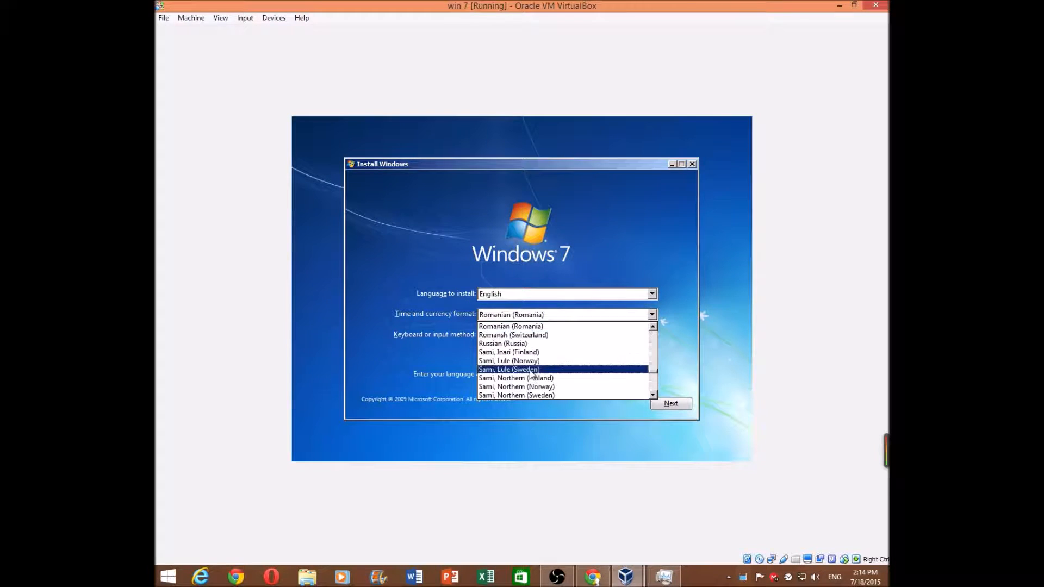
click(539, 327)
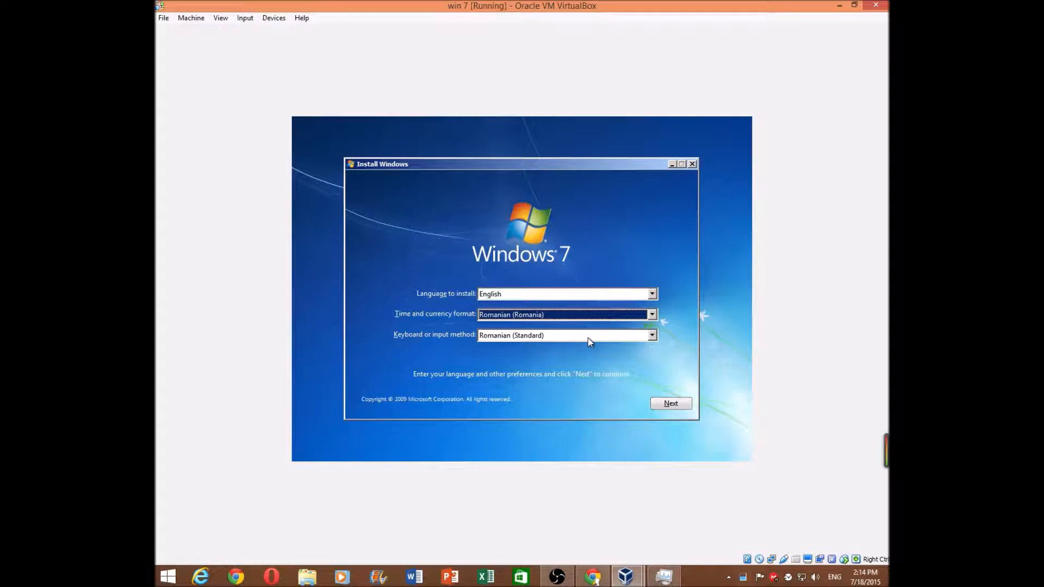
Step: Set the keyboard or input method to US and proceed with the language preferences
click(588, 338)
scroll(588, 368, up, 12)
scroll(587, 368, up, 8)
scroll(572, 368, up, 10)
scroll(565, 373, up, 8)
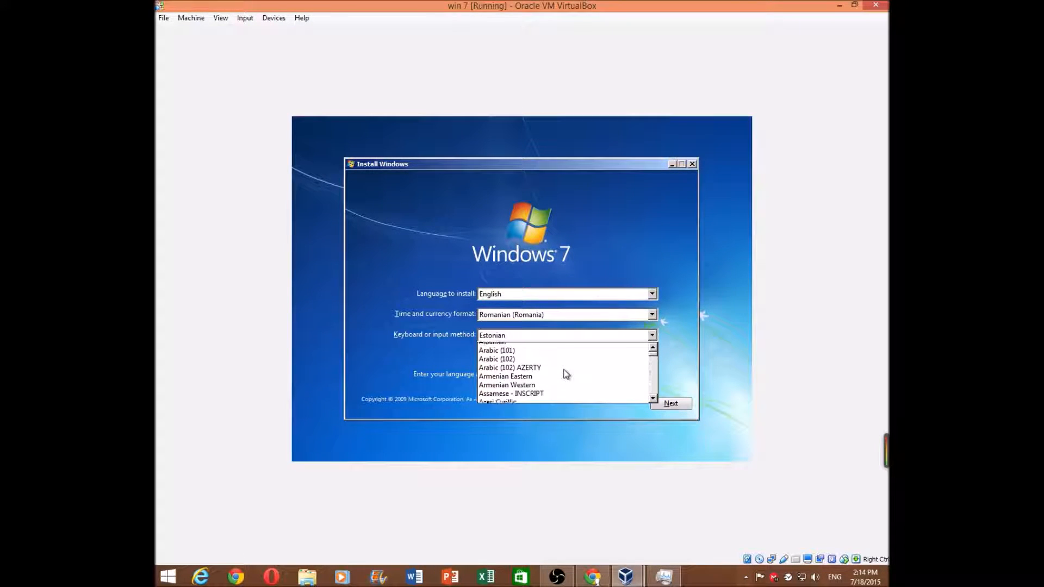
scroll(565, 373, down, 12)
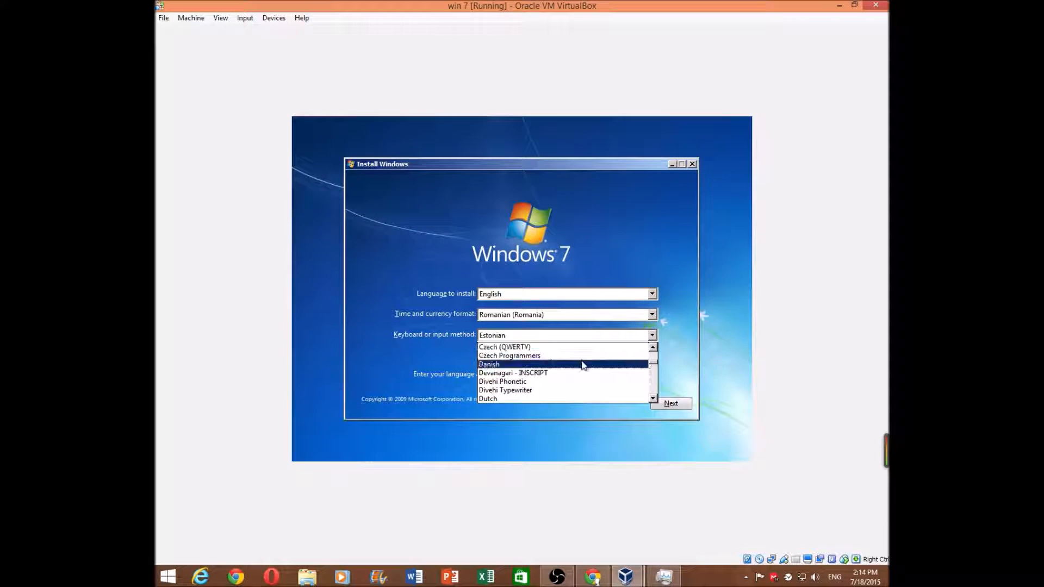
key(u)
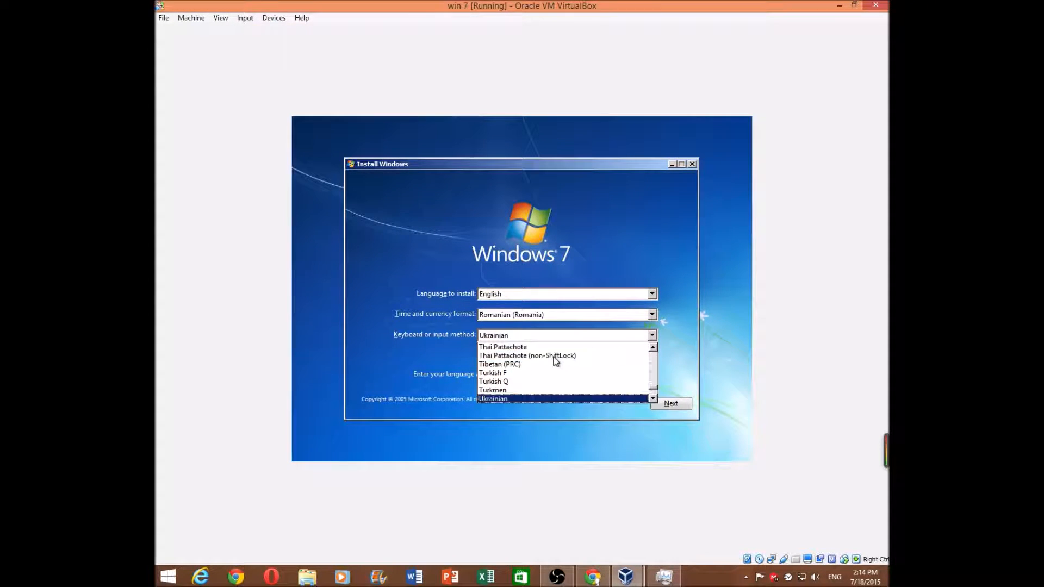
scroll(554, 375, down, 1)
key(u)
scroll(538, 396, down, 1)
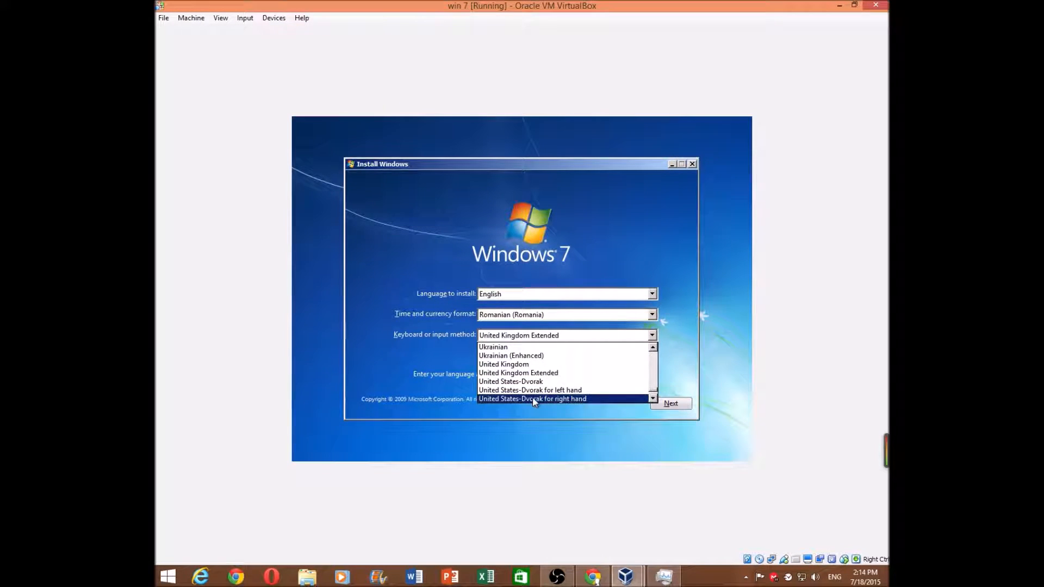
scroll(533, 397, down, 1)
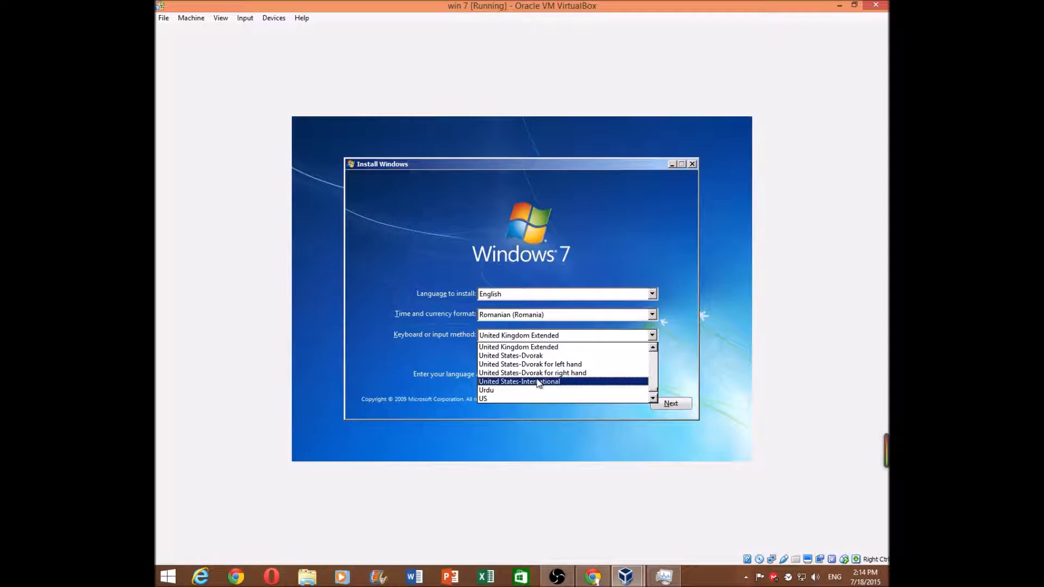
click(528, 399)
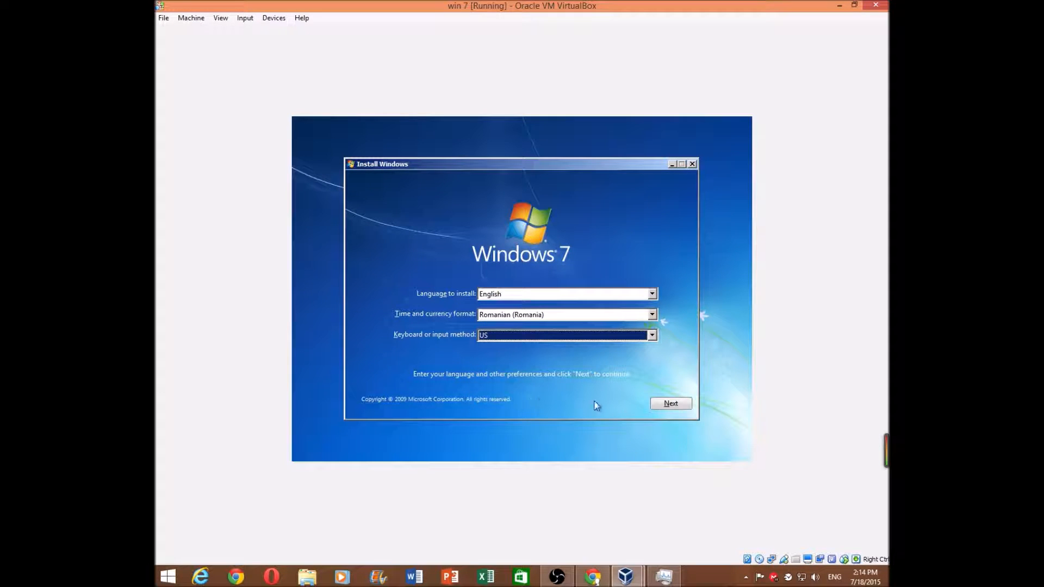
click(681, 402)
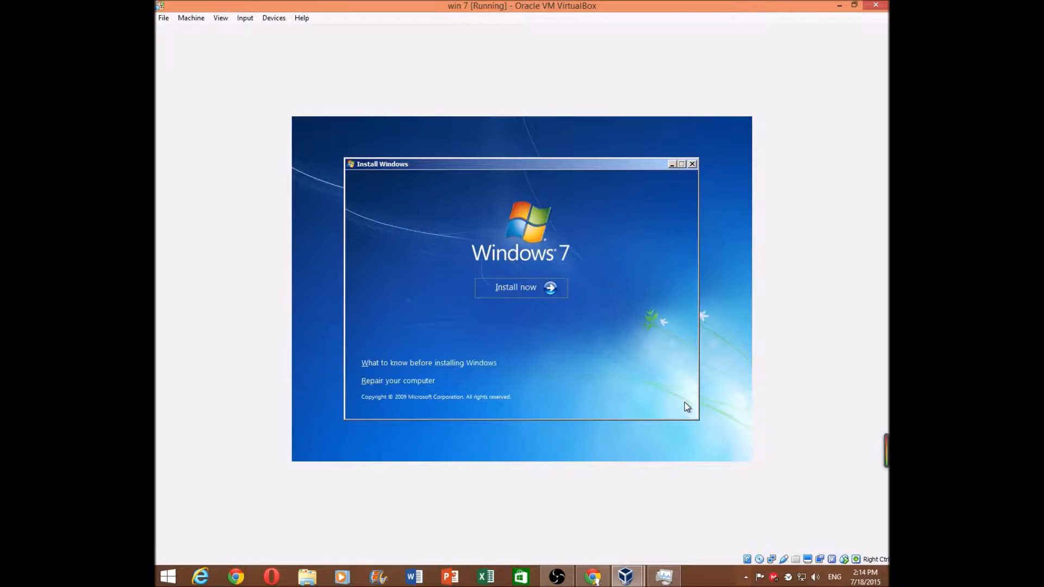
Step: Begin the Windows 7 installation by accepting the license terms and choosing the Custom (advanced) installation type
click(536, 287)
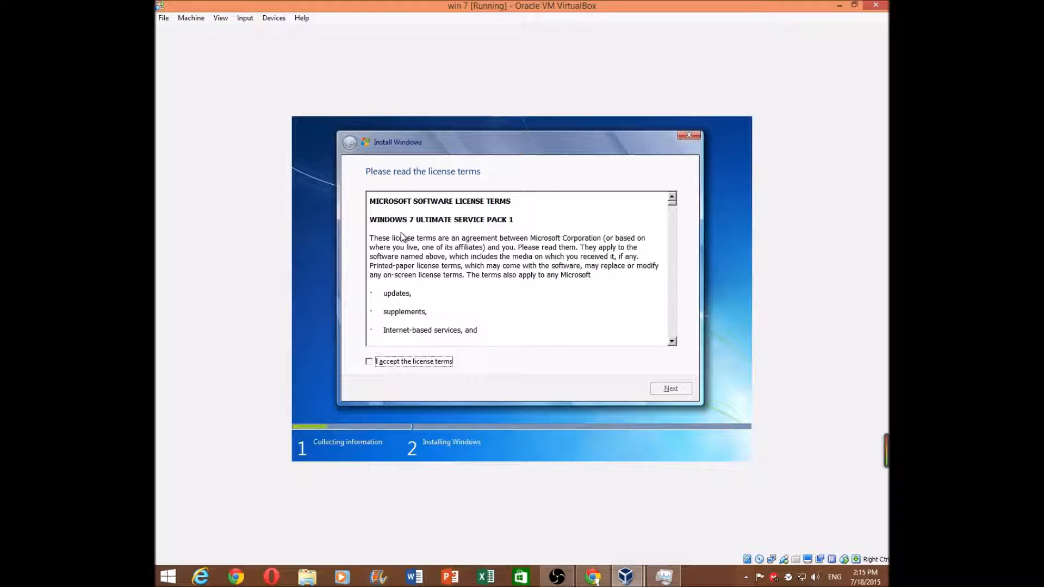
click(369, 362)
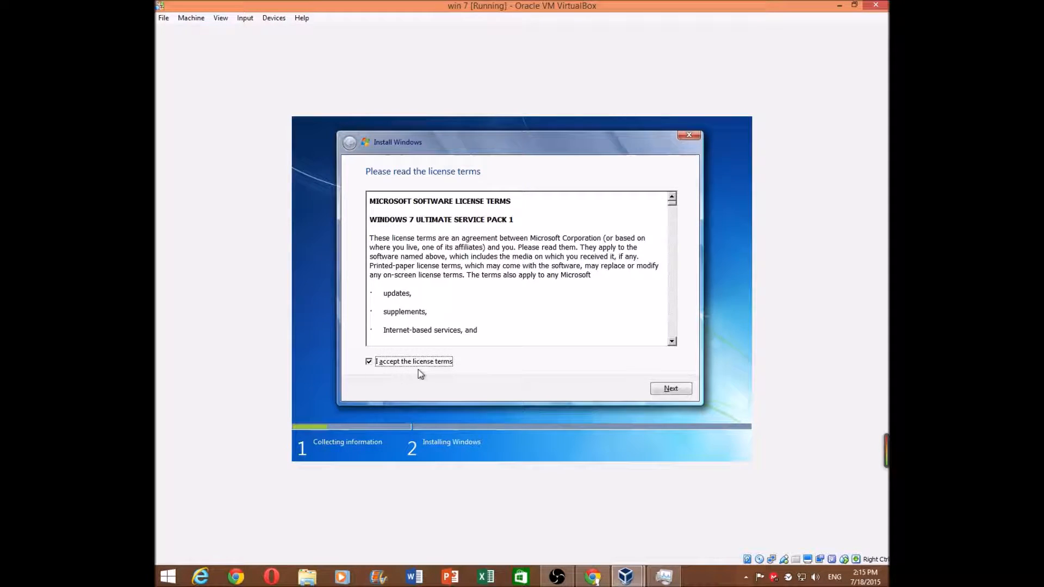
click(685, 389)
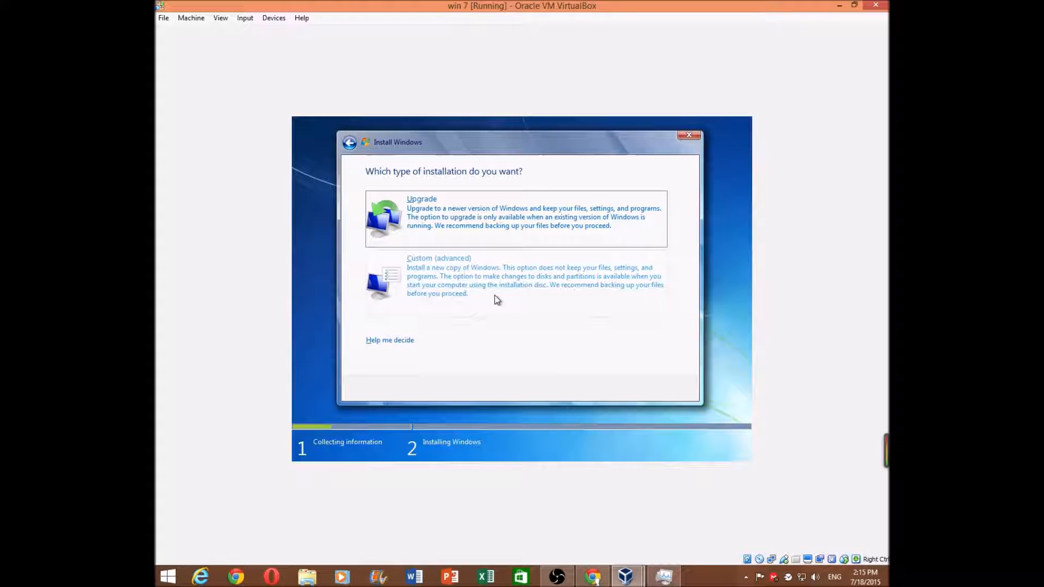
click(449, 267)
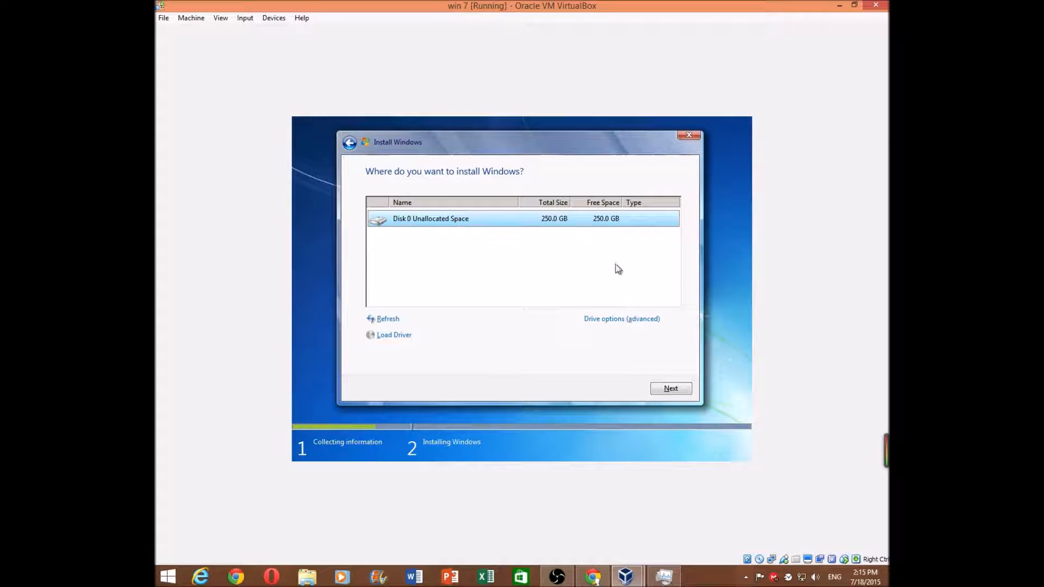
Step: Create a 150000 MB partition in the unallocated space of Disk 0, accepting the additional partitions for system files
click(640, 319)
click(604, 319)
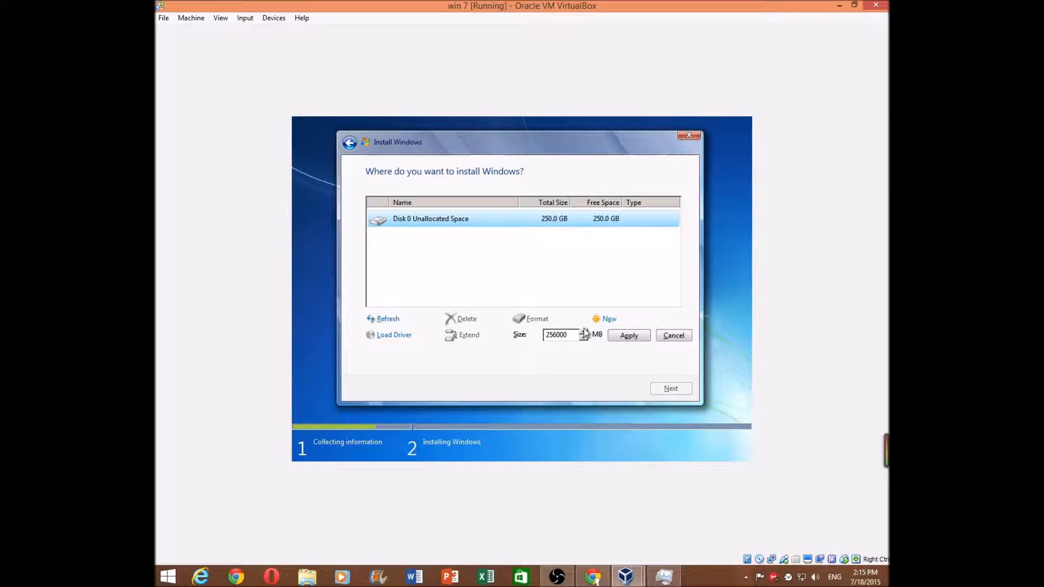
drag(573, 336, 543, 336)
key(Right)
drag(567, 336, 543, 336)
text(150000)
click(629, 336)
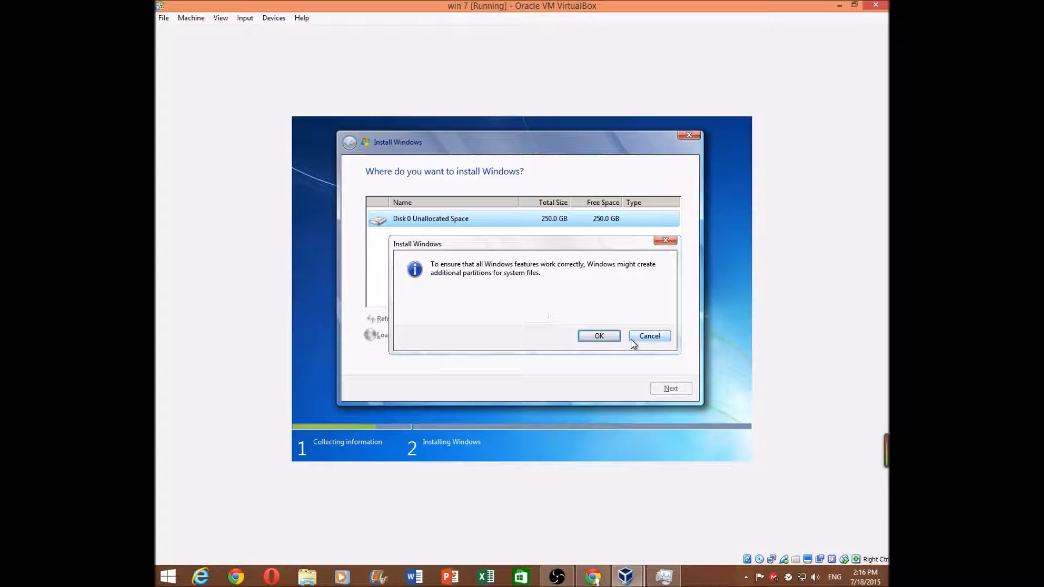
click(603, 338)
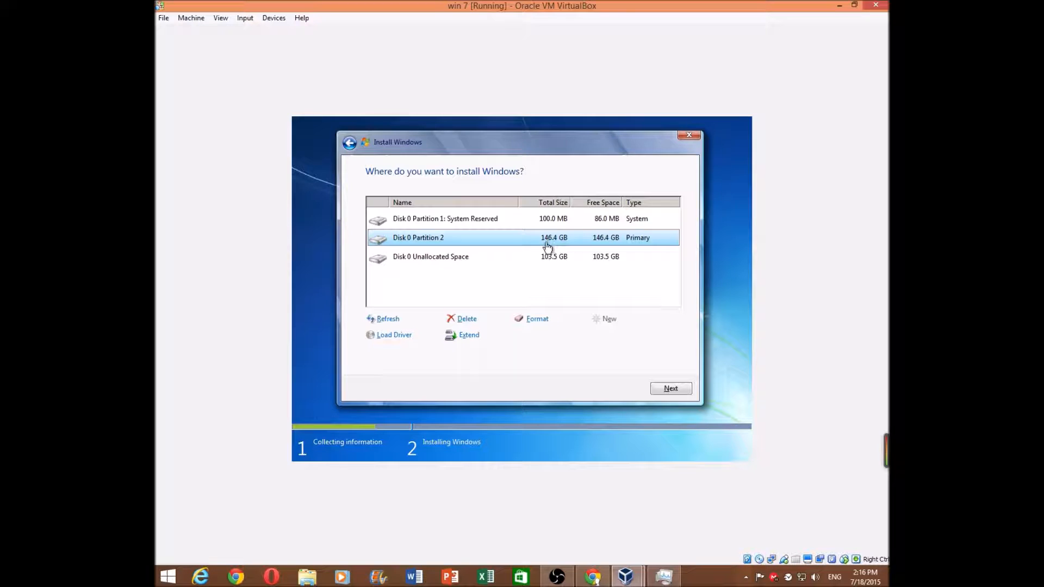
Step: Create another partition from all the remaining unallocated space and start installing Windows on Disk 0 Partition 2
click(567, 261)
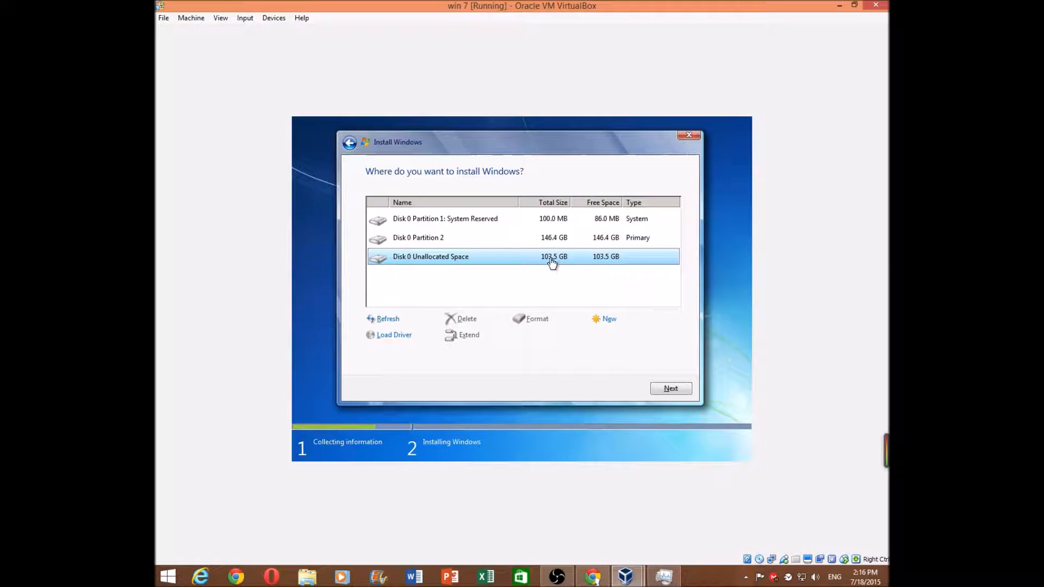
click(608, 319)
click(627, 337)
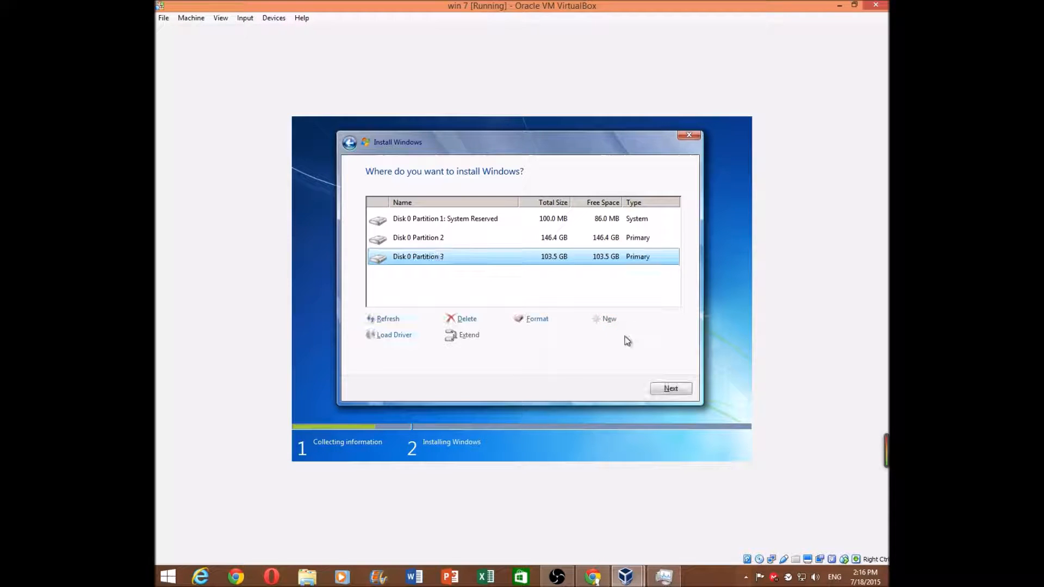
click(580, 243)
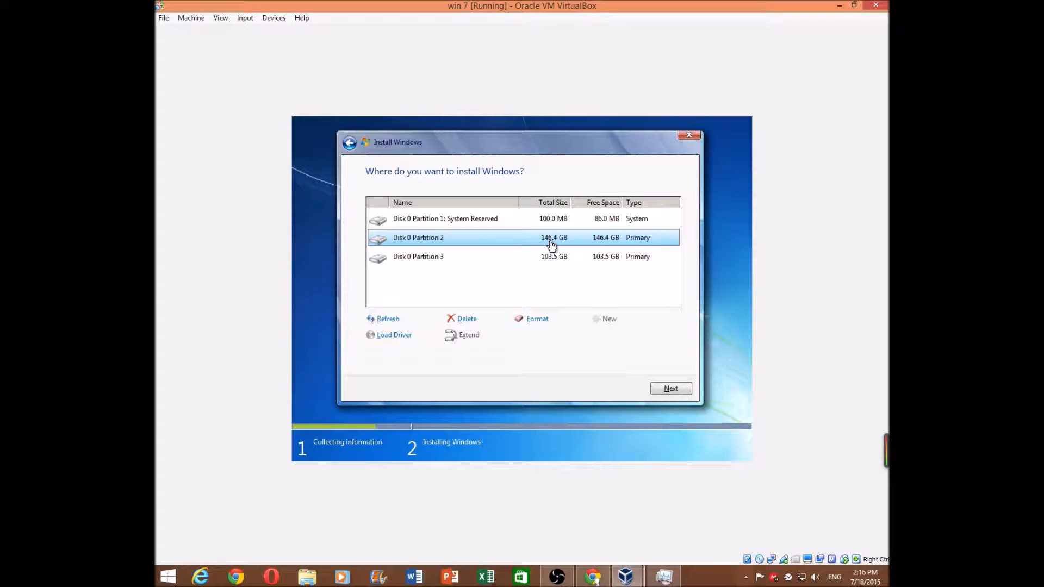
click(677, 388)
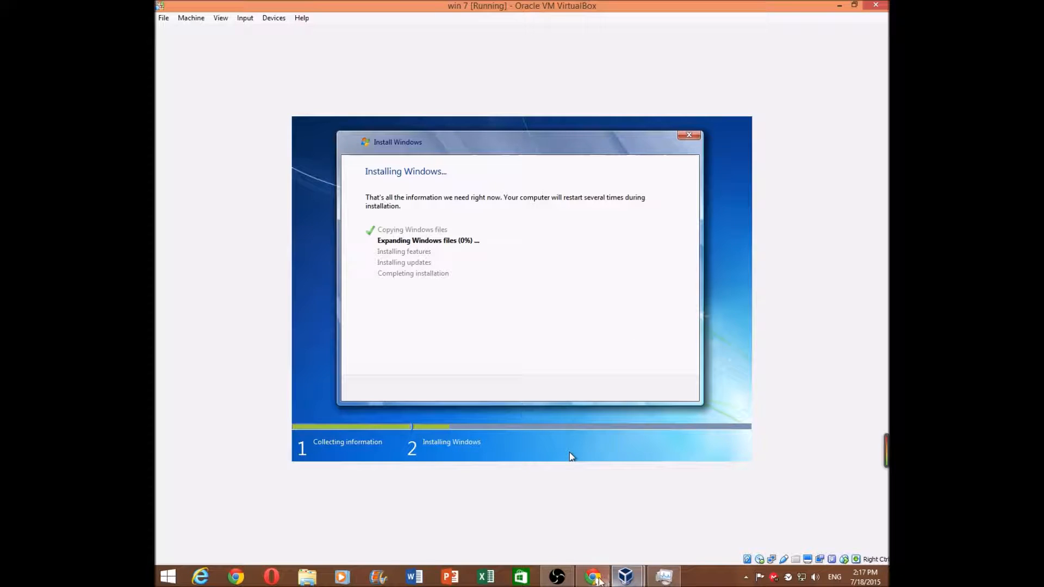
click(565, 577)
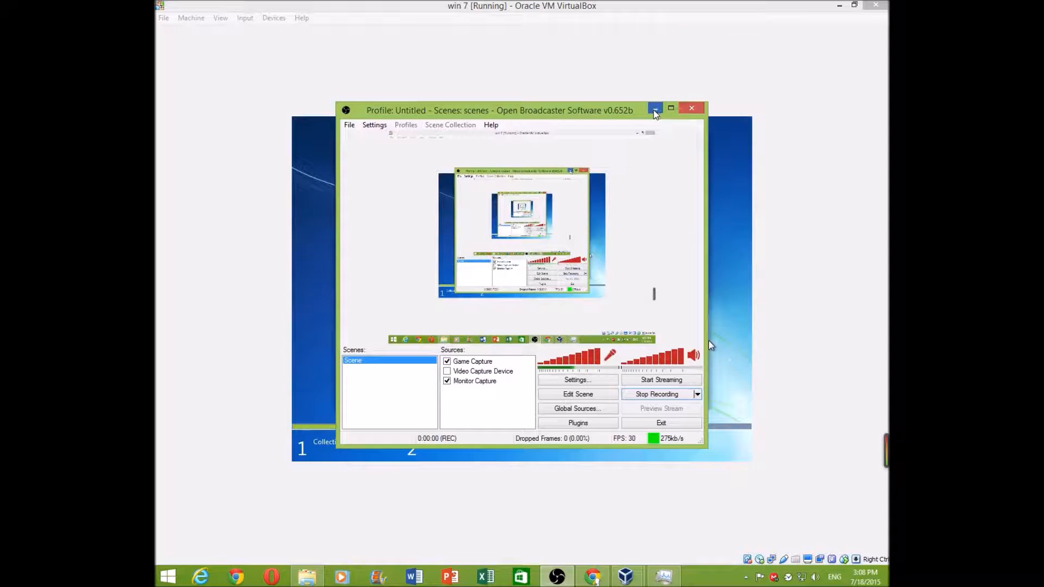
click(655, 110)
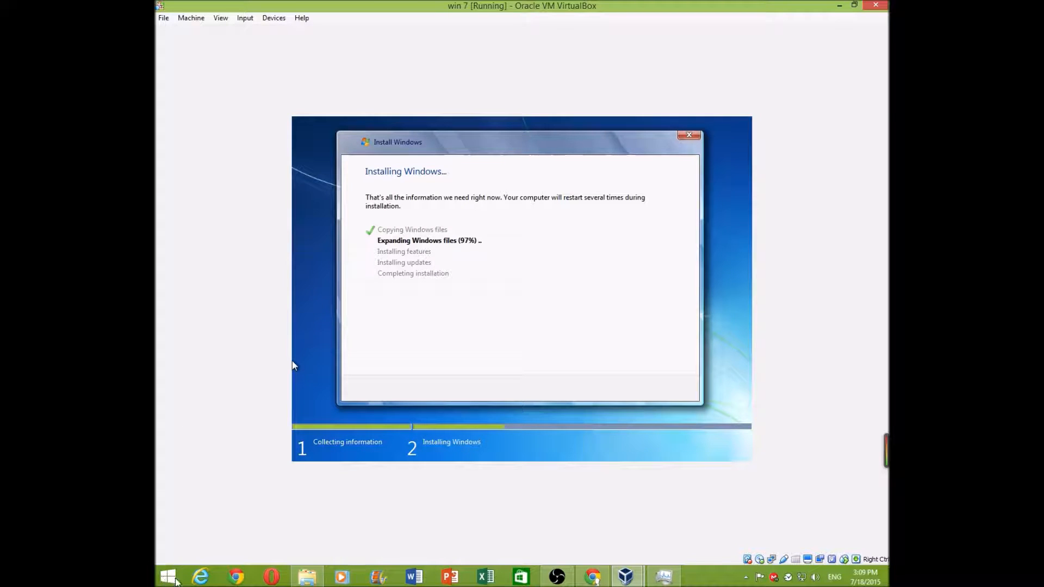
click(168, 577)
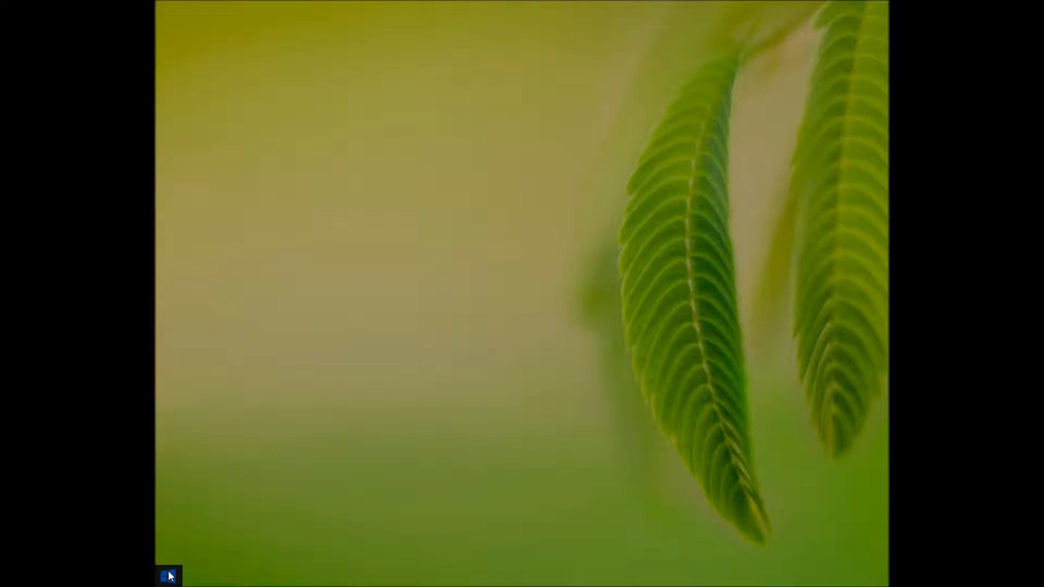
click(168, 576)
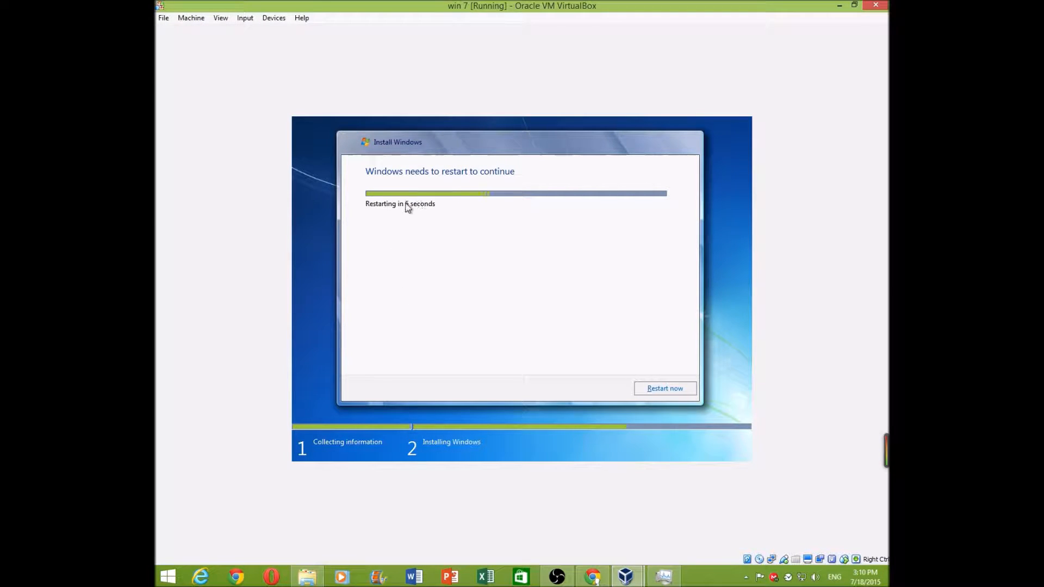
Step: Restart the virtual machine to continue the setup and remove the Win_7_64Bit.iso disk from its virtual drive
click(674, 391)
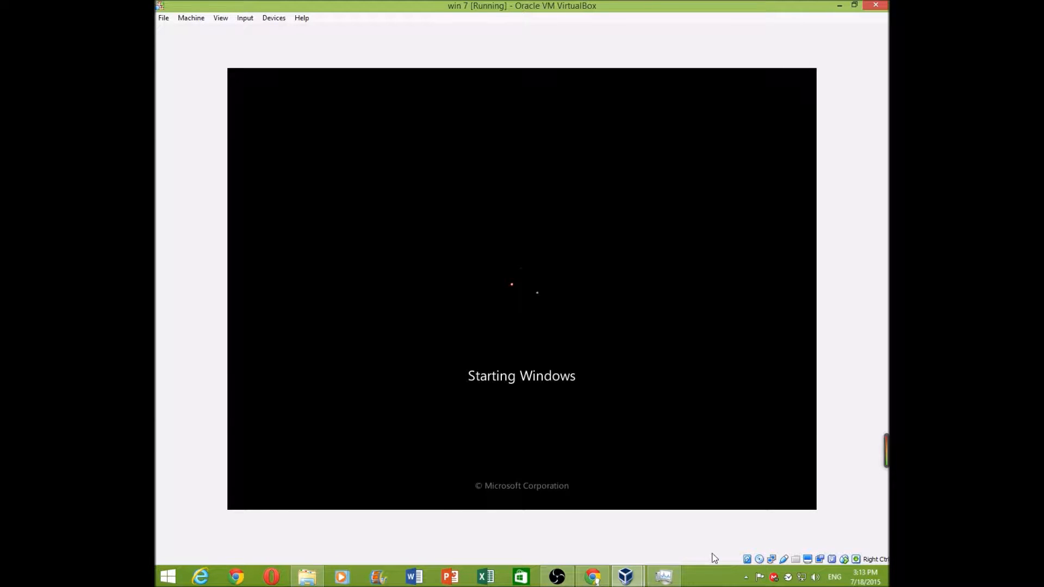
click(760, 560)
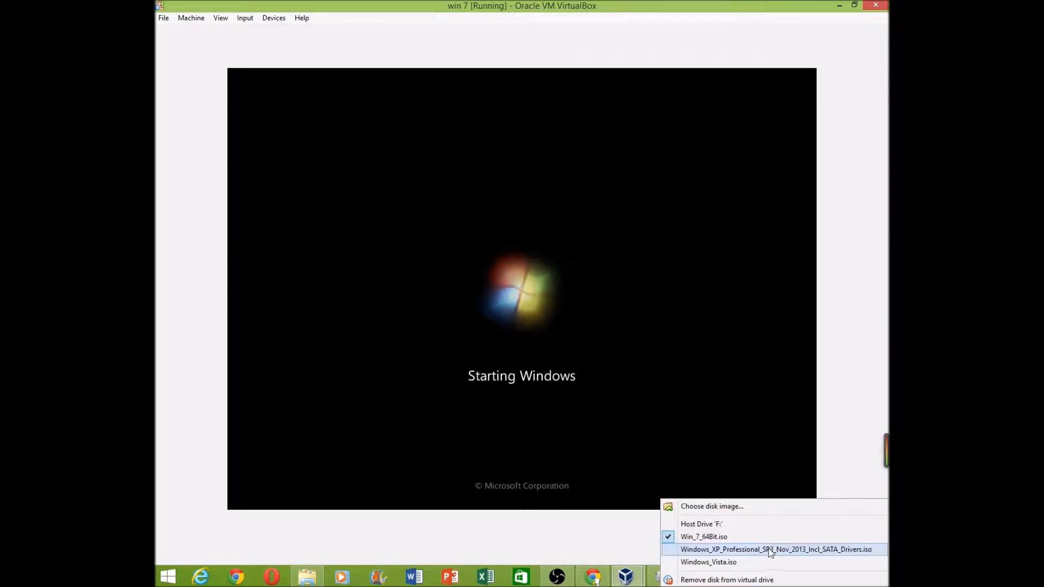
click(720, 550)
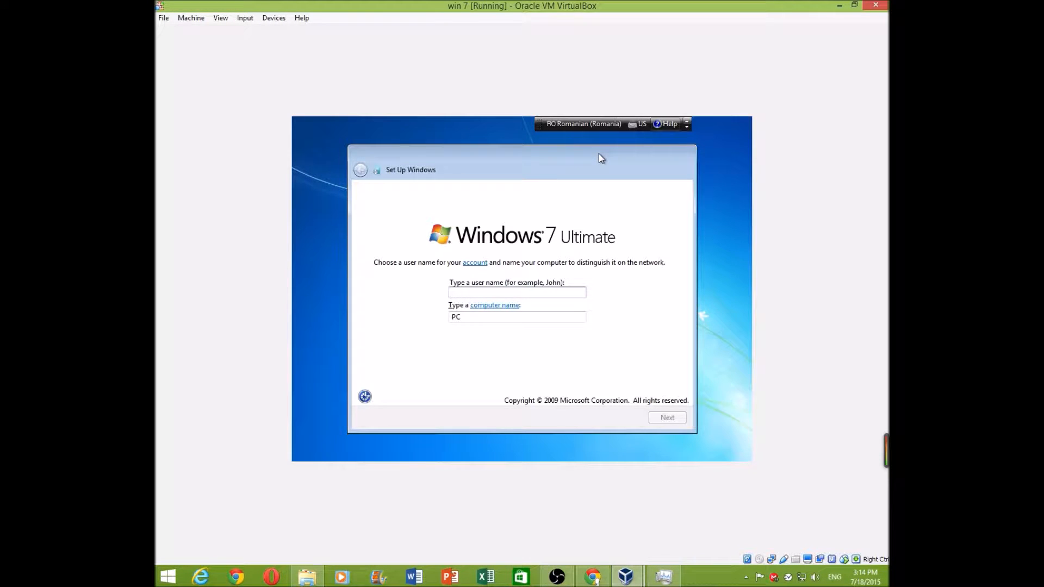
Step: Switch the setup's input language to English (United States) and enter the user name for the account
click(606, 123)
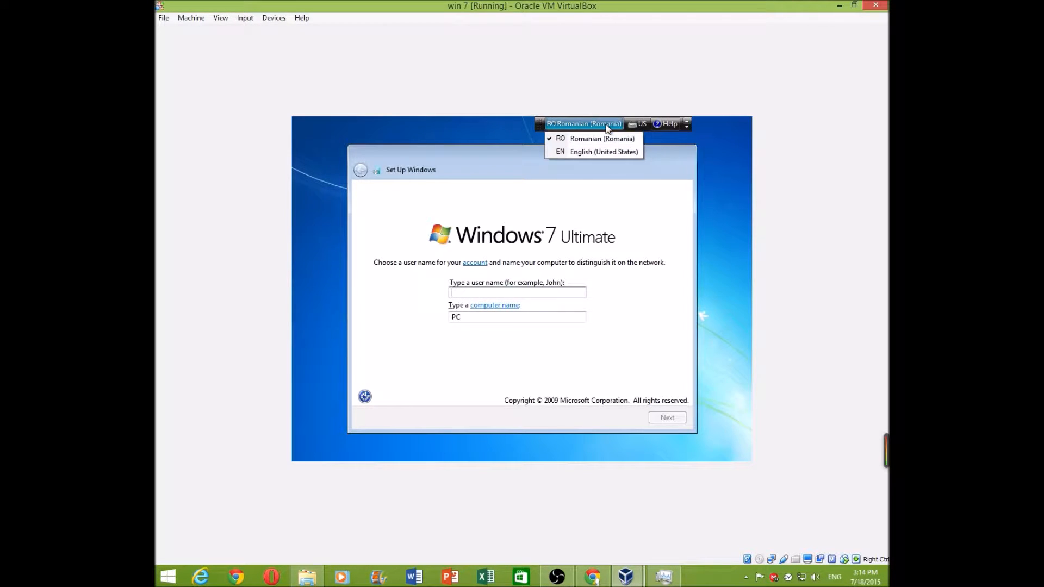
click(587, 152)
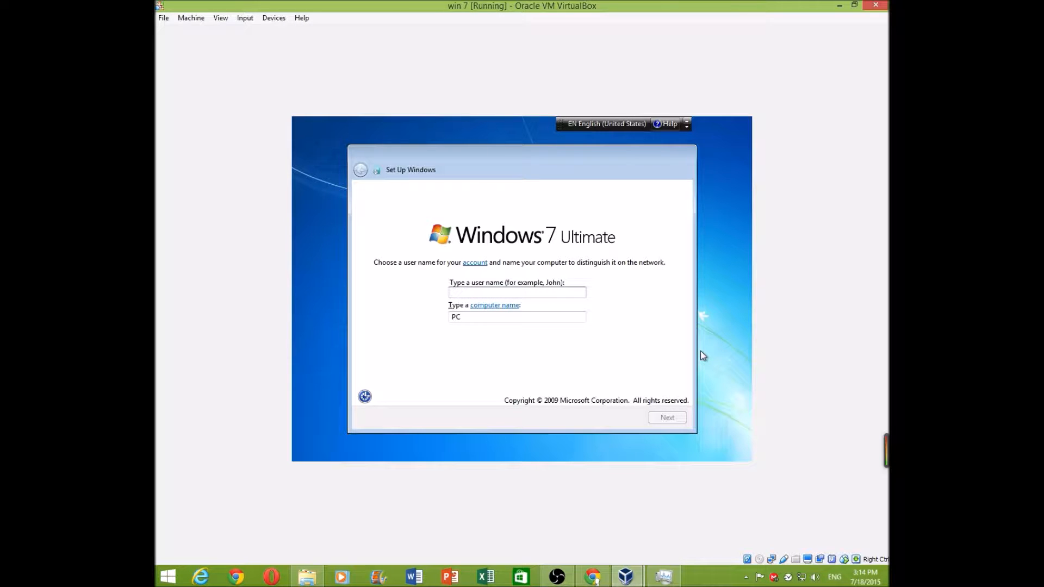
text(Aiman)
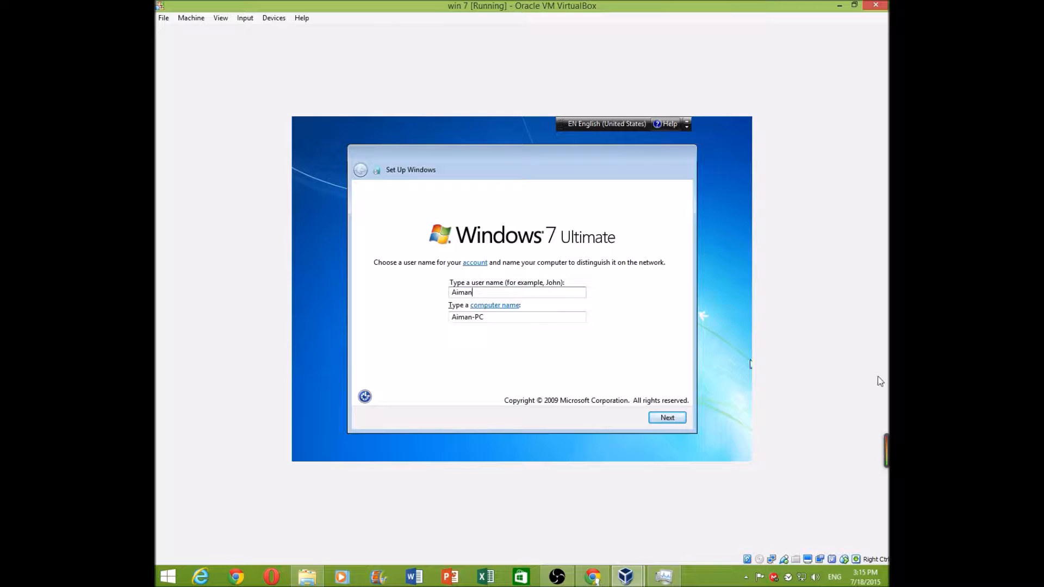
click(667, 417)
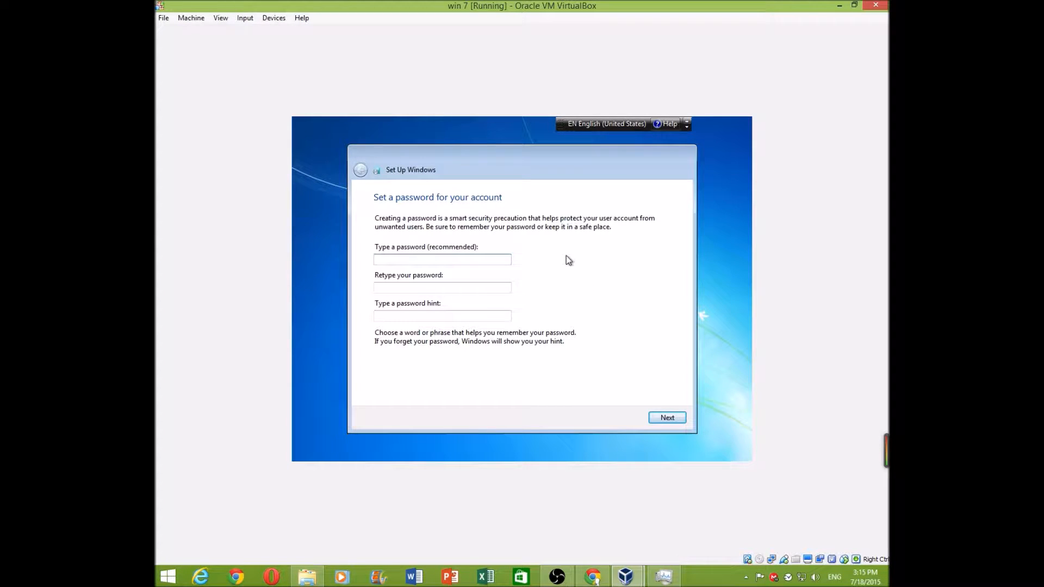
Step: Leave the account password blank and skip entering the Windows product key
click(678, 422)
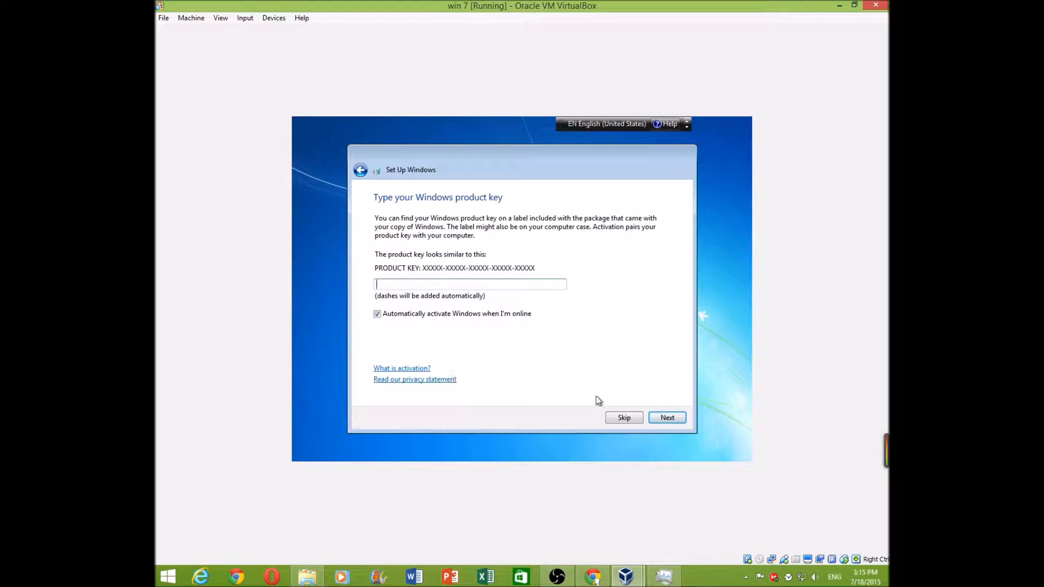
click(628, 422)
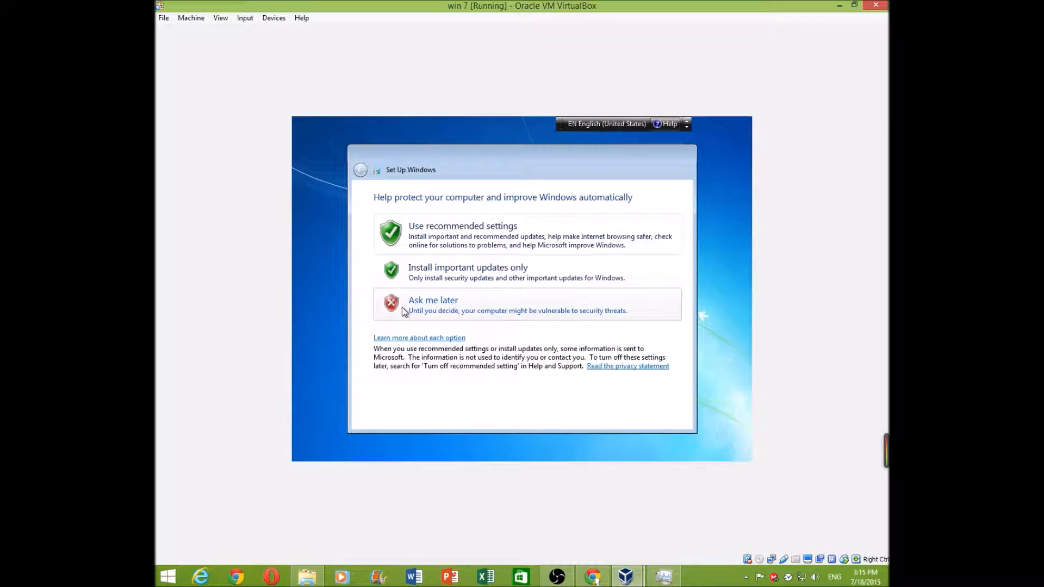
Step: View the Windows Loader 2.2.2 download page in Chrome and return to the virtual machine
click(595, 578)
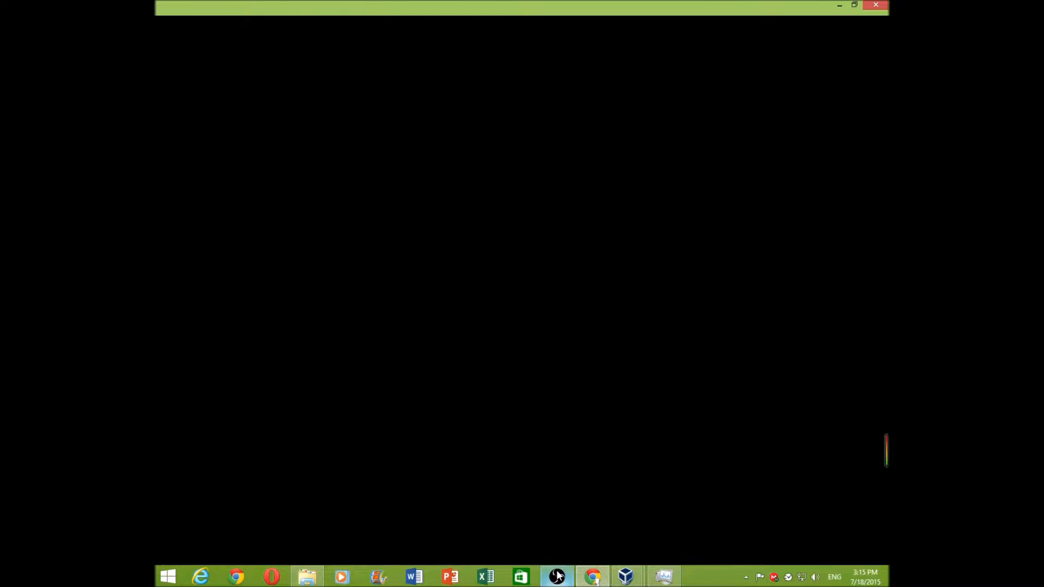
mouse_move(557, 577)
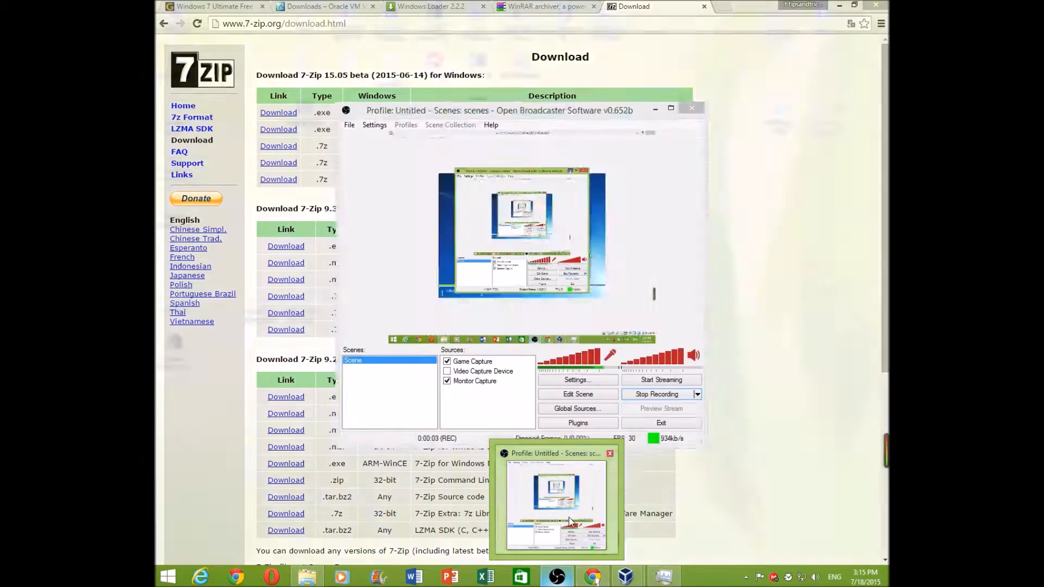
click(567, 541)
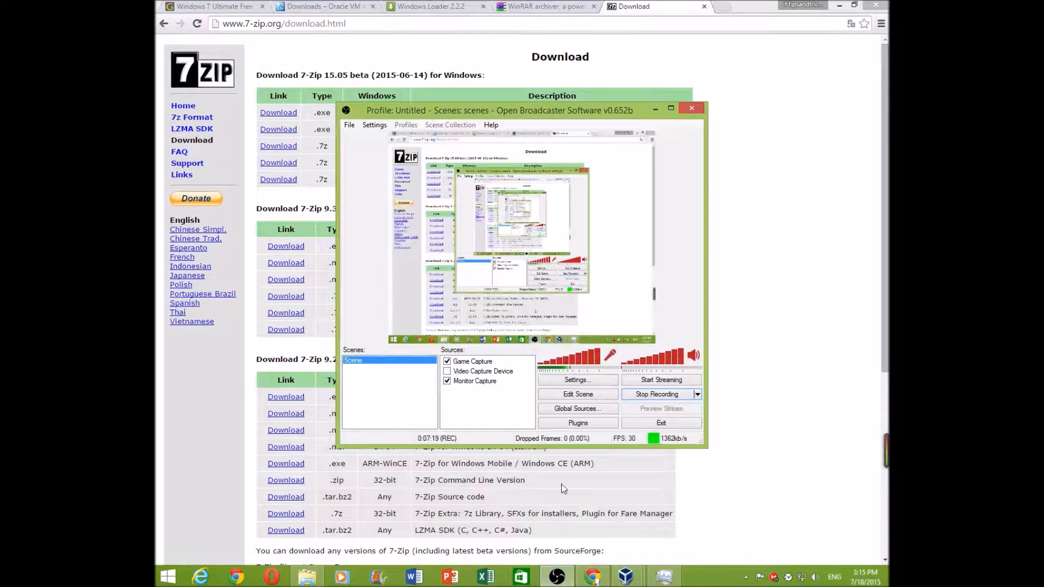
click(655, 109)
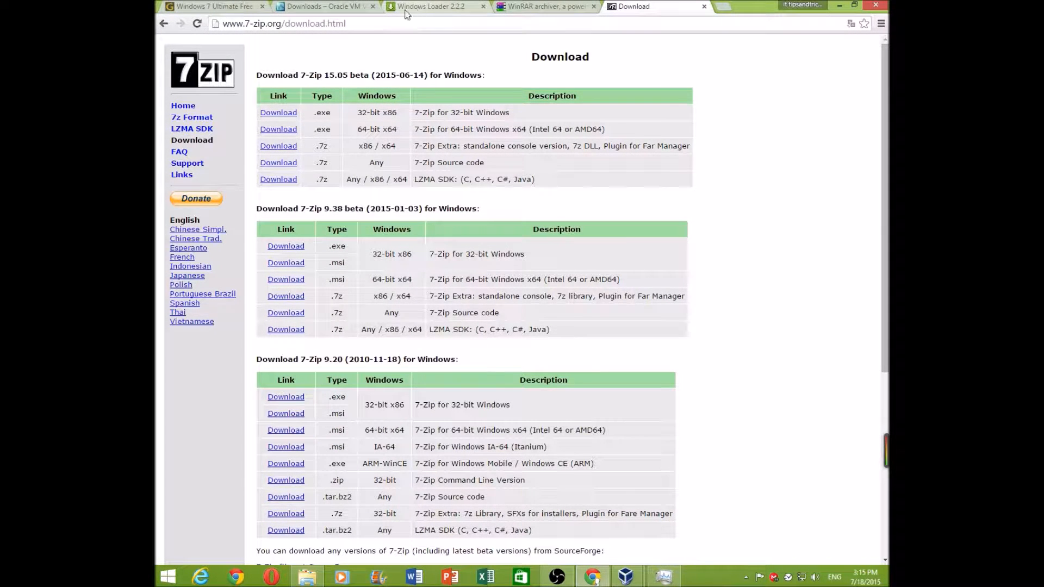
click(453, 8)
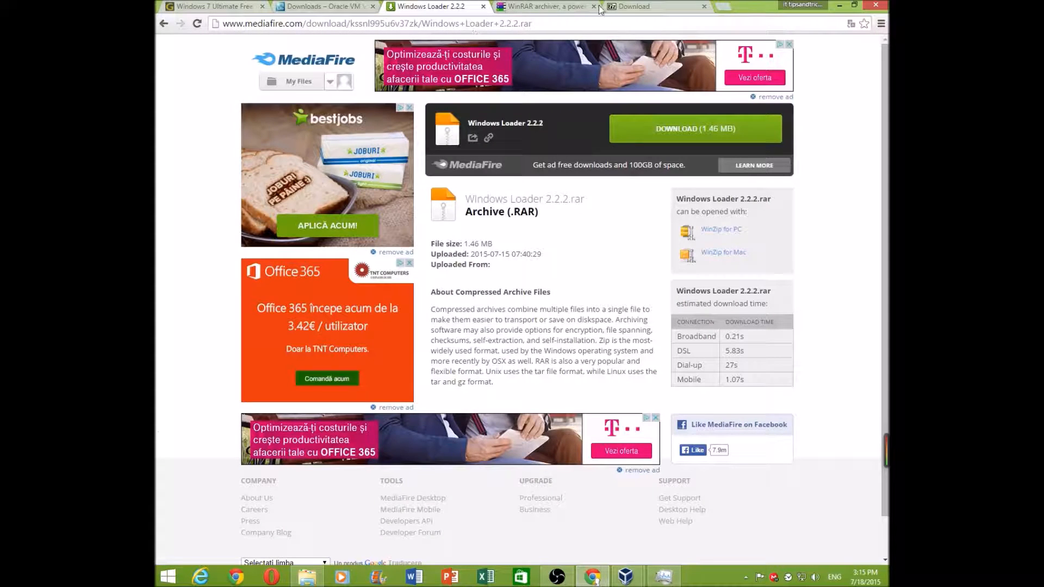
click(840, 5)
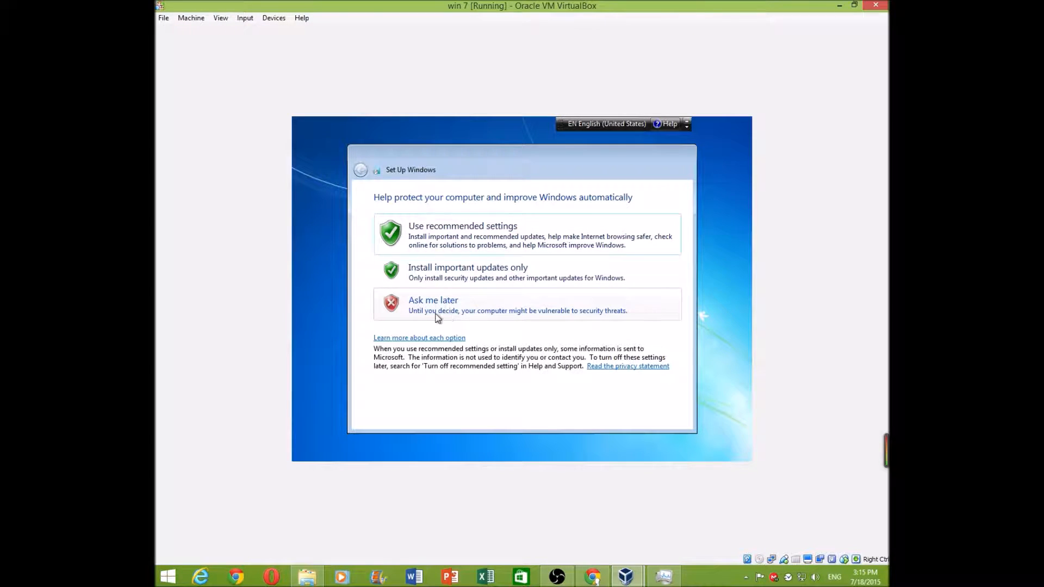
Step: Finish the Windows setup with Ask me later for updates, the clock's hour set to 15 and Home network as the location
click(407, 318)
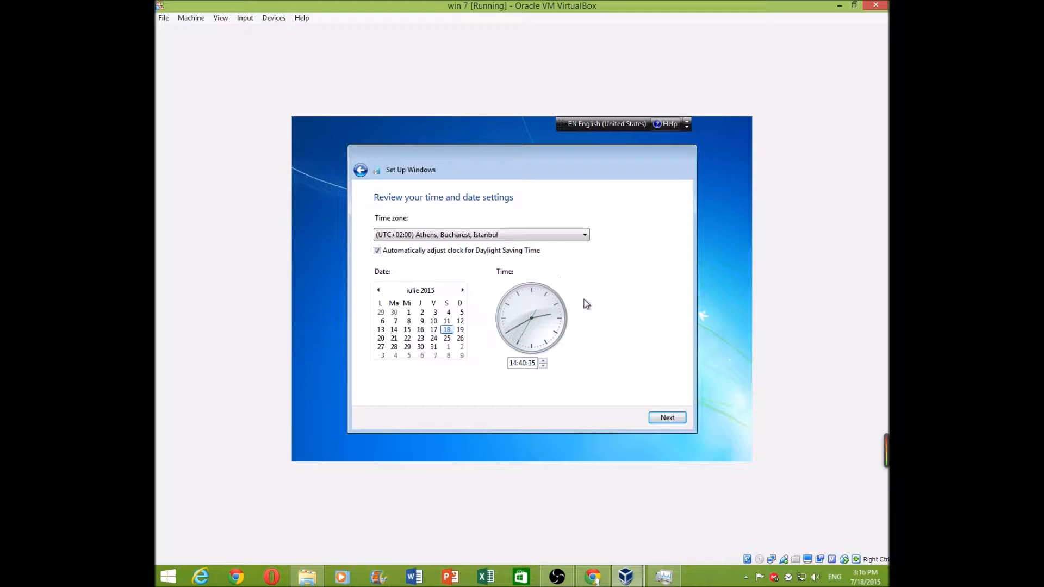
click(543, 361)
click(677, 419)
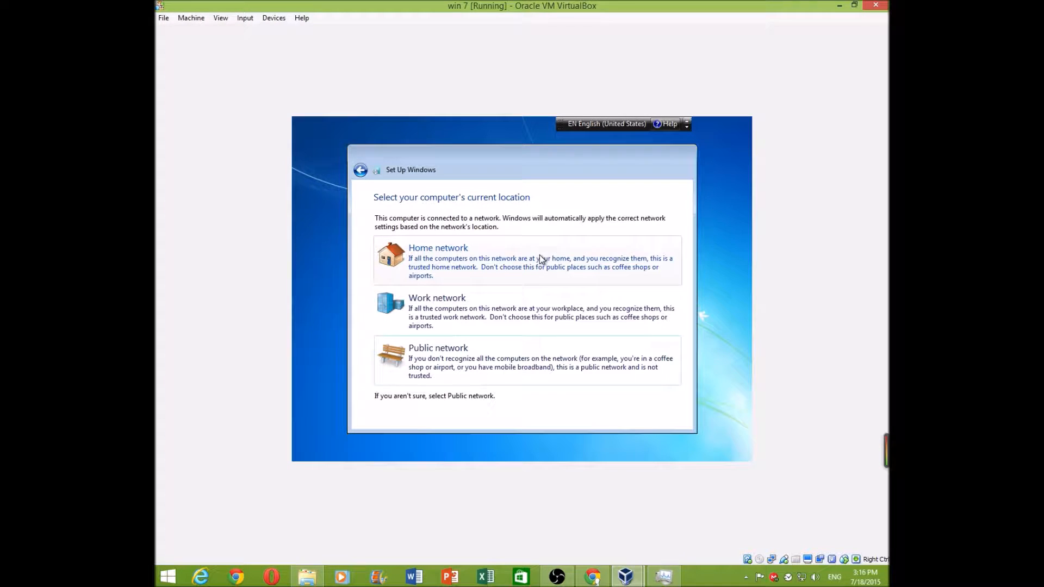
click(520, 249)
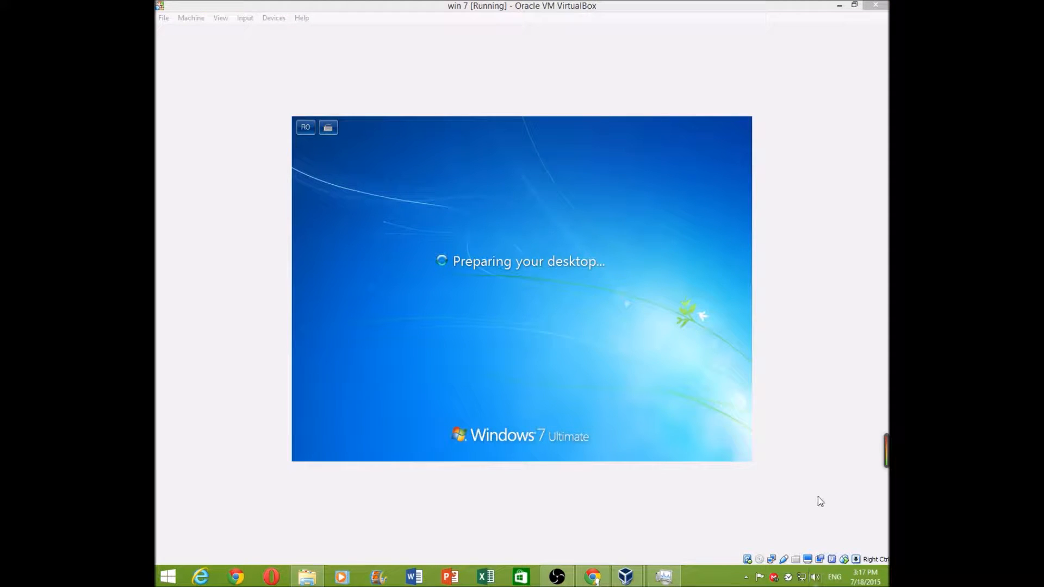
Step: Check the host's speaker volume and the network connection status of the virtual machine and the host
click(815, 577)
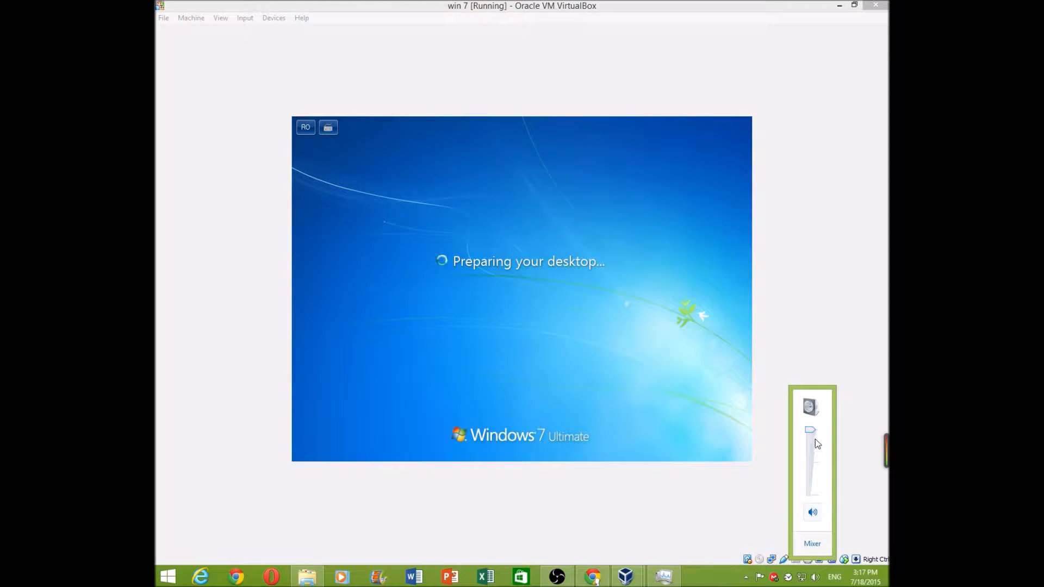
click(726, 296)
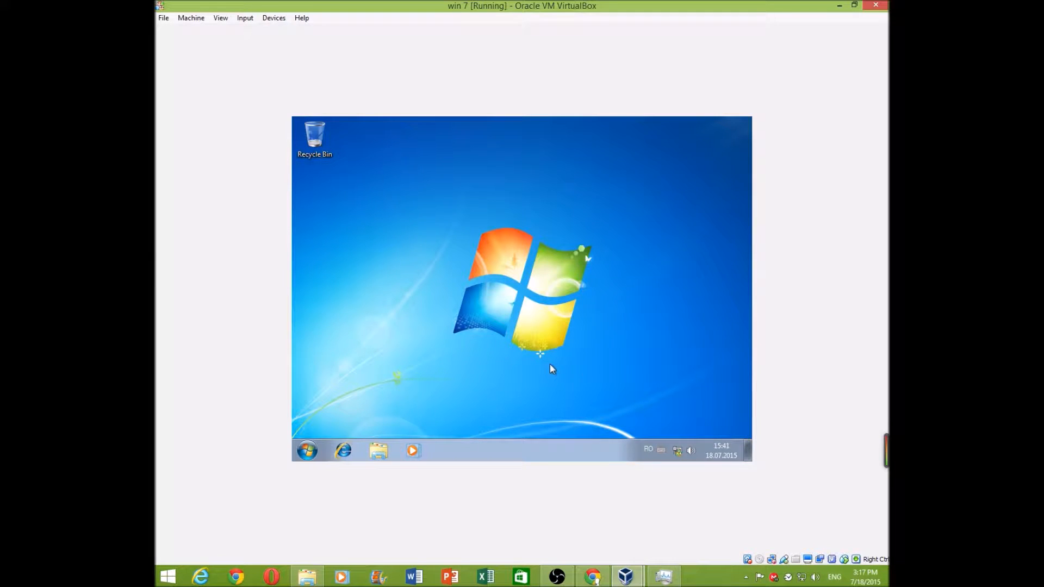
click(678, 452)
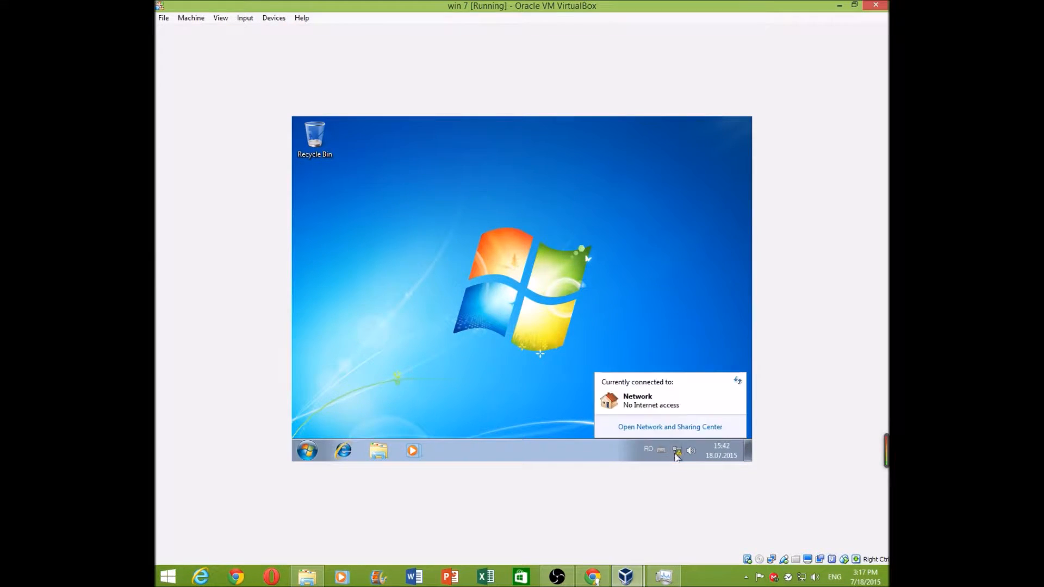
click(621, 327)
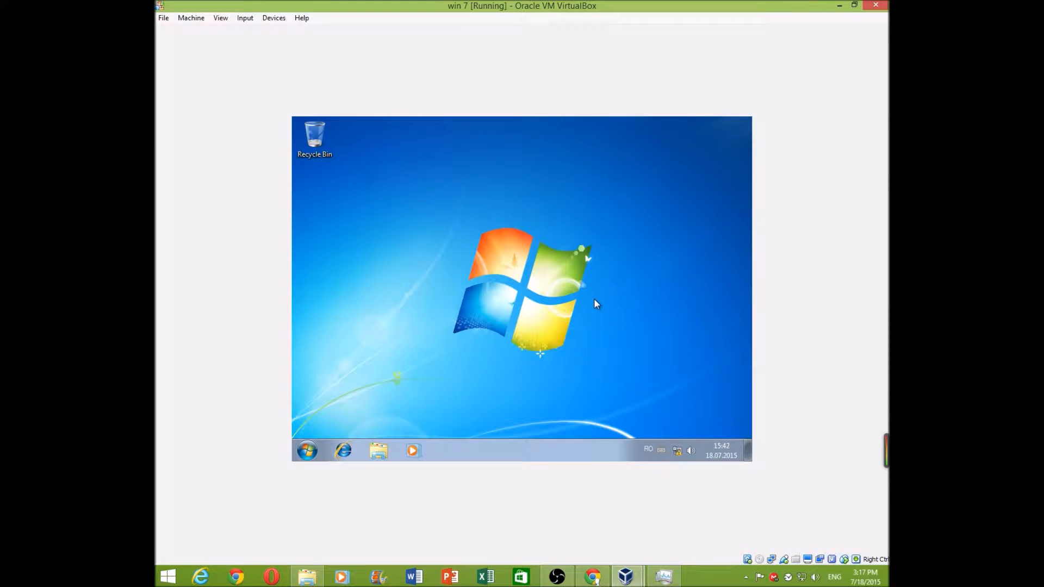
mouse_move(807, 583)
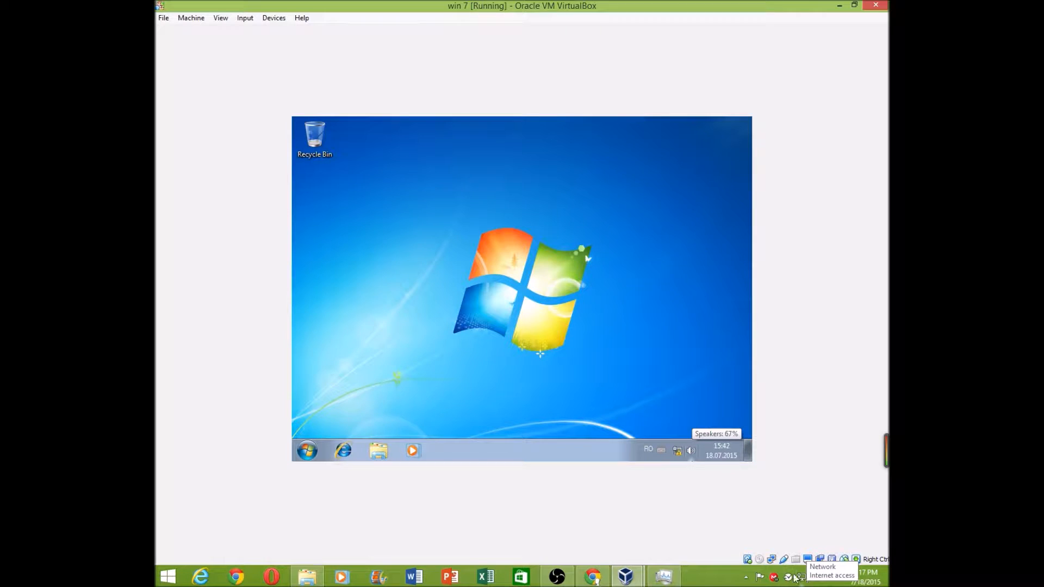
Step: Set the speaker volume of the Windows 7 virtual machine to 100
click(690, 451)
drag(684, 341, 687, 327)
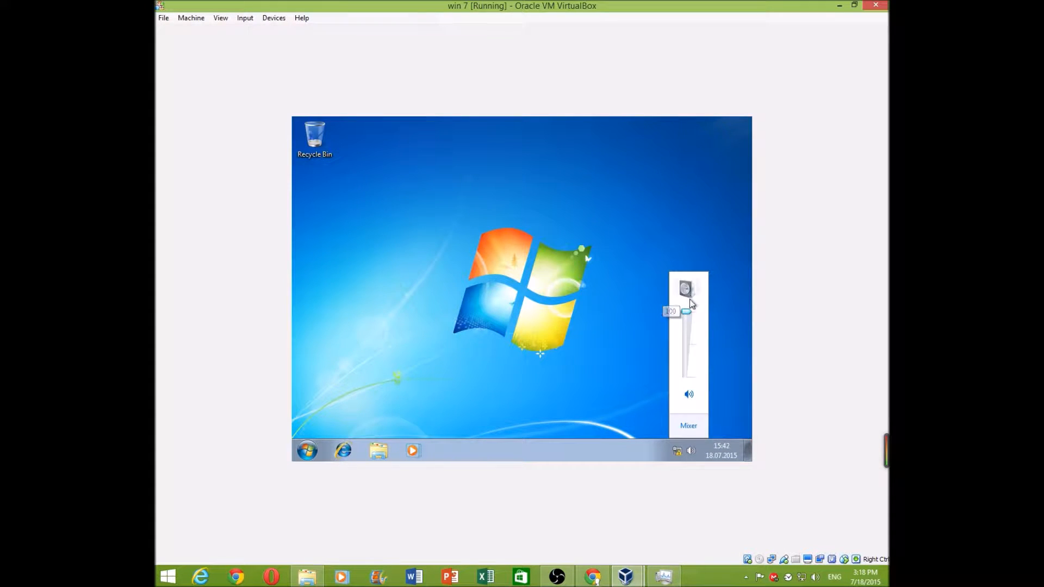
Step: Dismiss the volume control and select the US keyboard layout in the Windows 7 virtual machine
click(577, 338)
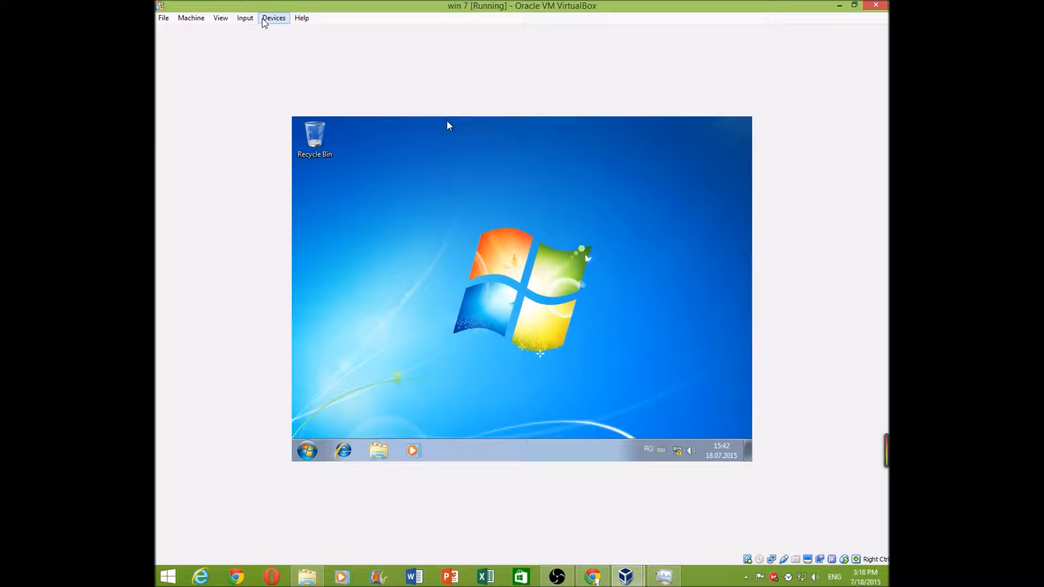
click(660, 452)
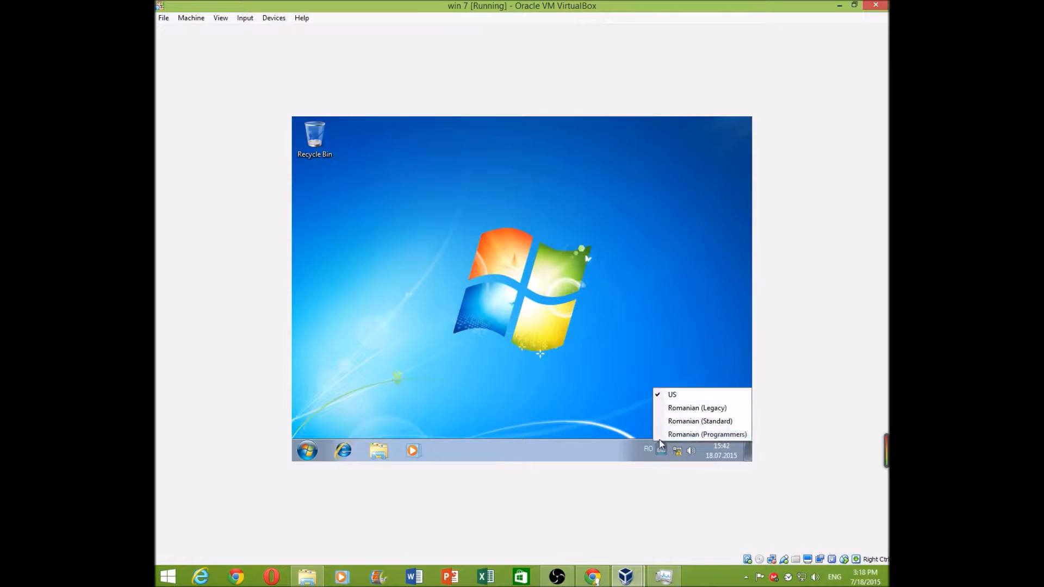
click(674, 396)
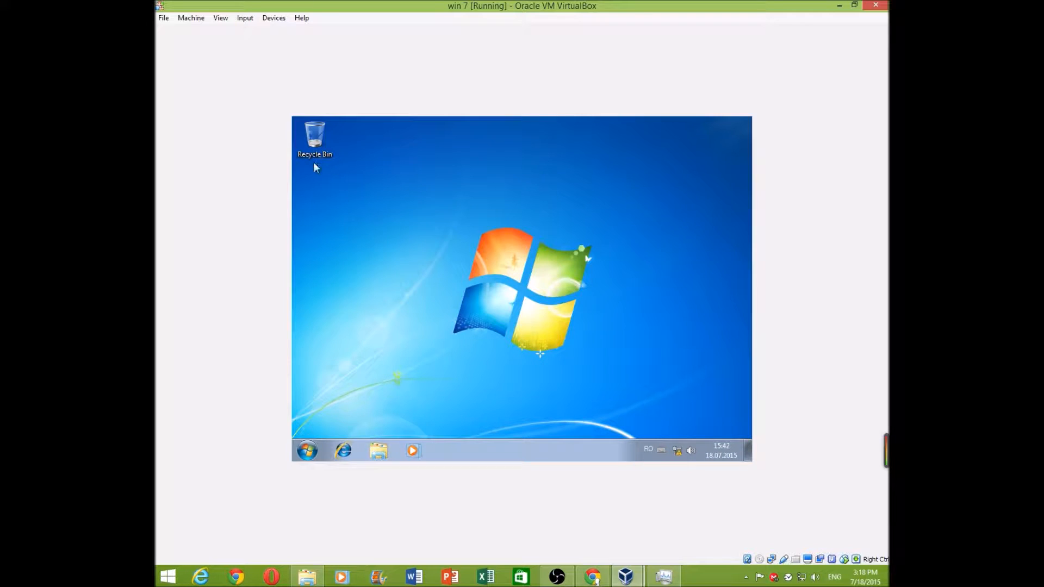
click(274, 18)
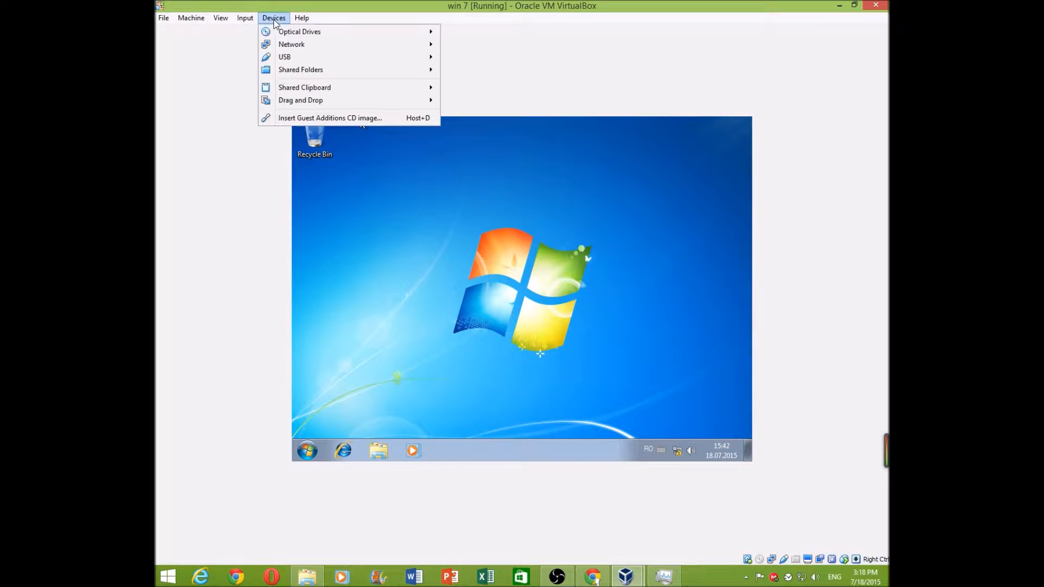
mouse_move(292, 43)
click(362, 126)
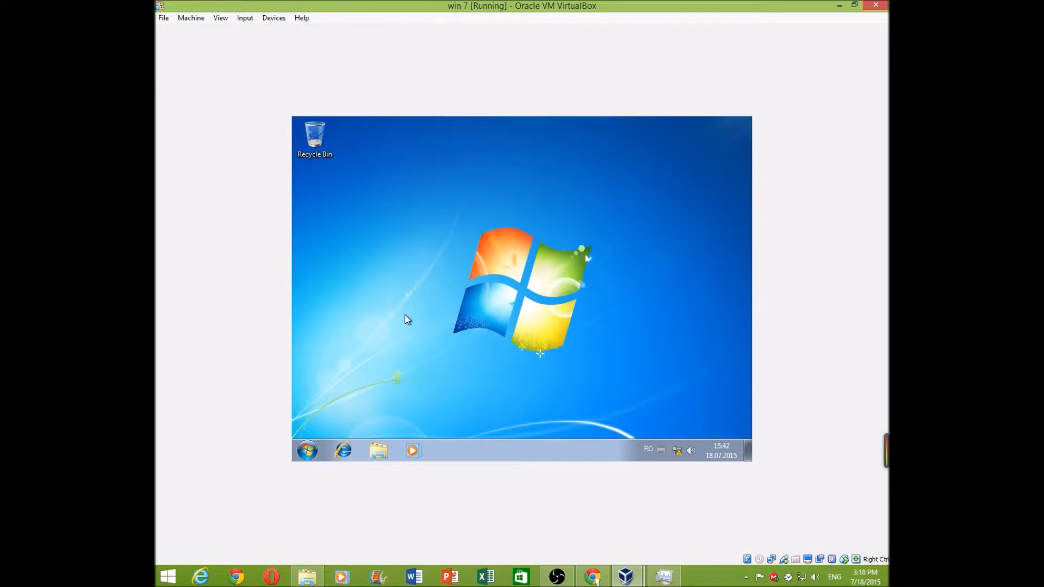
Step: Set the Windows 7 desktop's screen resolution to 1600 × 1200 and keep the changed display settings
right_click(525, 260)
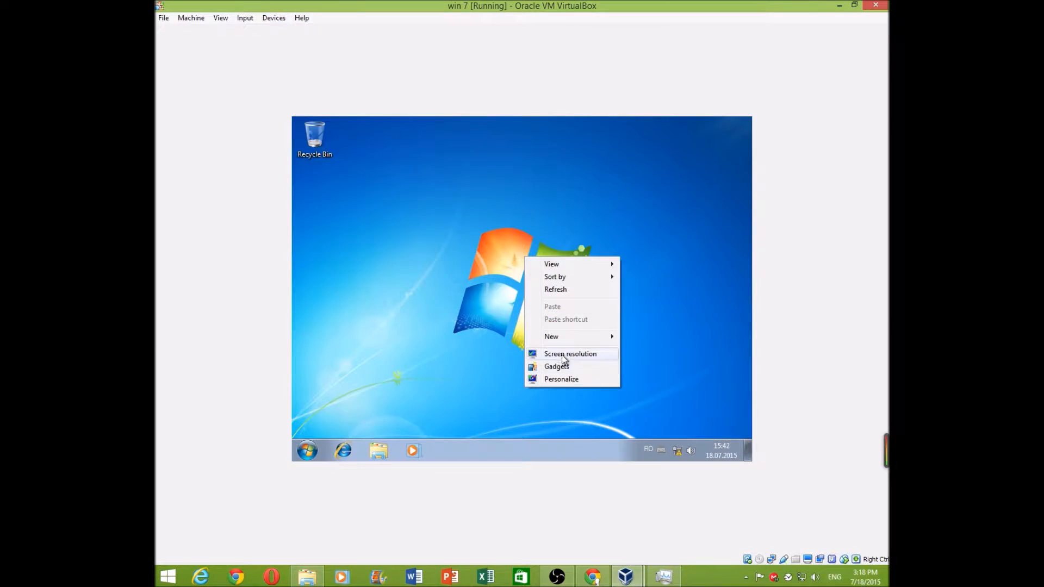
click(563, 356)
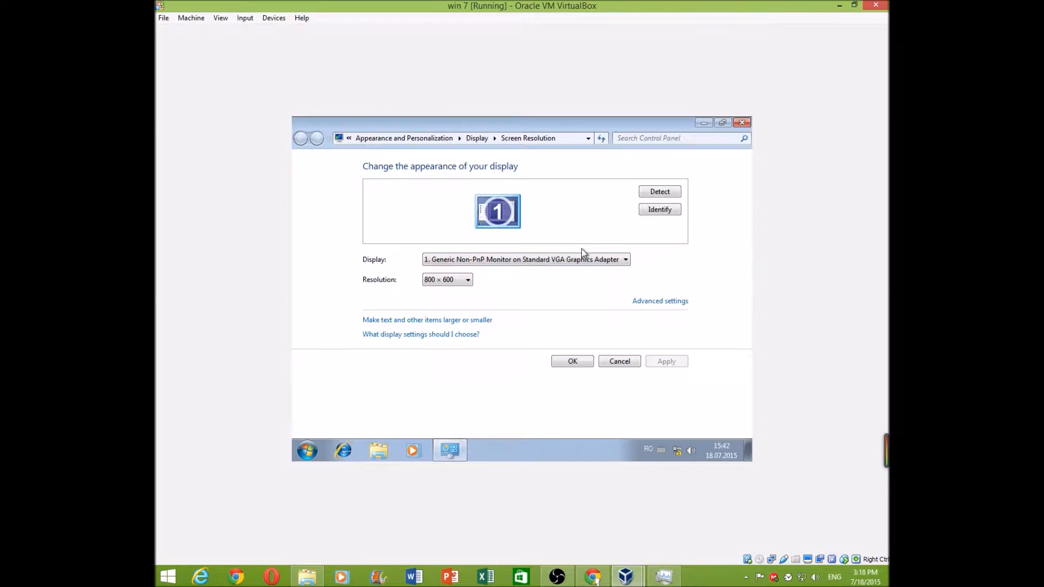
click(467, 281)
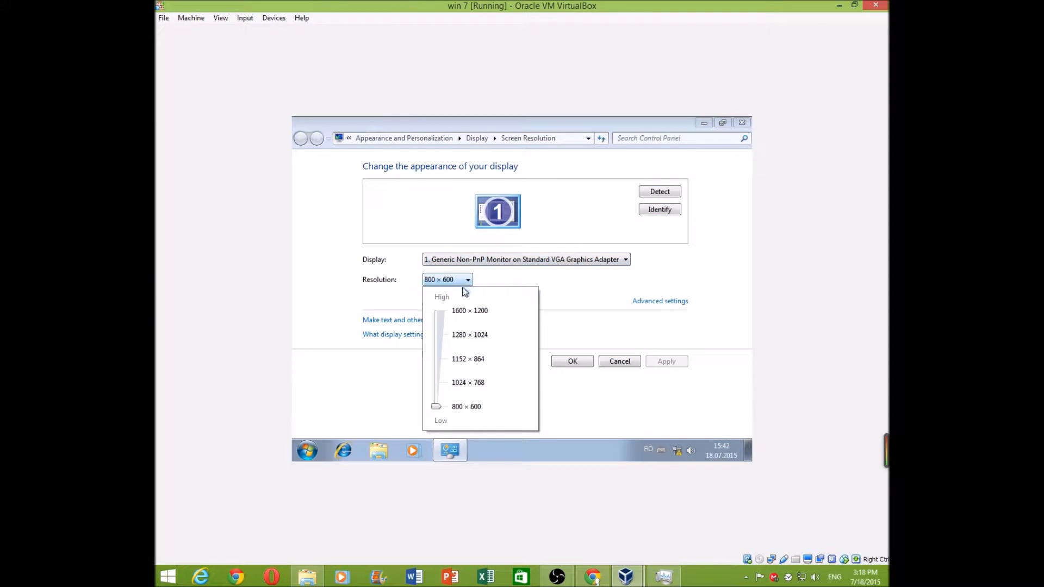
drag(436, 409, 440, 312)
click(601, 331)
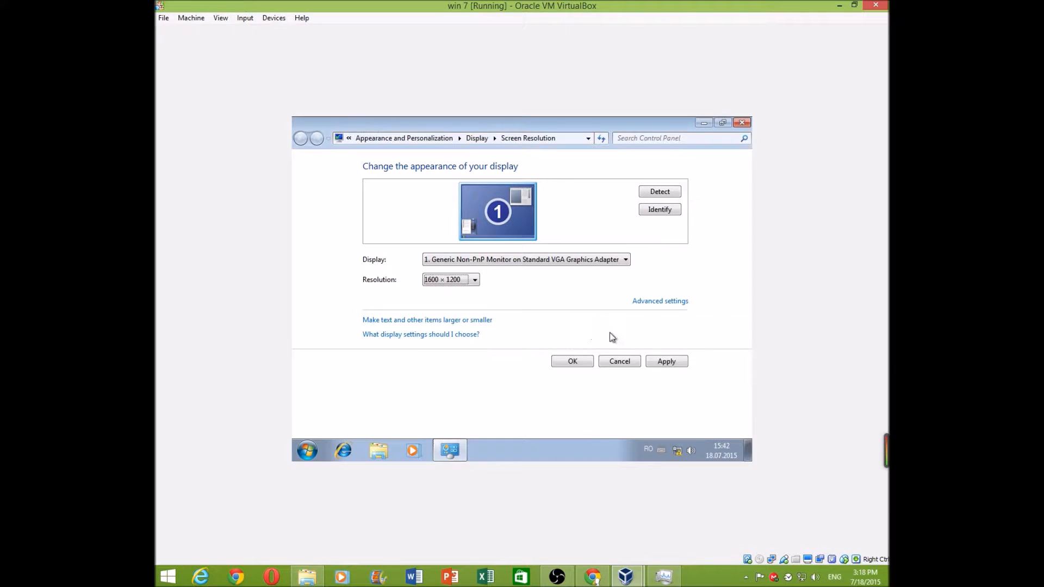
click(666, 361)
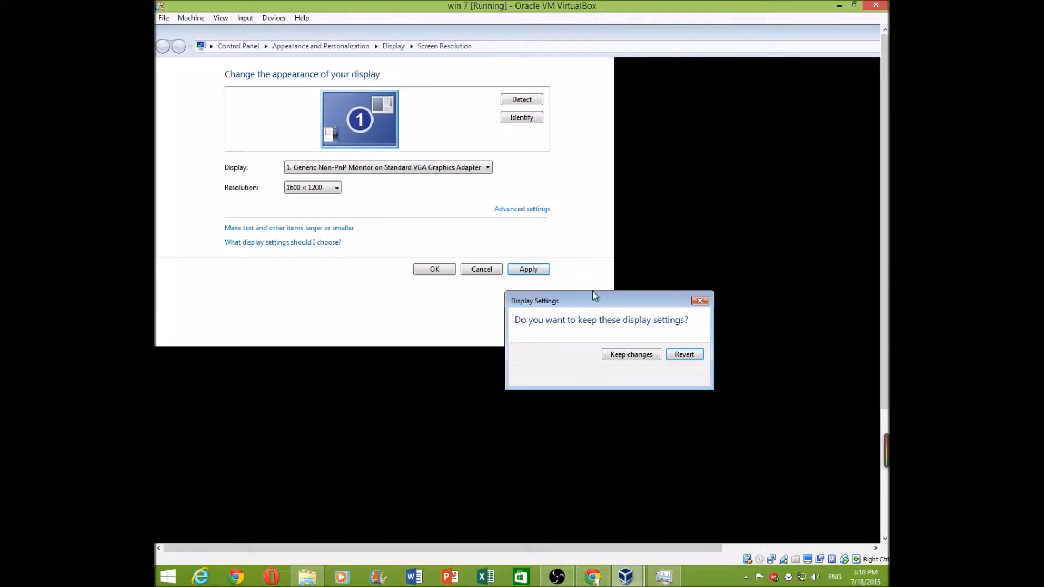
click(631, 355)
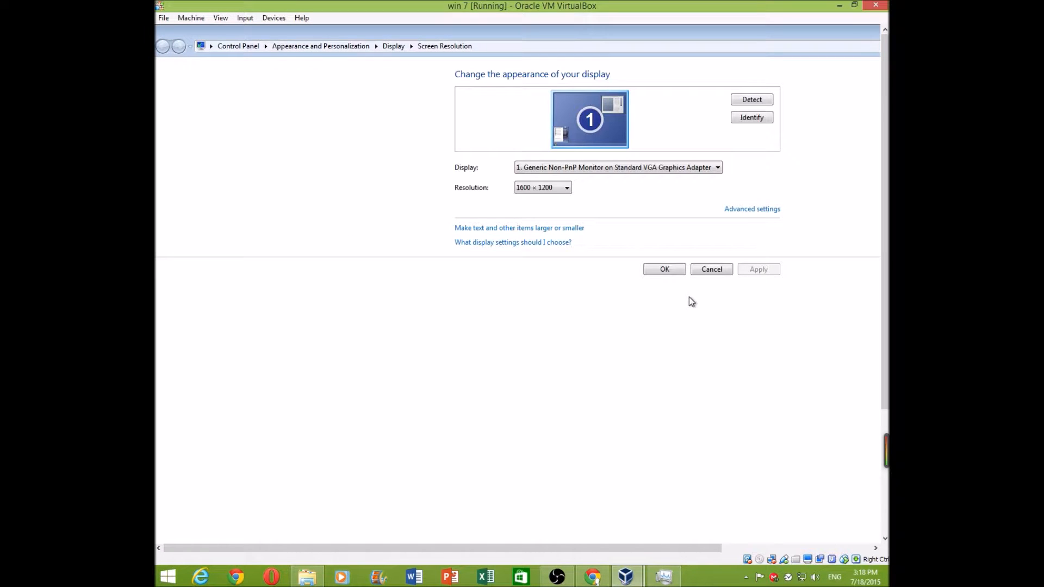
click(664, 269)
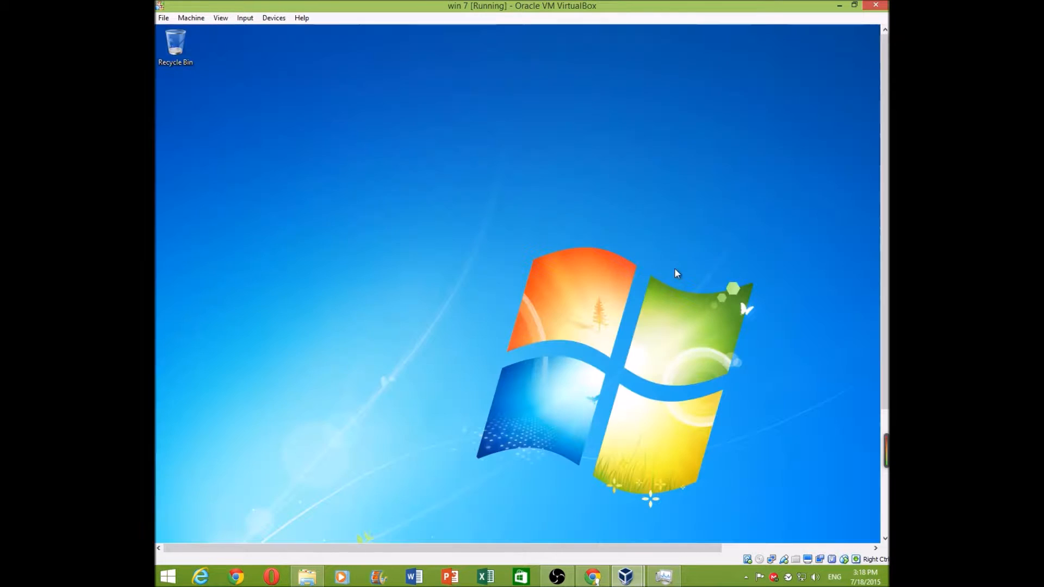
right_click(502, 315)
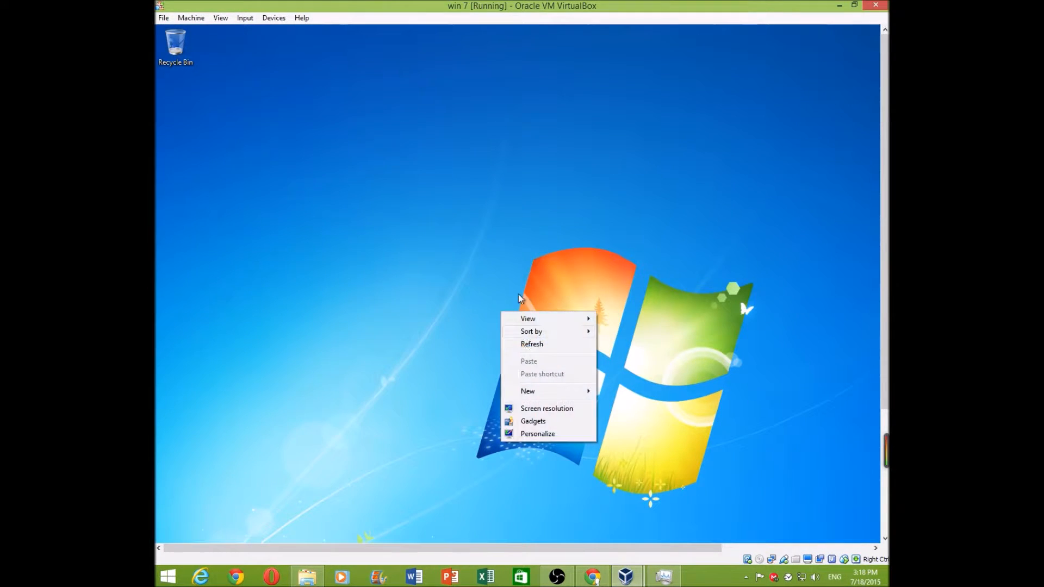
click(856, 356)
drag(886, 319, 888, 441)
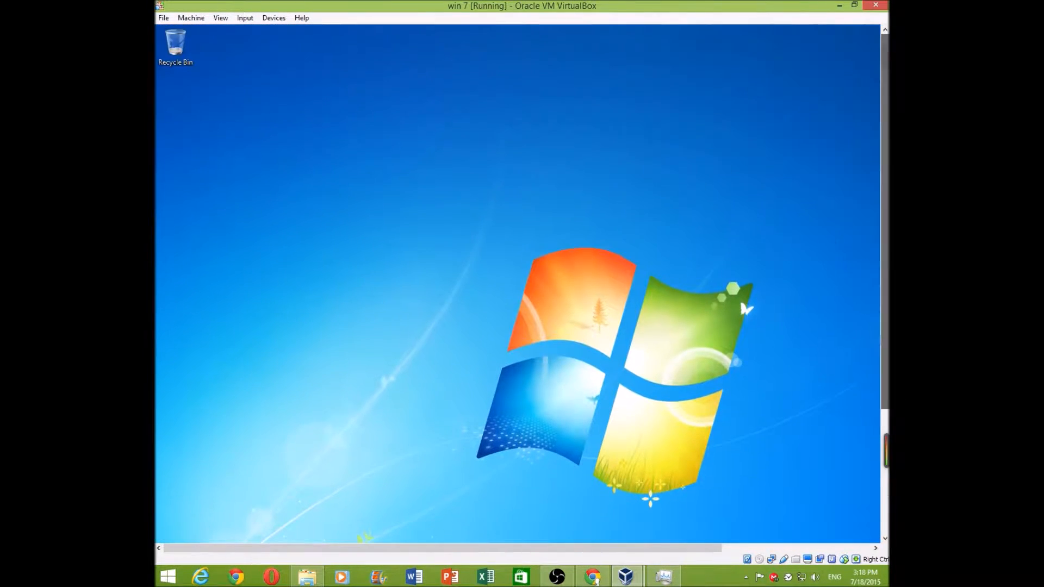
Step: Return the virtual machine's screen resolution to 800 × 600 and keep the display settings
right_click(620, 250)
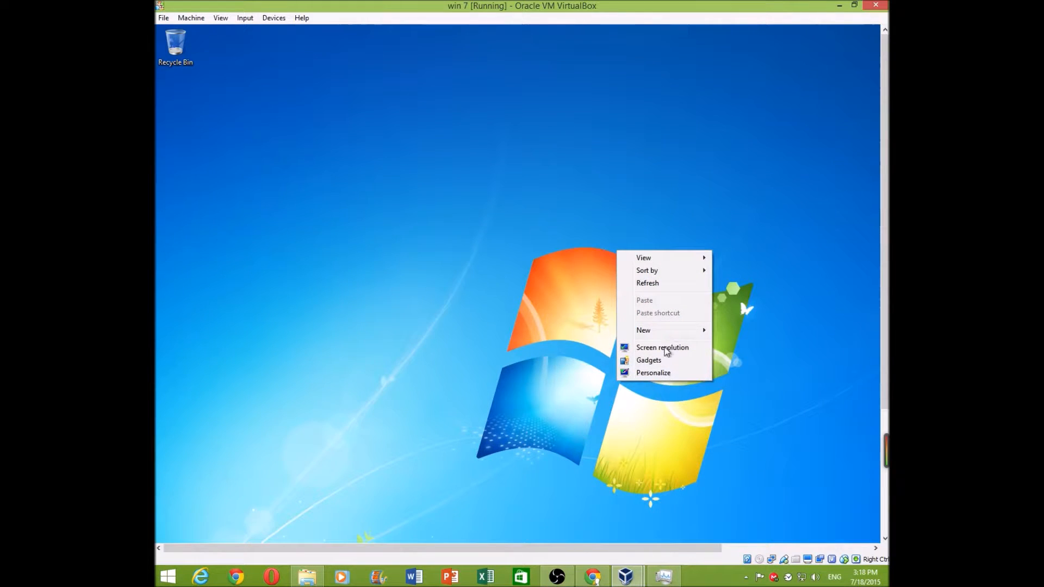
click(666, 350)
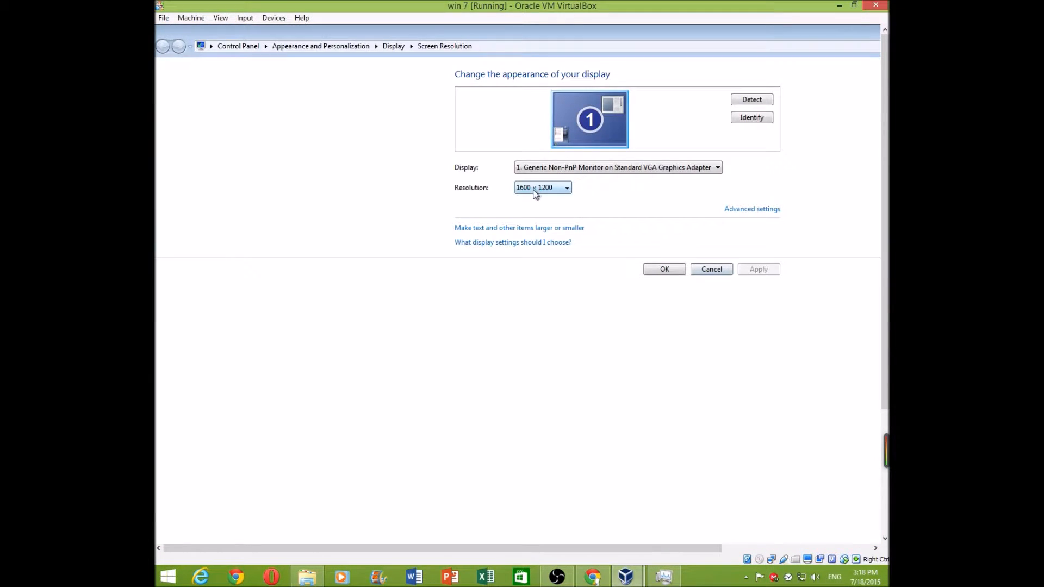
click(536, 190)
click(527, 315)
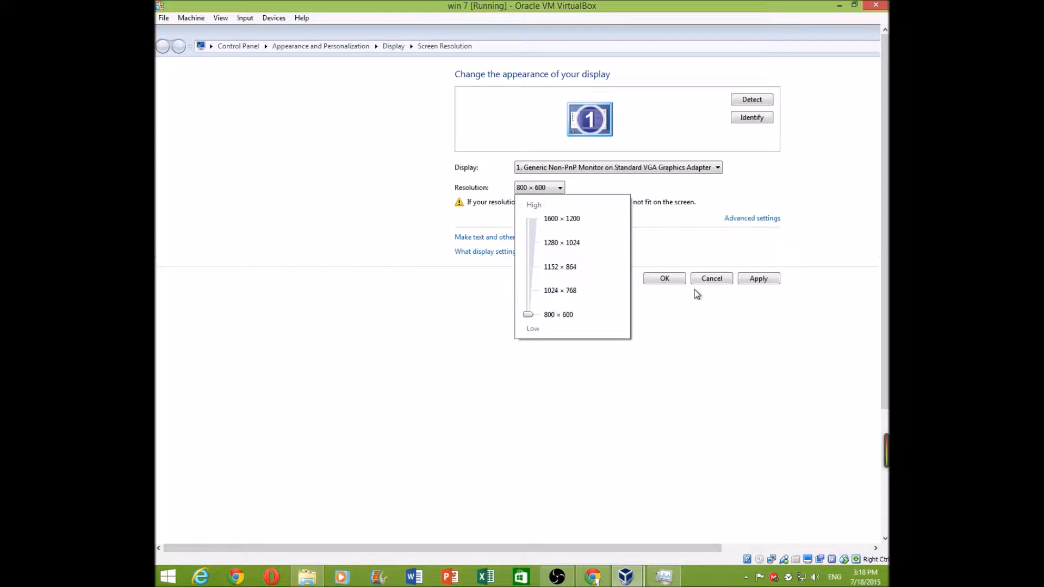
click(760, 283)
click(751, 280)
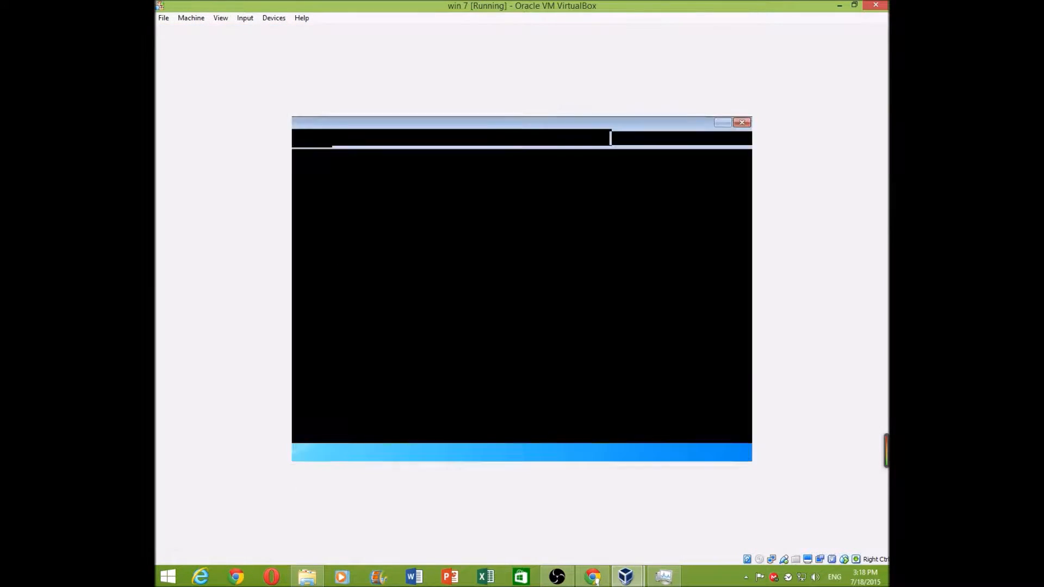
click(550, 275)
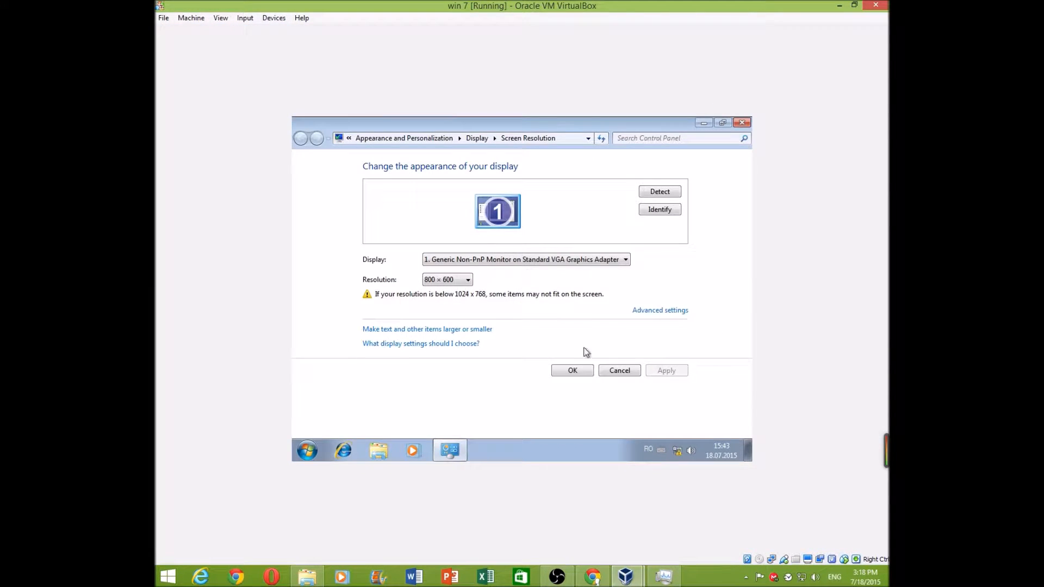
click(580, 371)
Step: Insert the Guest Additions CD image into the virtual machine's optical drive
click(272, 18)
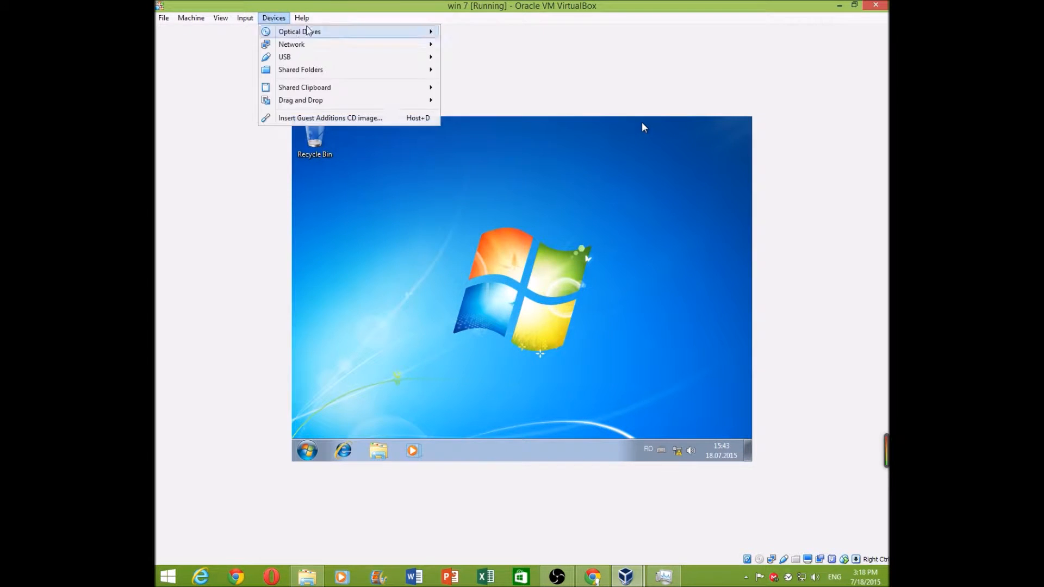
mouse_move(321, 102)
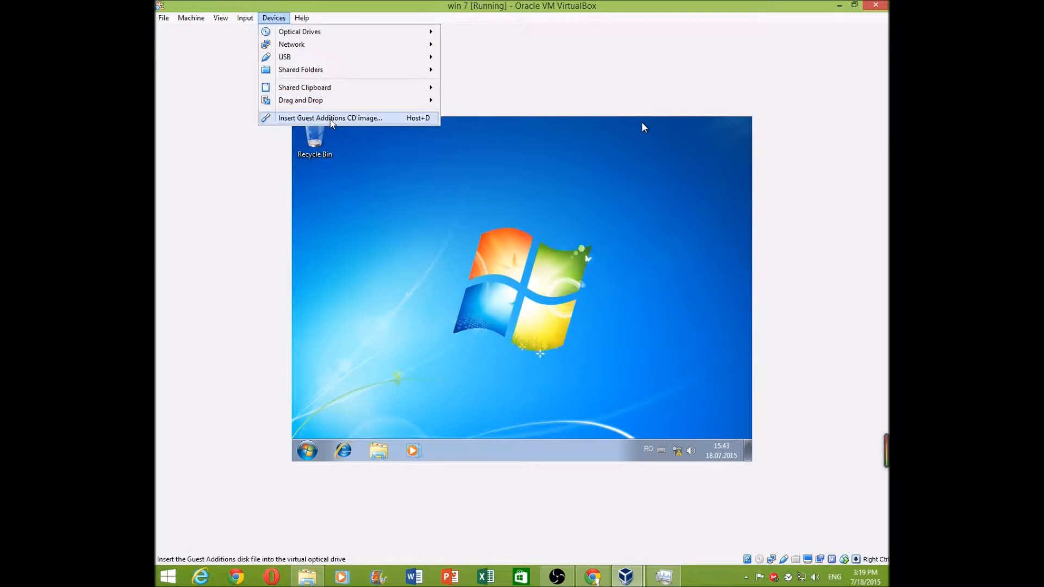
click(326, 117)
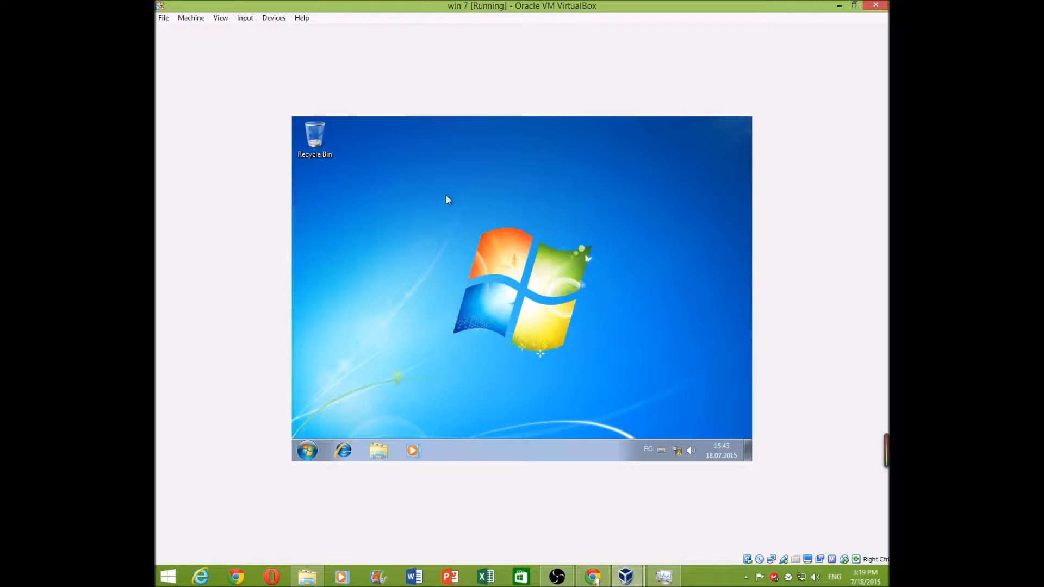
click(274, 18)
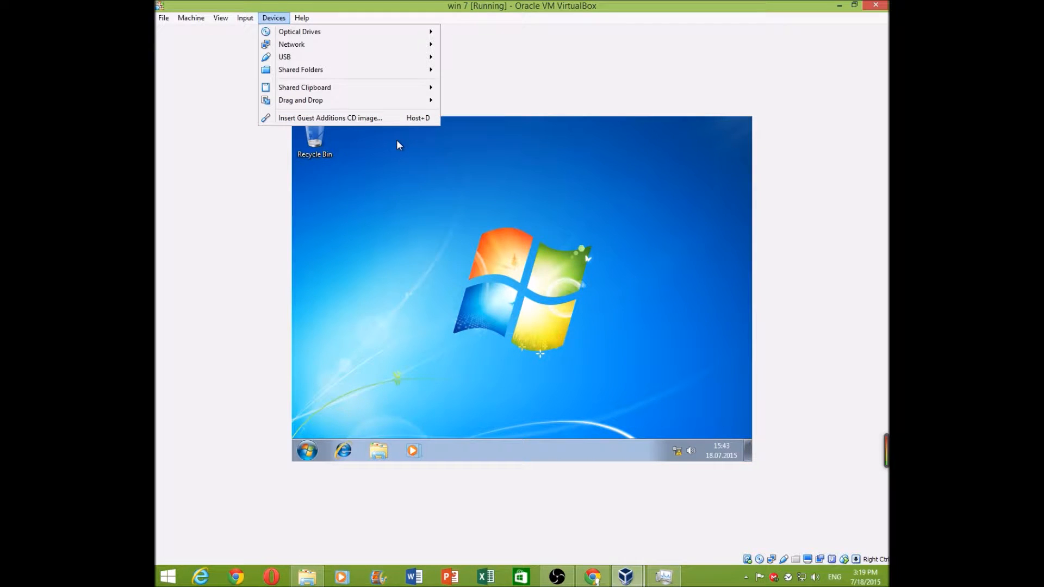
click(398, 142)
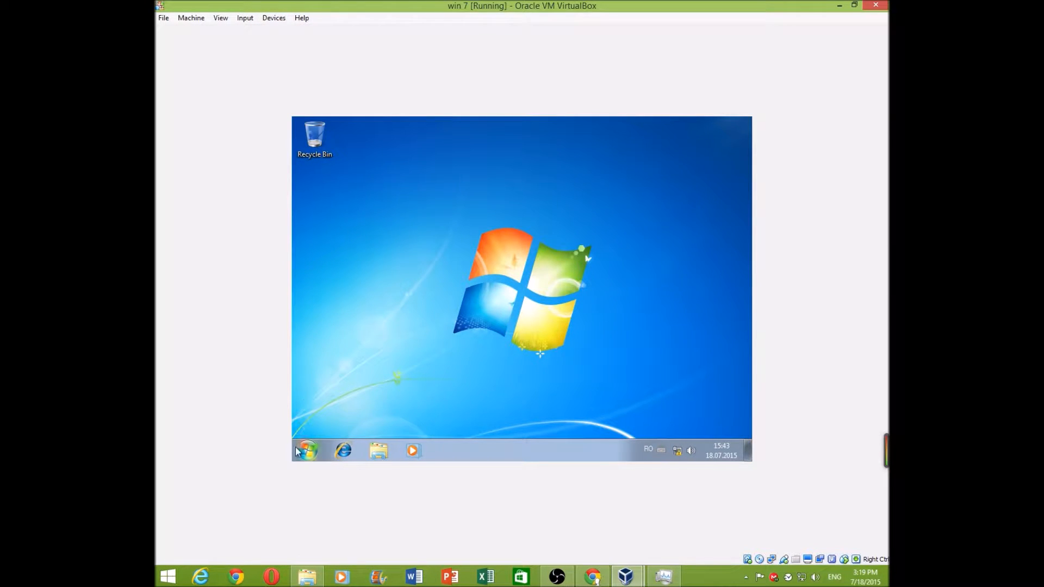
Step: Show the Computer icon on the Windows 7 desktop
click(297, 452)
right_click(508, 313)
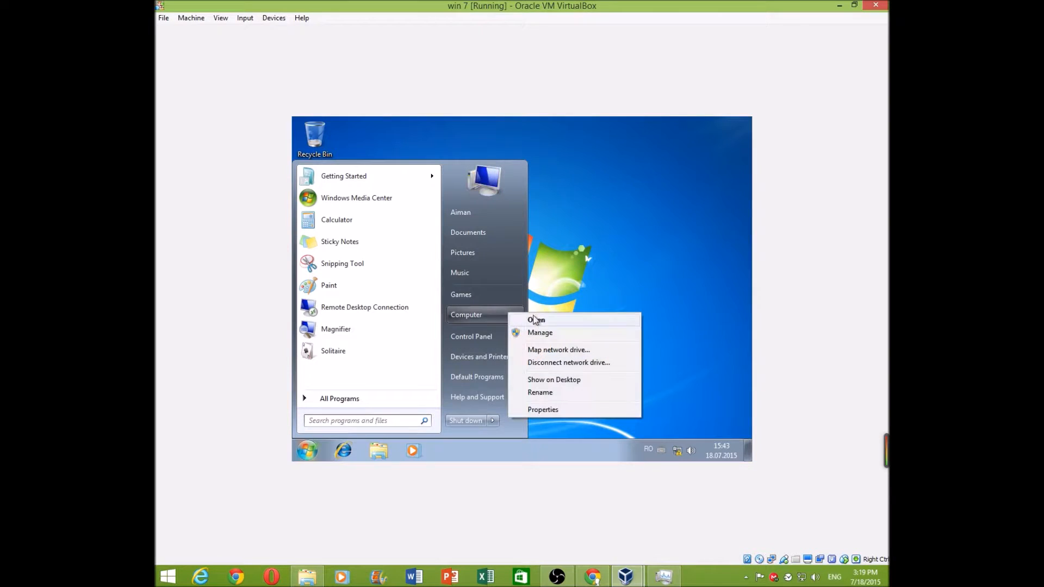
click(547, 380)
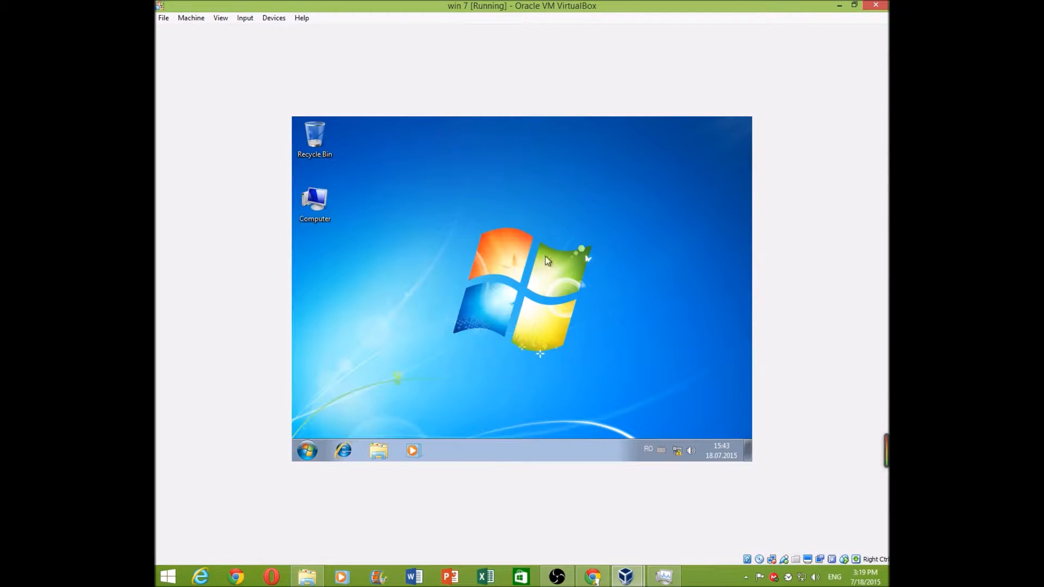
Step: Open the contents of CD Drive (E:) VirtualBox Guest Additions from Computer and dismiss its AutoPlay window
double_click(332, 210)
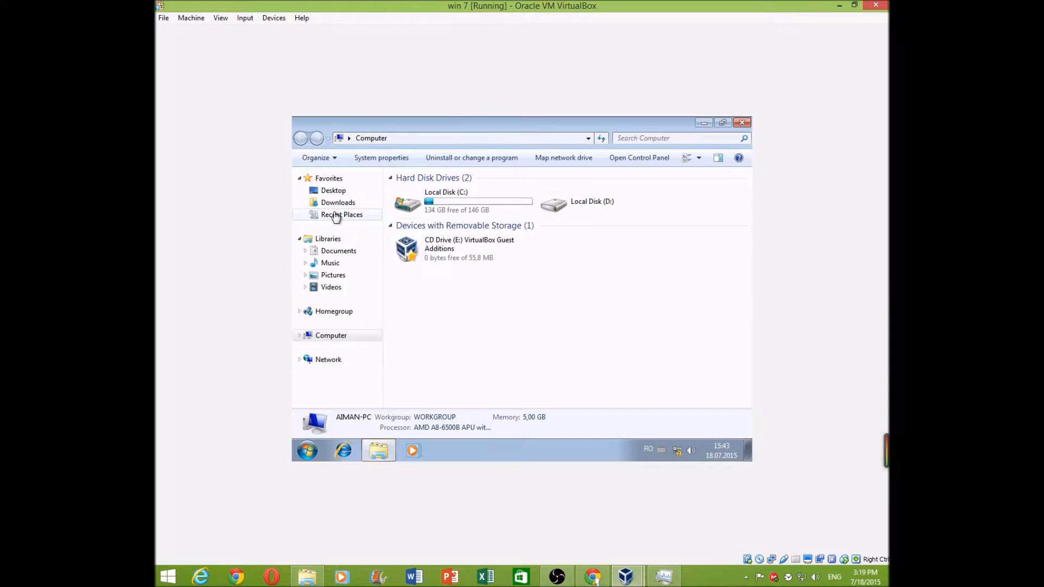
right_click(629, 241)
click(471, 253)
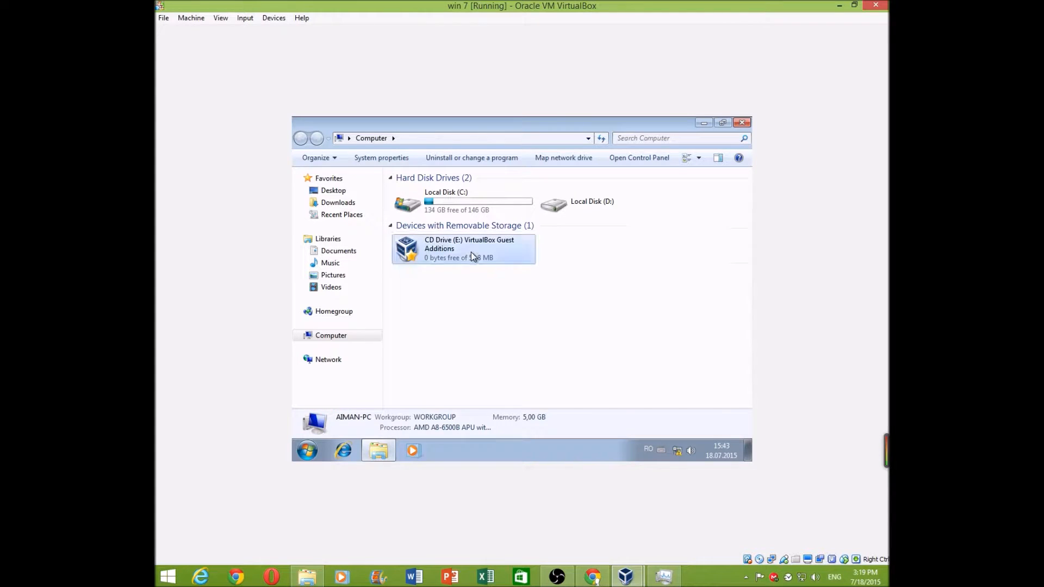
right_click(471, 253)
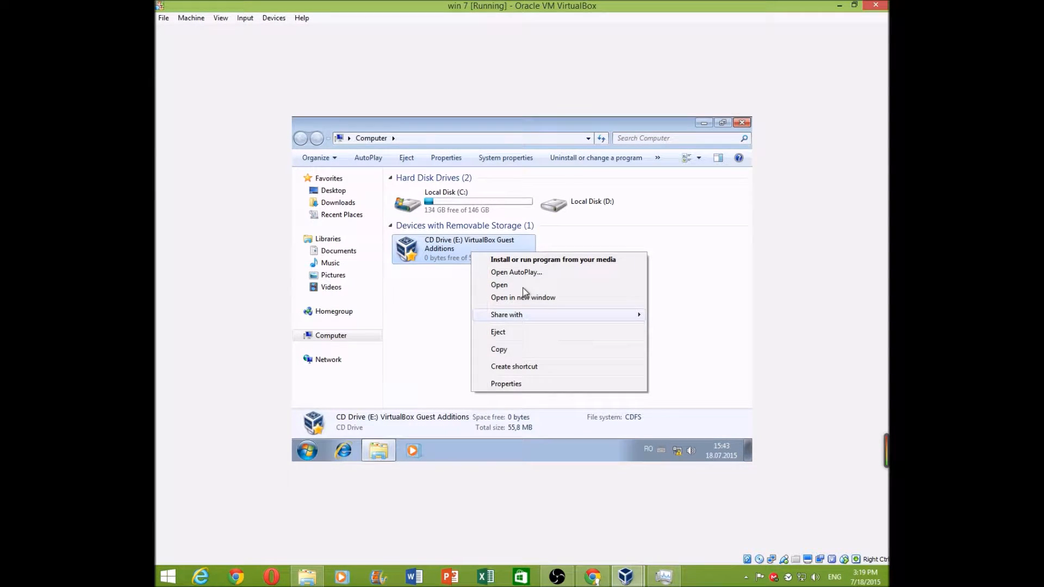
click(525, 276)
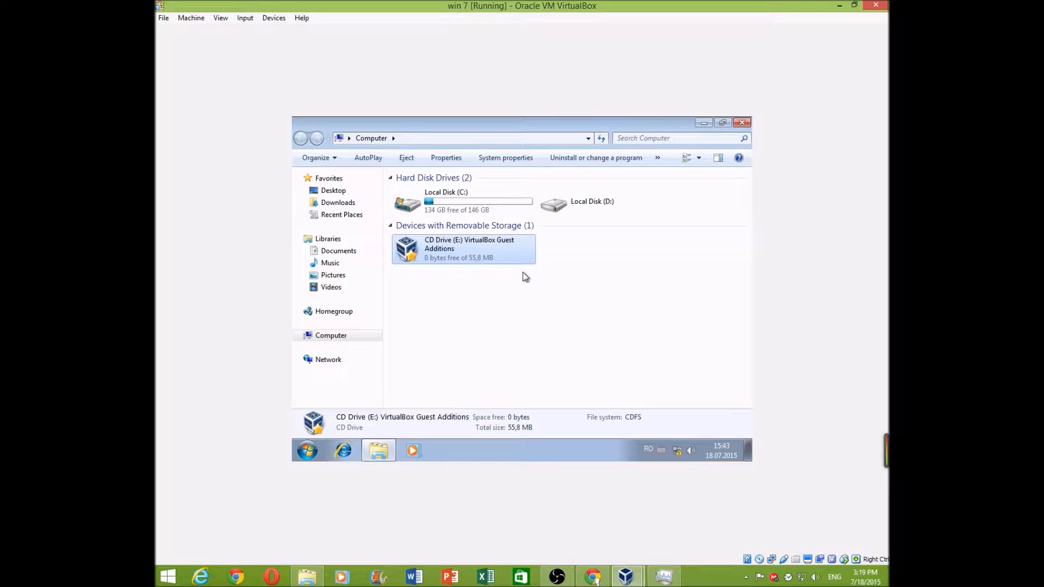
right_click(424, 254)
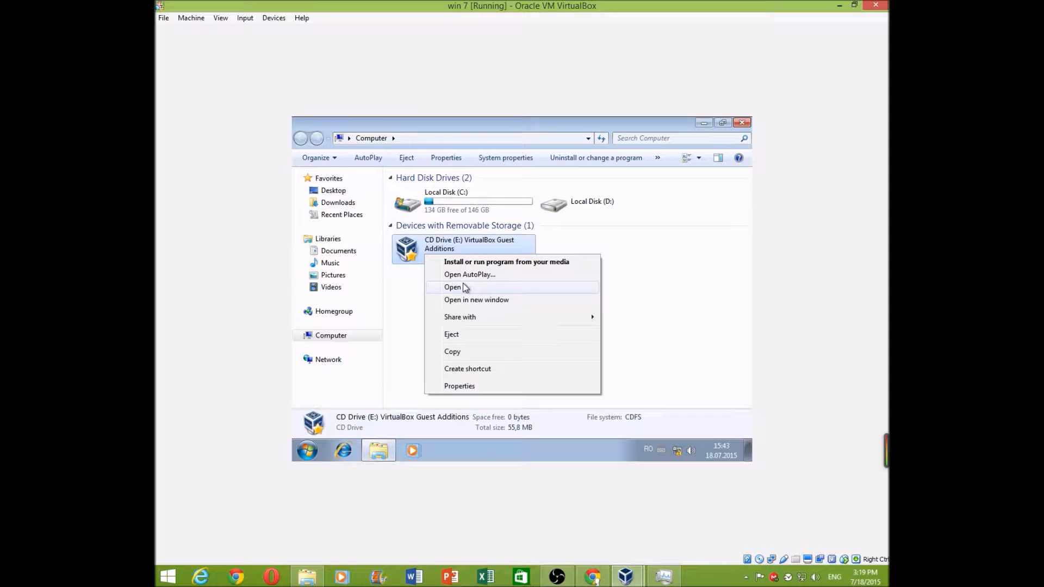
click(465, 288)
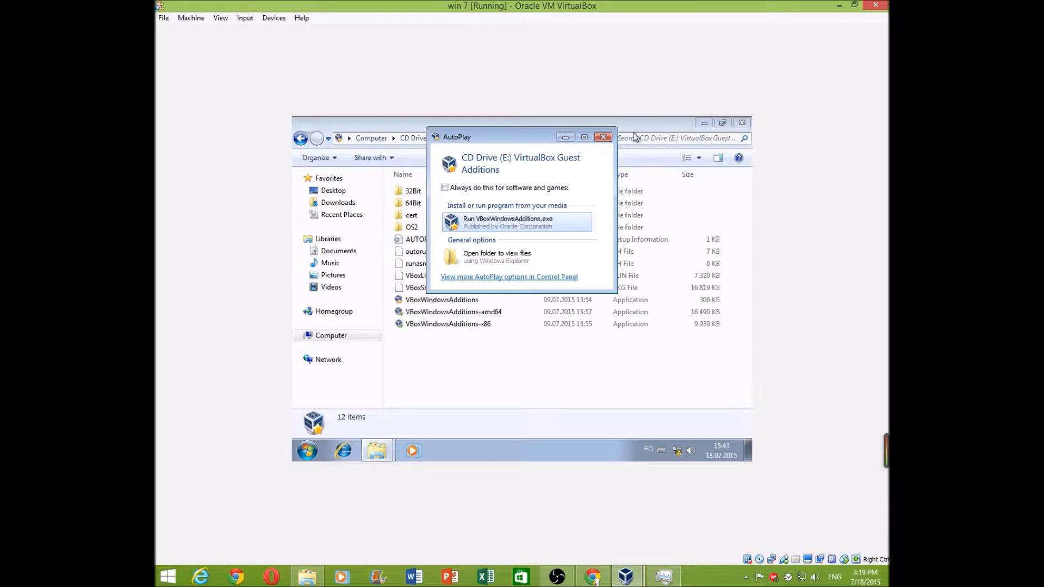
click(603, 137)
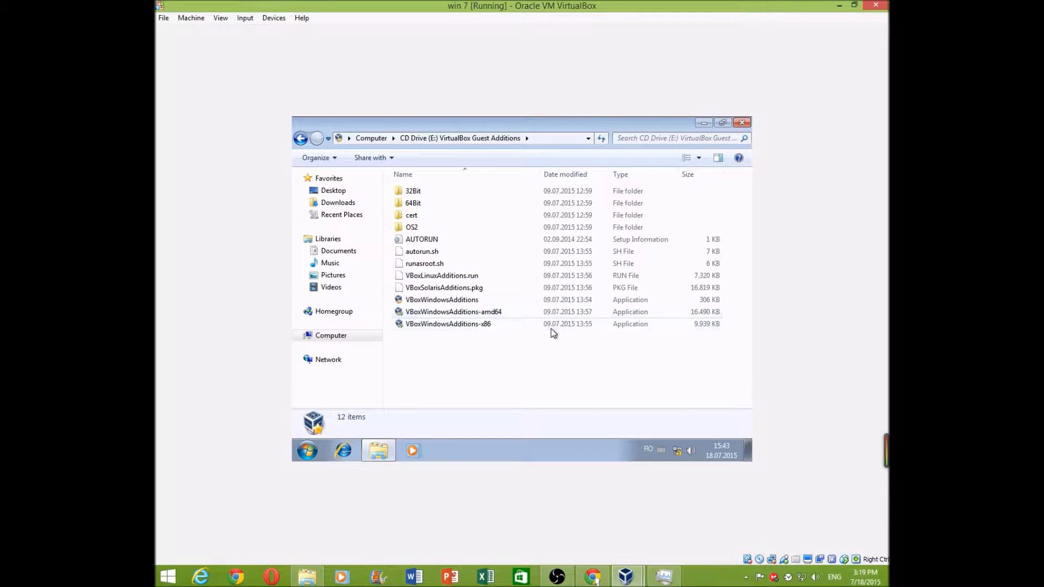
Step: Run VBoxWindowsAdditions-amd64 from the Guest Additions disc and allow it to make changes to the computer
double_click(455, 314)
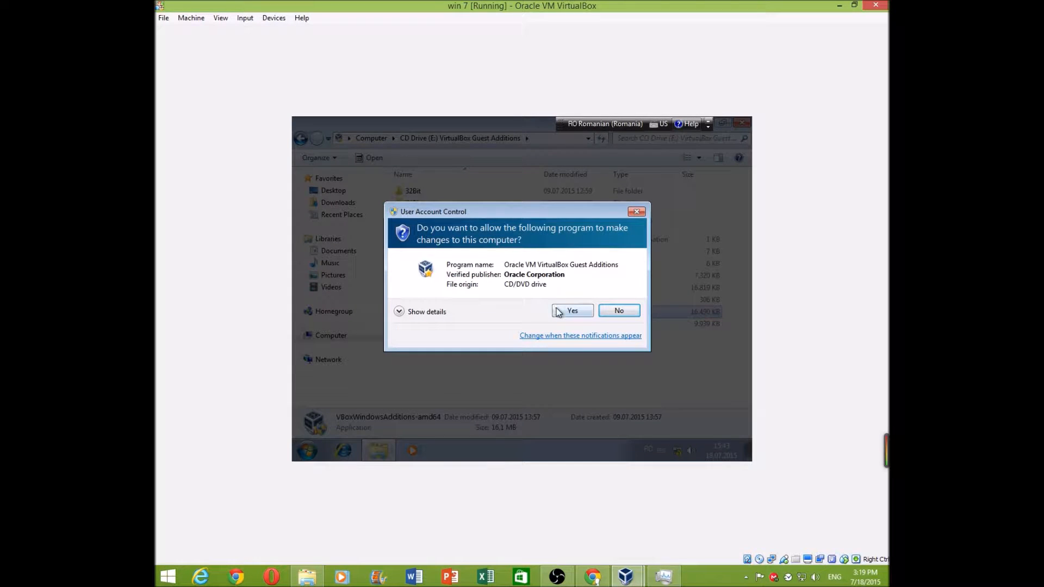
click(558, 311)
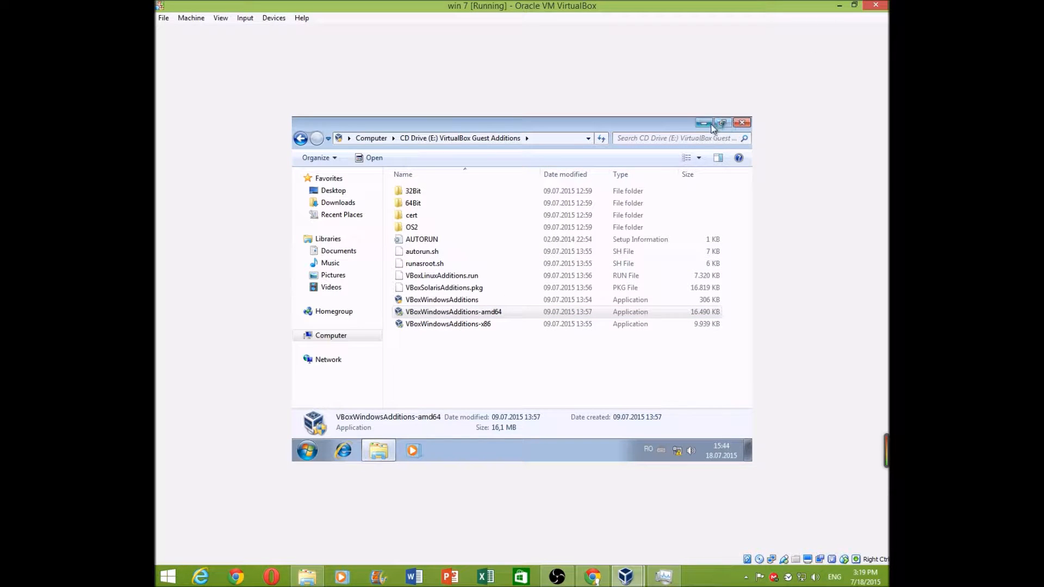
Step: Close the disc's folder window and start installing Guest Additions 5.0.0 with the default destination folder and components
click(744, 123)
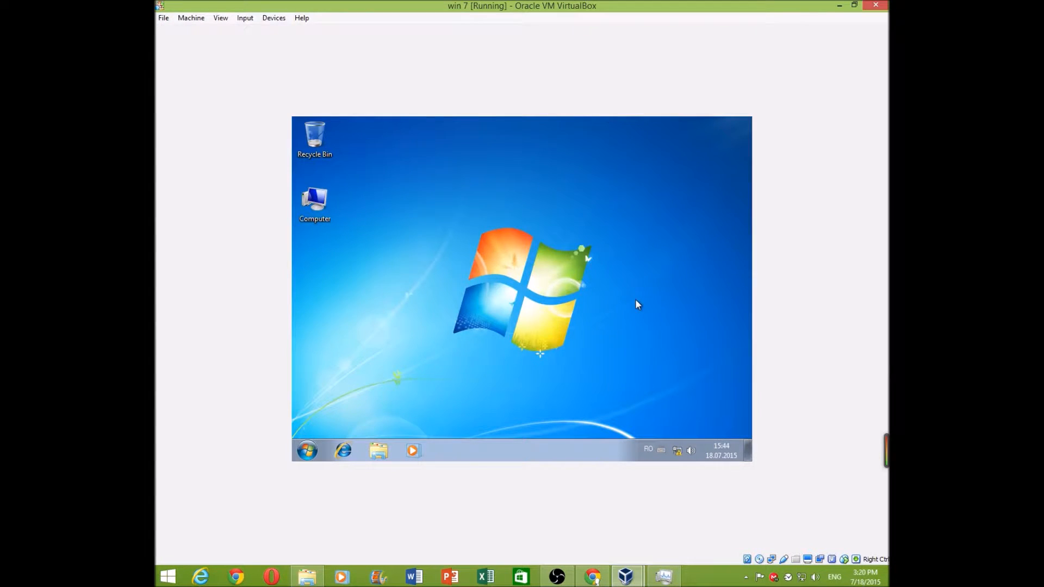
click(591, 374)
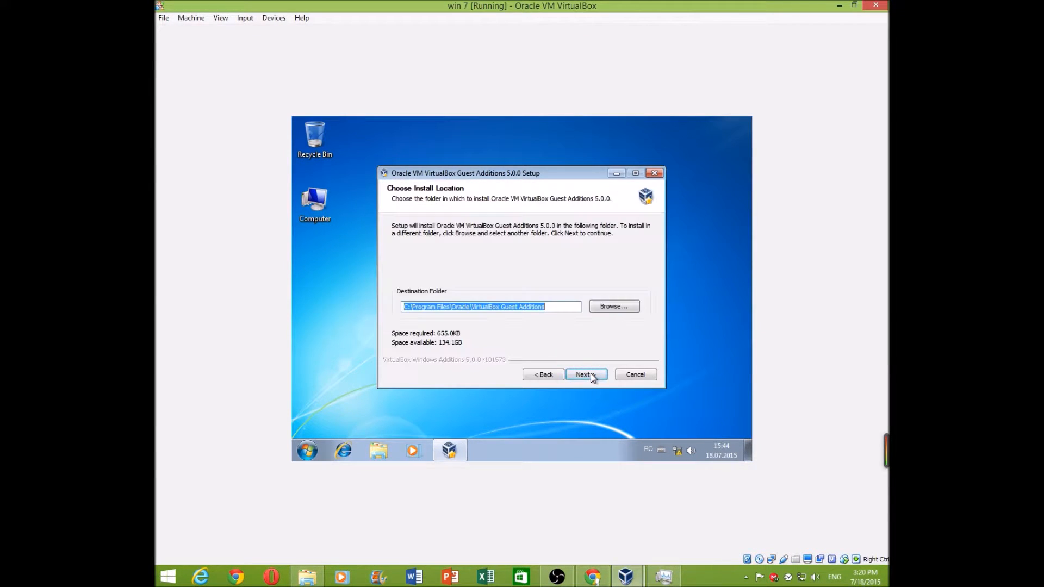
click(591, 374)
click(591, 374)
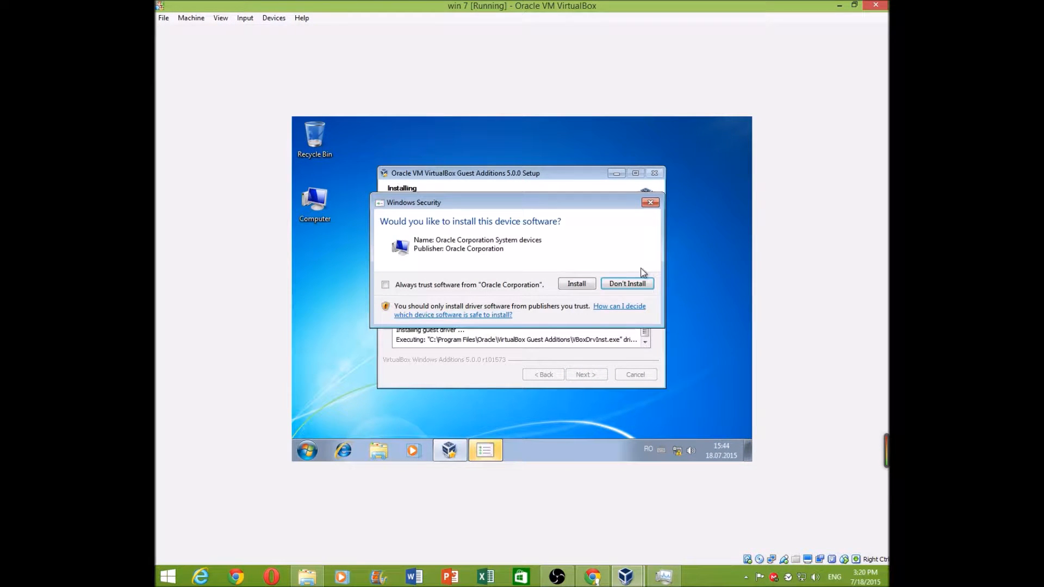
Step: Install the Oracle device software with Oracle Corporation always trusted, and finish the Guest Additions setup with Reboot now
click(480, 285)
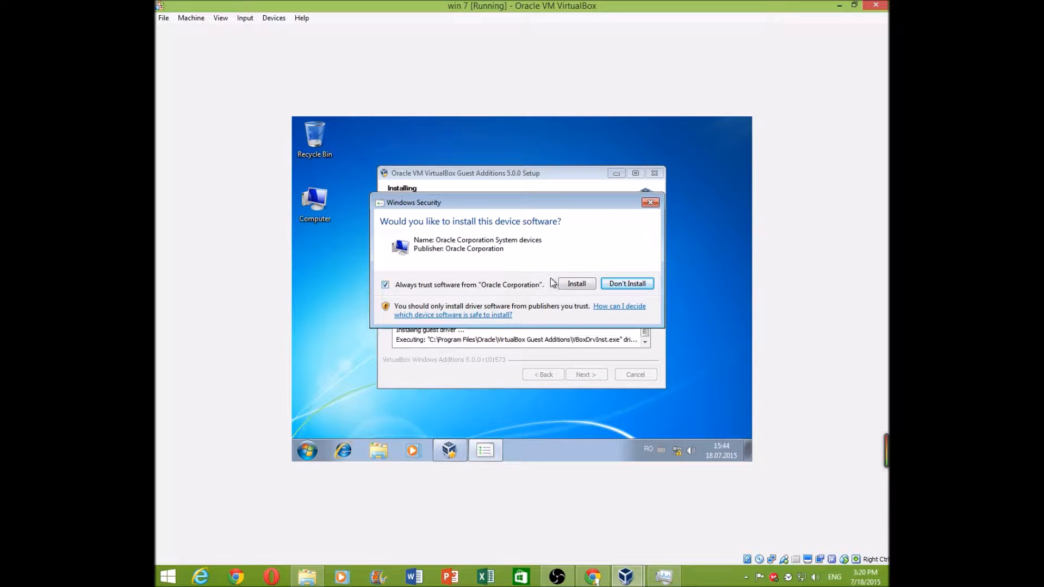
click(580, 283)
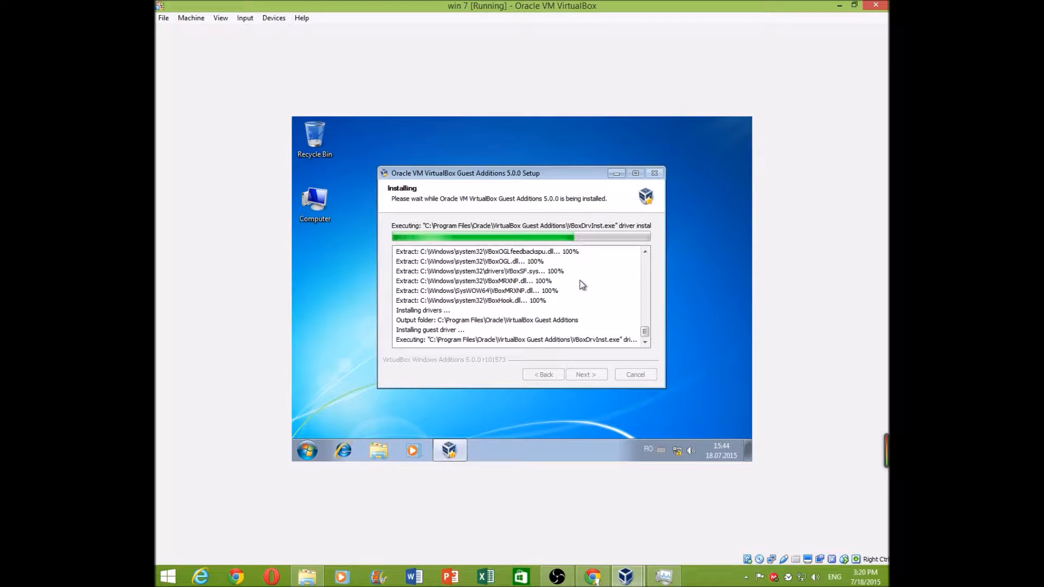
click(618, 340)
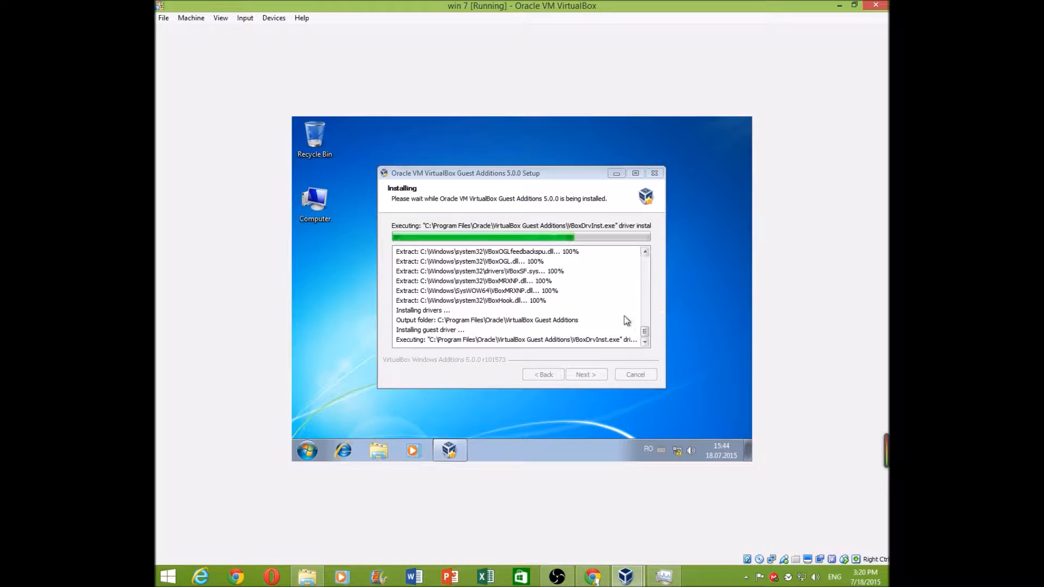
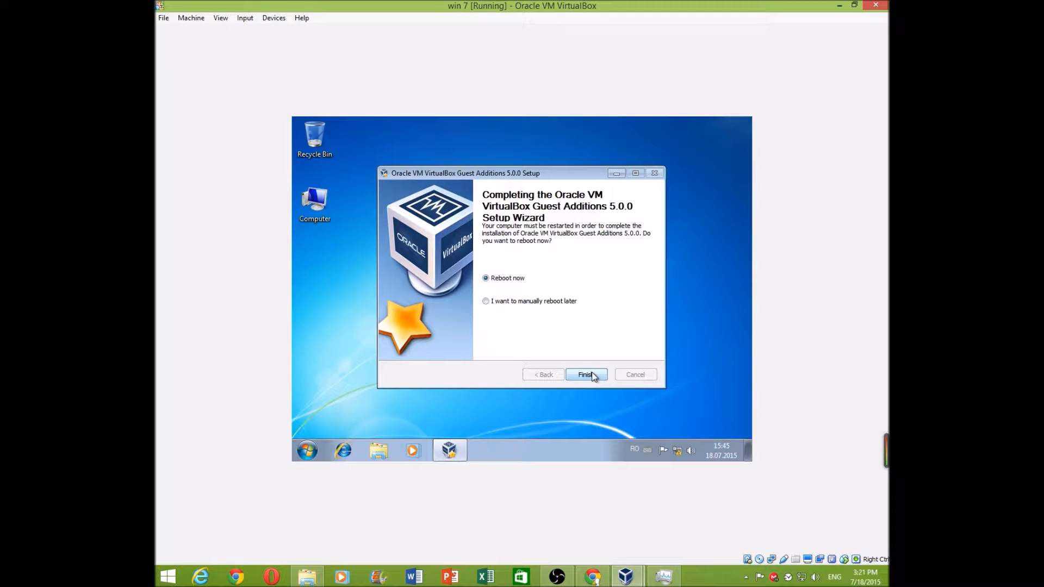
click(586, 375)
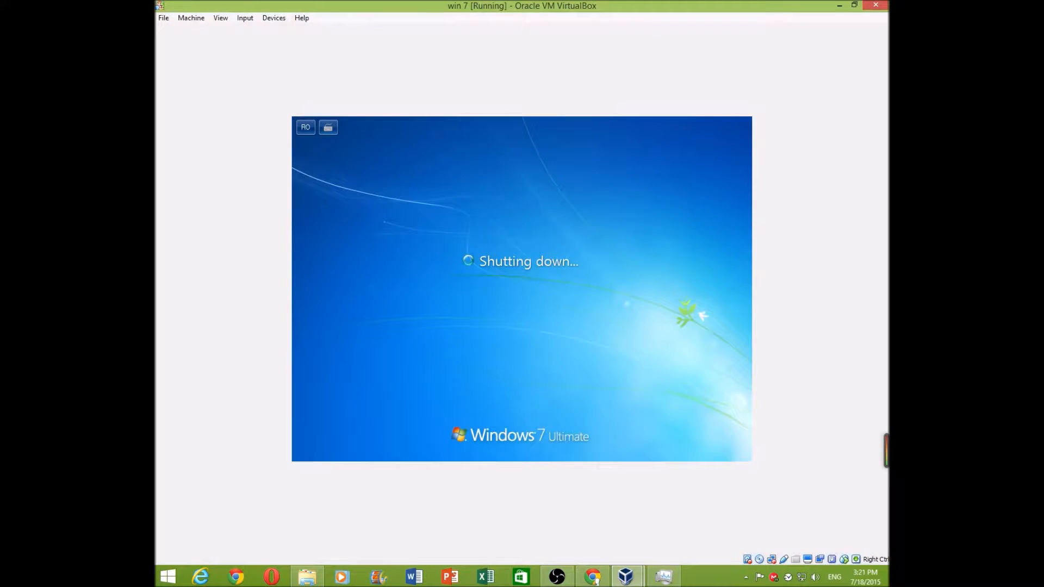
click(557, 577)
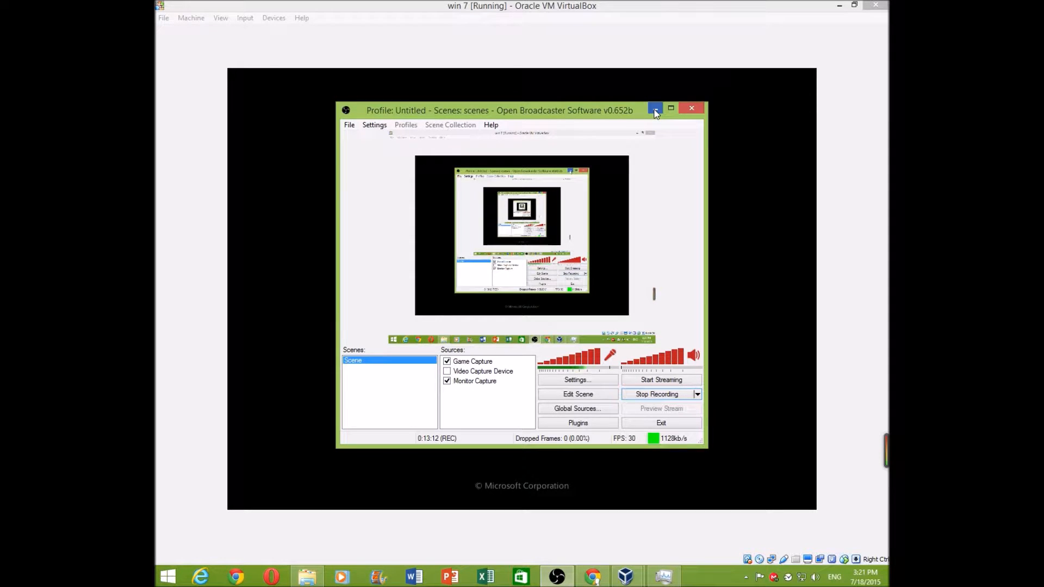
click(655, 111)
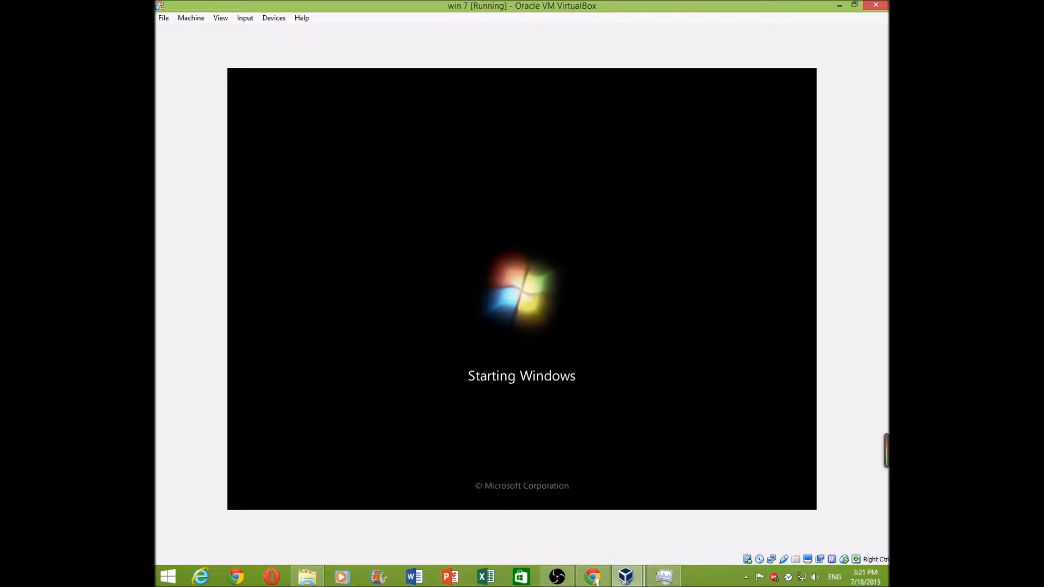
drag(368, 6, 437, 3)
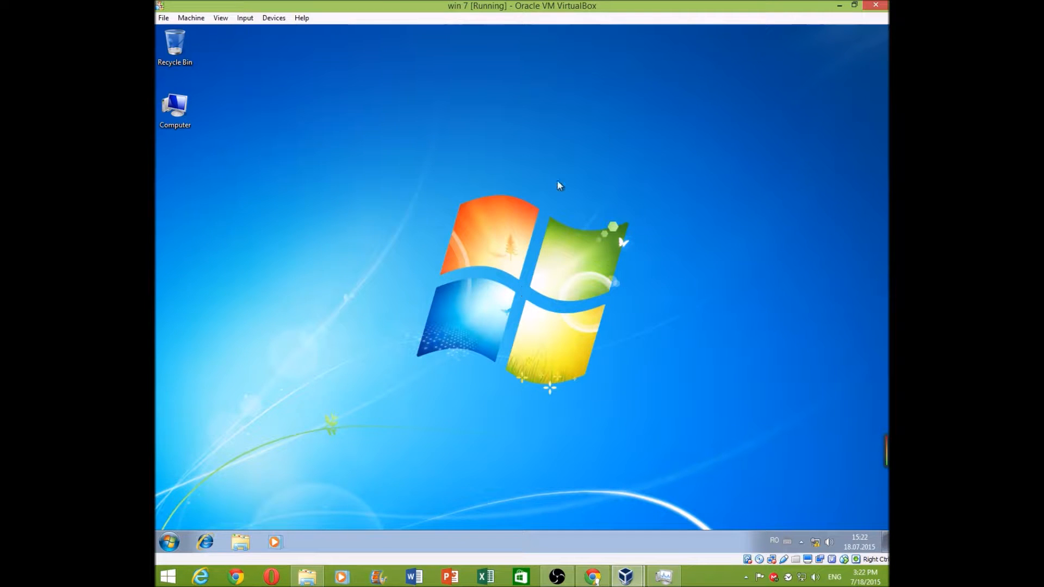
Step: Apply the Windows 7 Aero theme in the virtual machine's Personalization settings
right_click(460, 198)
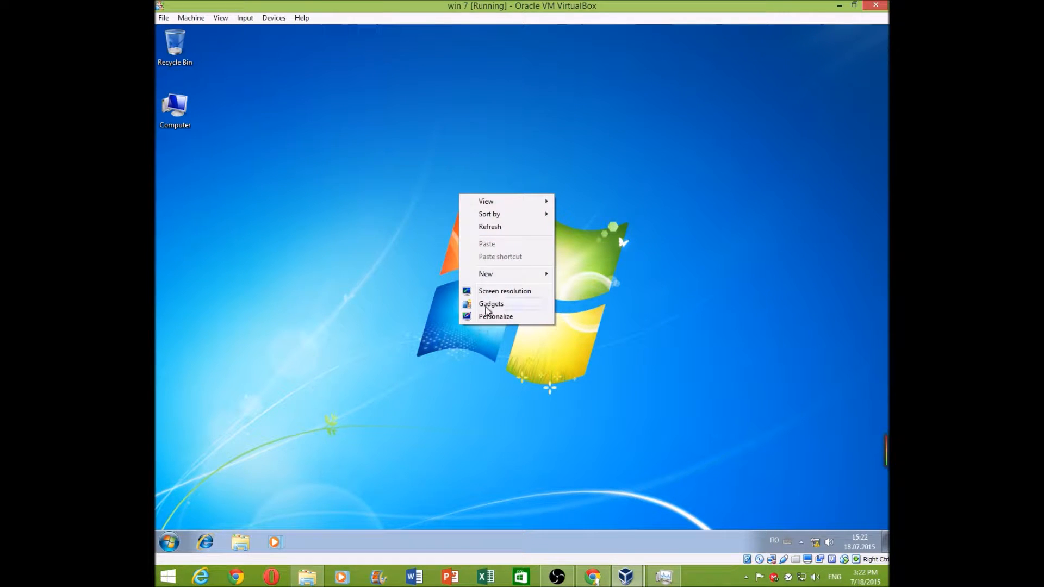
click(489, 321)
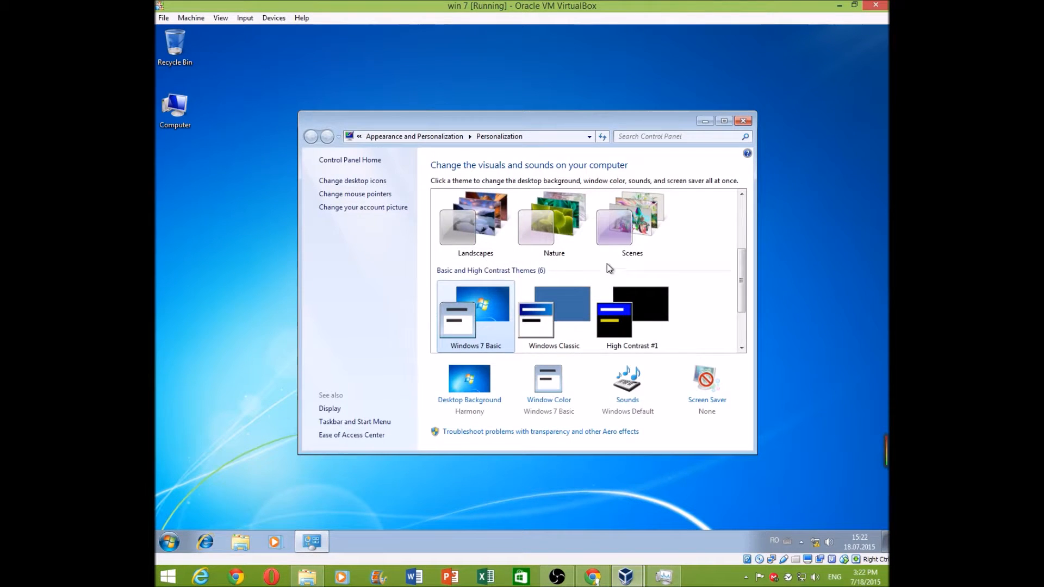
scroll(597, 270, up, 3)
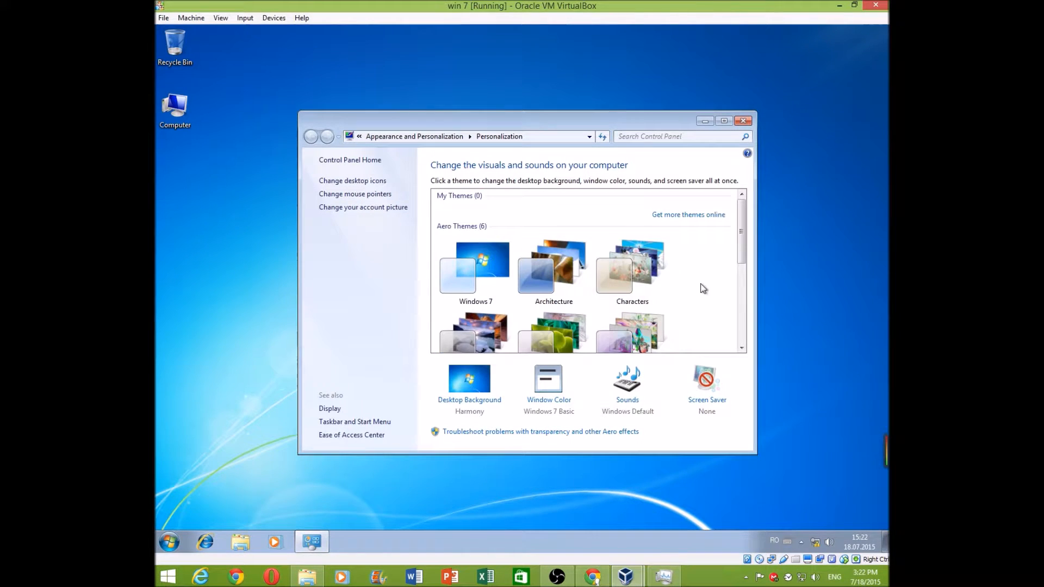
click(488, 288)
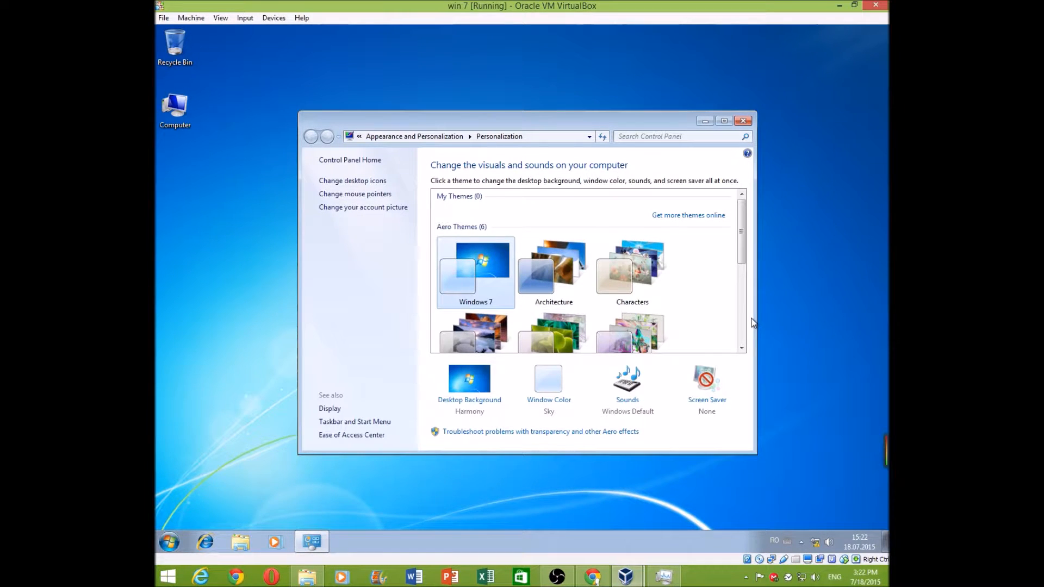
scroll(753, 322, down, 1)
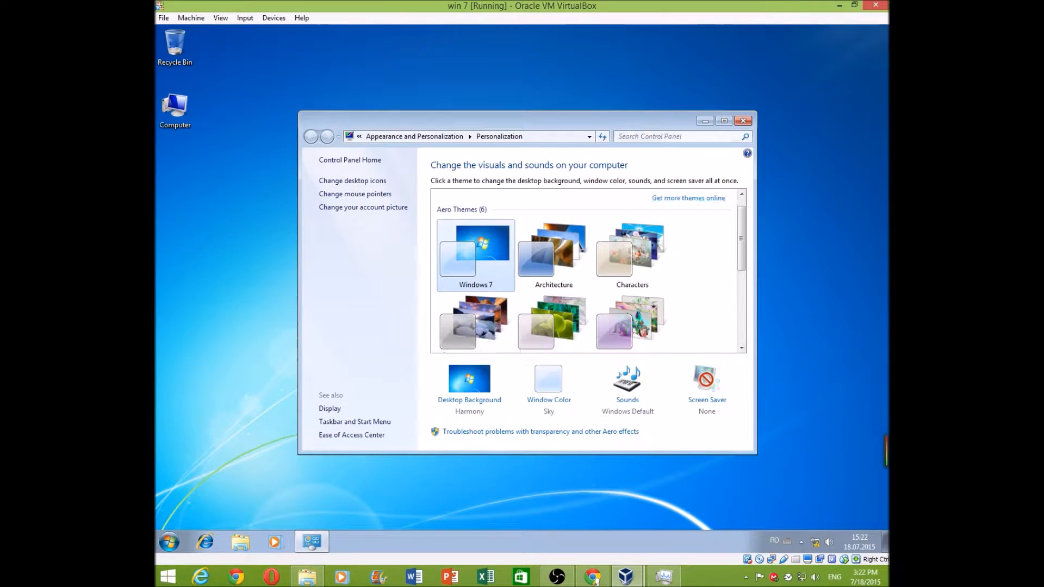
click(705, 122)
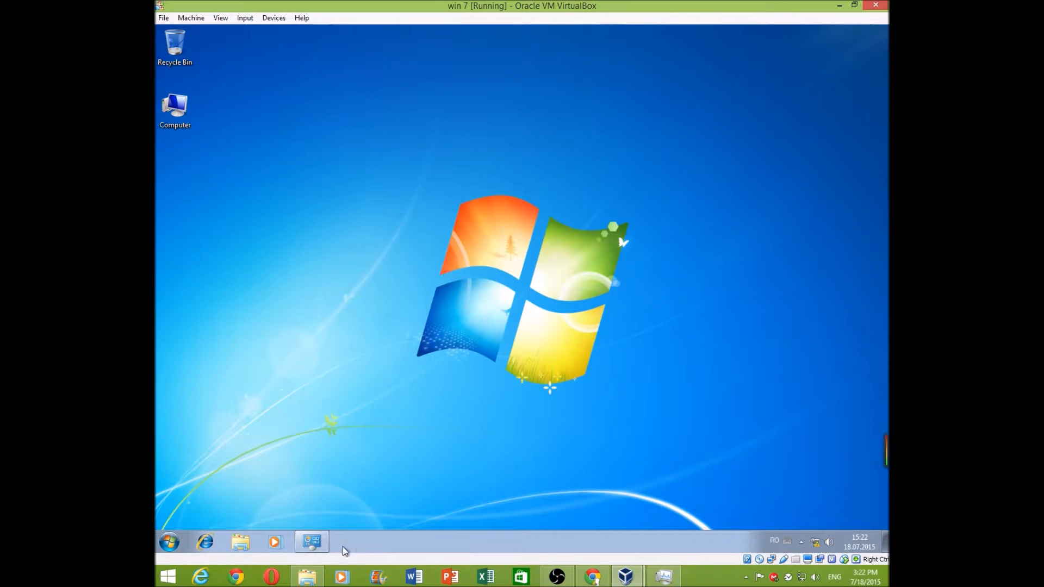
click(315, 541)
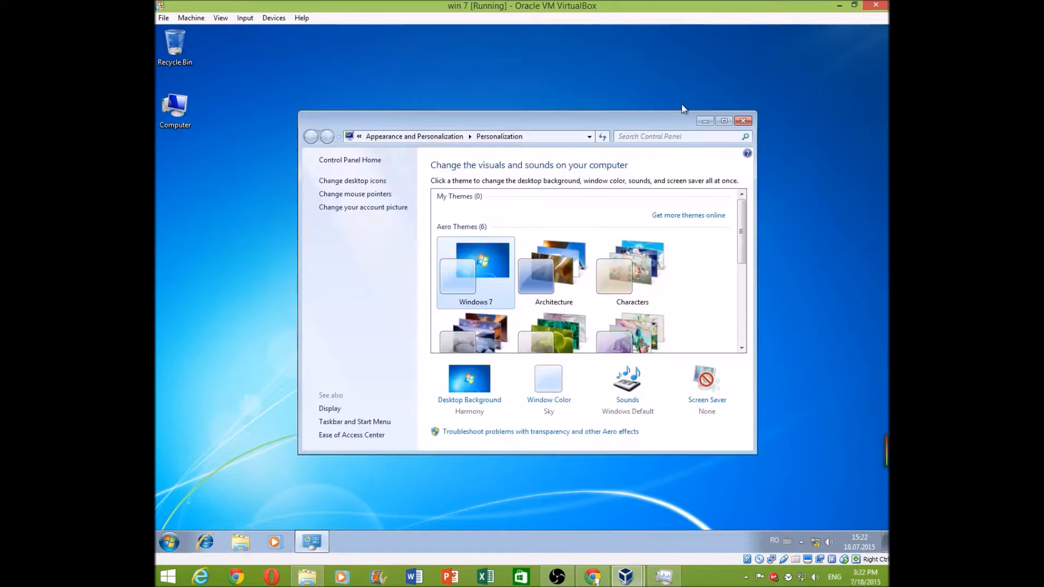
Step: Run the troubleshooter for transparency and other Aero effects, close it and minimize the Personalization window
click(515, 435)
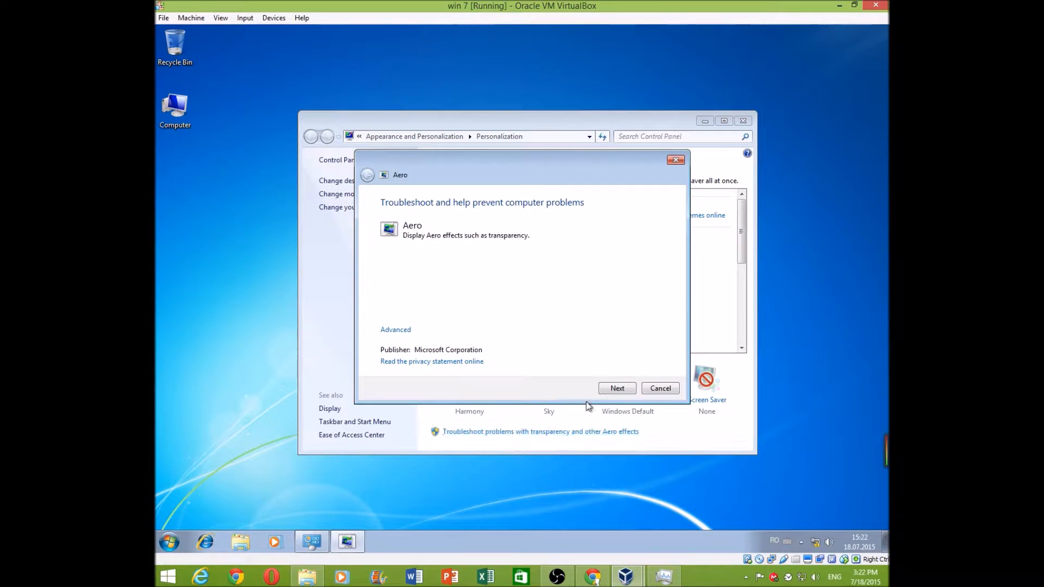
click(623, 389)
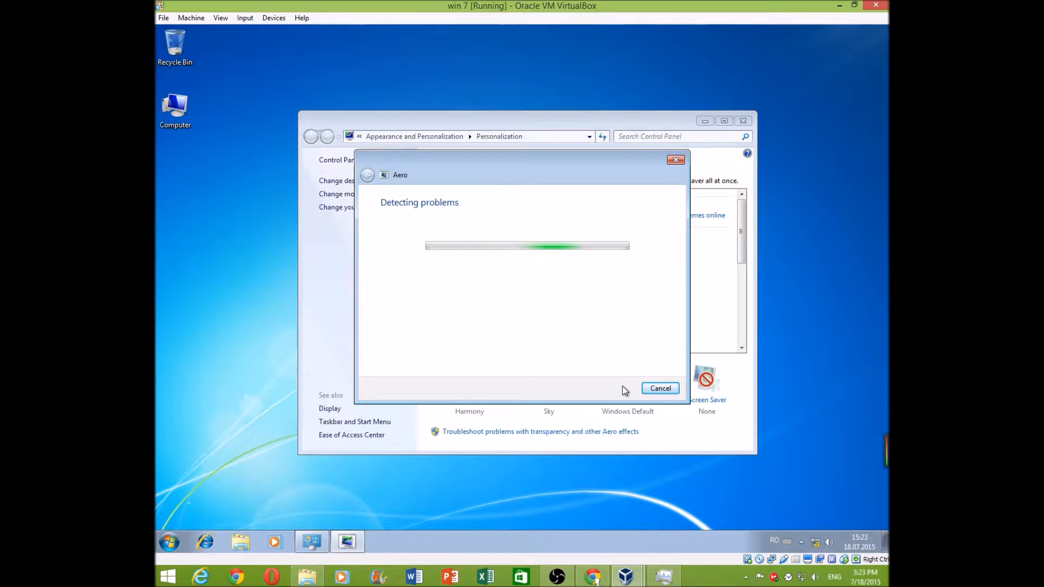
click(788, 541)
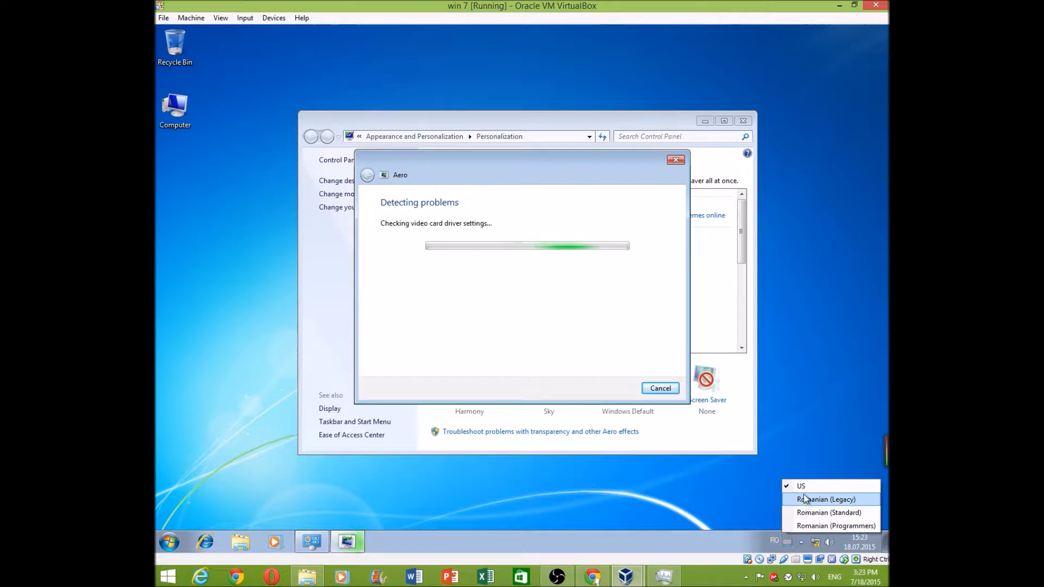
click(534, 346)
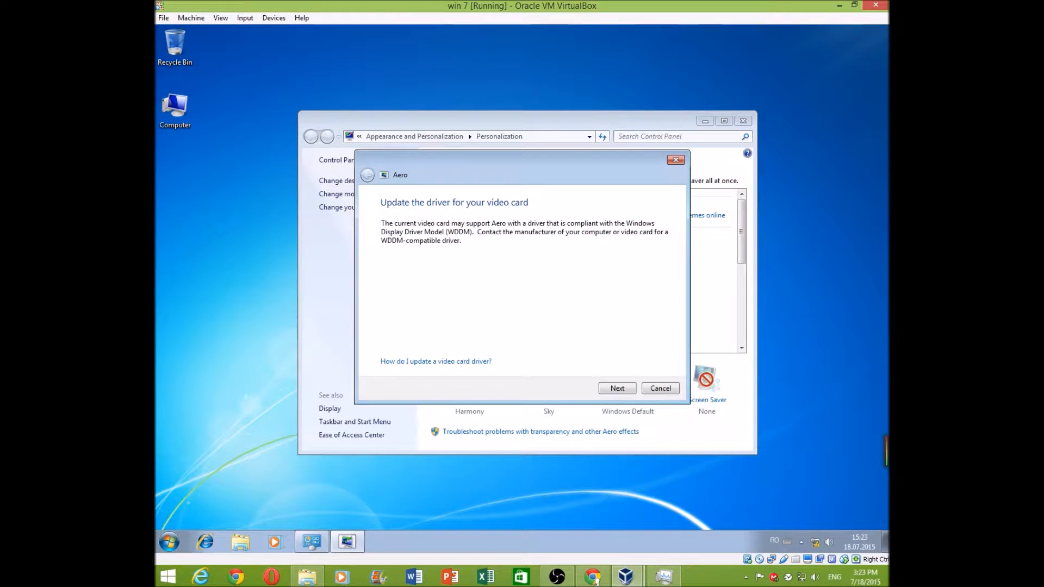
click(609, 389)
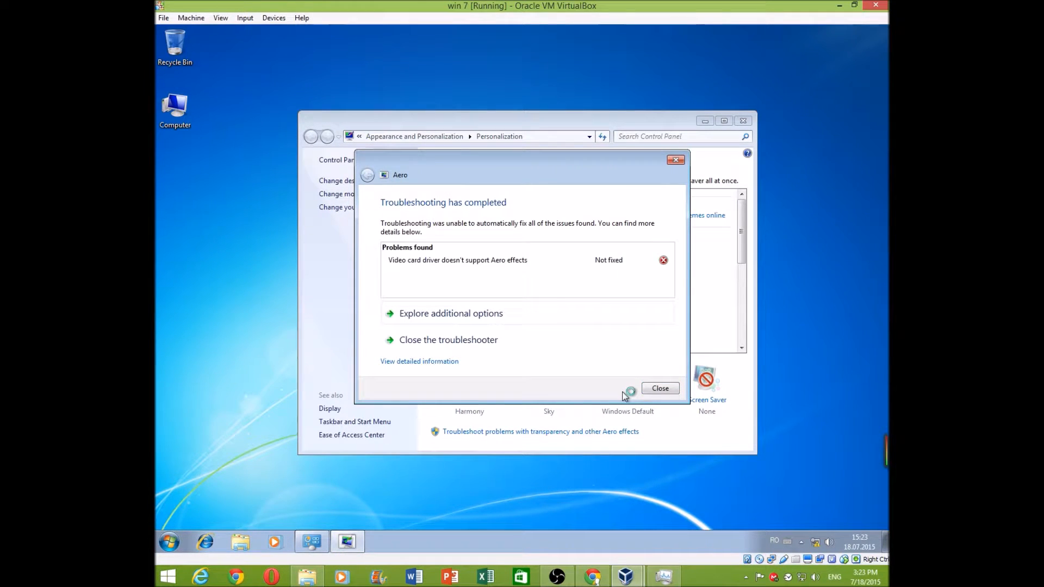
click(659, 388)
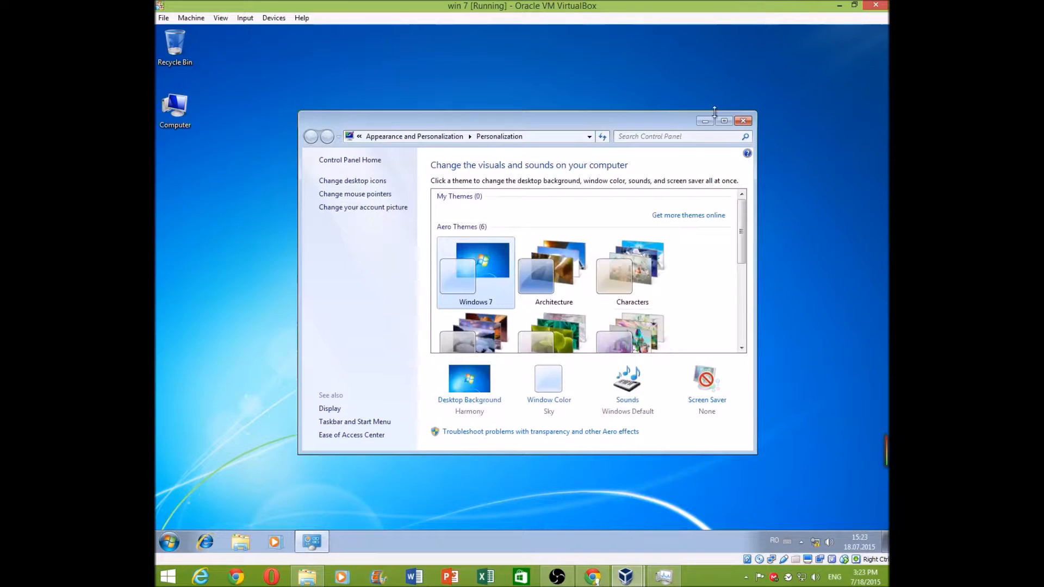
click(707, 122)
Step: View the Computer's system properties down to the Windows activation section and open Device Manager from there
right_click(171, 111)
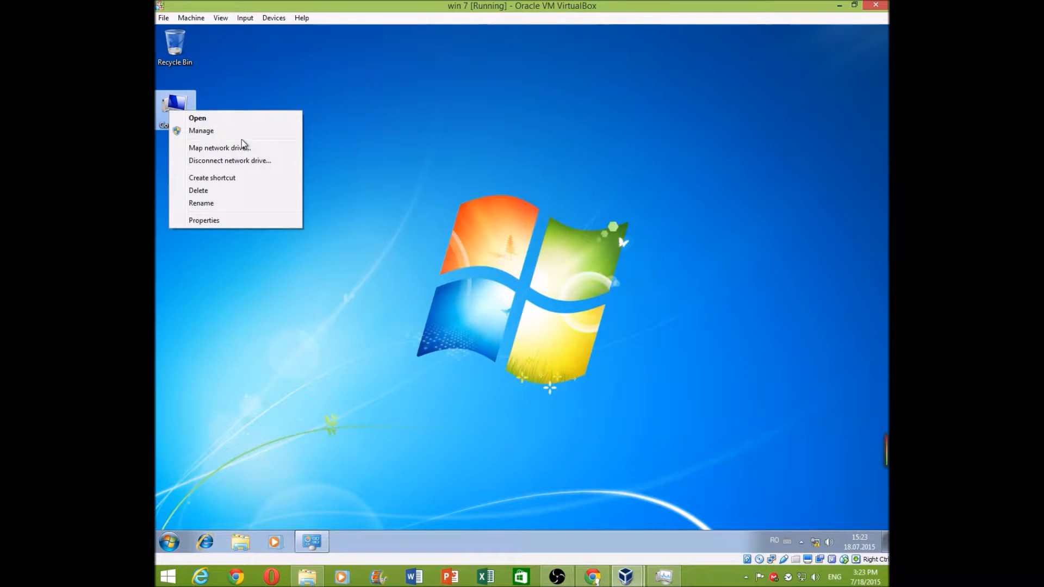
click(223, 220)
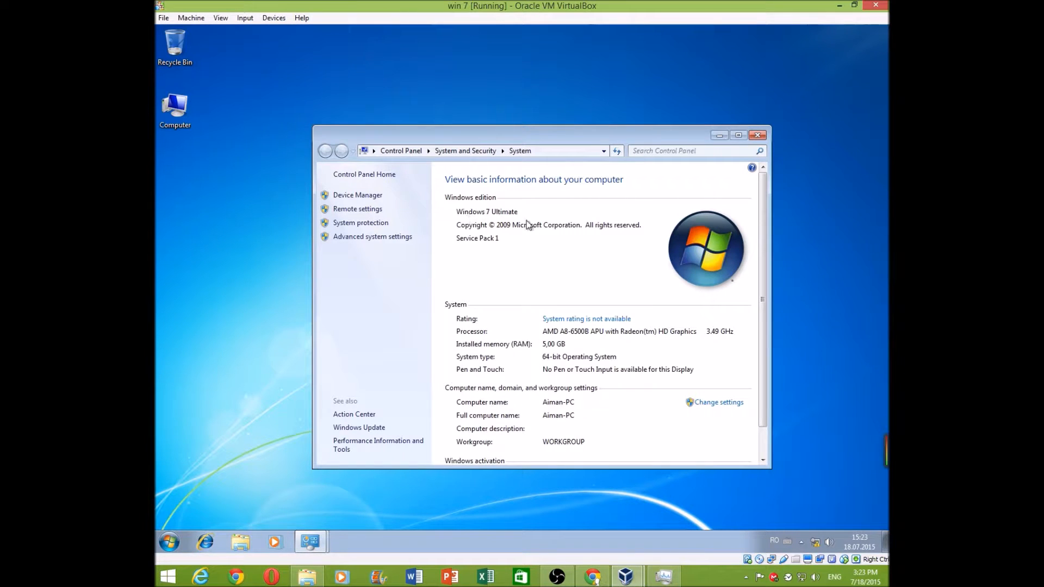
scroll(580, 270, down, 1)
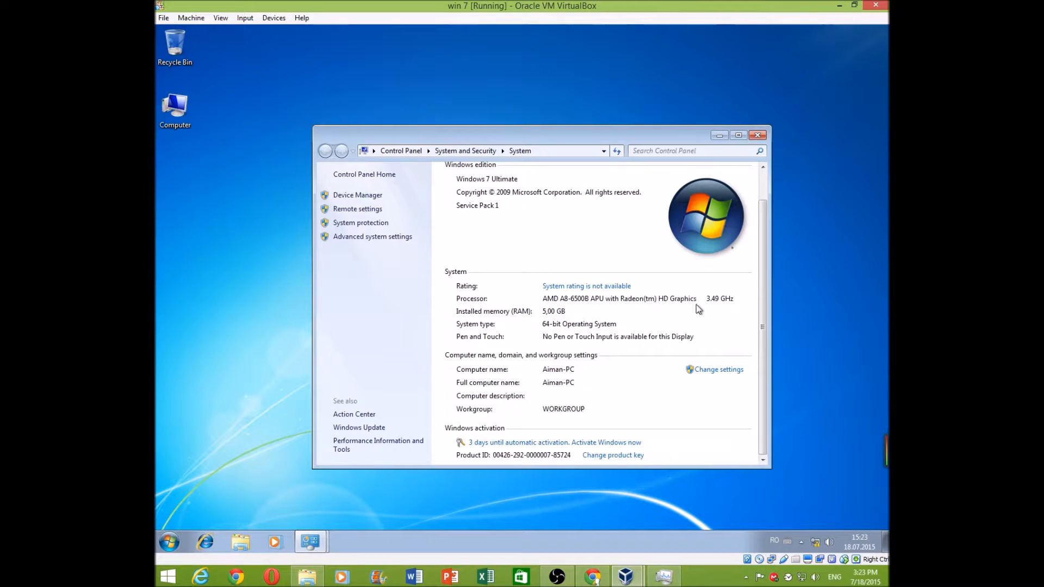
click(337, 199)
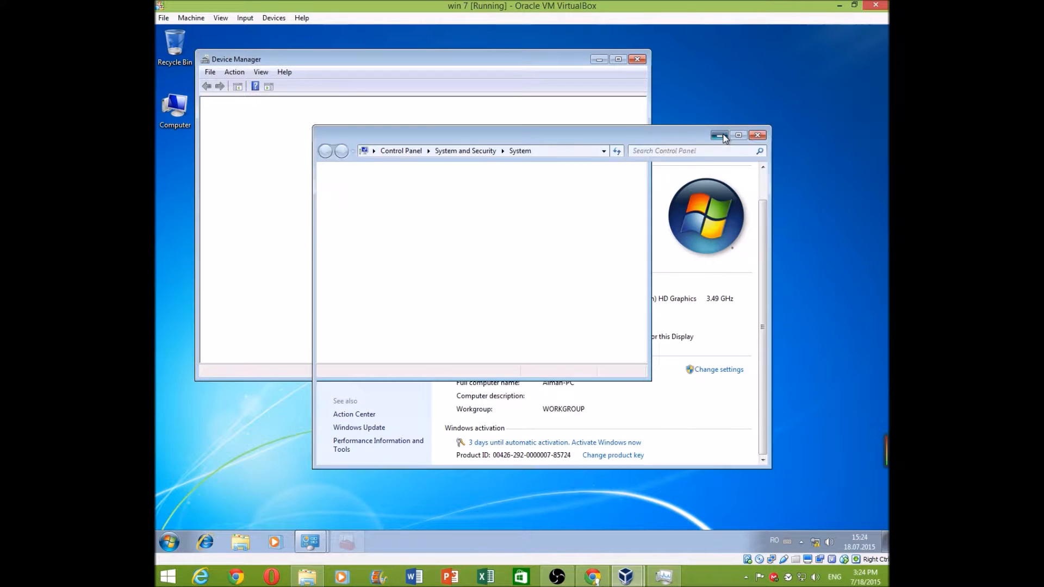
Step: Uninstall the VirtualBox Graphics Adapter in the Windows 7 guest's Device Manager and restart the guest to finish the removal
click(720, 135)
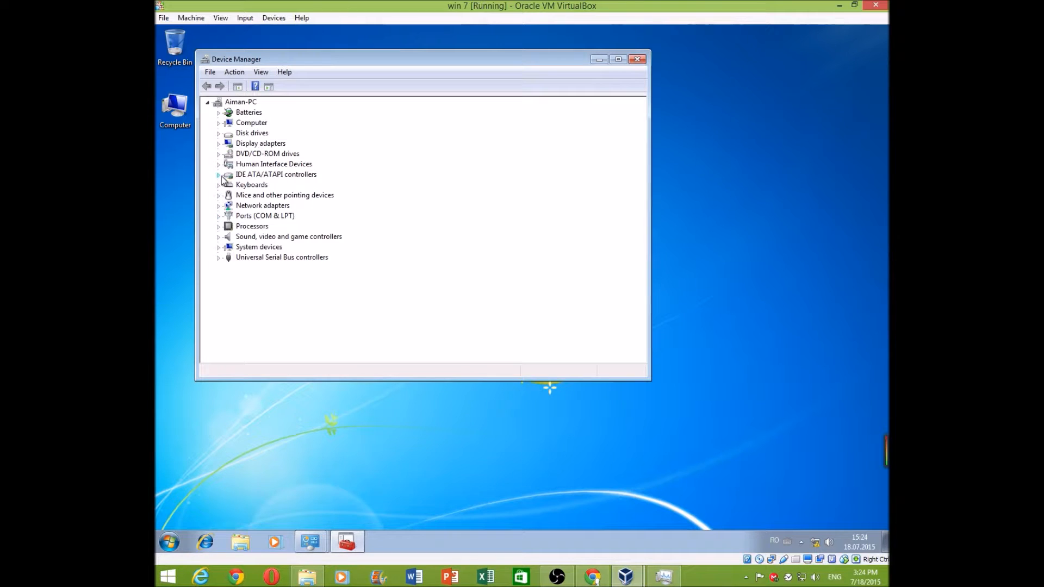
click(219, 145)
click(251, 155)
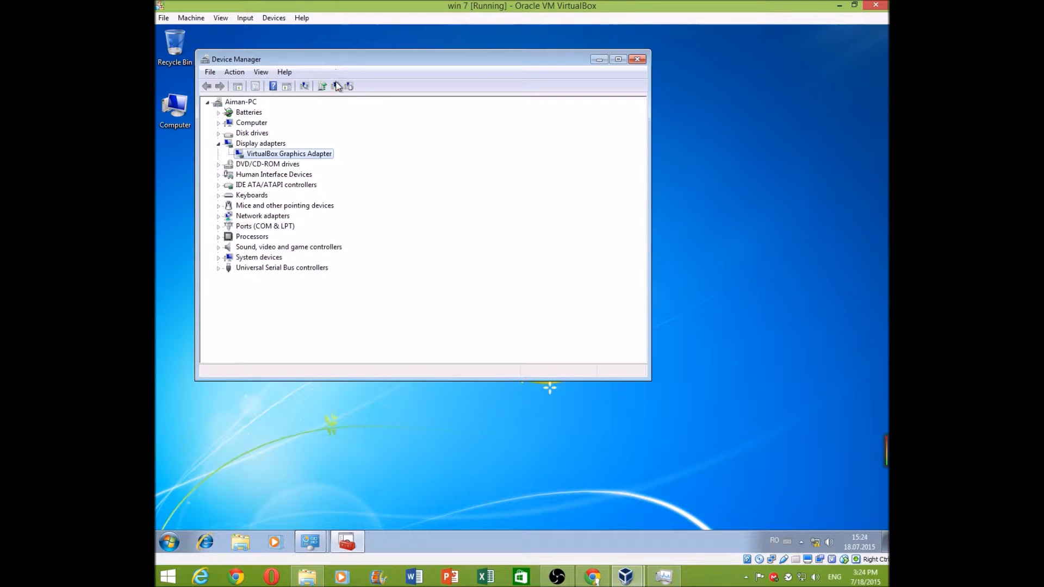
click(337, 86)
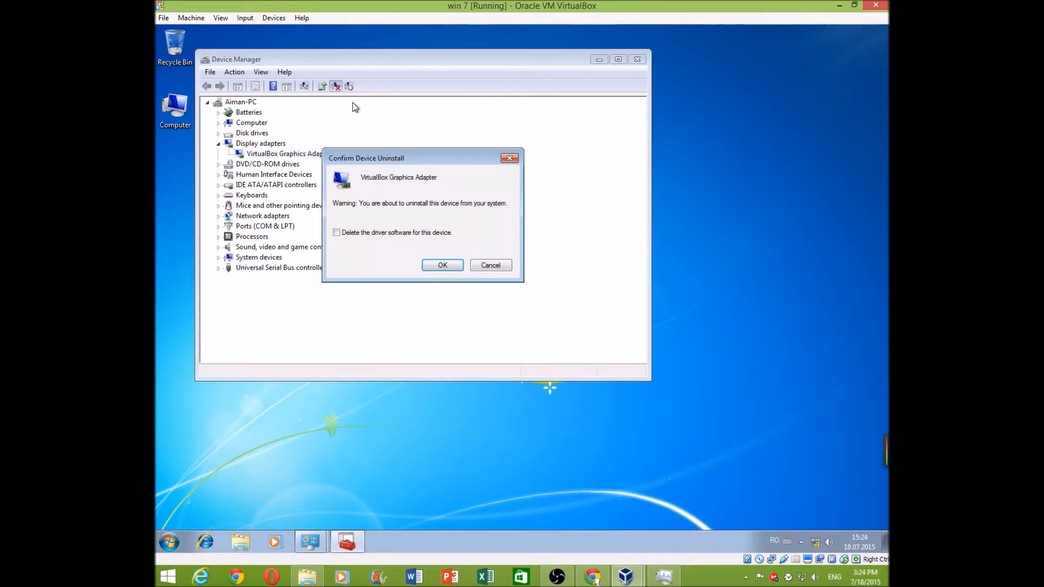
click(438, 265)
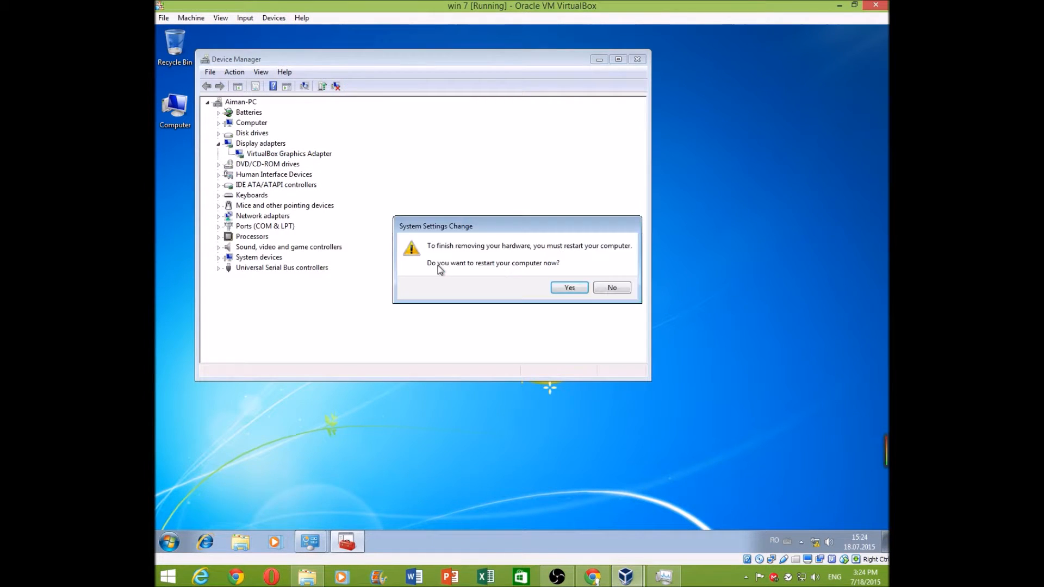
click(569, 287)
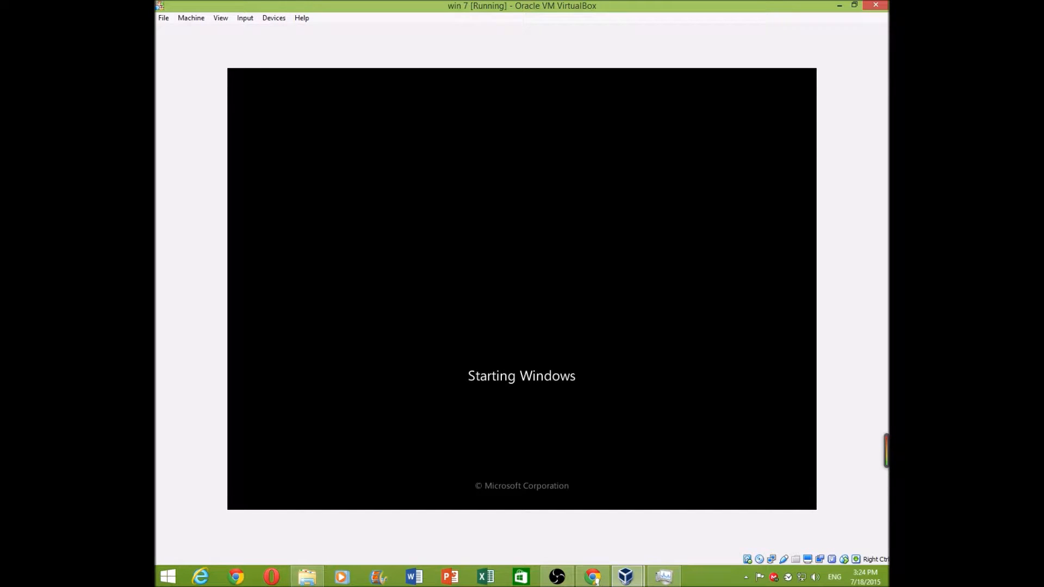
Step: Insert the Guest Additions CD image into the restarting virtual machine
click(263, 17)
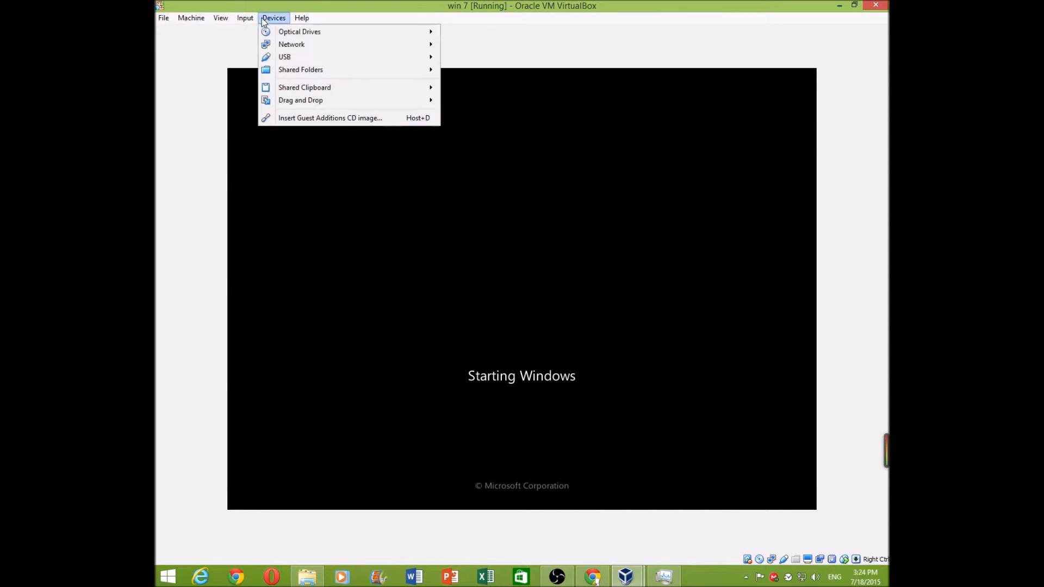
click(304, 118)
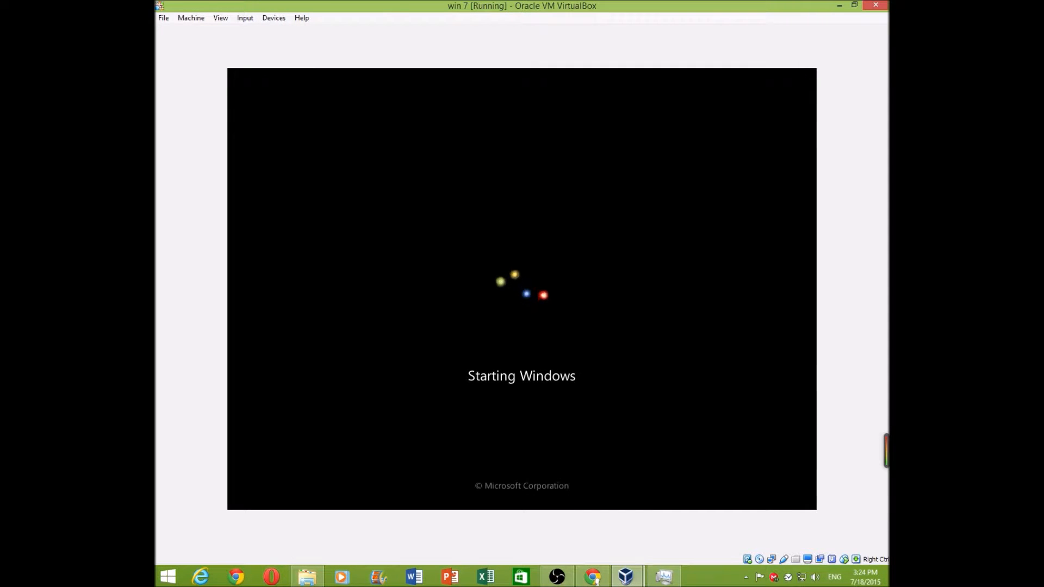
Step: Minimize the virtual machine window and launch AMD Catalyst Control Center from the host desktop
click(839, 5)
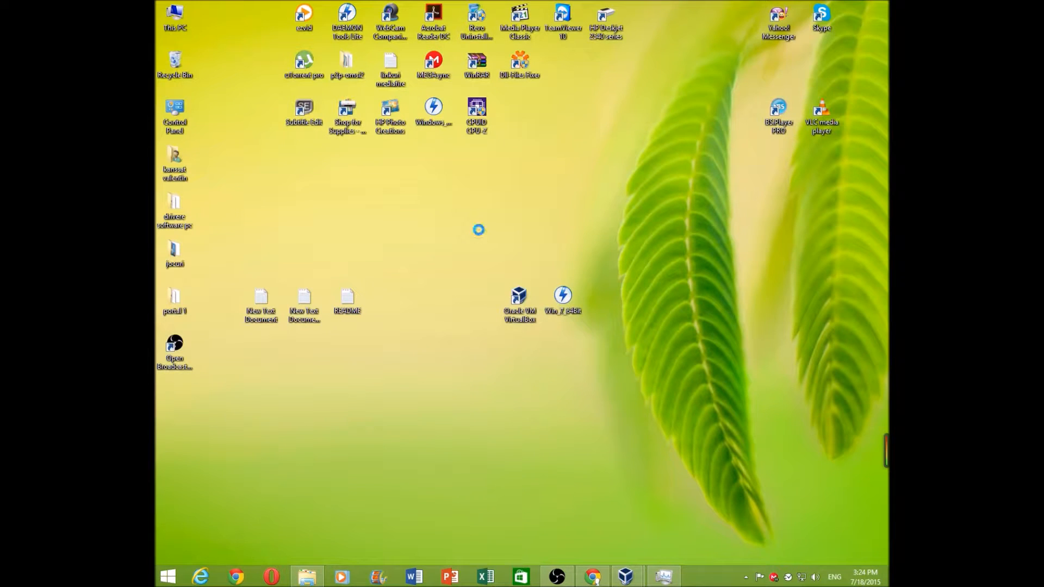
right_click(531, 226)
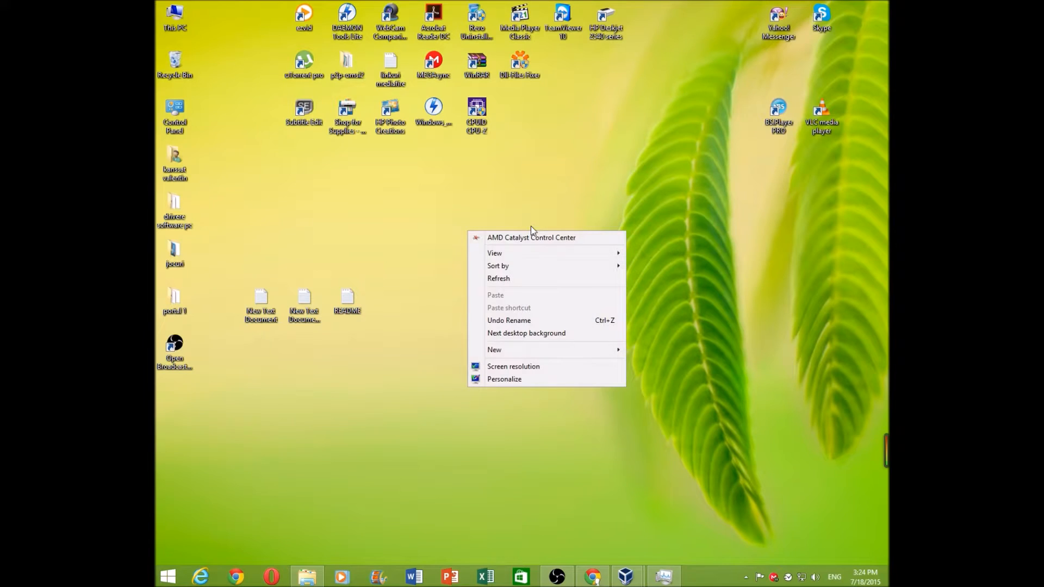
click(532, 240)
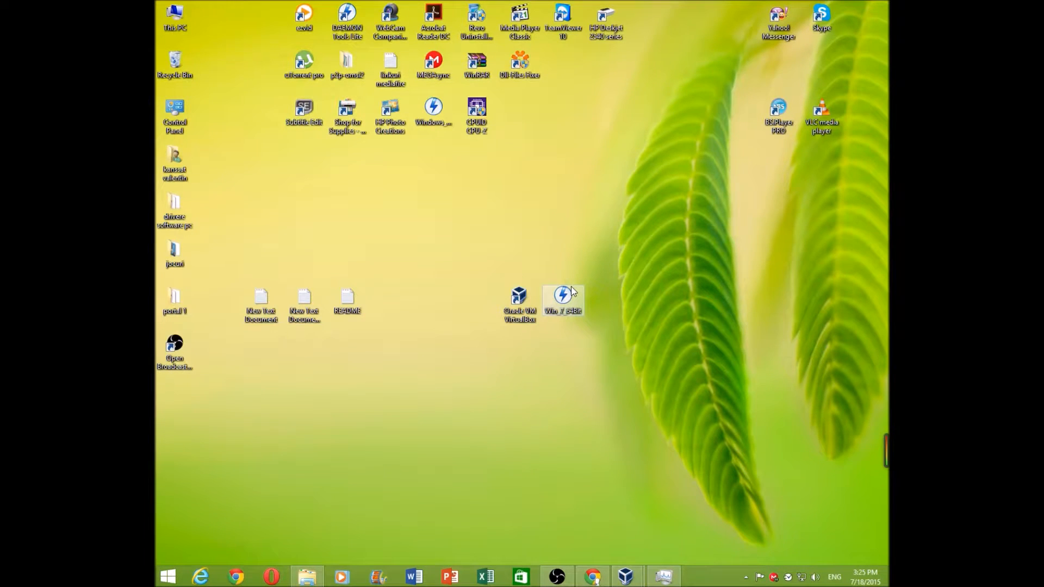
mouse_move(572, 291)
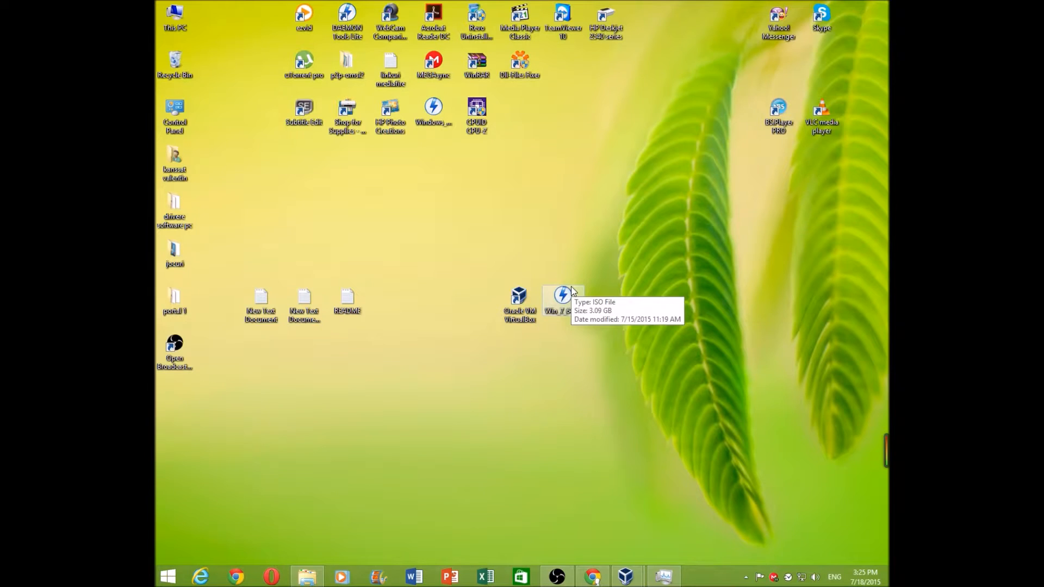
right_click(610, 186)
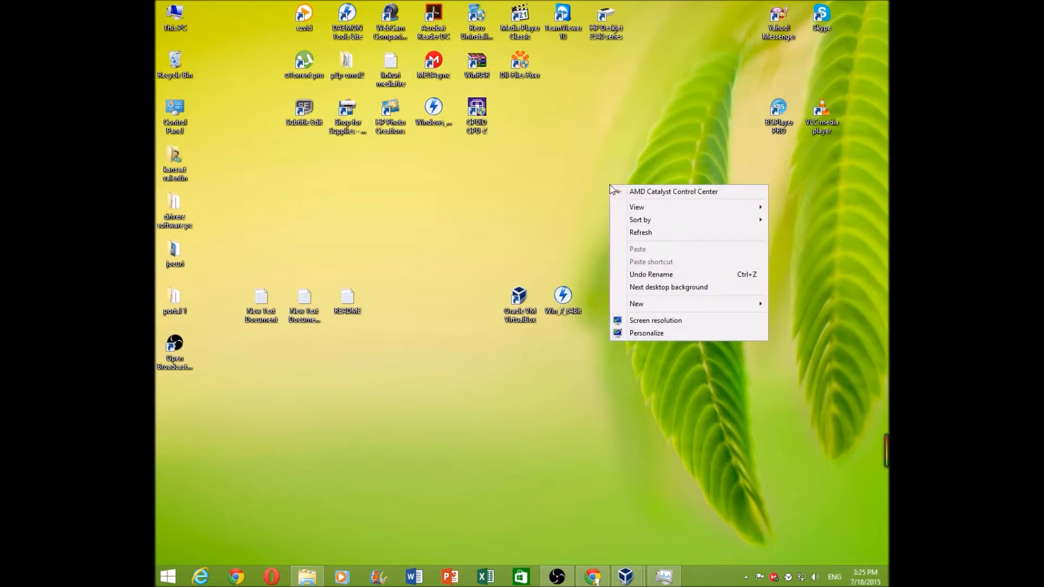
click(505, 226)
Step: Open the host computer's System information window and launch its Device Manager
double_click(175, 16)
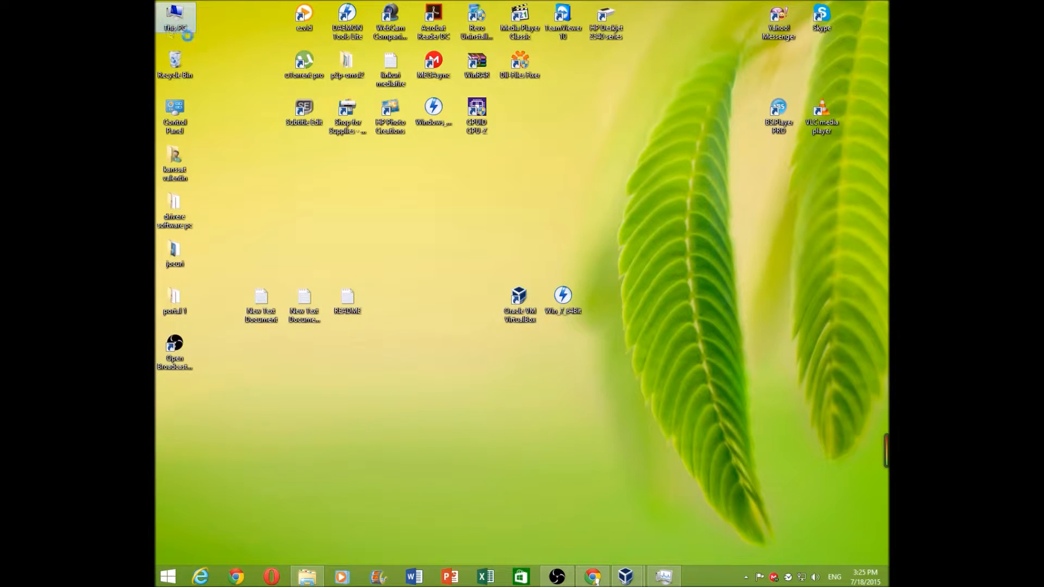
click(213, 145)
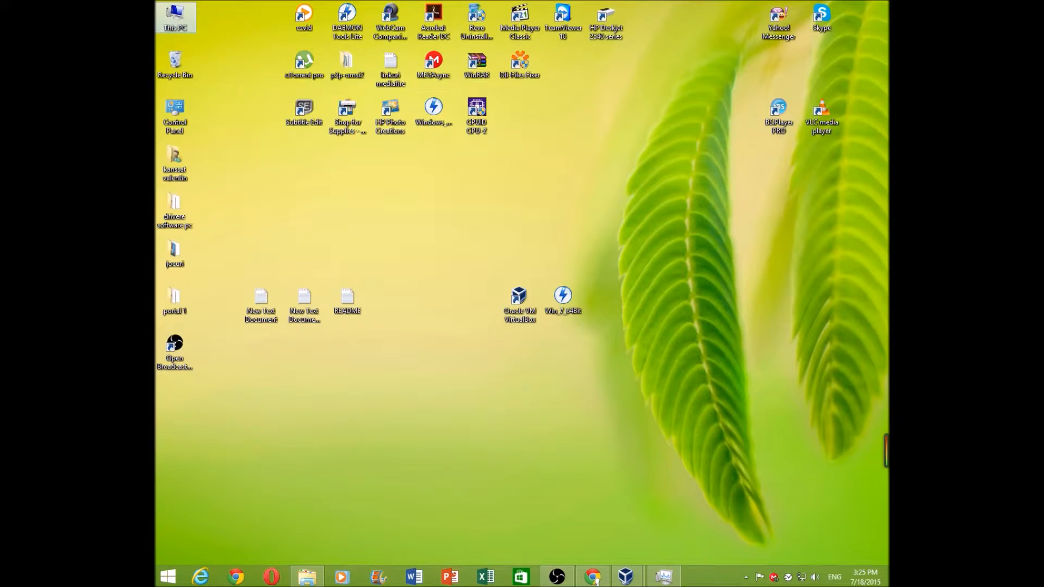
click(531, 415)
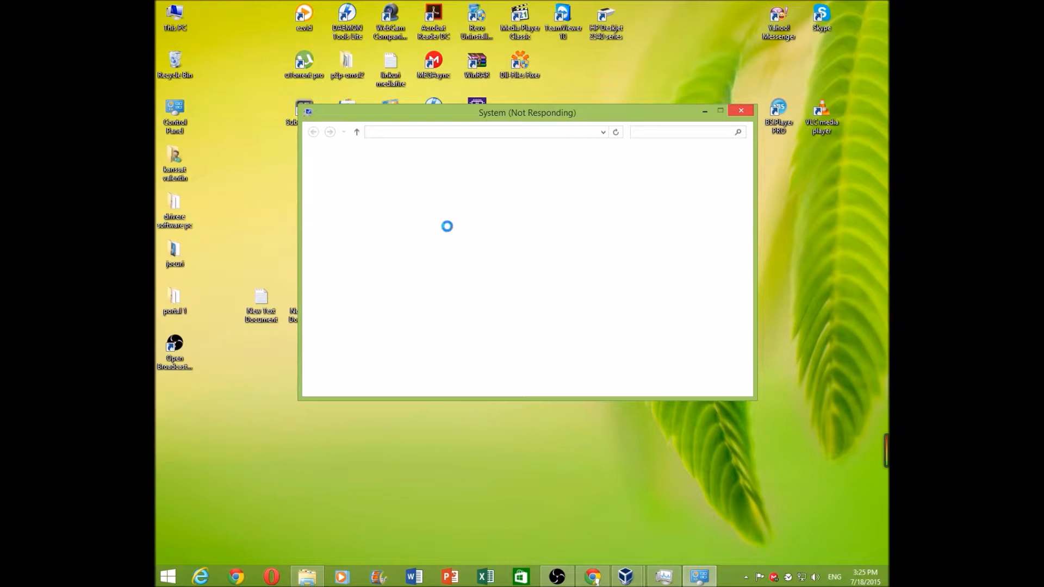
click(664, 580)
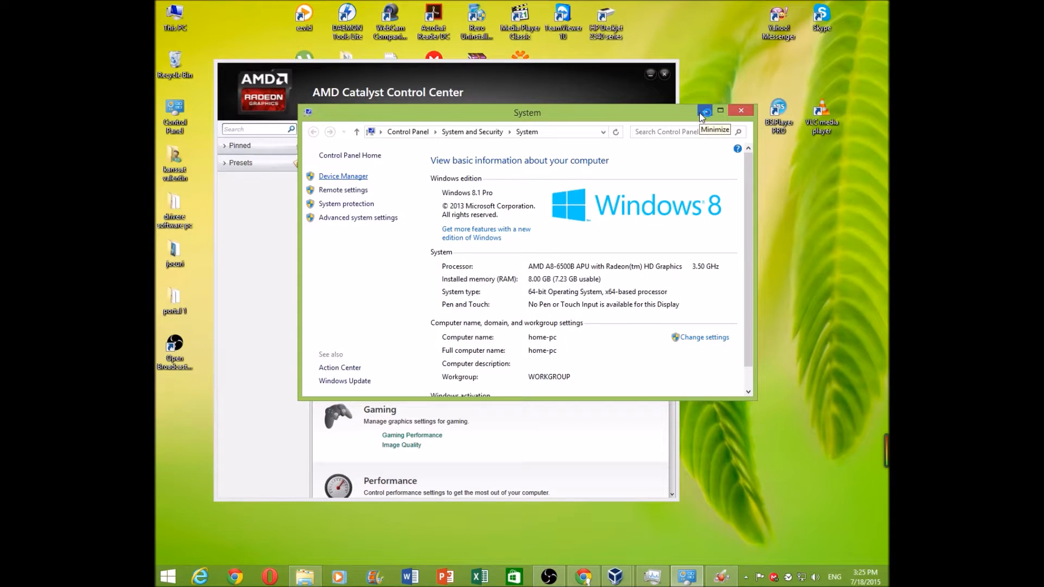
Step: Minimize the host's System window and close AMD Catalyst Control Center
click(699, 113)
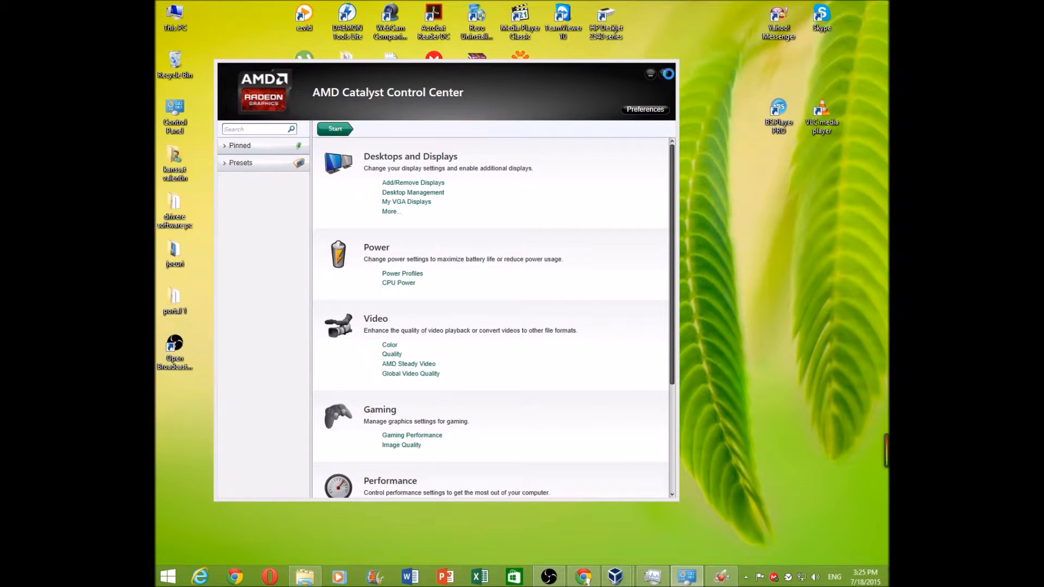
click(665, 74)
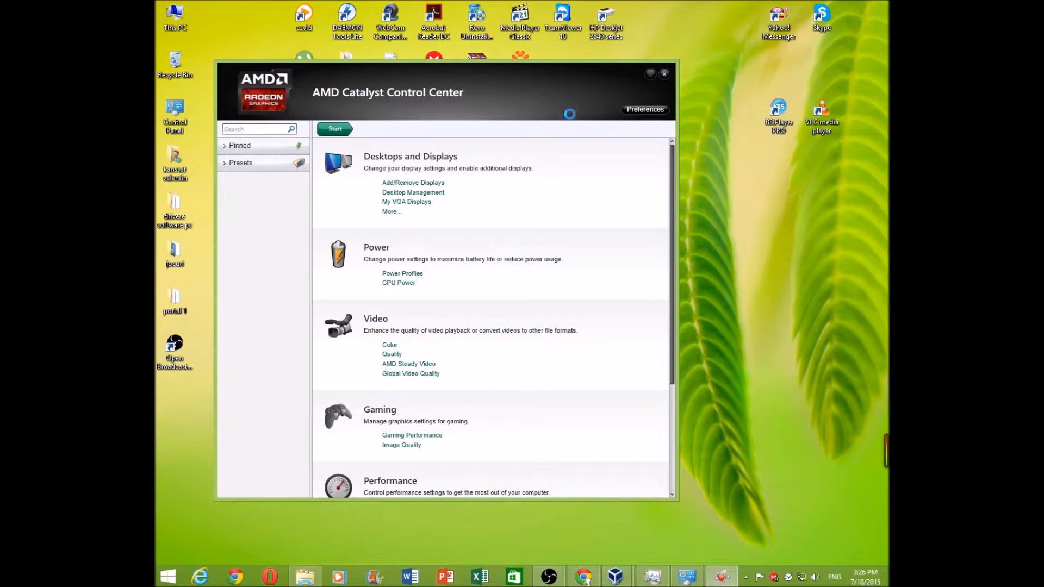
click(666, 73)
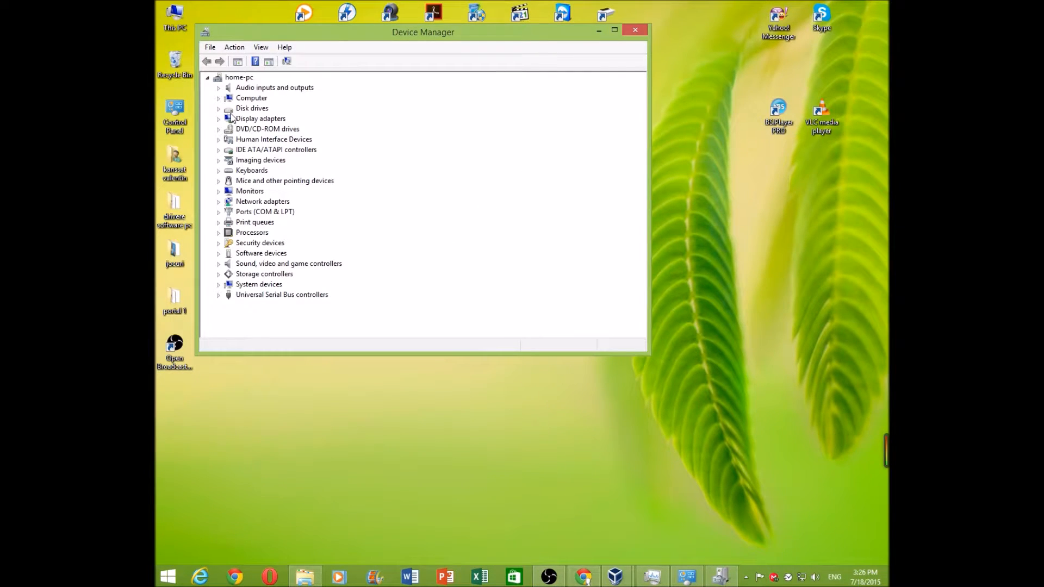
Step: Examine the graphics card under Display adapters in the host's Device Manager, then close the window
click(217, 118)
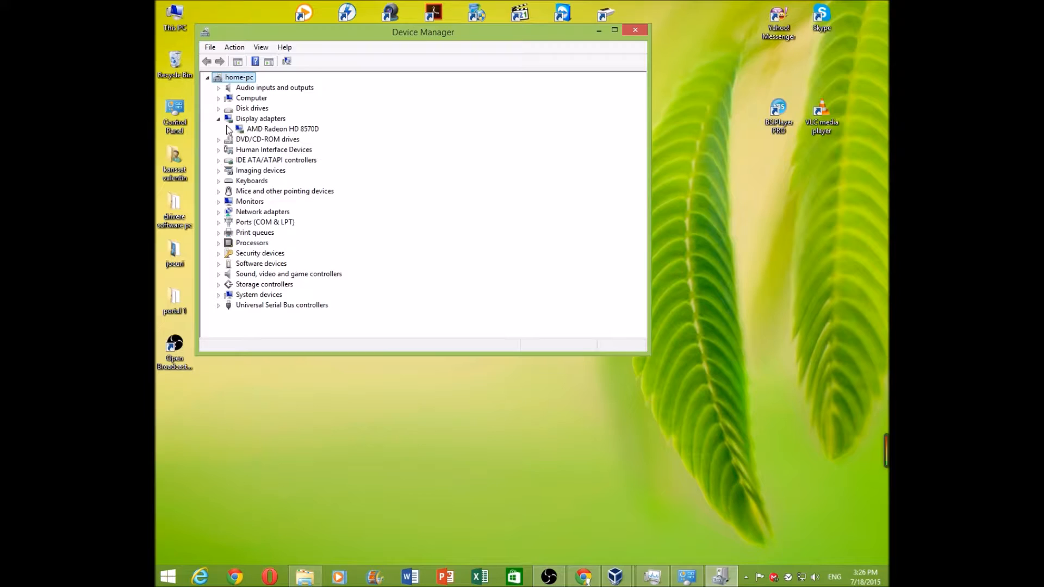
click(254, 129)
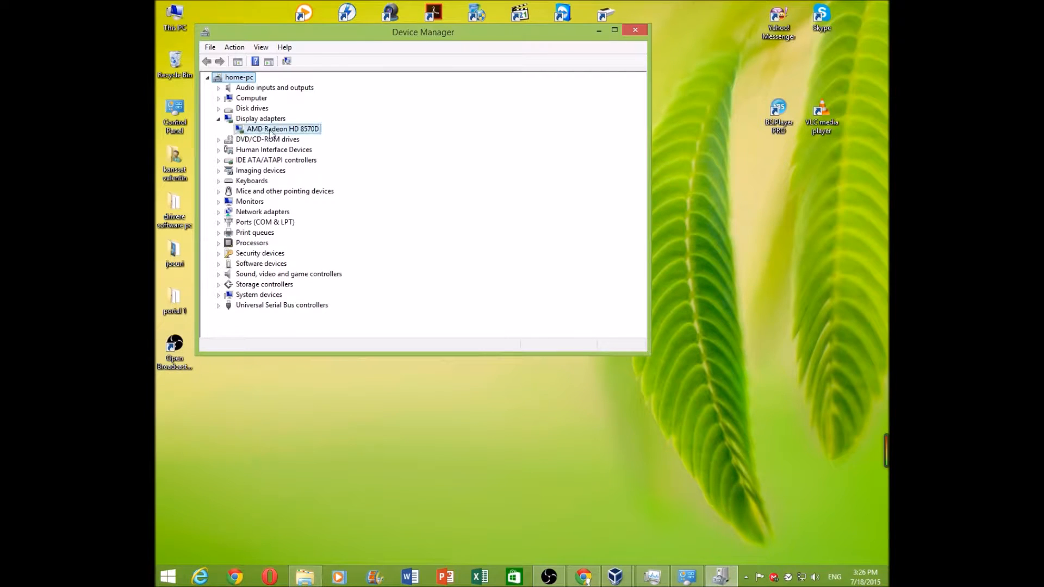
click(632, 27)
Step: Return to the win 7 virtual machine, check the graphics adapter's driver installation status and close the report
mouse_move(629, 584)
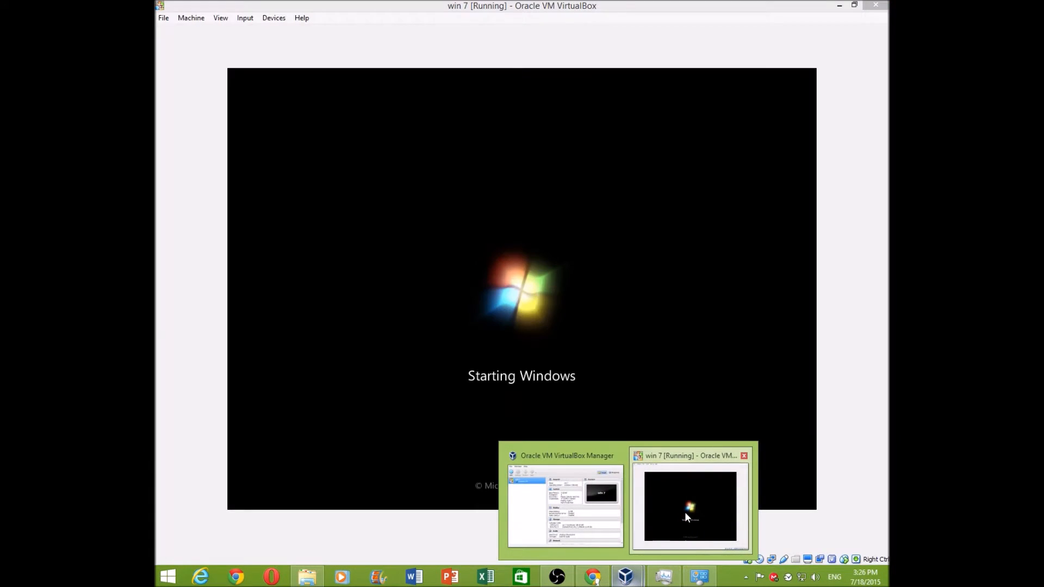
click(684, 511)
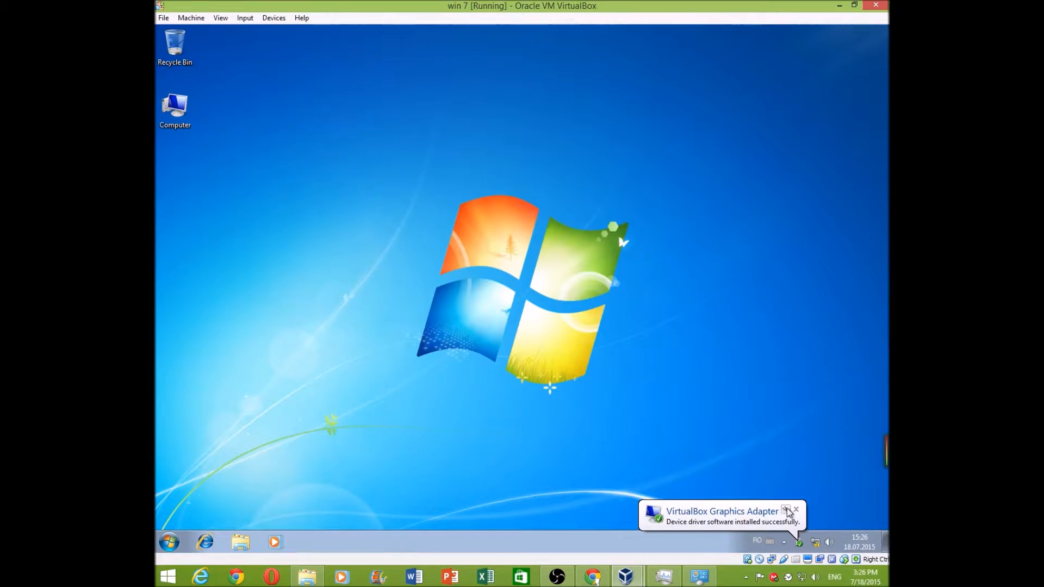
click(740, 518)
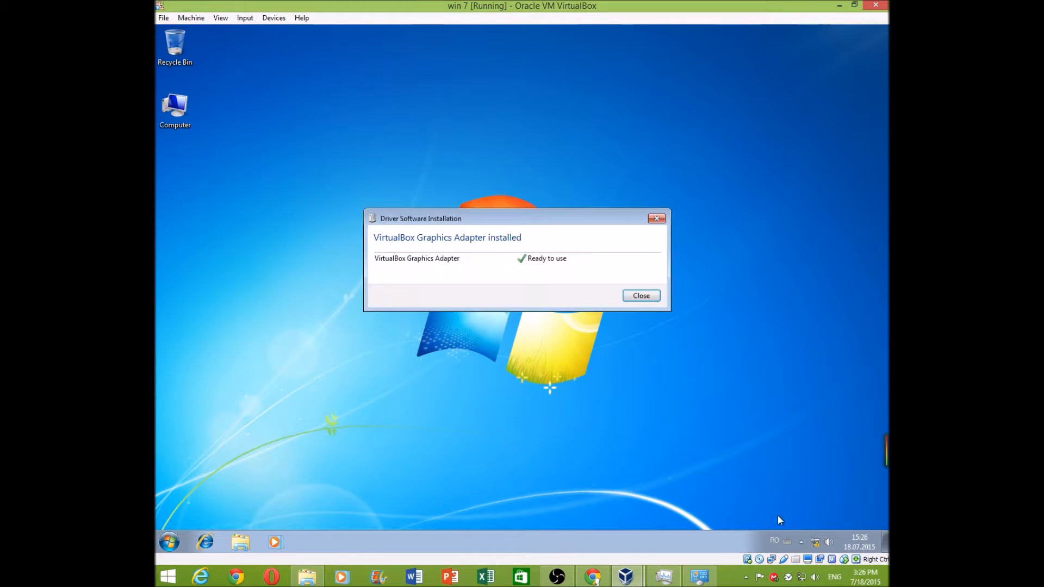
click(641, 296)
Step: View the guest's Personalization settings and close them
right_click(546, 277)
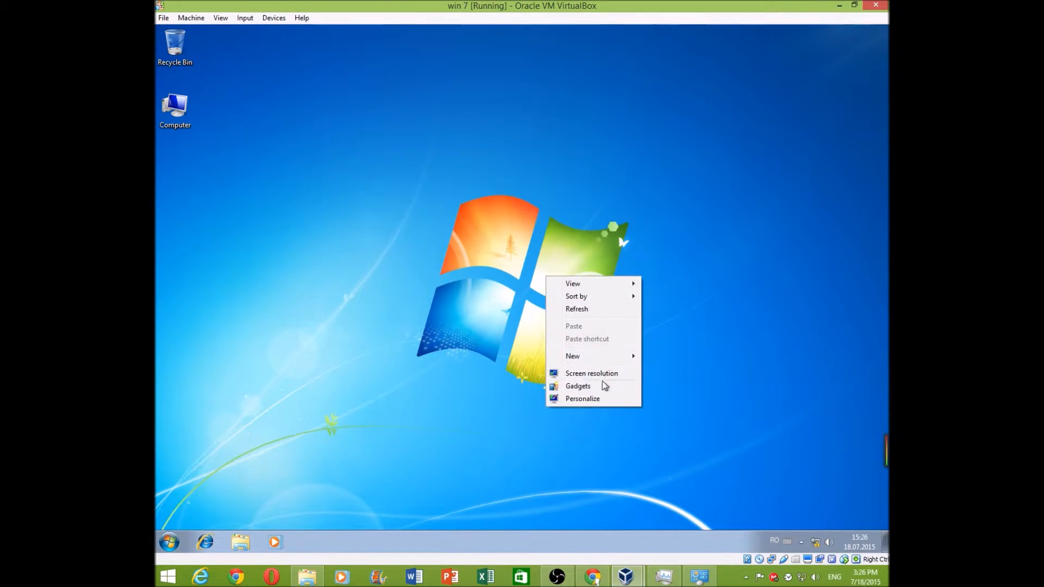
click(582, 399)
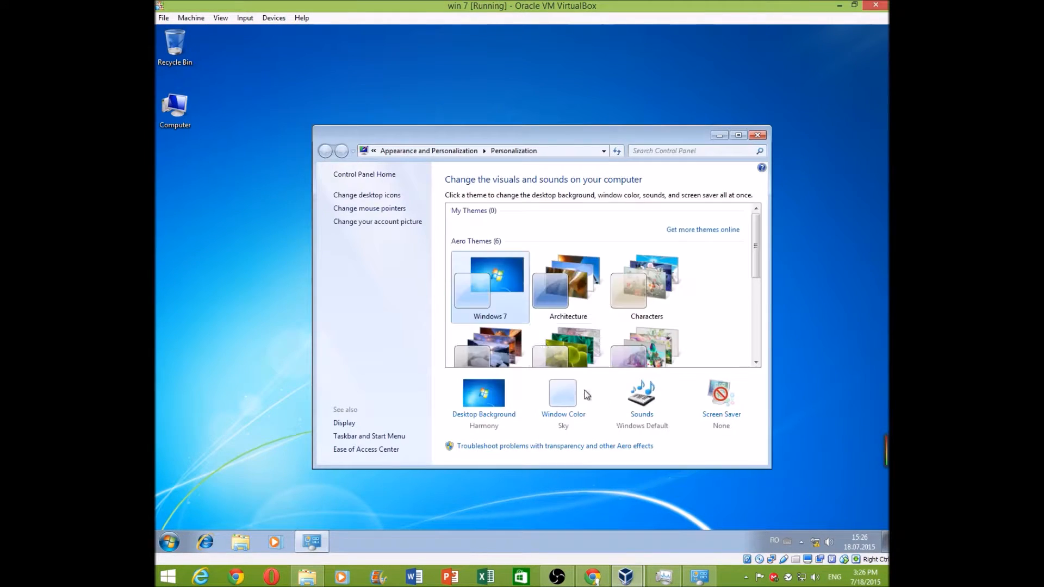
click(758, 135)
Step: Review the screen resolutions available in the guest's display settings and close the window keeping the current resolution
right_click(692, 146)
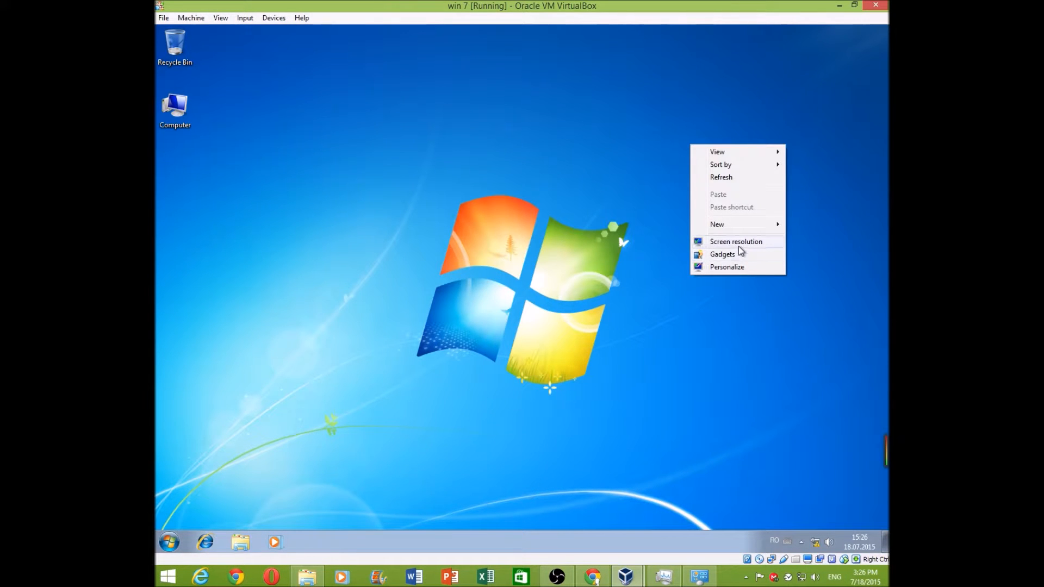
click(738, 245)
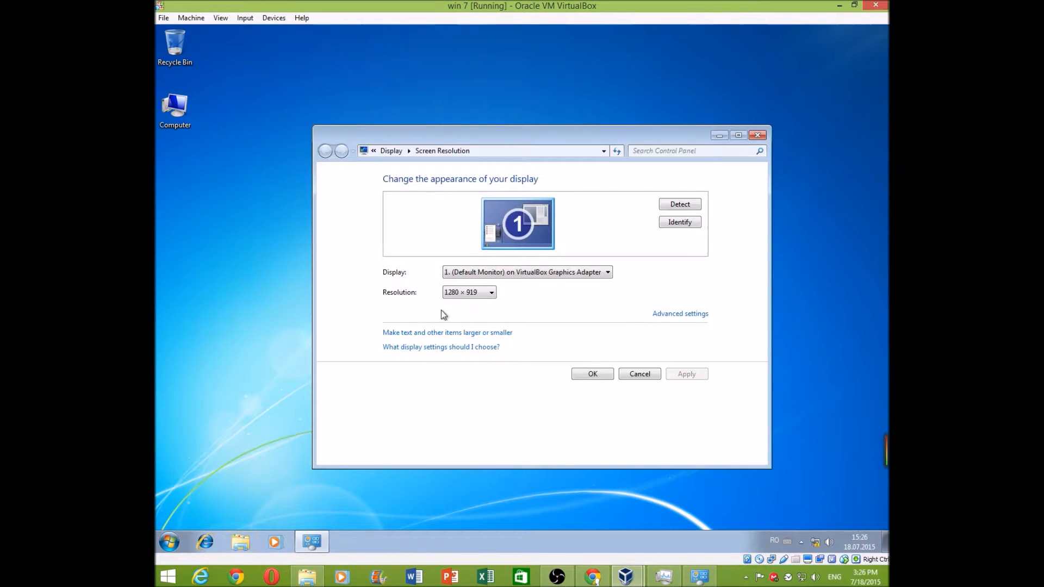
click(468, 295)
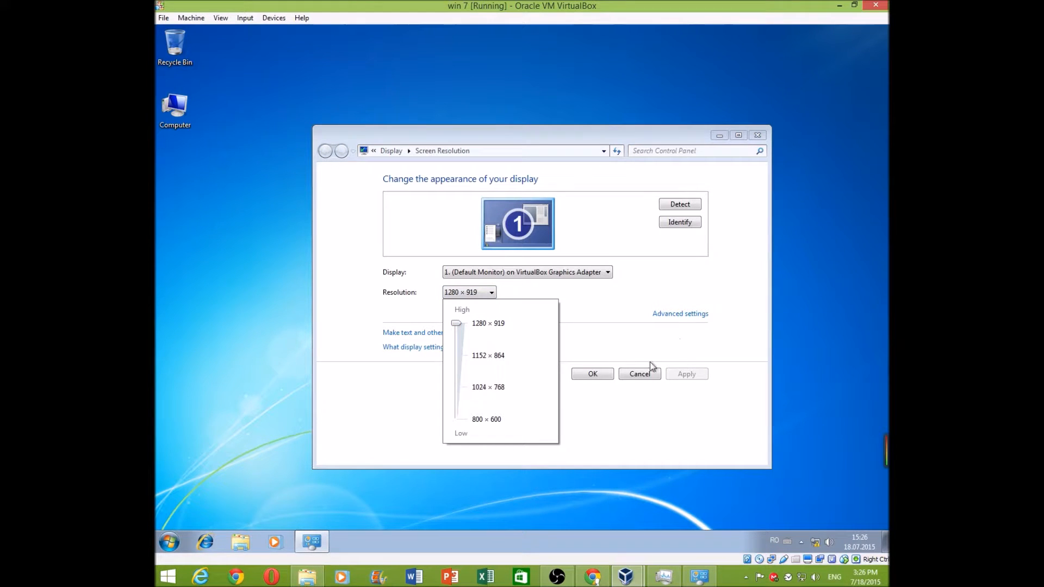
click(594, 379)
click(594, 375)
Step: Look through the available Aero themes in the guest's Personalization window and close it
right_click(528, 368)
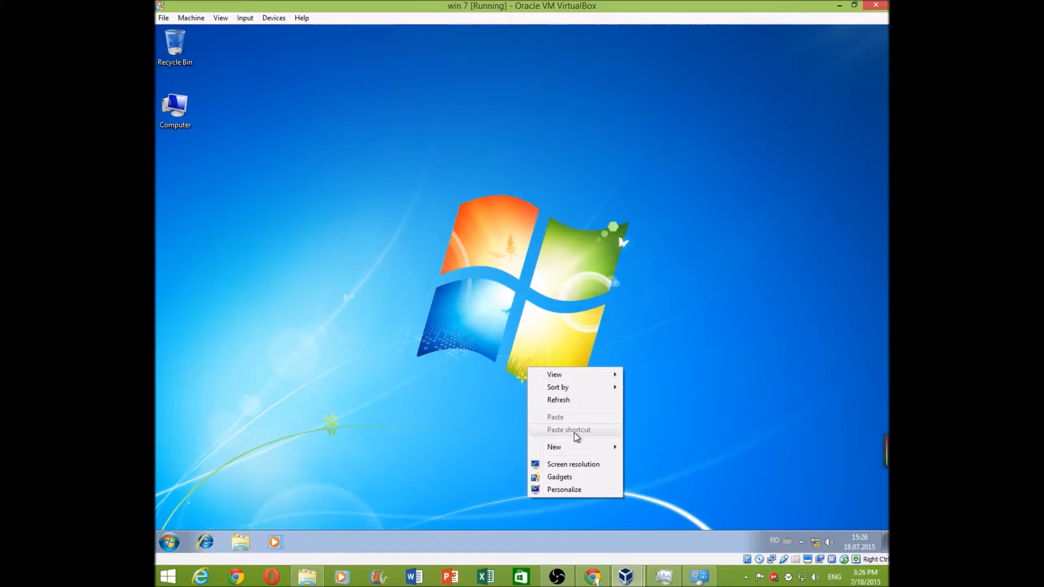
click(566, 489)
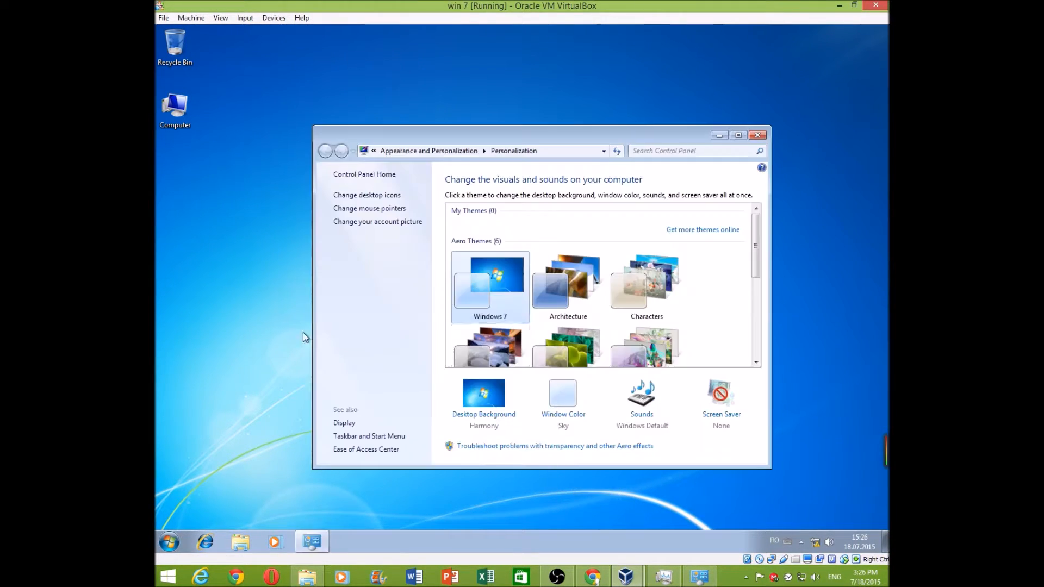
scroll(693, 290, down, 4)
scroll(693, 297, up, 5)
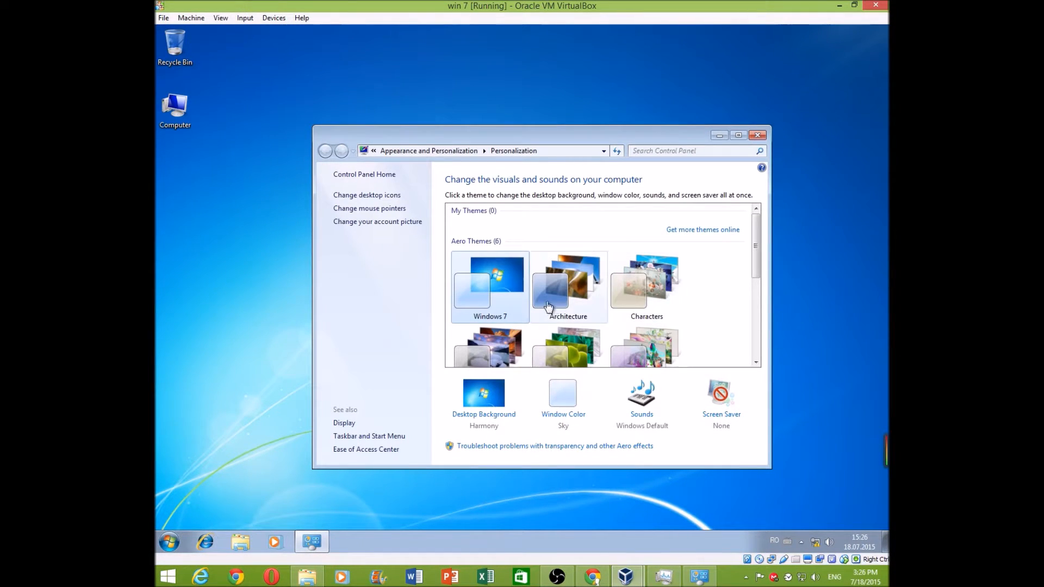
click(757, 135)
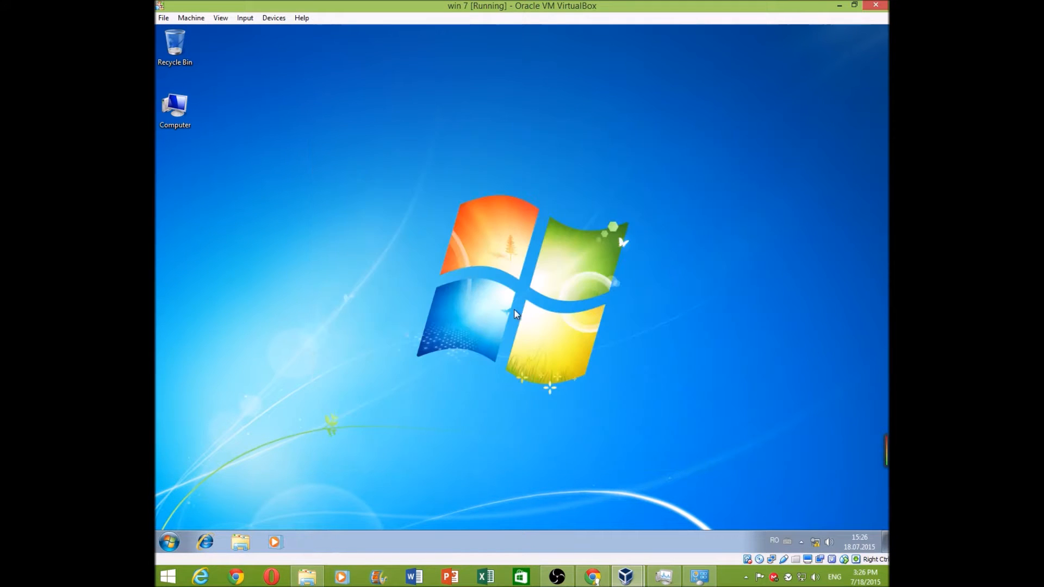
click(169, 542)
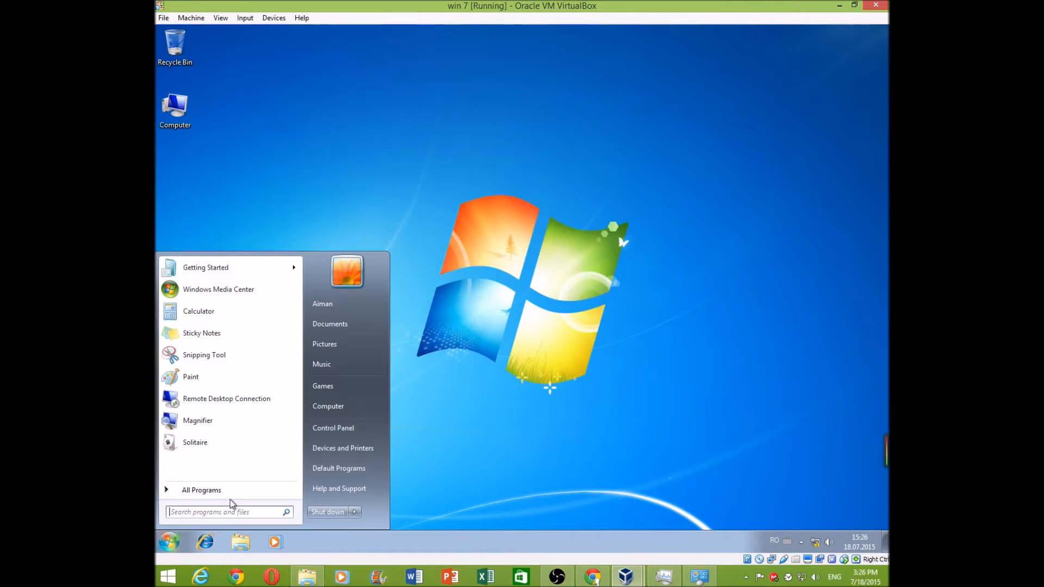
click(573, 427)
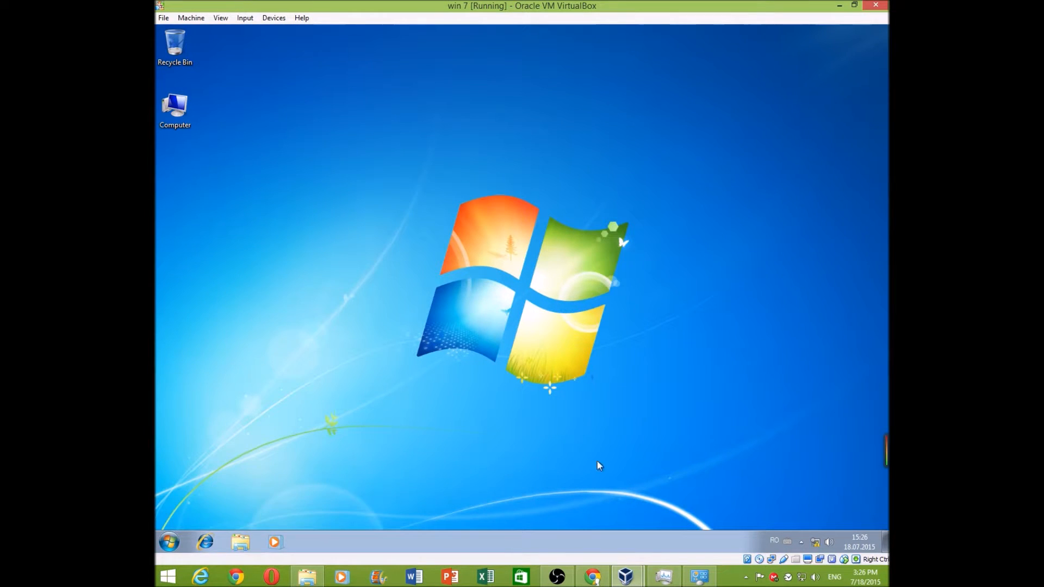
Step: Open Computer in the guest and eject the VirtualBox Guest Additions disc from CD Drive (E:)
double_click(176, 126)
right_click(476, 262)
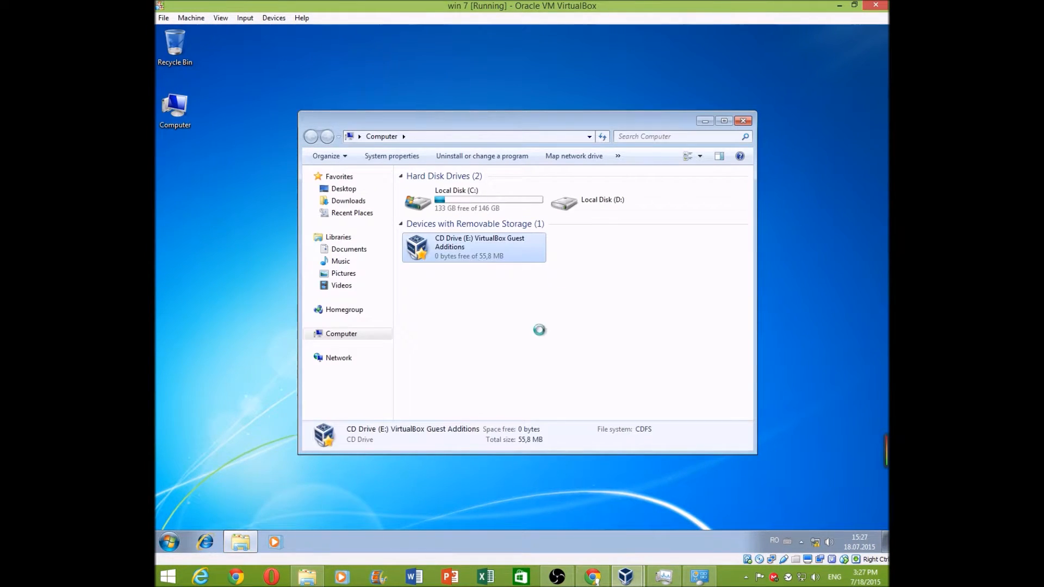
click(540, 338)
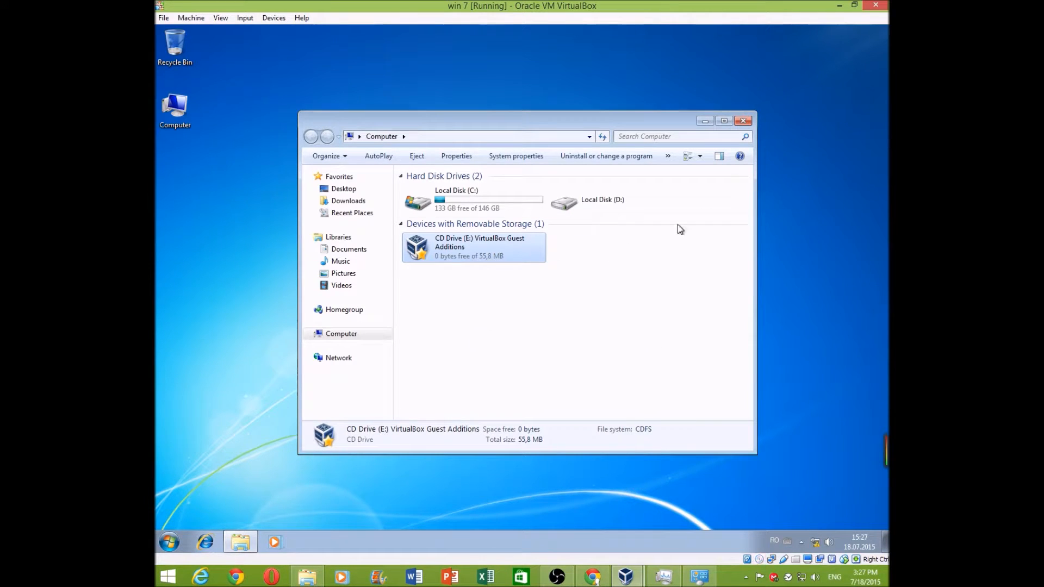
Step: Quick-format Local Disk (D:) as NTFS with the device default settings and no volume label, and close the Format dialog
double_click(587, 204)
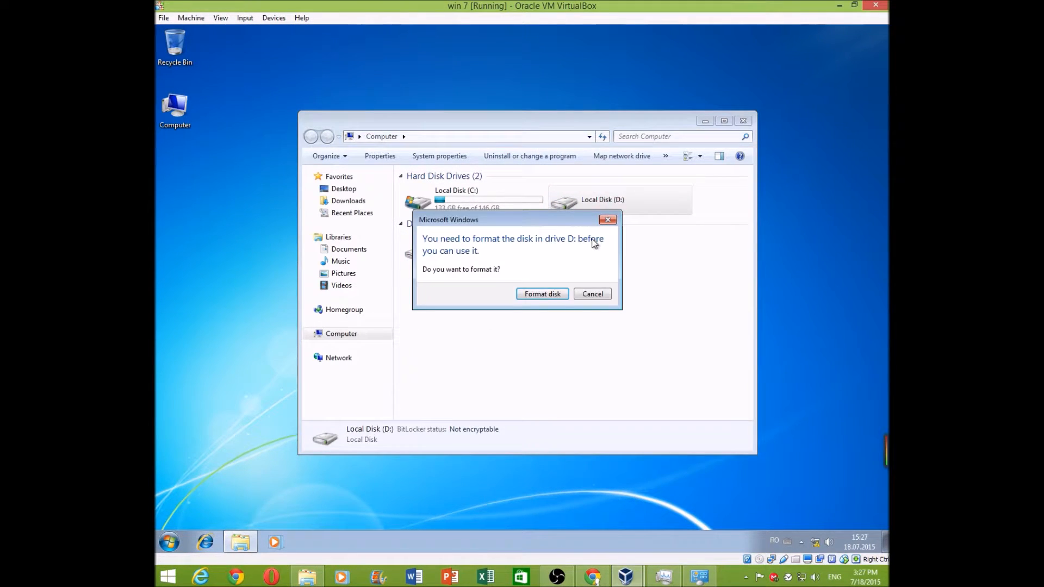
click(542, 294)
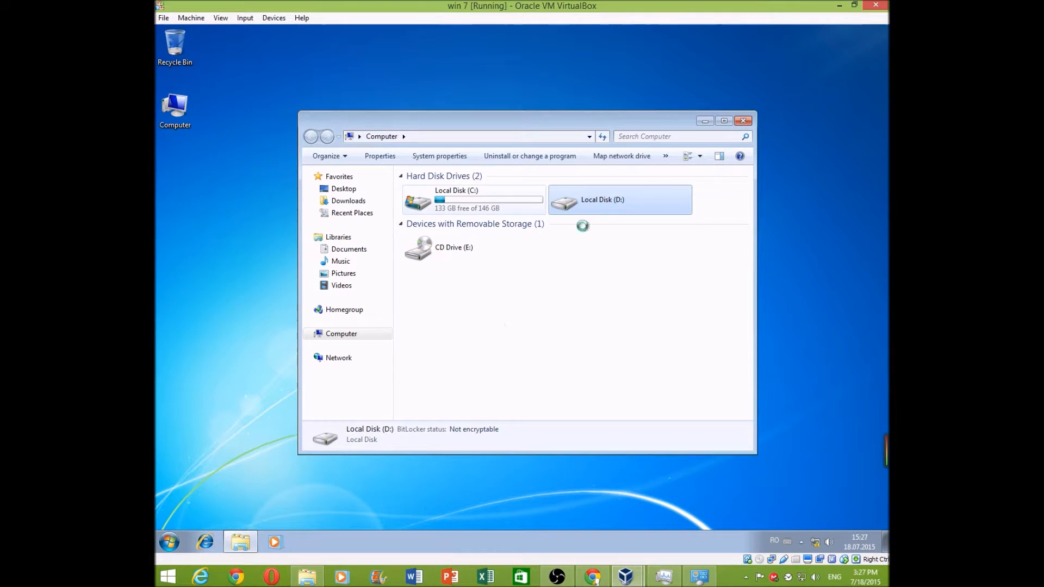
click(419, 295)
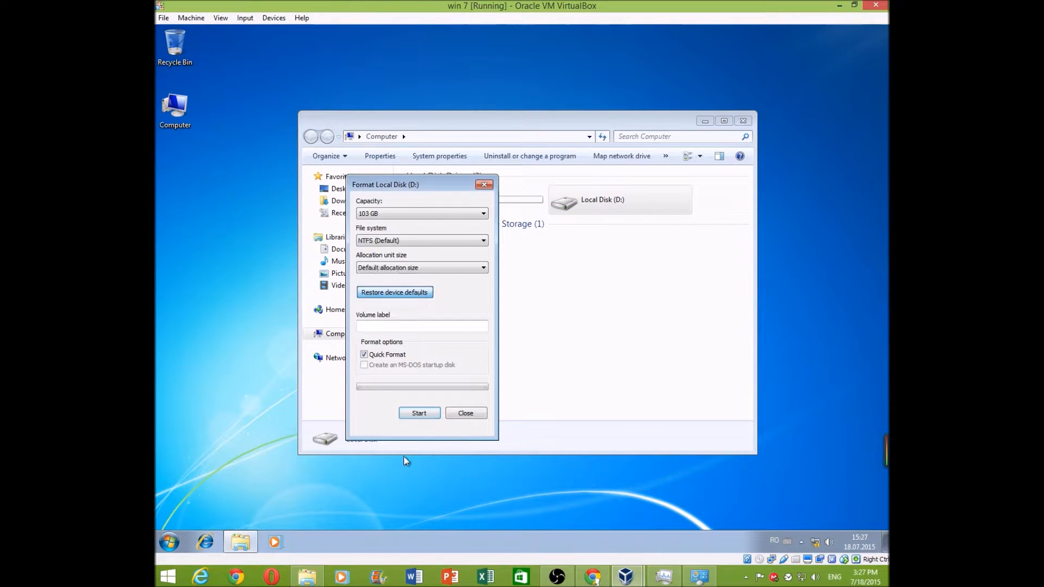
click(421, 414)
click(545, 283)
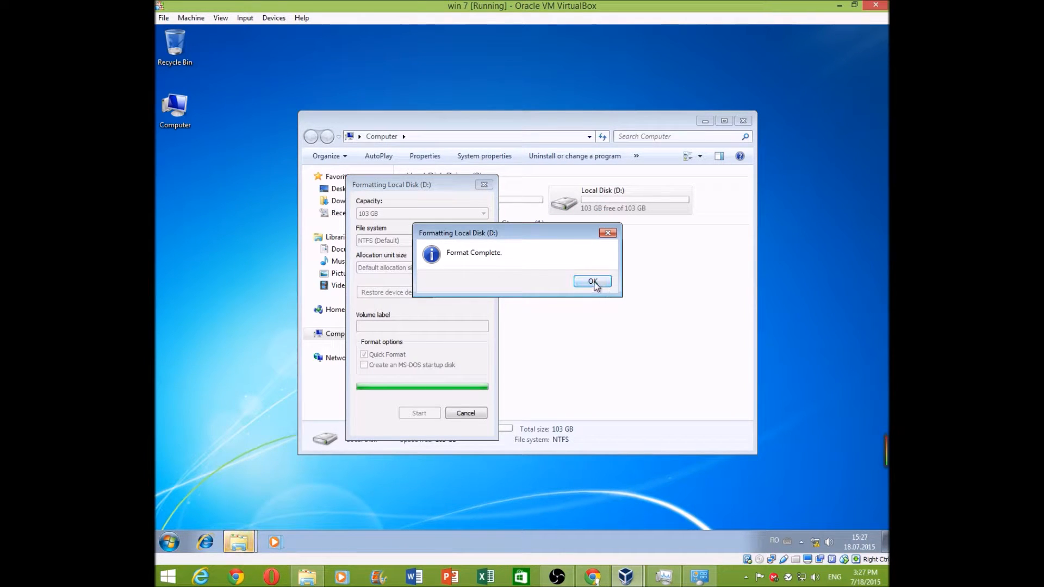
click(593, 281)
click(484, 184)
Step: View the contents of Local Disk (D:), return to Computer, and close the Explorer and AutoPlay windows
double_click(598, 193)
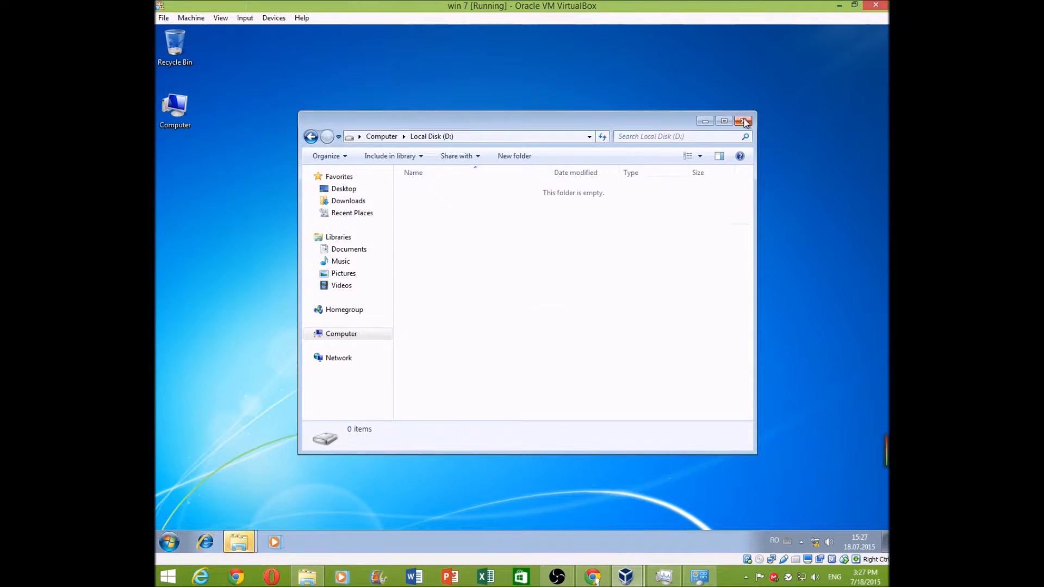
click(310, 136)
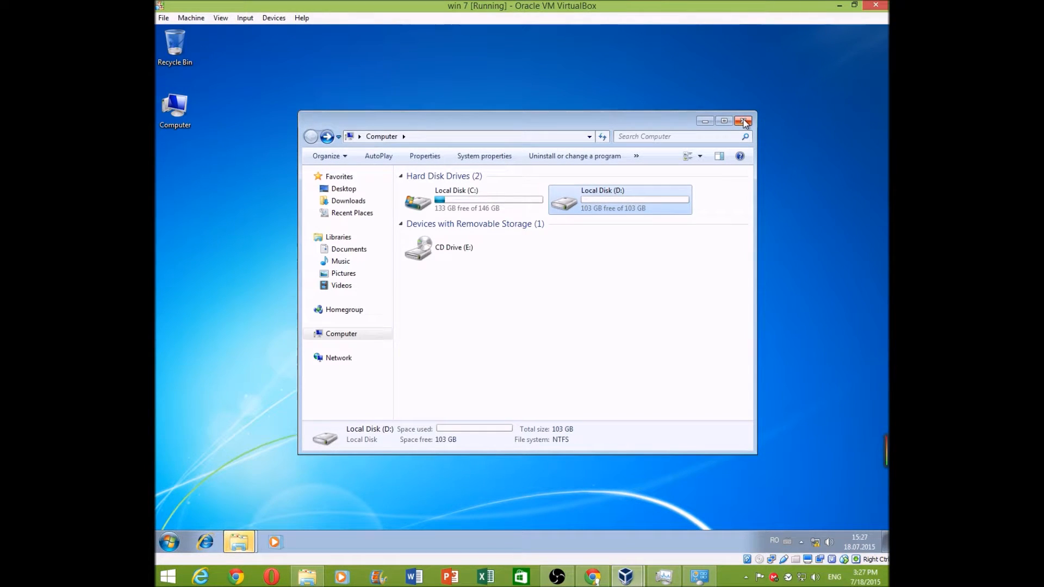
click(730, 109)
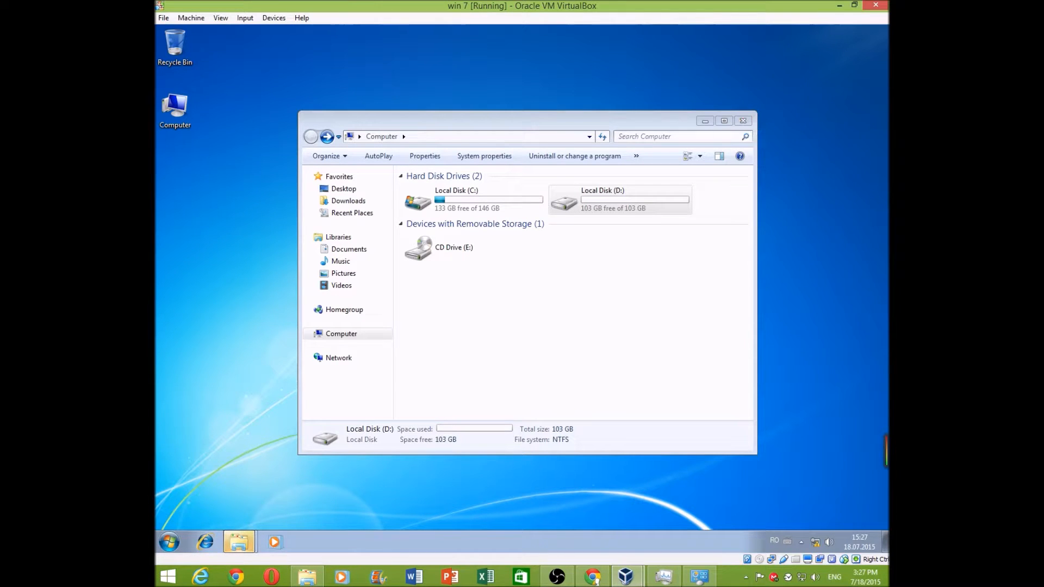
click(743, 121)
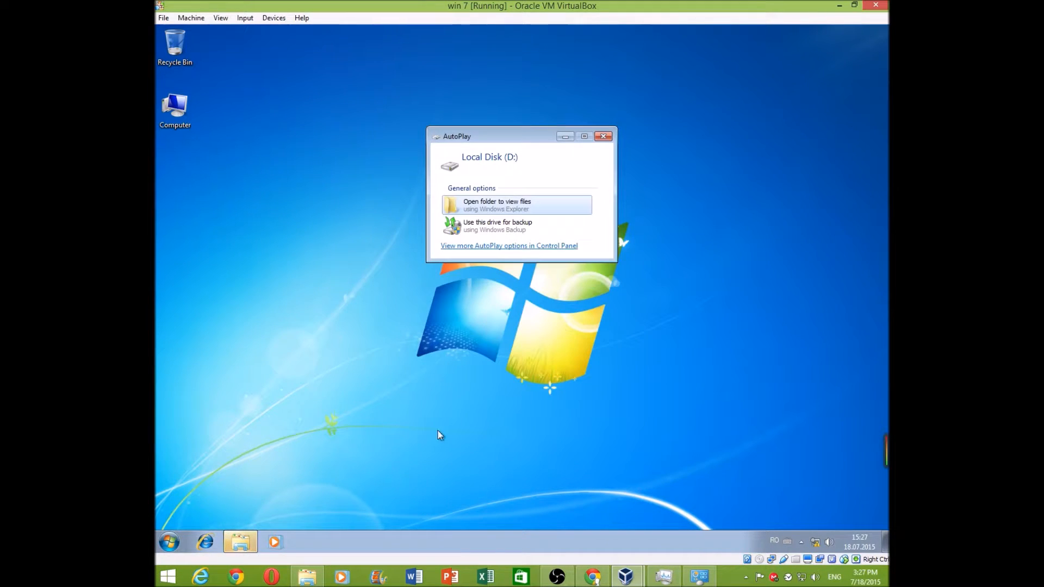
click(603, 136)
Step: Load google.ro in a maximized Internet Explorer window in the guest and check the guest's network connection status
click(202, 541)
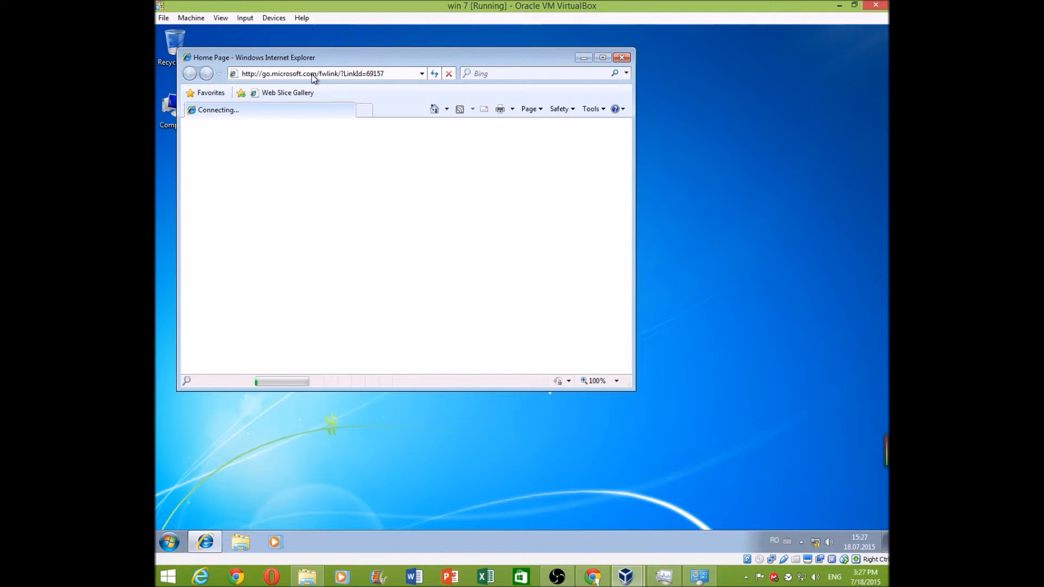
click(312, 74)
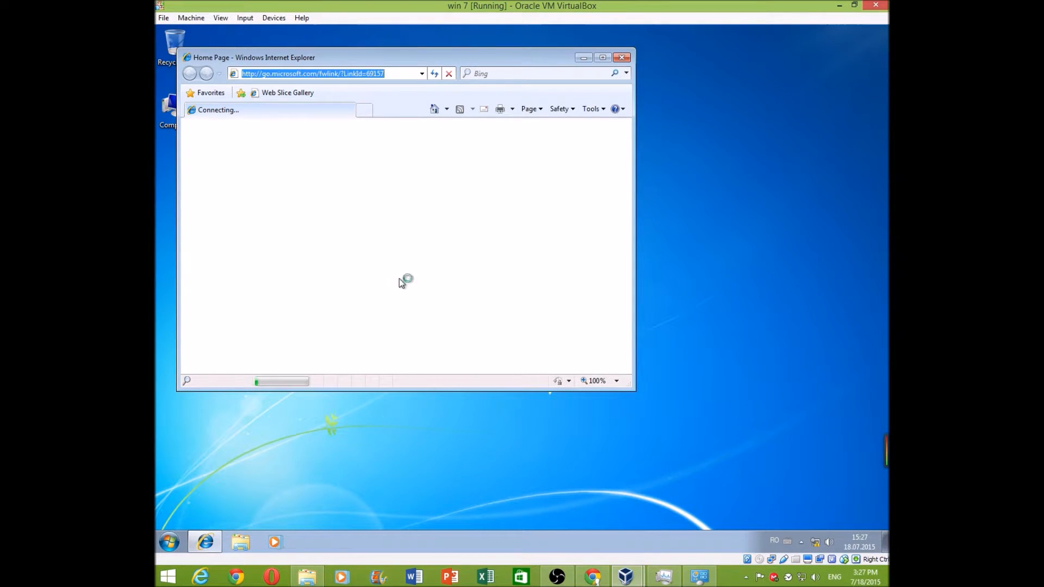
text(google.ro)
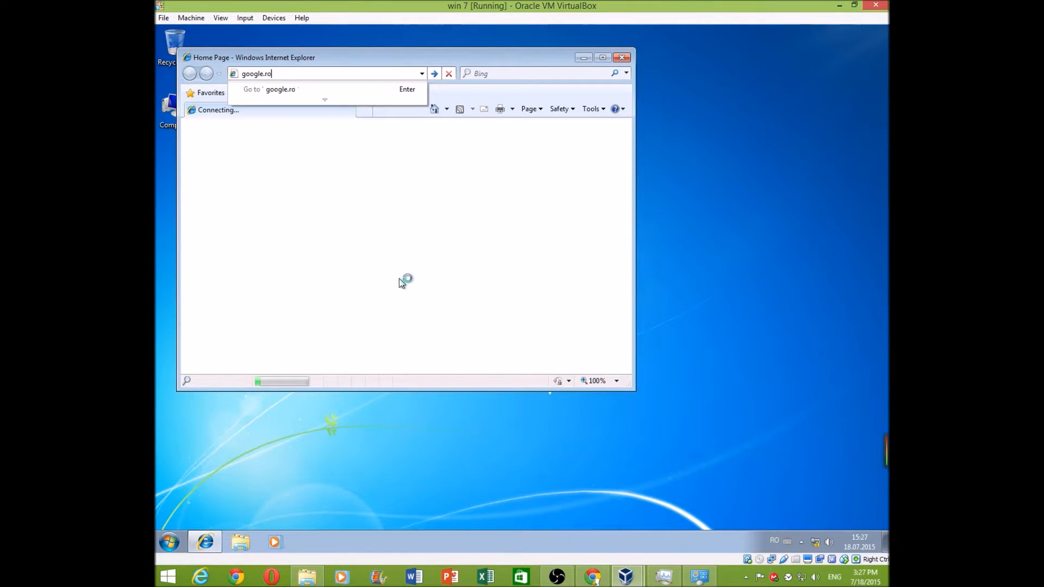
key(Return)
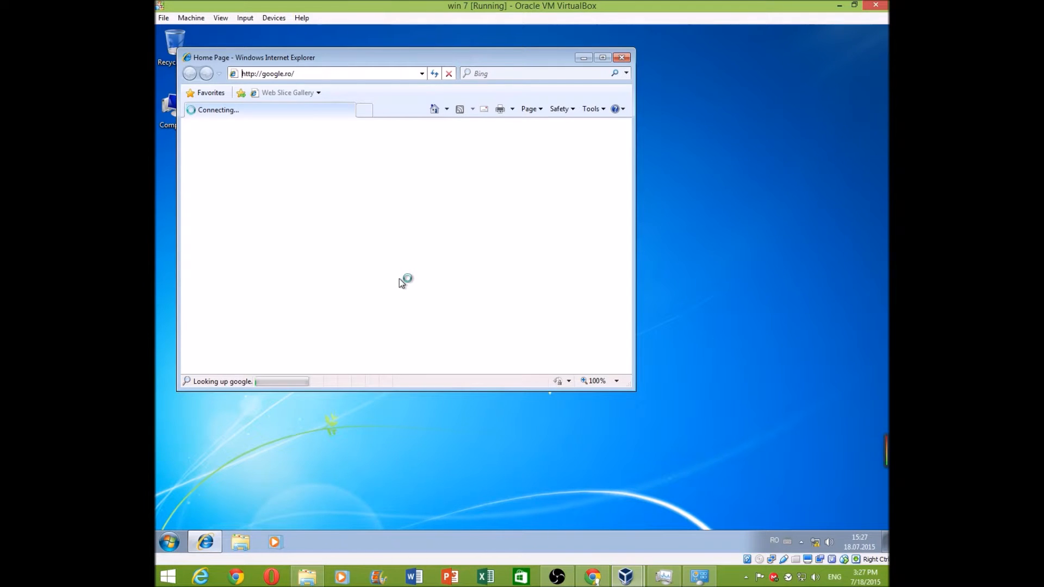
click(603, 57)
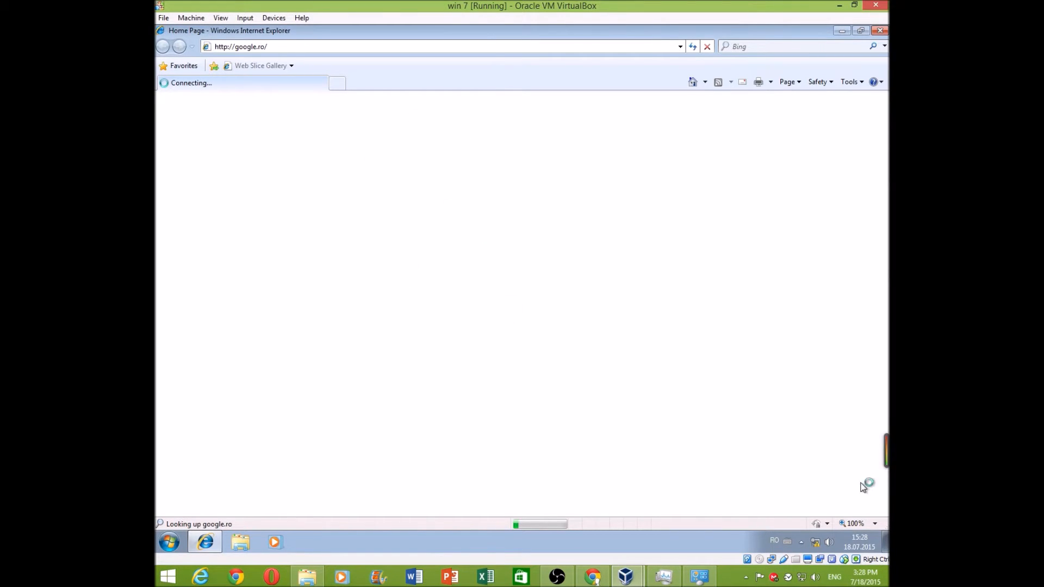
click(818, 538)
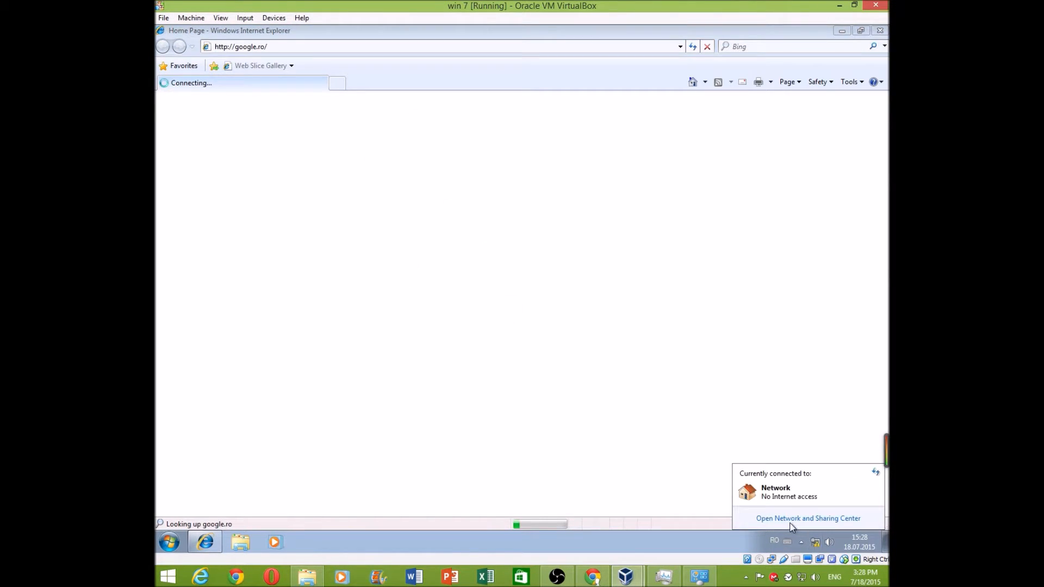
click(503, 400)
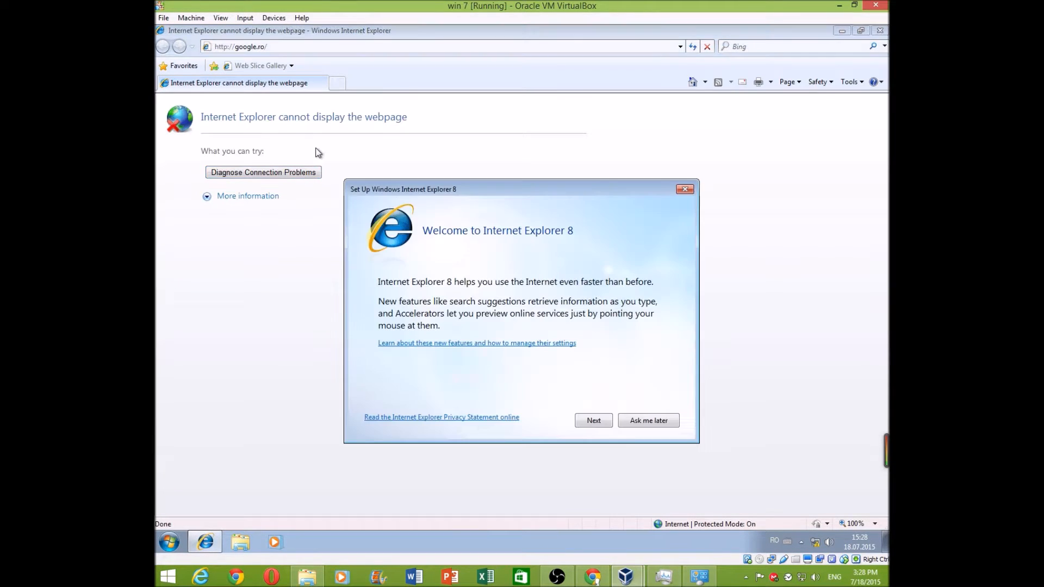
Step: Postpone the Internet Explorer 8 setup, close the extra tab it opens and reload google.ro
click(648, 422)
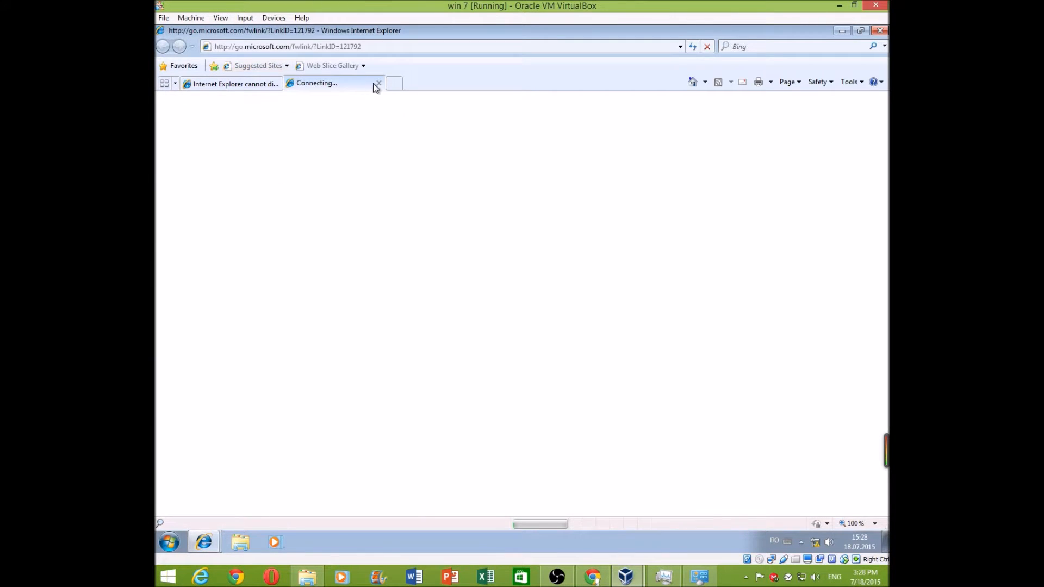
click(379, 83)
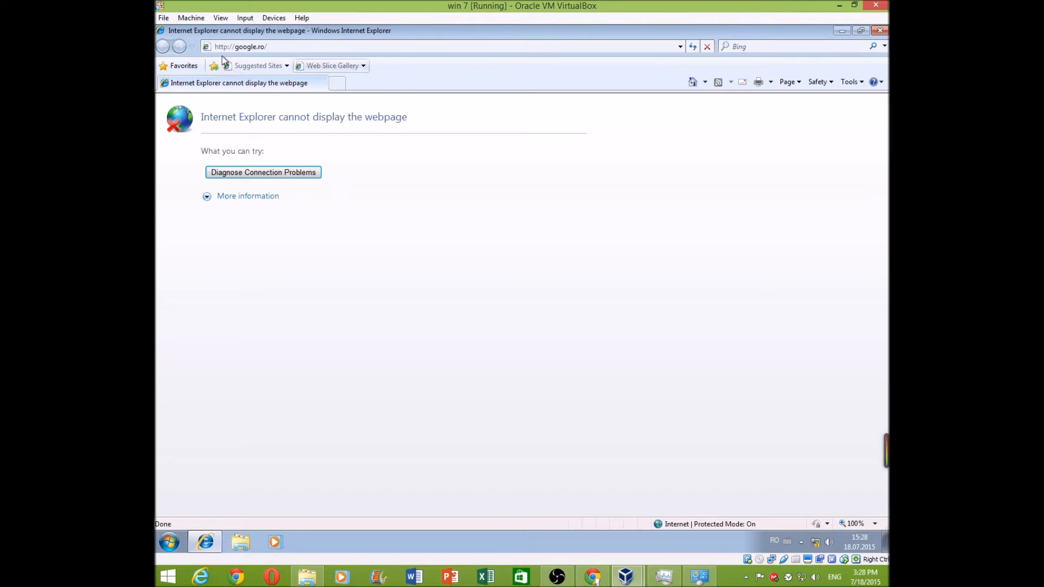
click(691, 48)
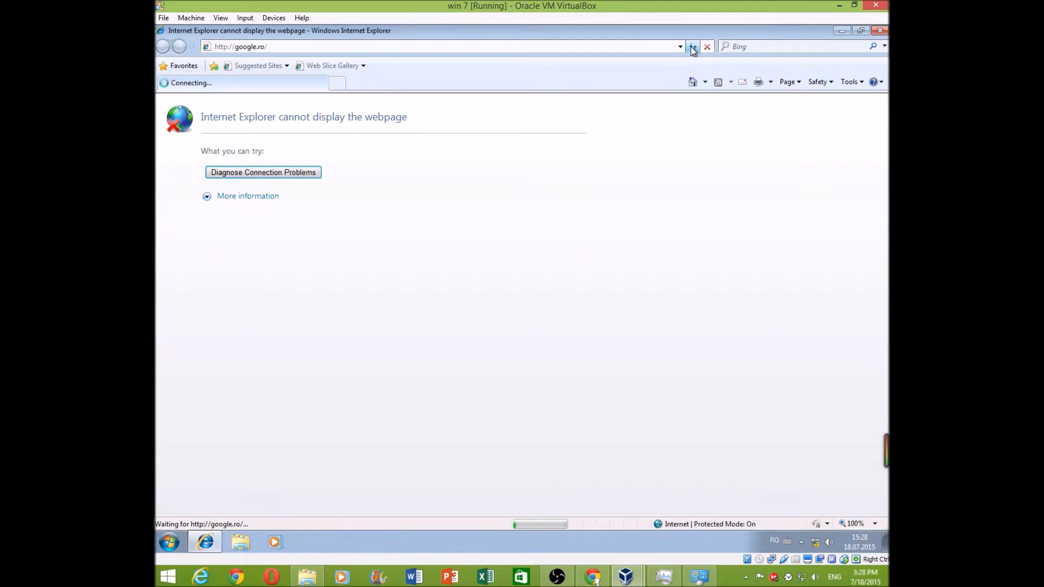
Step: Open the guest's Network and Sharing Center, start the new connection wizard and close it without setting anything up
click(816, 542)
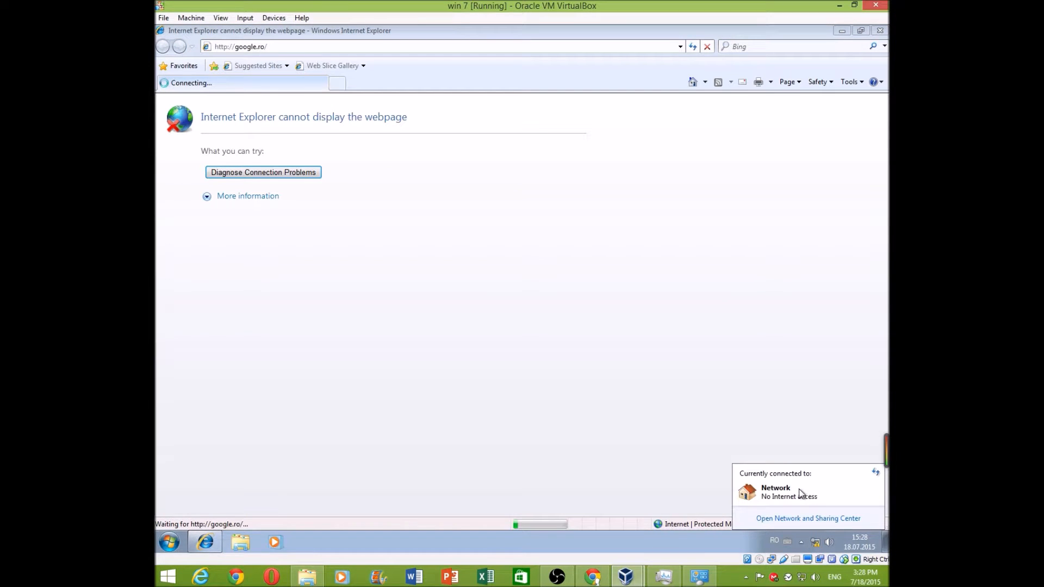
click(815, 515)
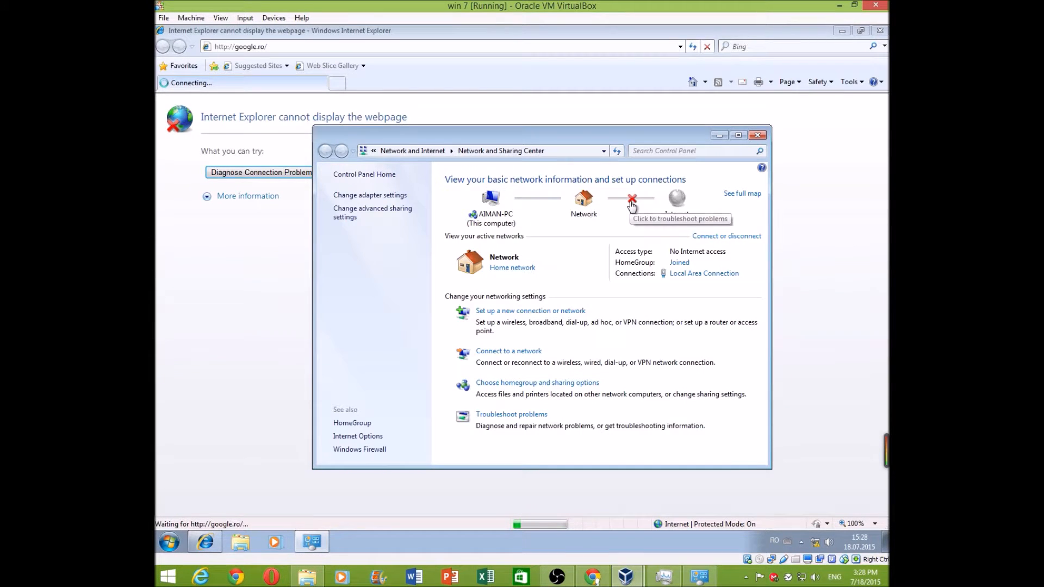
click(527, 311)
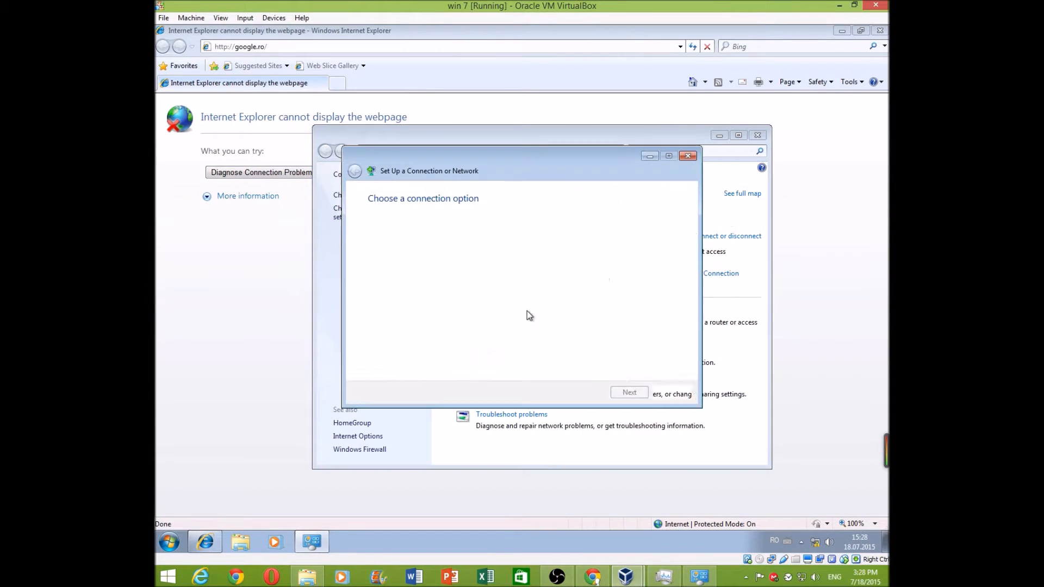
click(688, 156)
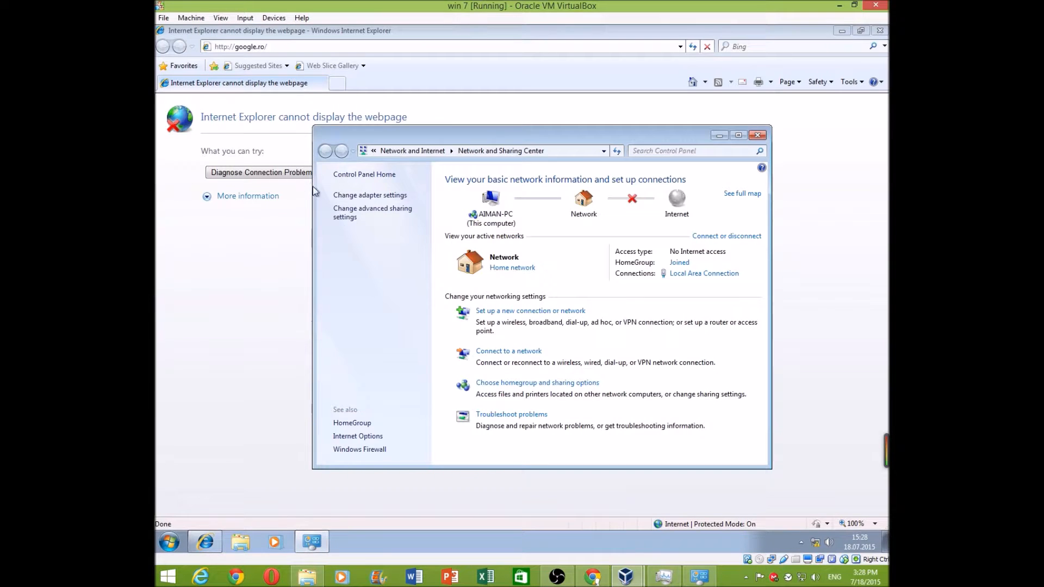
Step: Open the guest's adapter settings, view the status of Local Area Connection and close the status dialog
click(368, 175)
click(326, 151)
click(373, 196)
click(374, 202)
double_click(374, 201)
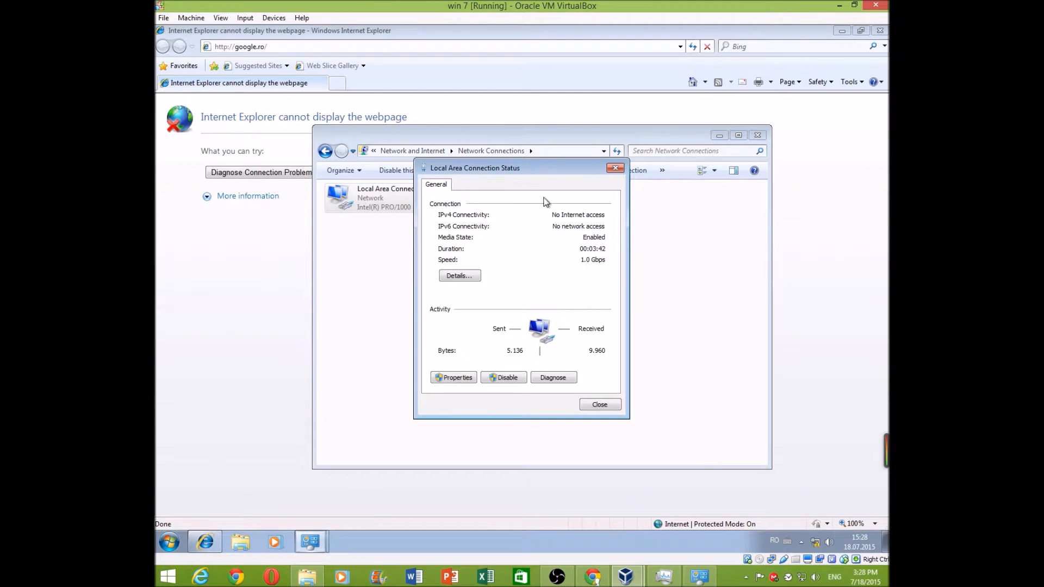
click(615, 168)
Step: Try to bridge the guest's Local Area Connection, dismiss the message and close the Network Connections window
right_click(406, 210)
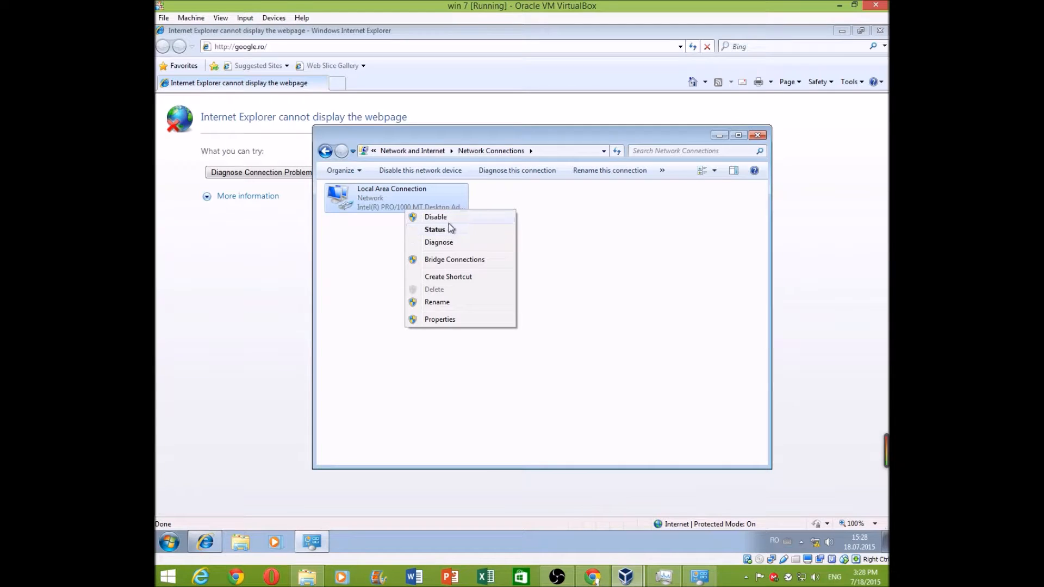
click(498, 261)
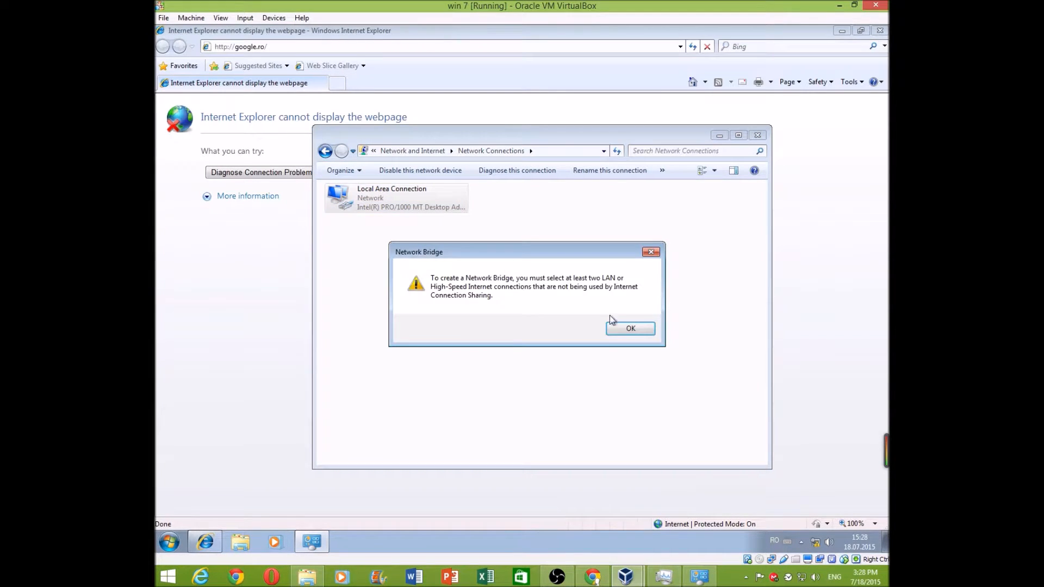
click(644, 330)
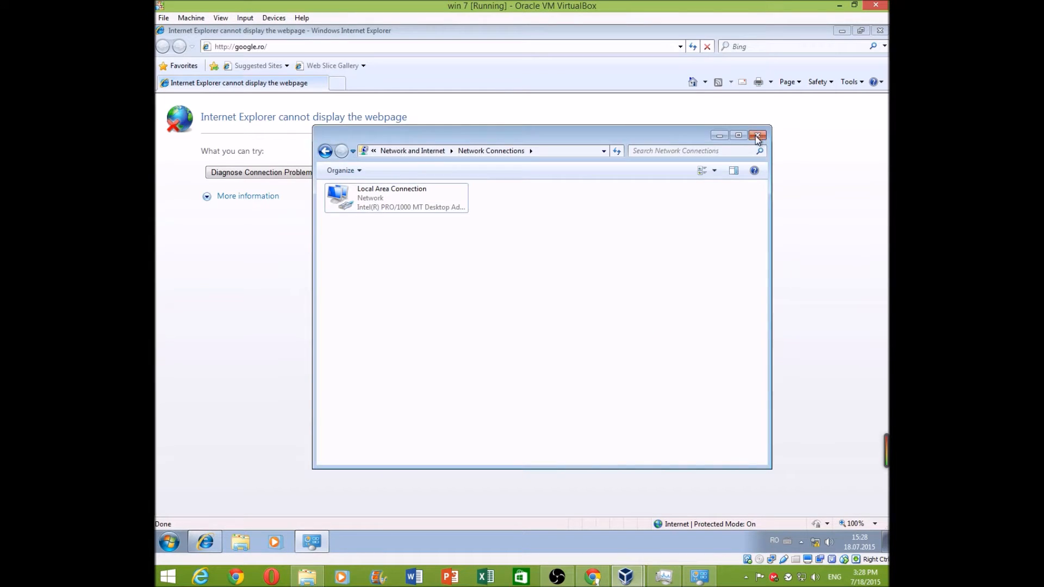
click(758, 135)
right_click(693, 238)
click(831, 418)
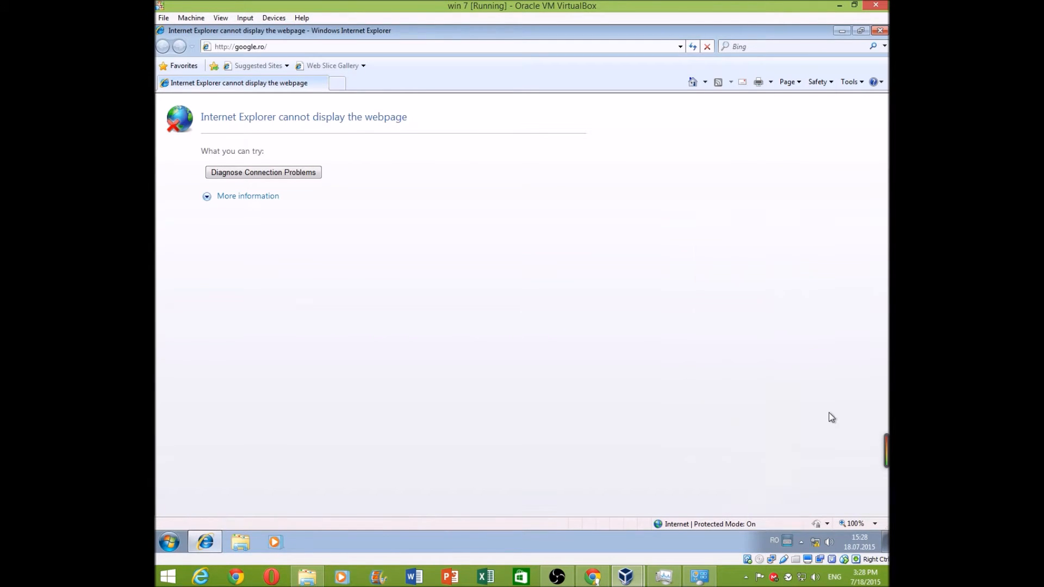
Step: Compare the network connection status of the guest with that of the host computer
click(817, 542)
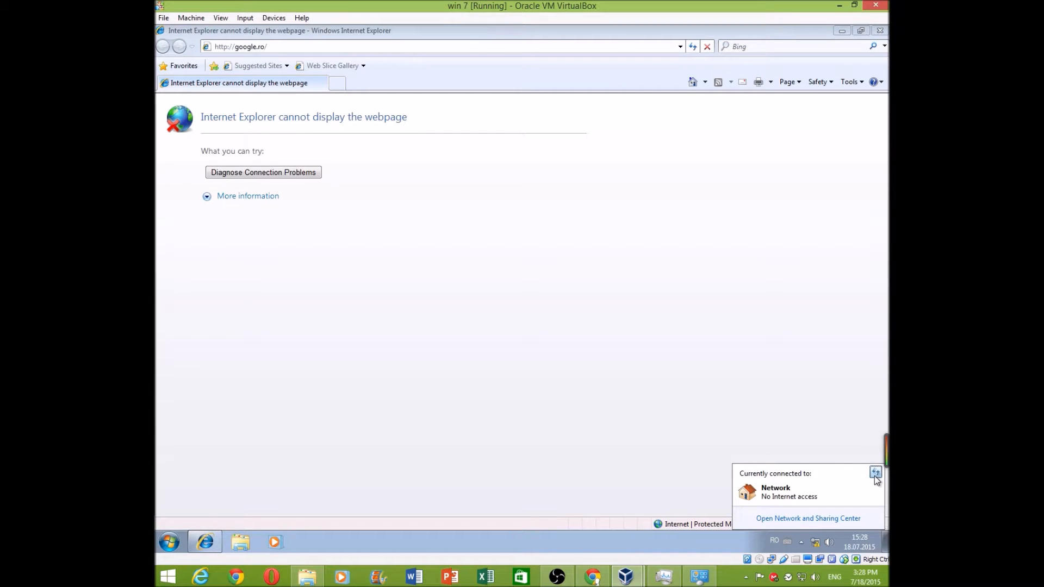
click(816, 447)
click(805, 580)
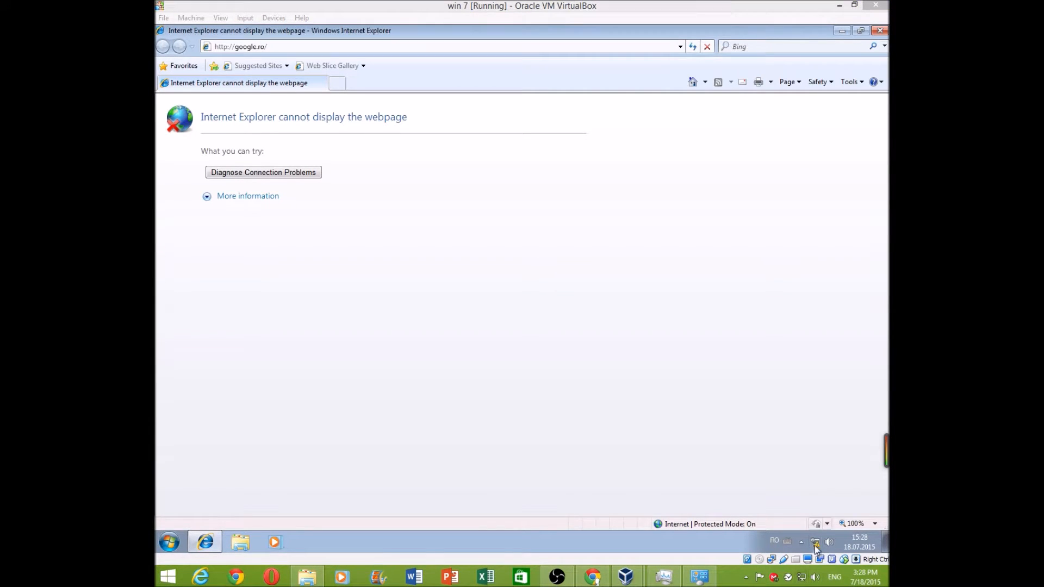
click(804, 581)
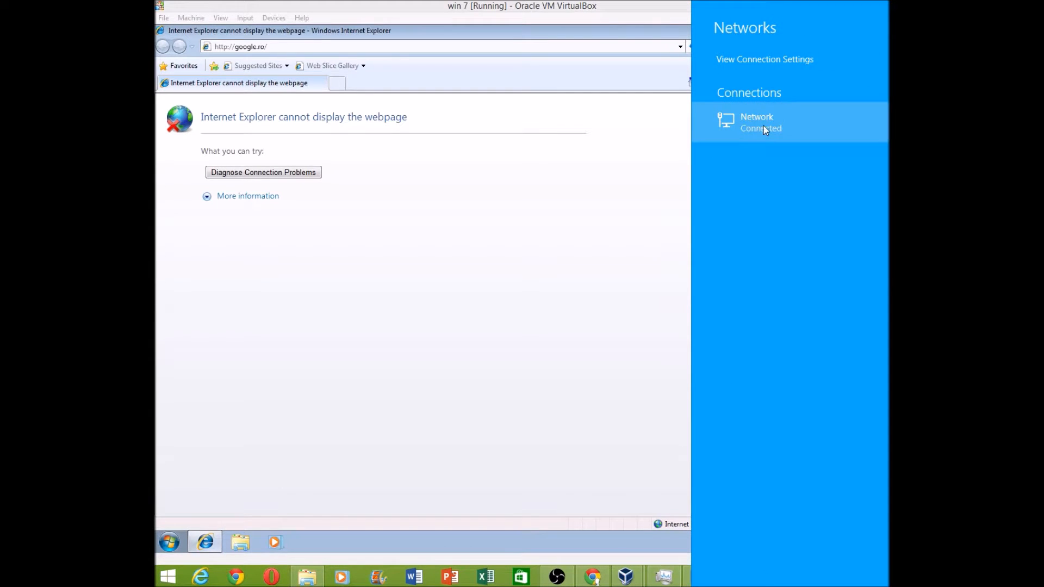
click(609, 179)
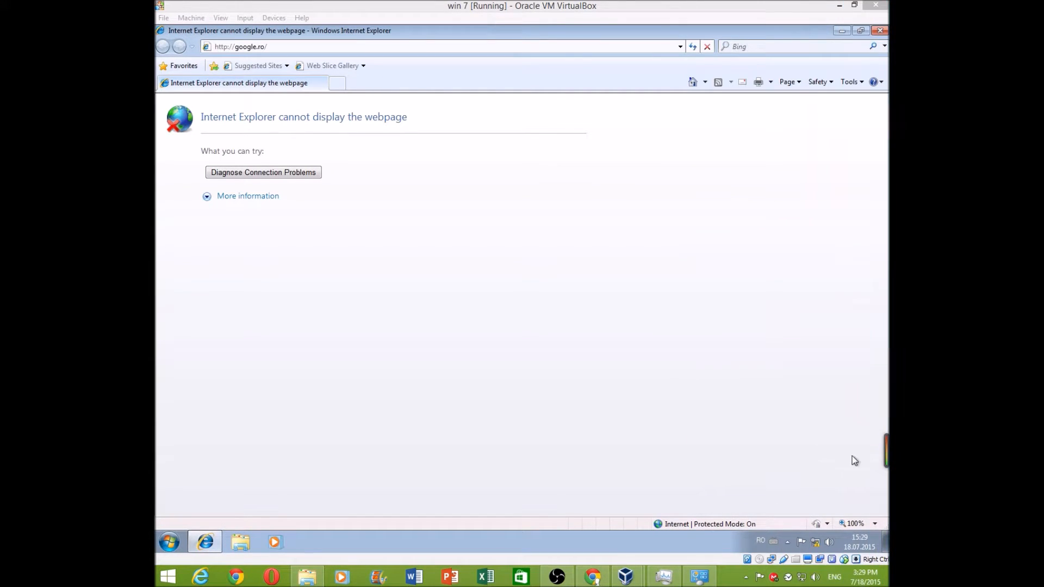
click(815, 542)
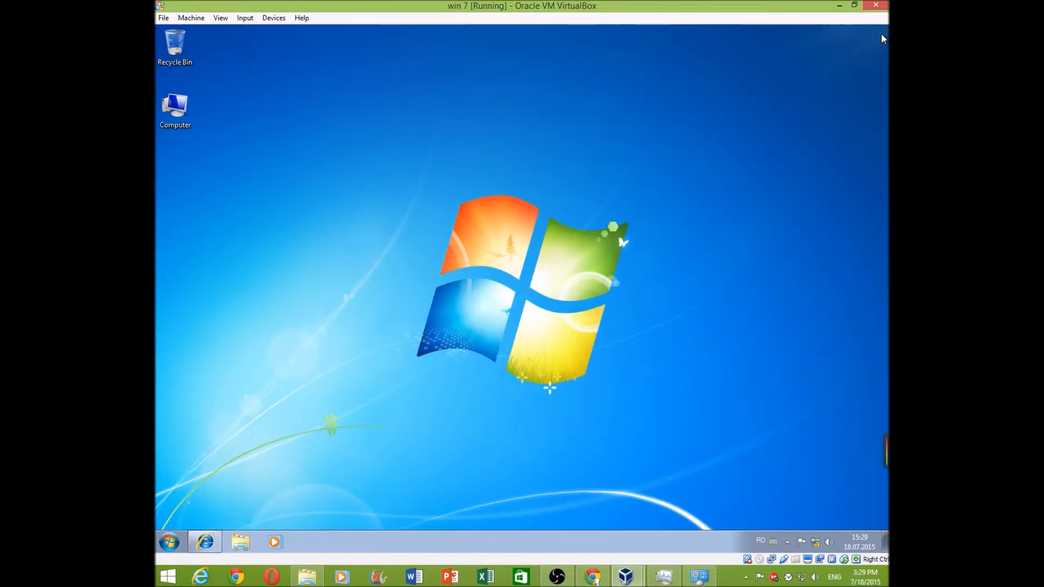
Step: Close Internet Explorer in the guest and minimize the virtual machine window to show the host desktop
click(881, 33)
click(839, 5)
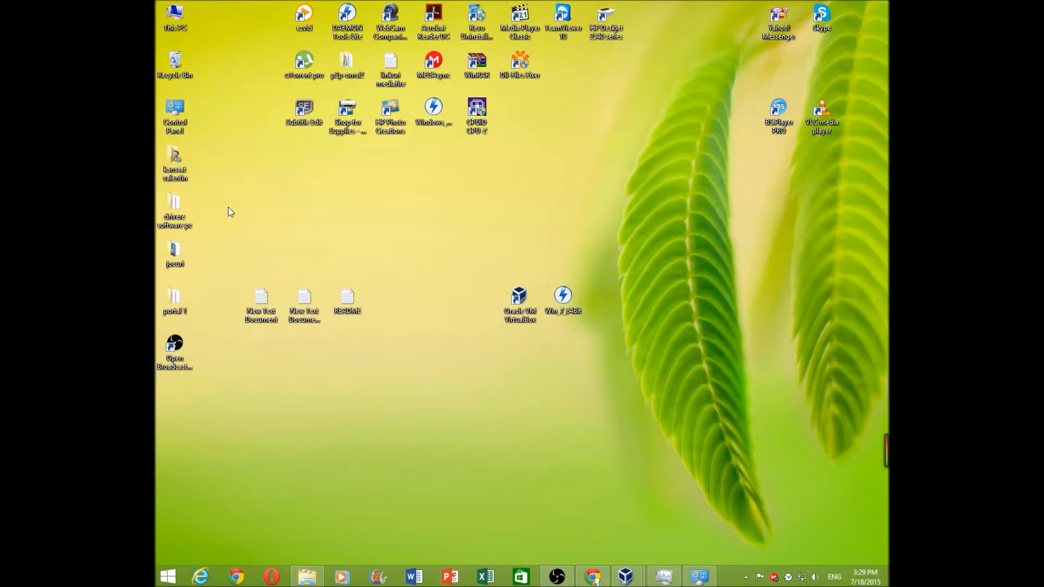
Step: Launch Internet Explorer in the guest to test its Internet connection and close the browser
click(558, 577)
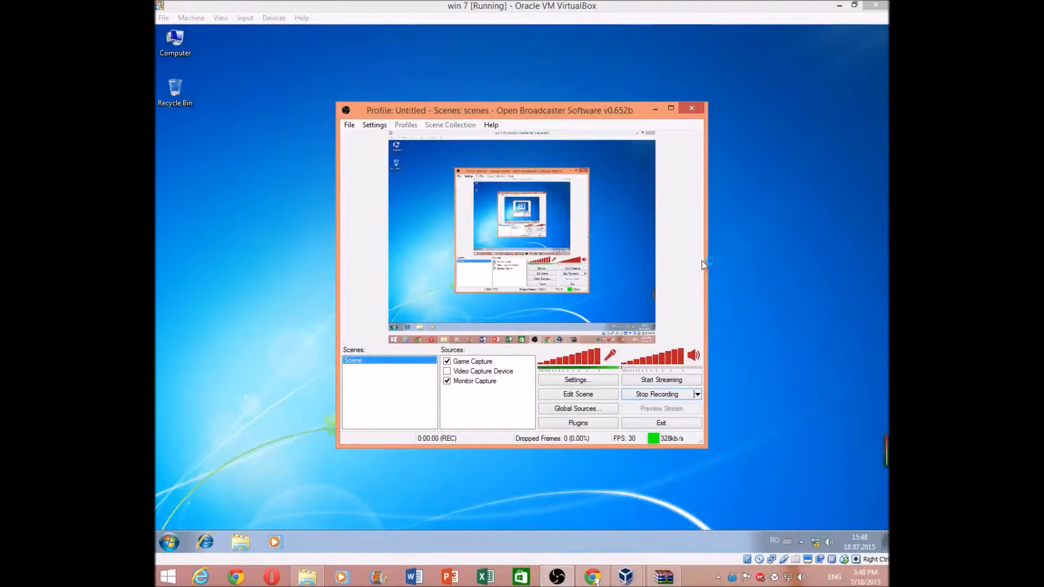
click(656, 109)
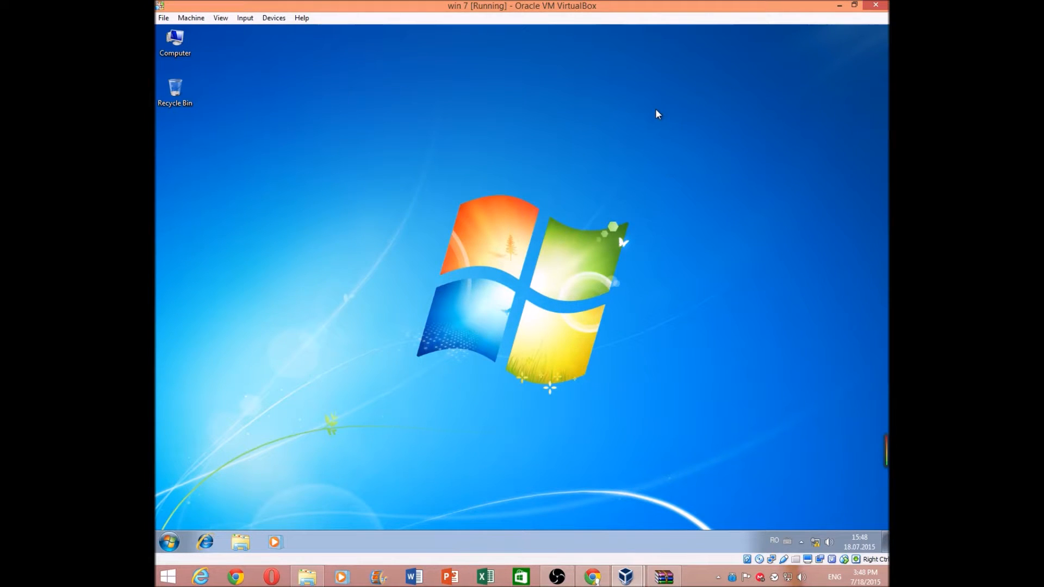
click(214, 544)
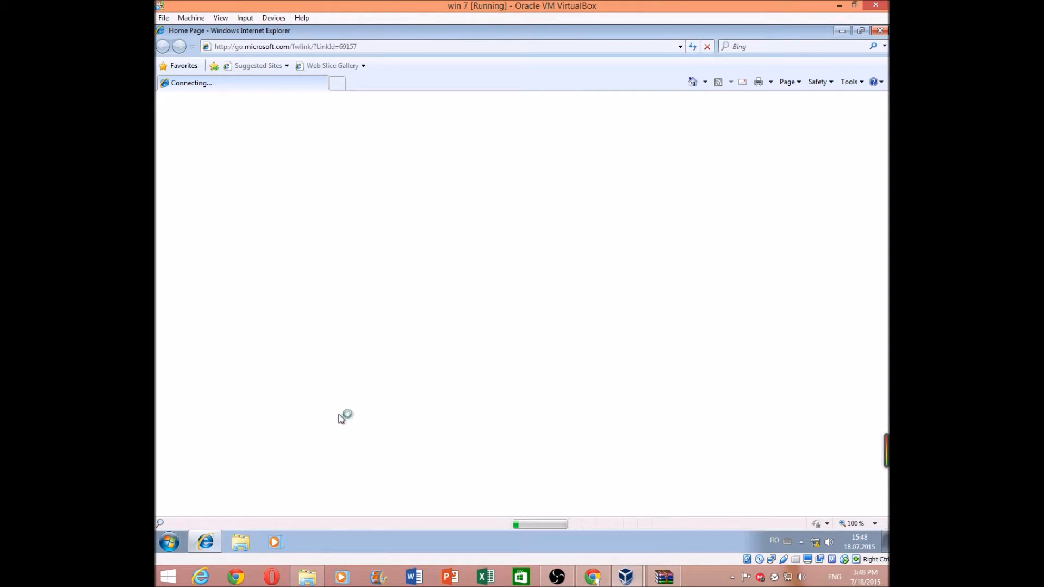
click(884, 31)
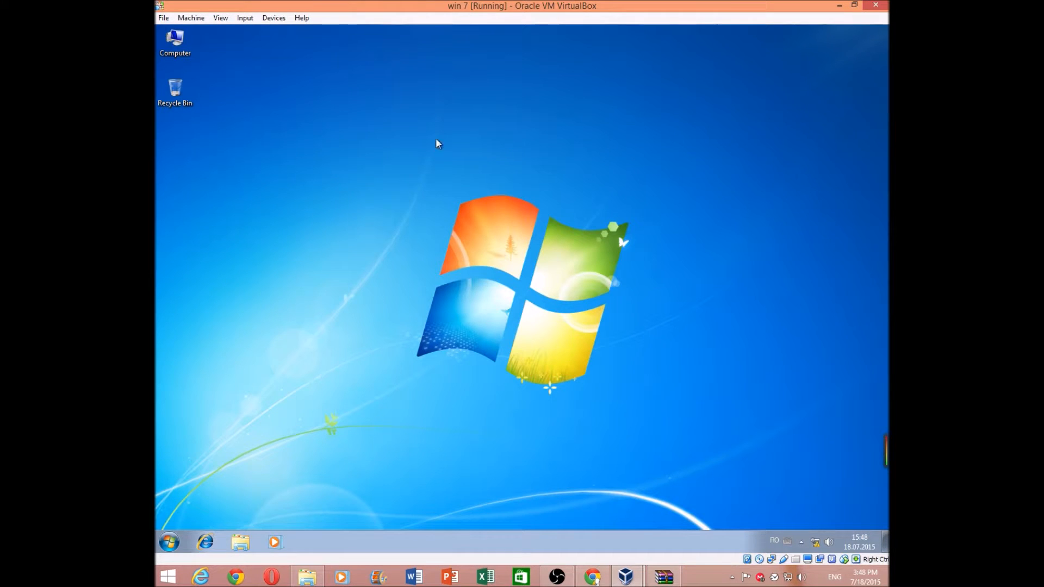
Step: Shut down Windows in the guest and power off the virtual machine
click(169, 542)
click(334, 509)
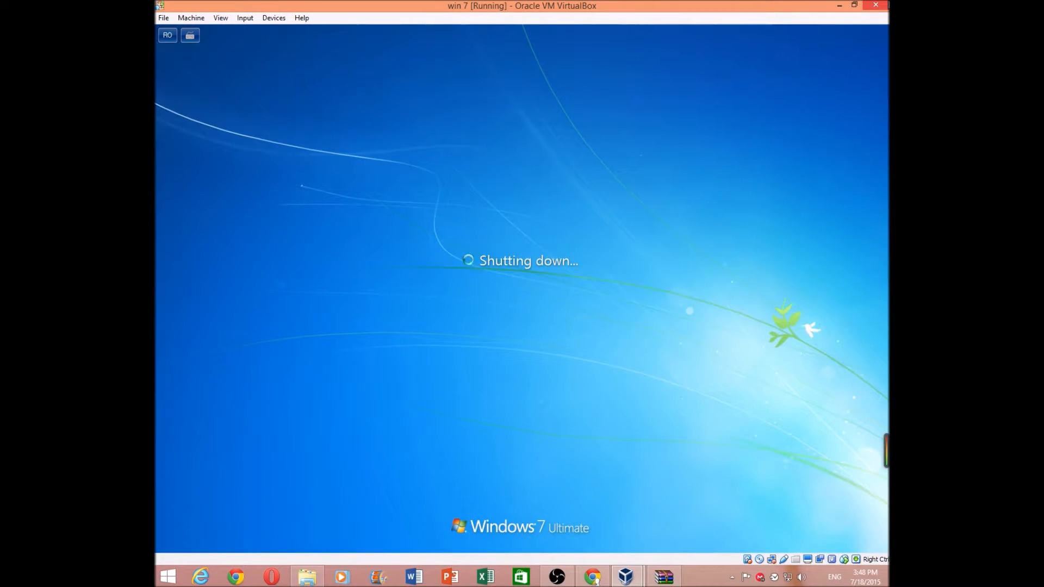
click(882, 3)
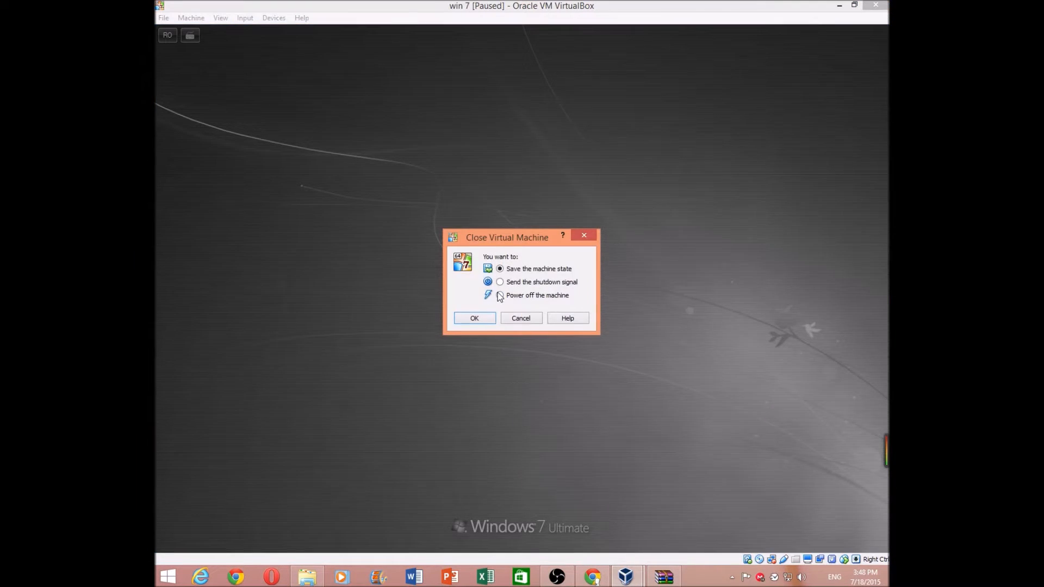
click(475, 318)
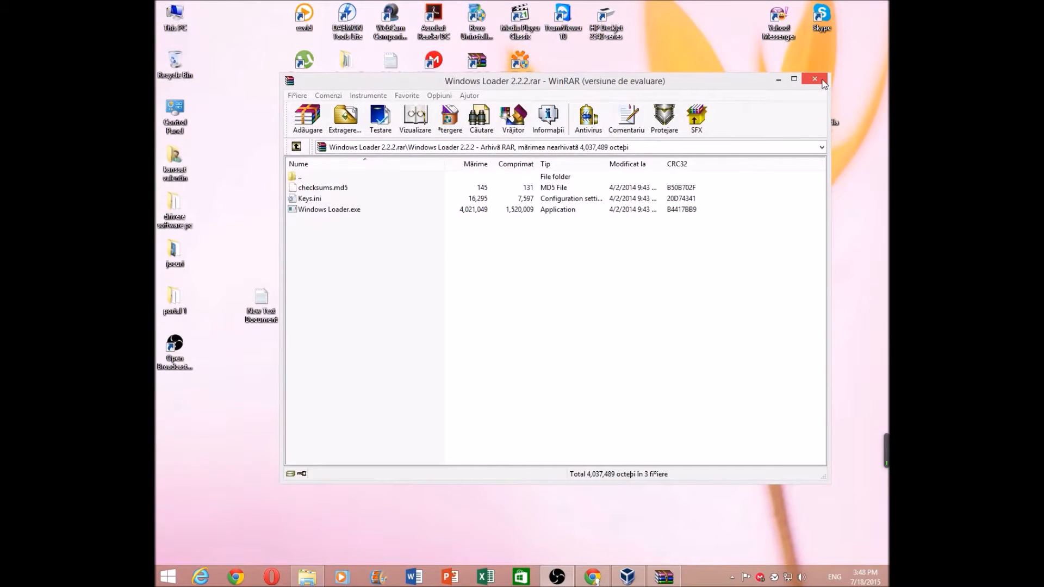
Step: Extract the Windows Loader 2.2.2 folder from the archive to the host desktop and open the extracted folder
drag(479, 85, 577, 105)
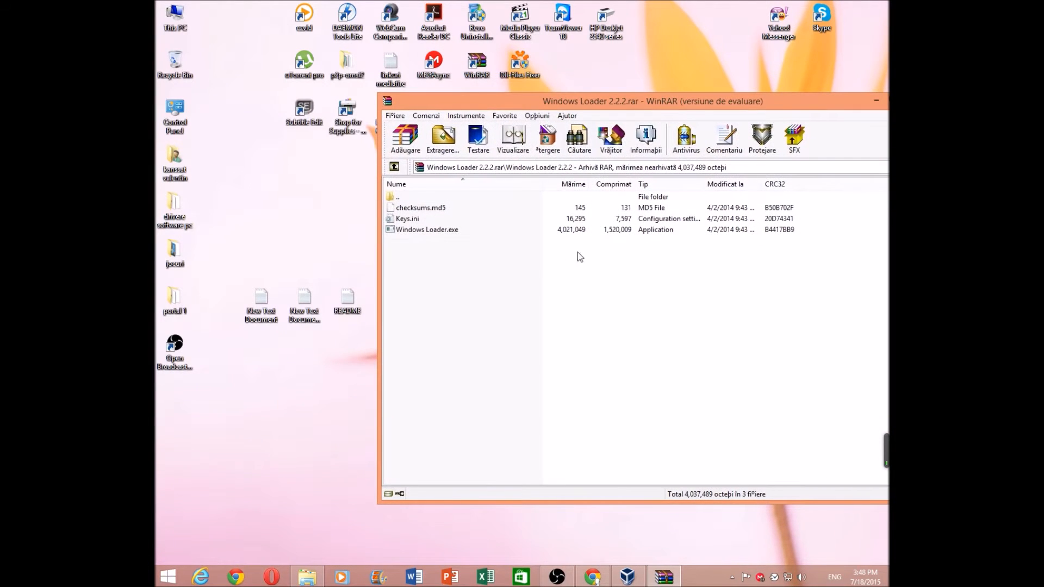
click(399, 170)
double_click(429, 210)
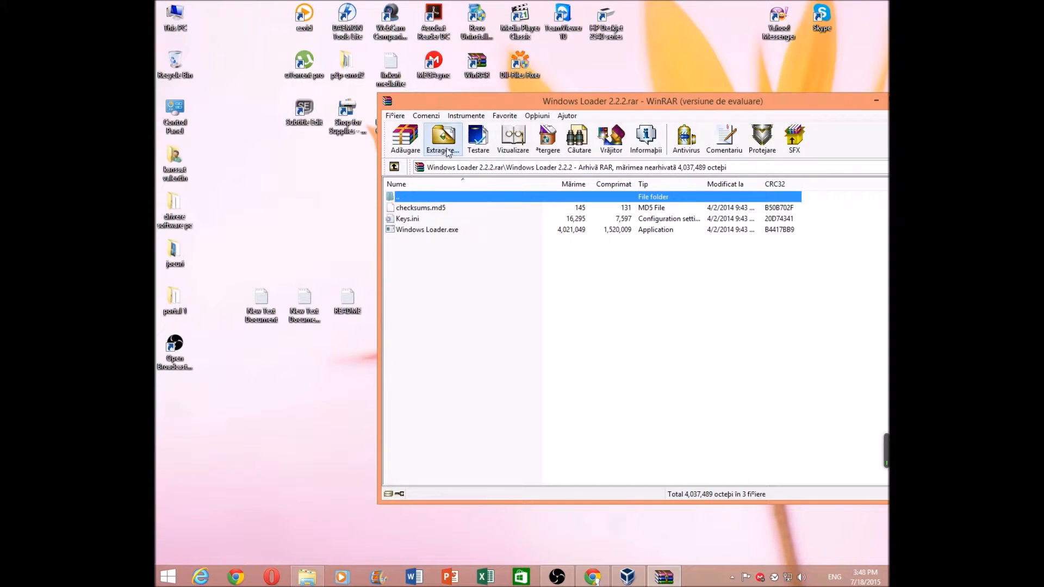
click(395, 168)
click(443, 140)
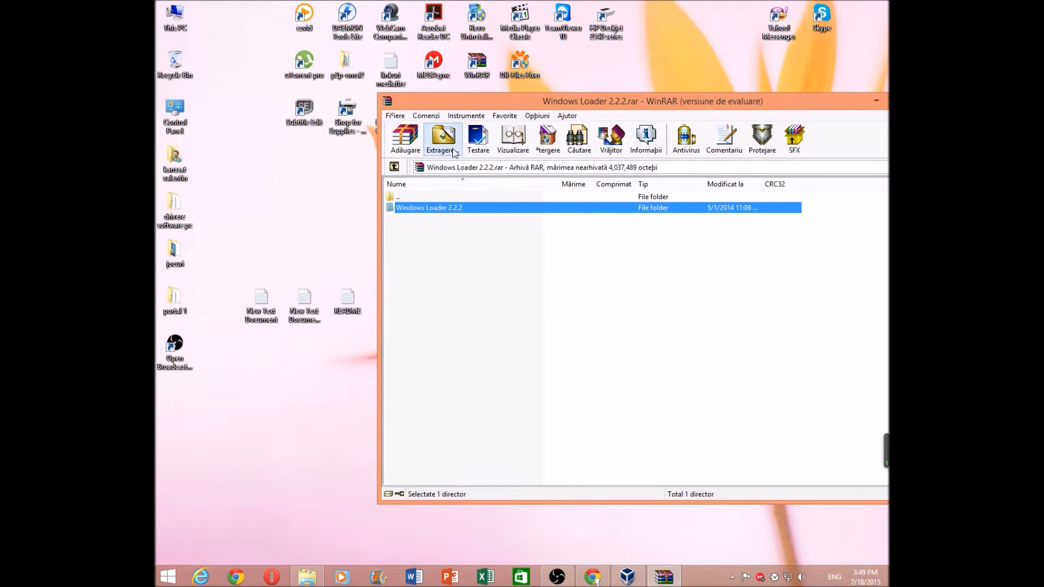
click(679, 236)
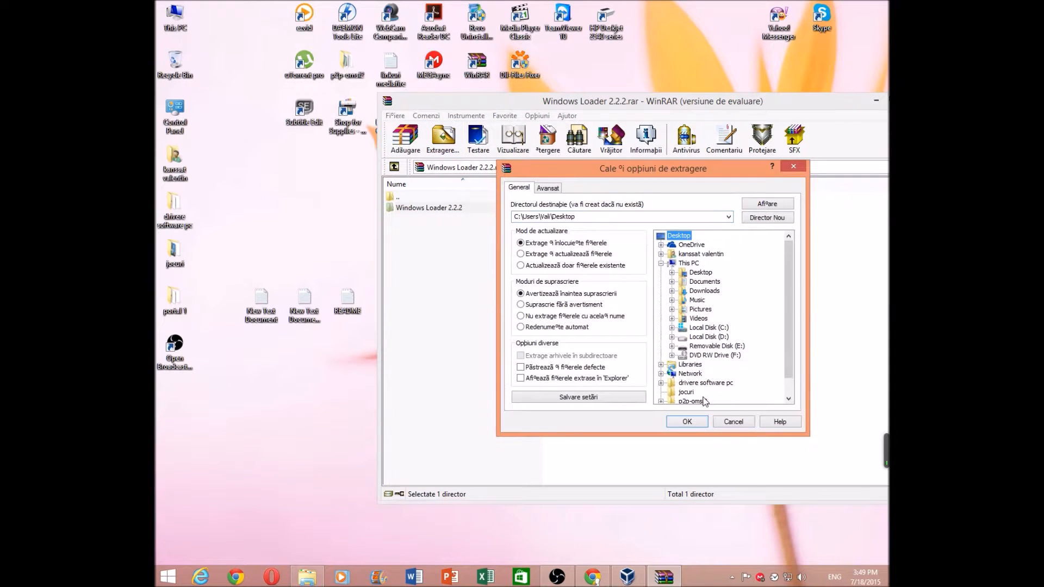
click(697, 423)
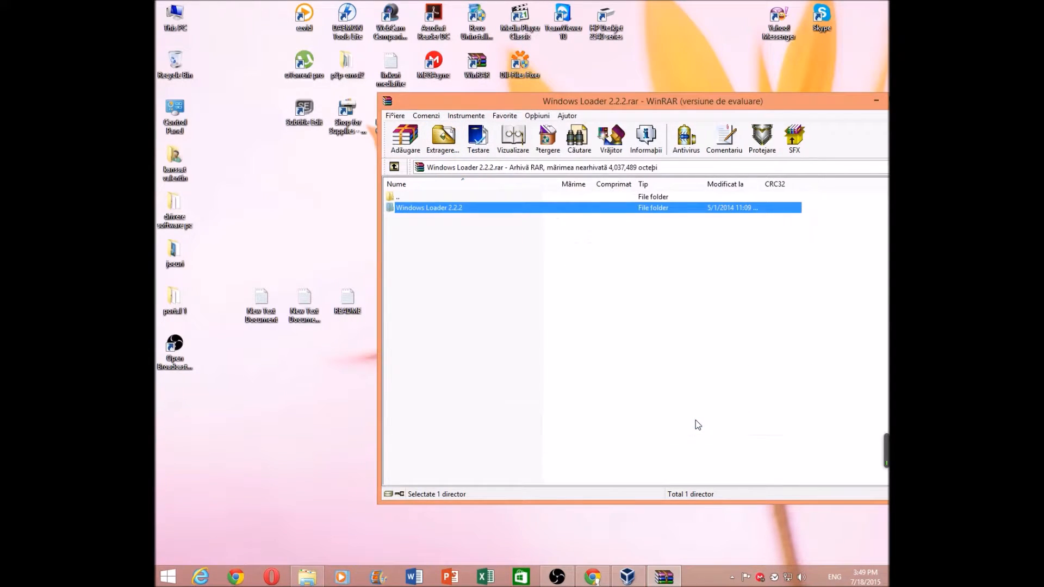
click(185, 393)
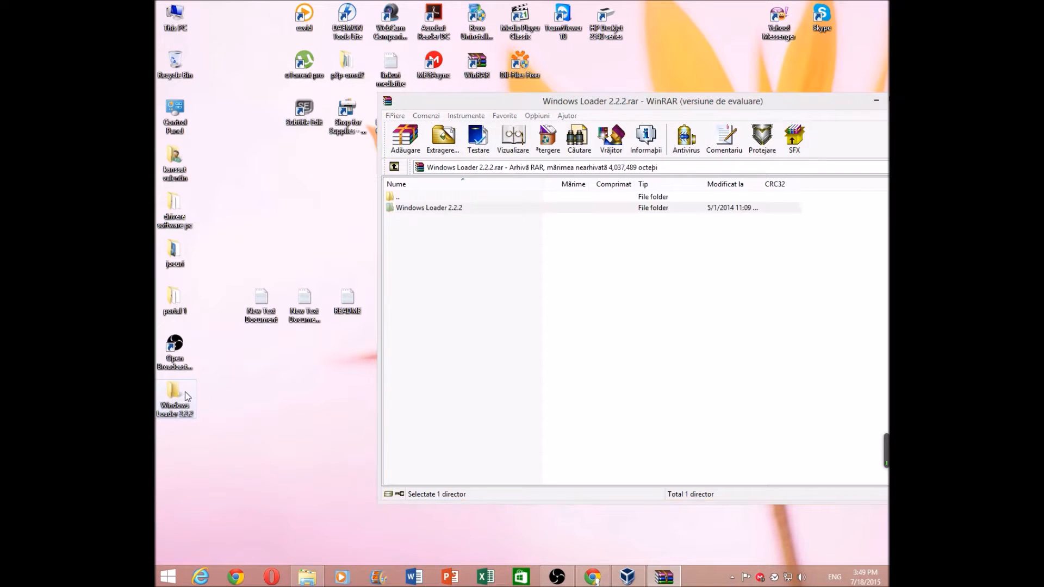
double_click(185, 391)
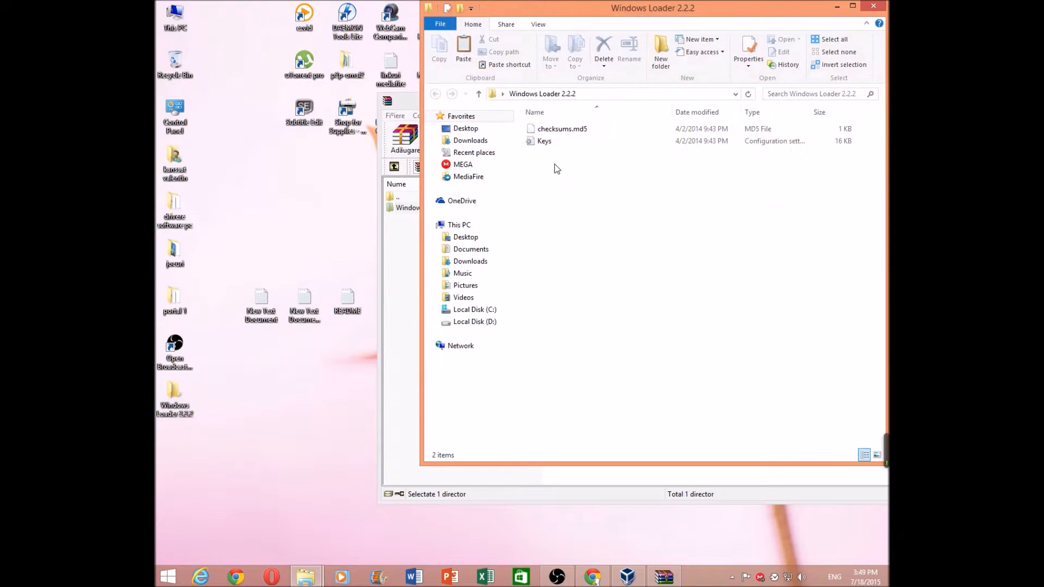
Step: Copy Windows Loader.exe out of the archive into the extracted Windows Loader 2.2.2 folder and close the archive
drag(594, 10, 873, 58)
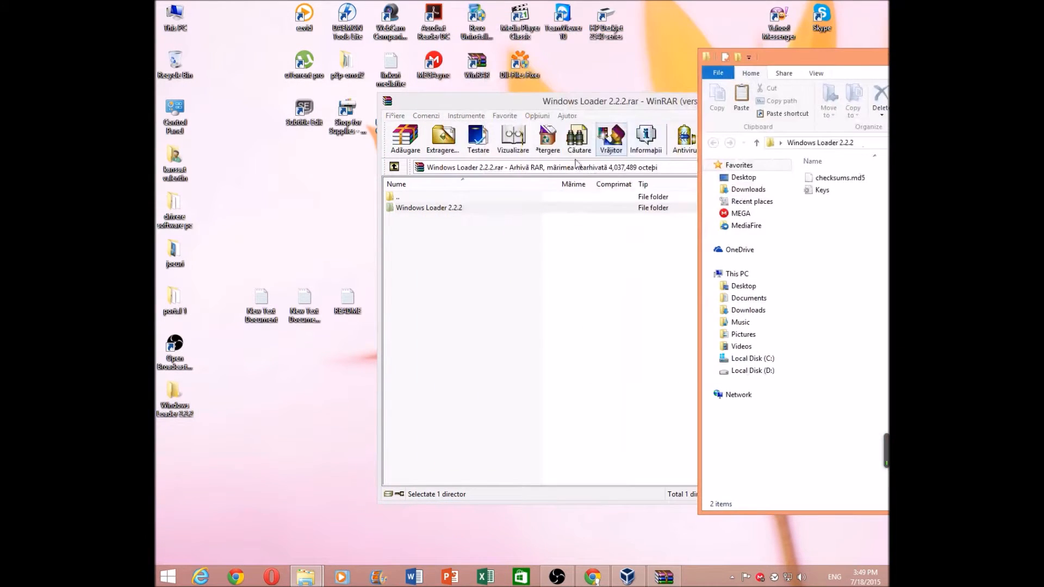
double_click(544, 207)
drag(513, 229, 319, 392)
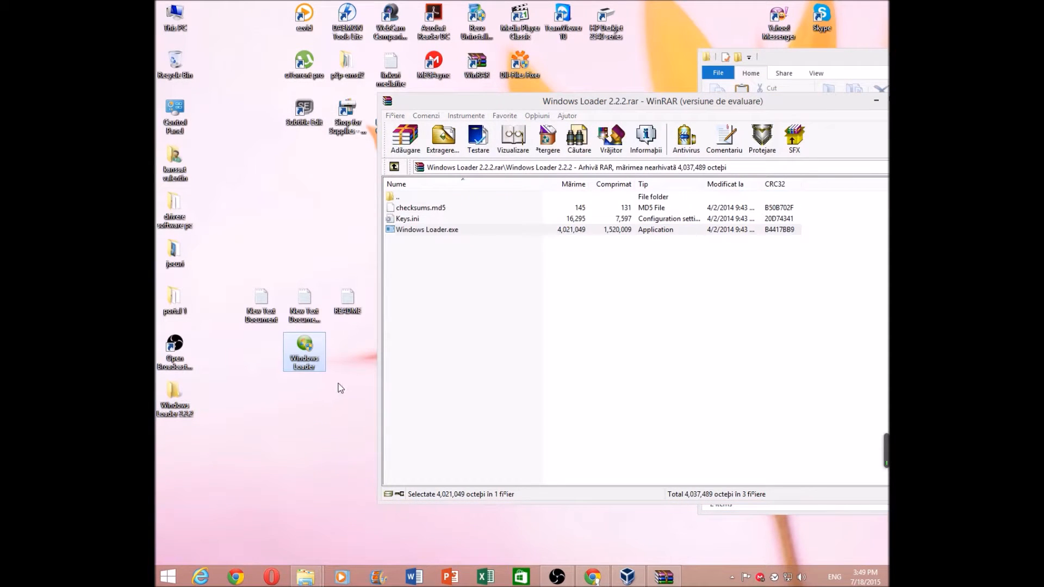
drag(866, 104, 809, 111)
click(856, 105)
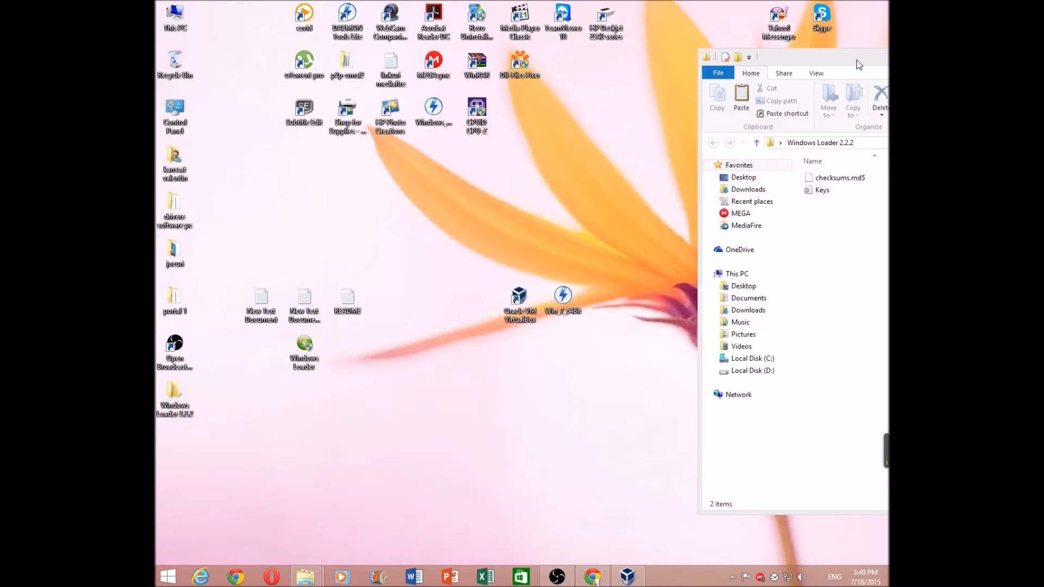
drag(856, 60, 541, 54)
drag(310, 343, 620, 270)
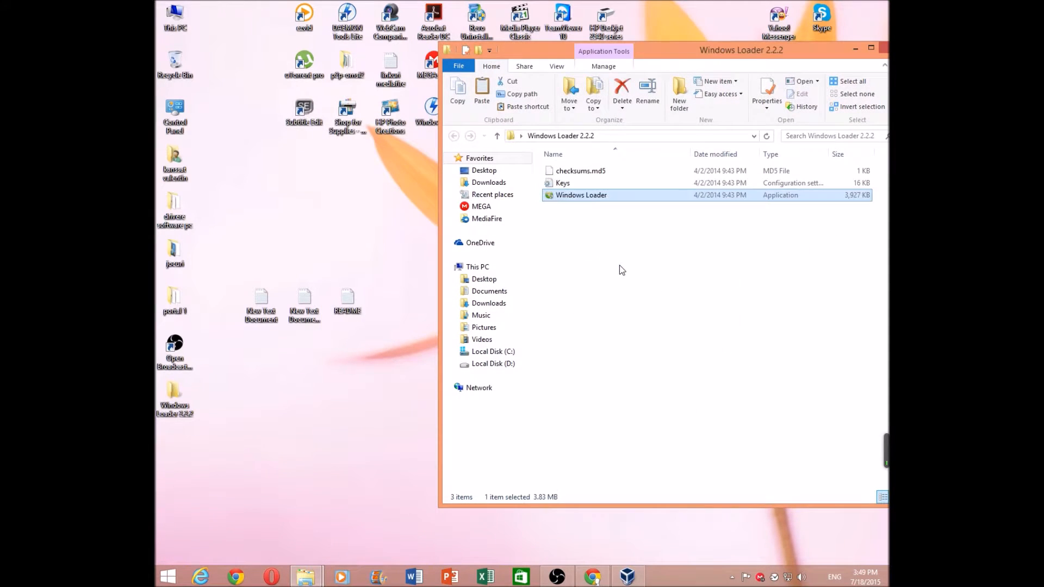
Step: Run Windows Loader as administrator on the host, view its OS information, close it and minimize the folder window
right_click(586, 198)
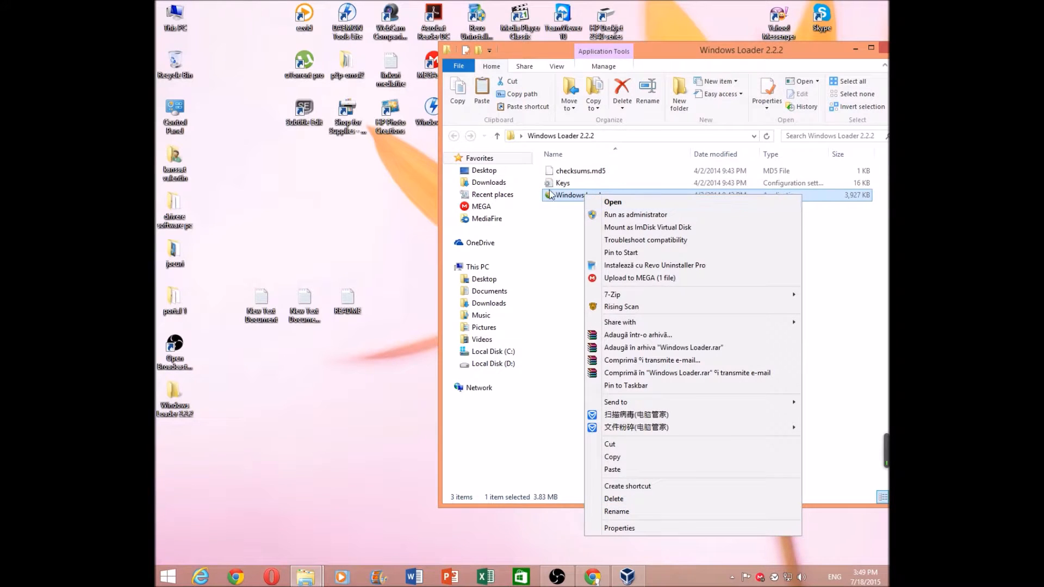
click(624, 215)
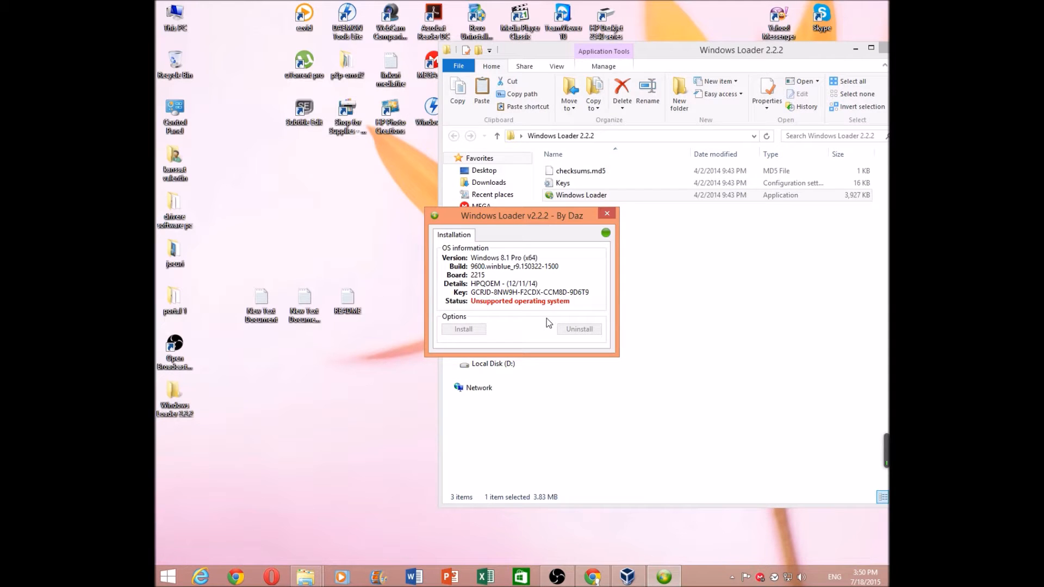
click(464, 239)
click(607, 213)
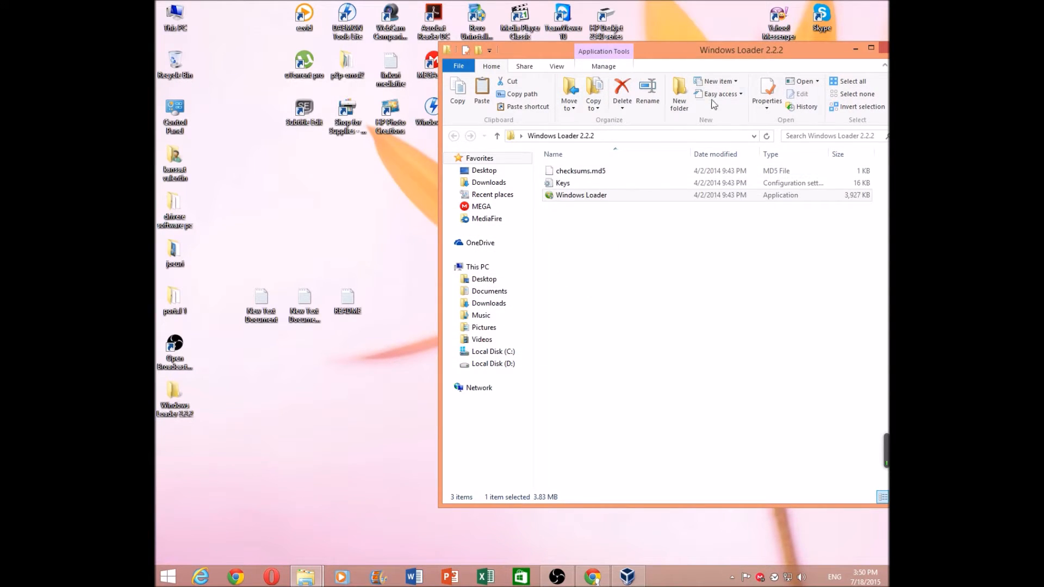
drag(721, 46, 617, 48)
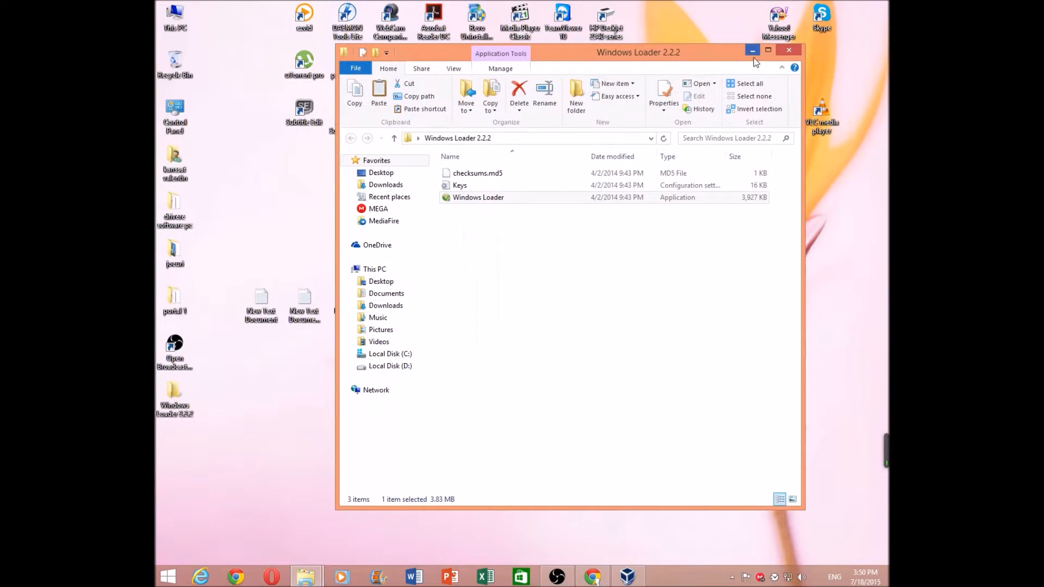
click(752, 52)
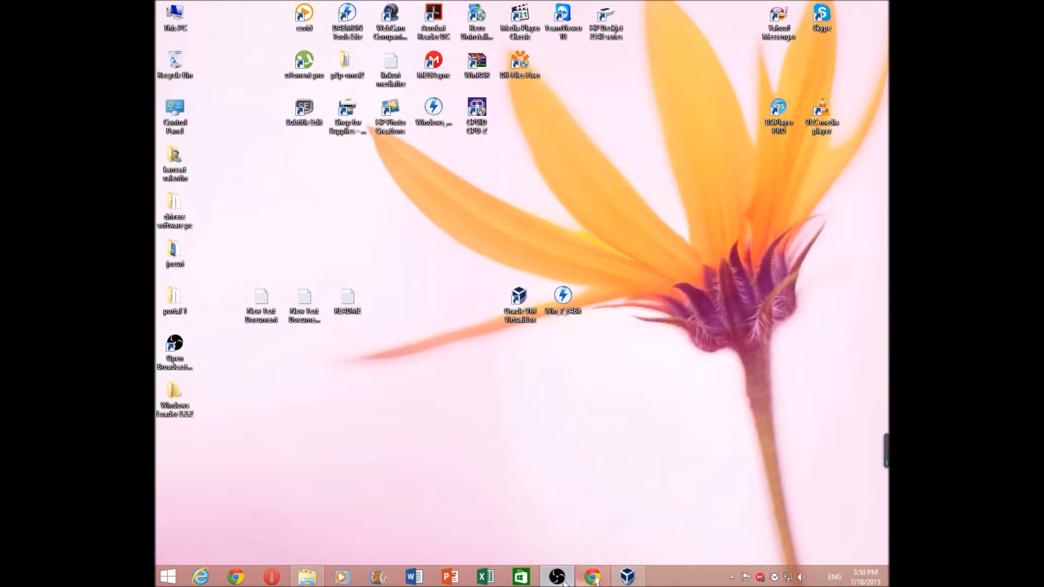
Step: Attach network Adapter 1 of the win 7 machine to Bridged Adapter using Broadcom NetXtreme Gigabit Ethernet Plus and save the settings
click(628, 577)
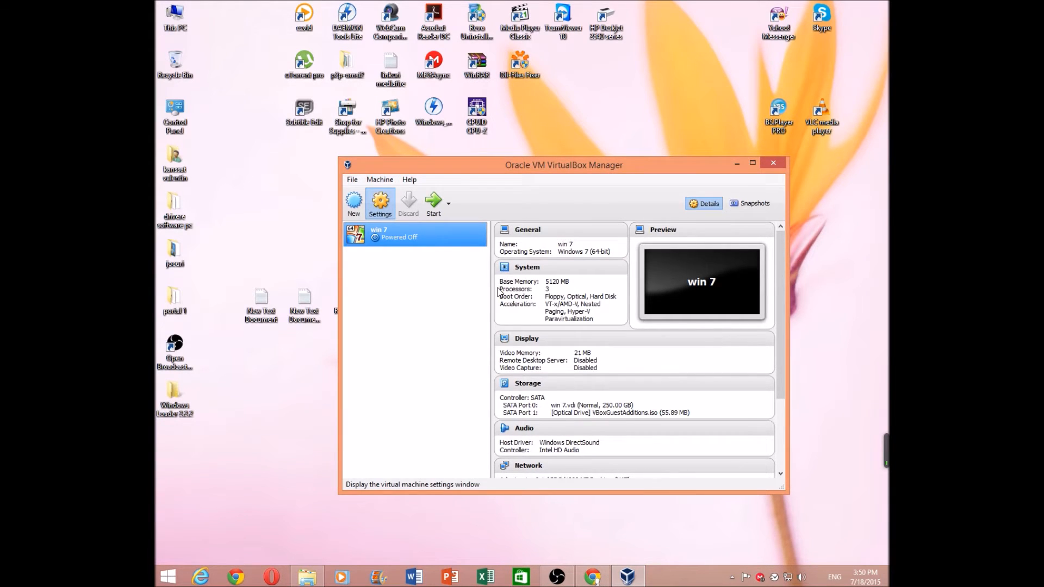
click(390, 309)
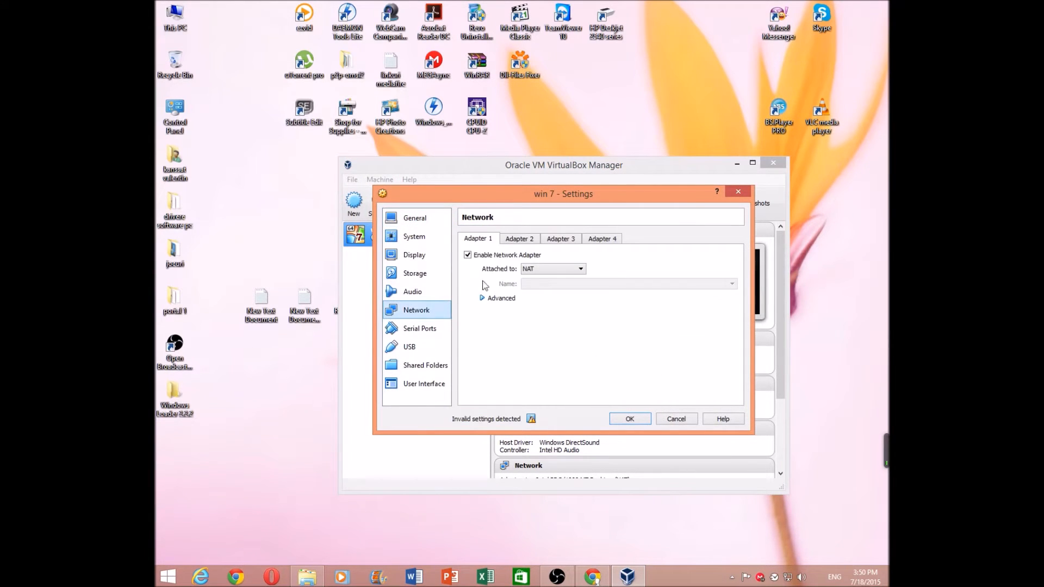
click(514, 255)
click(487, 254)
click(544, 269)
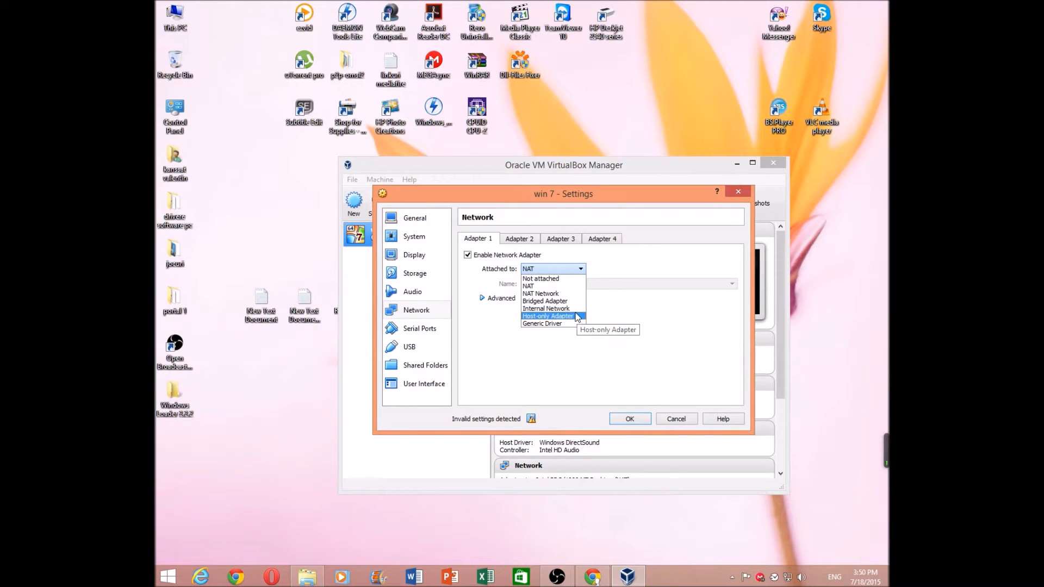
click(570, 323)
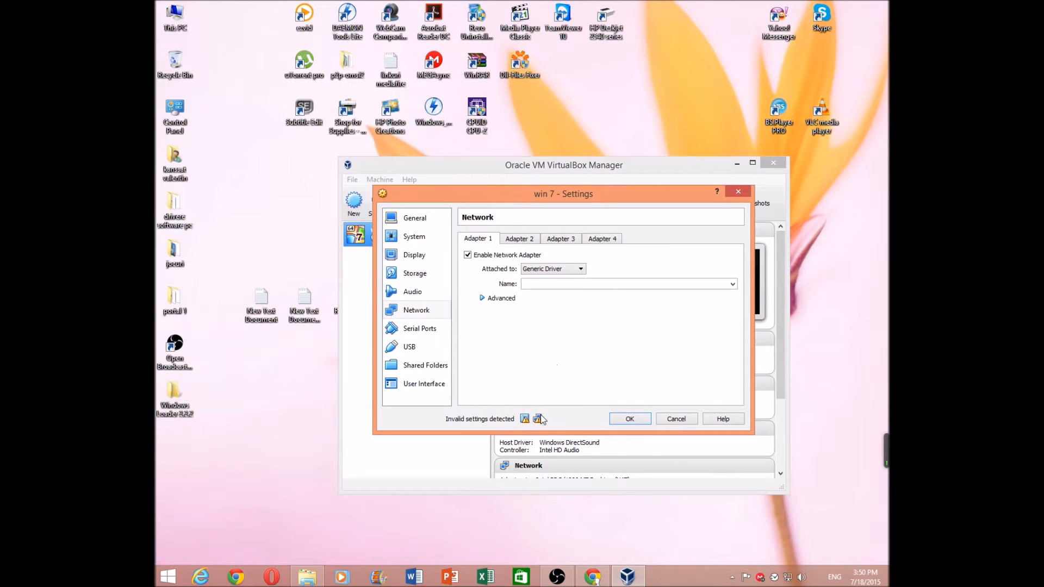
mouse_move(539, 419)
click(581, 270)
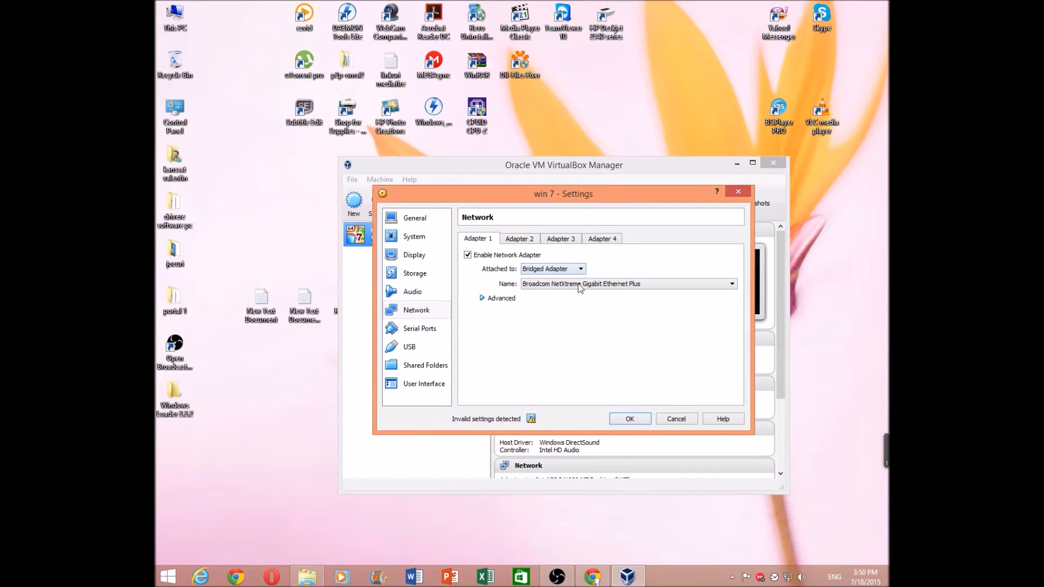
click(577, 285)
click(585, 294)
click(631, 419)
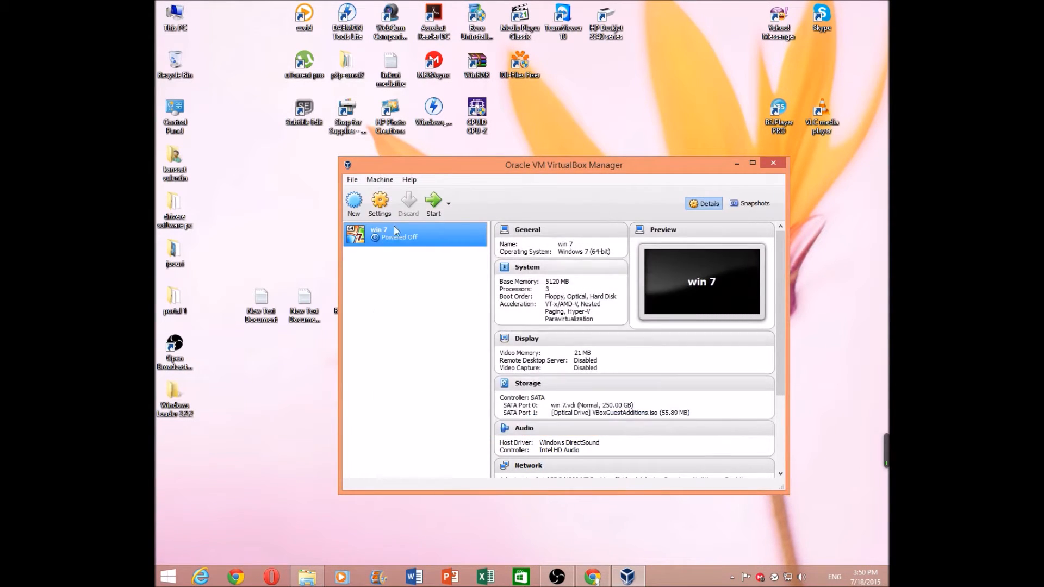
click(737, 163)
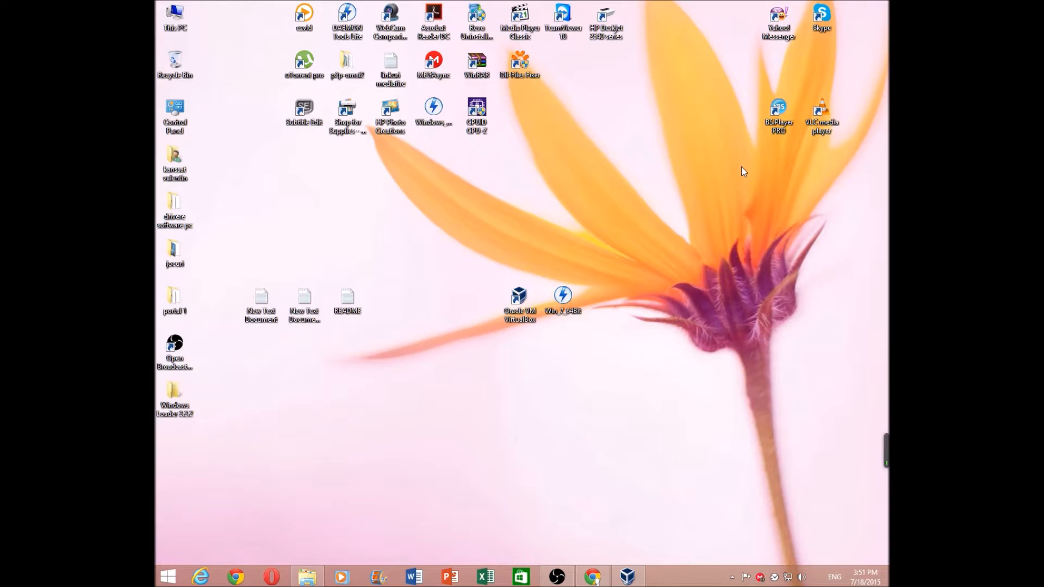
Step: Boot the win 7 virtual machine with the Start Windows Normally option
click(557, 576)
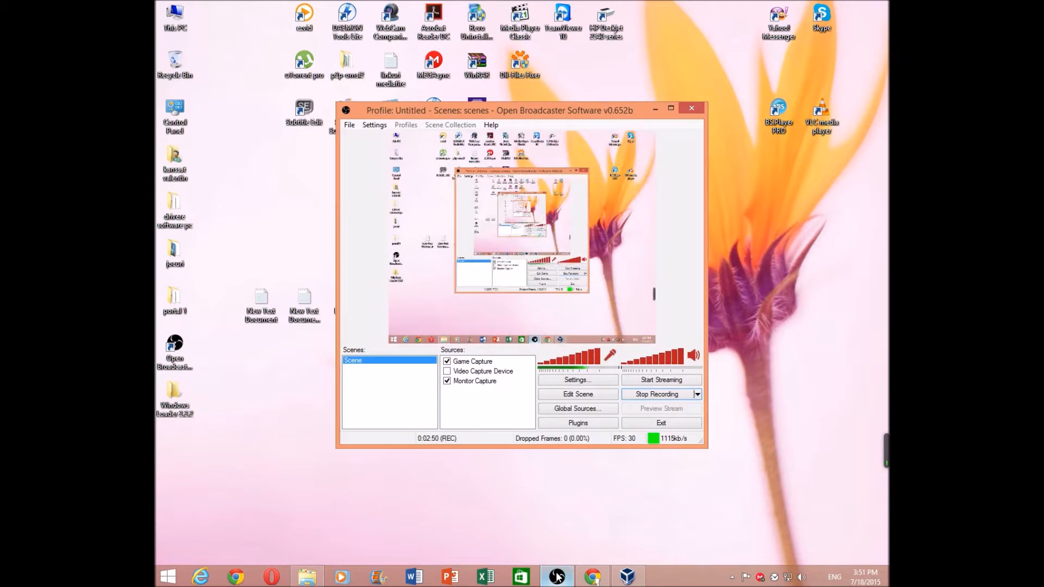
click(656, 111)
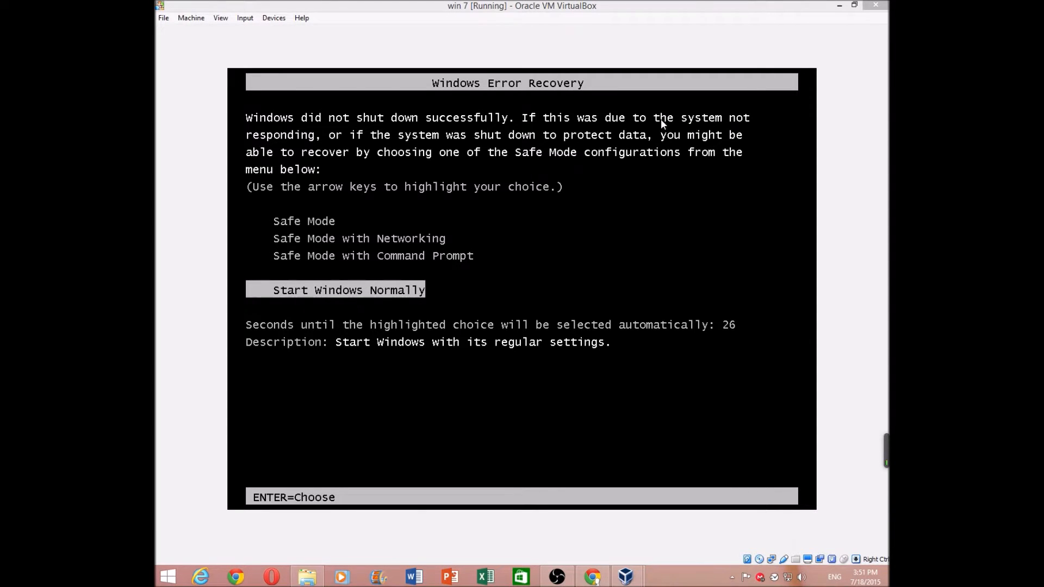
click(661, 120)
key(Return)
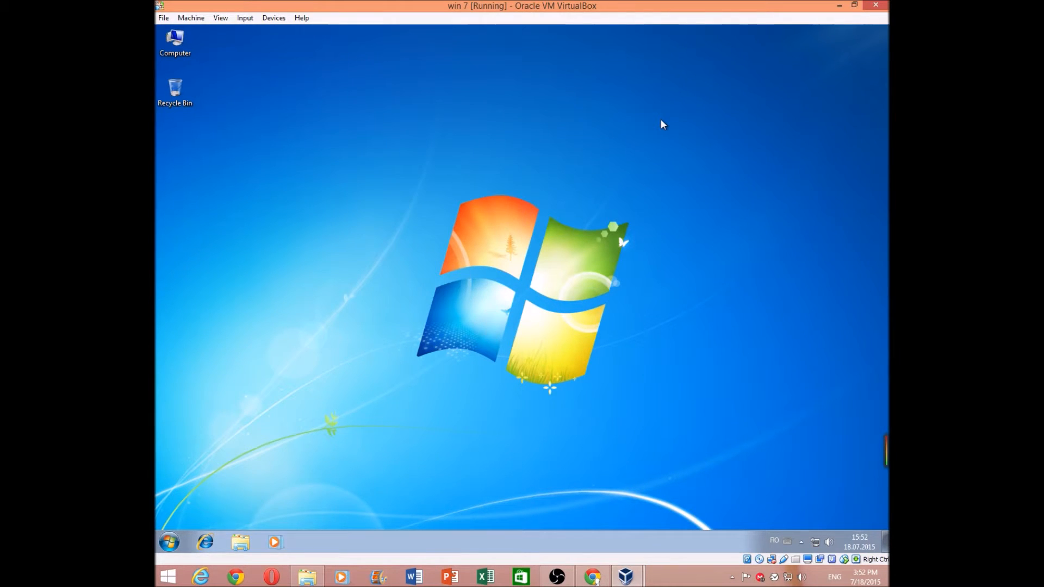
Step: Check the guest's network status and open Internet Explorer to test the Internet connection
click(815, 543)
click(201, 432)
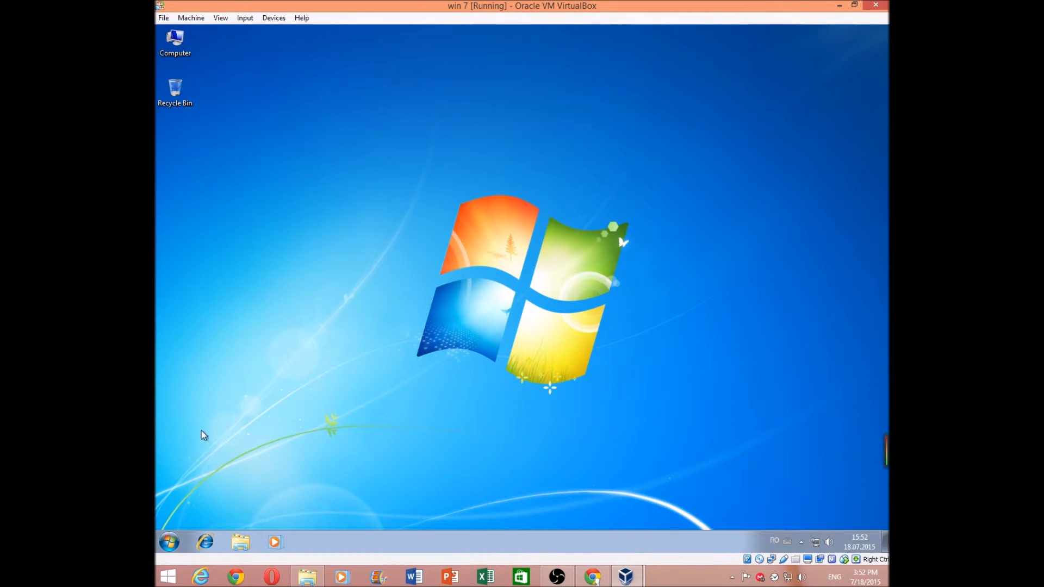
click(201, 547)
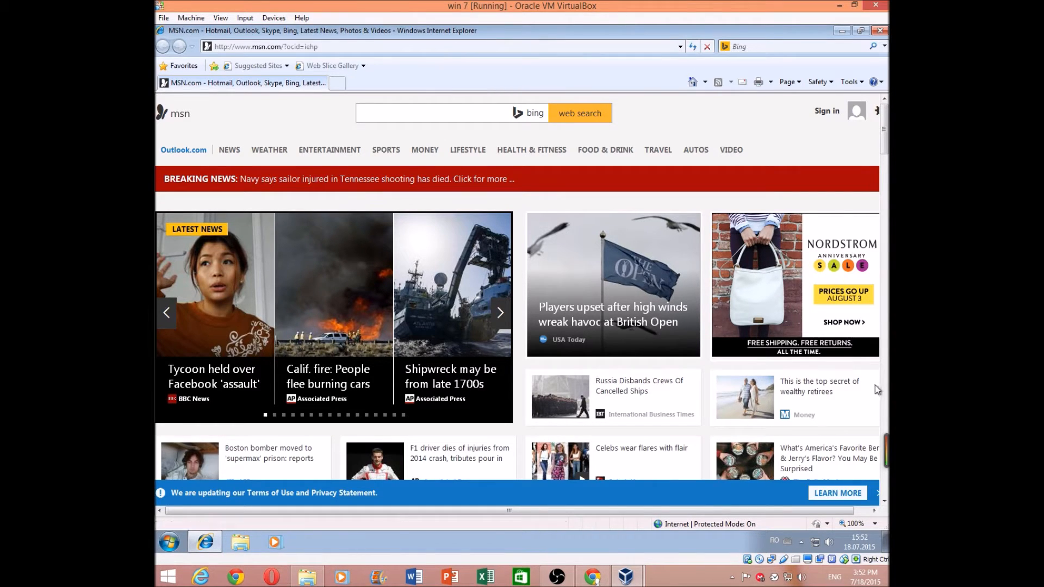
Step: Search the web for "google chrome" in the guest's Internet Explorer and open the Chrome download page
click(421, 43)
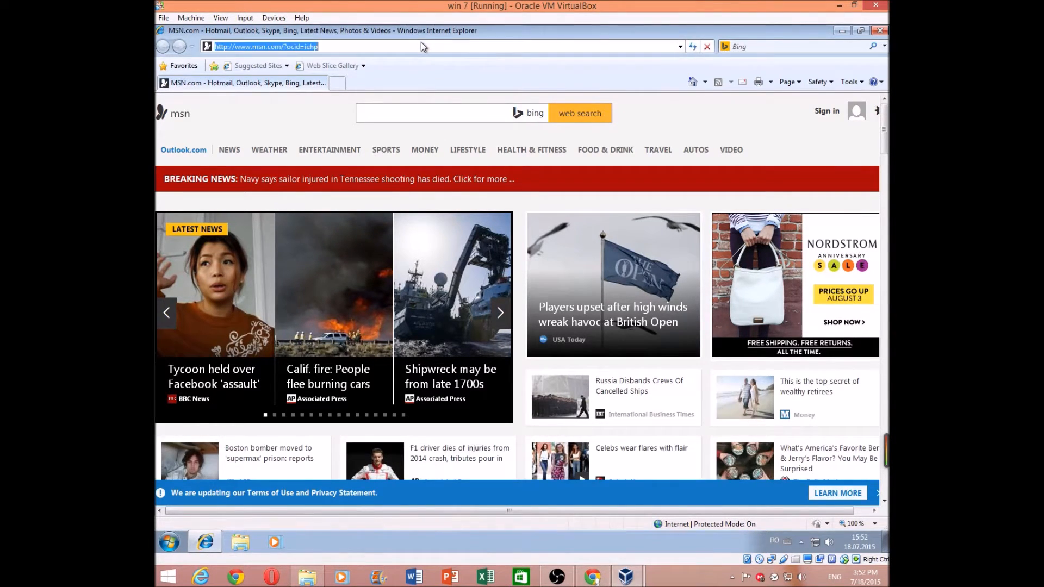
text(googl)
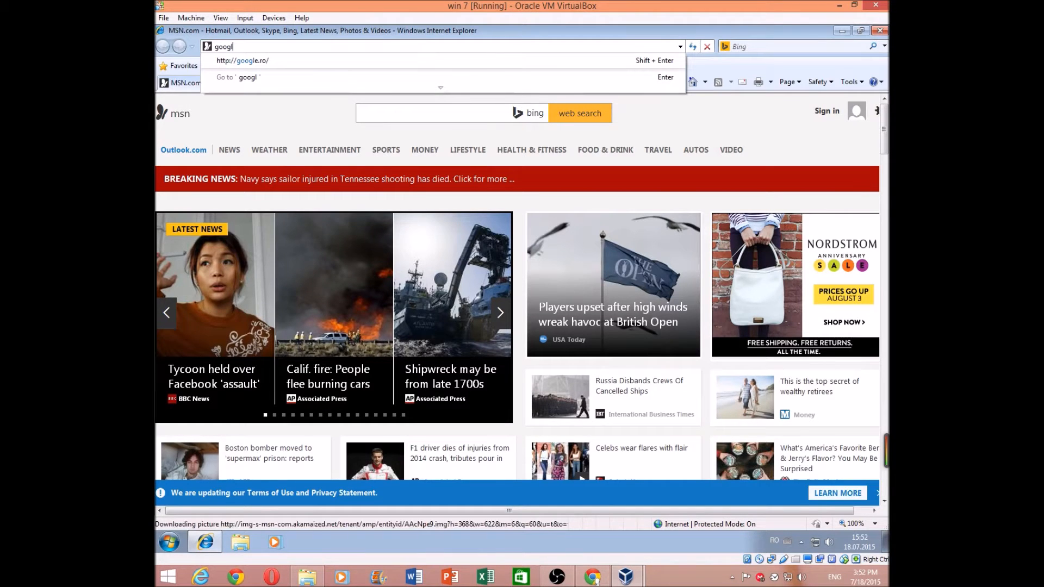
text(e ch)
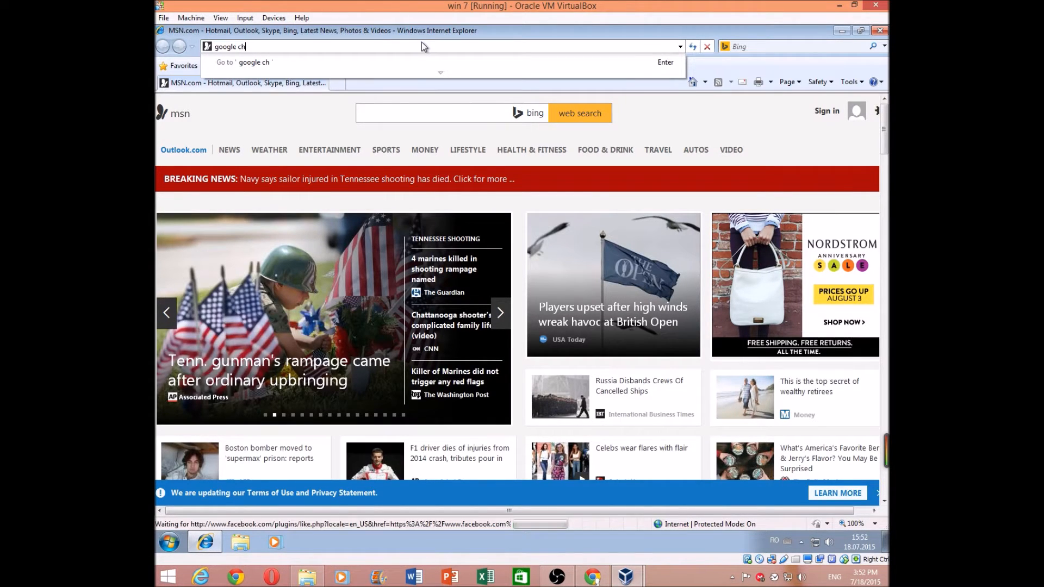
text(rome)
key(Return)
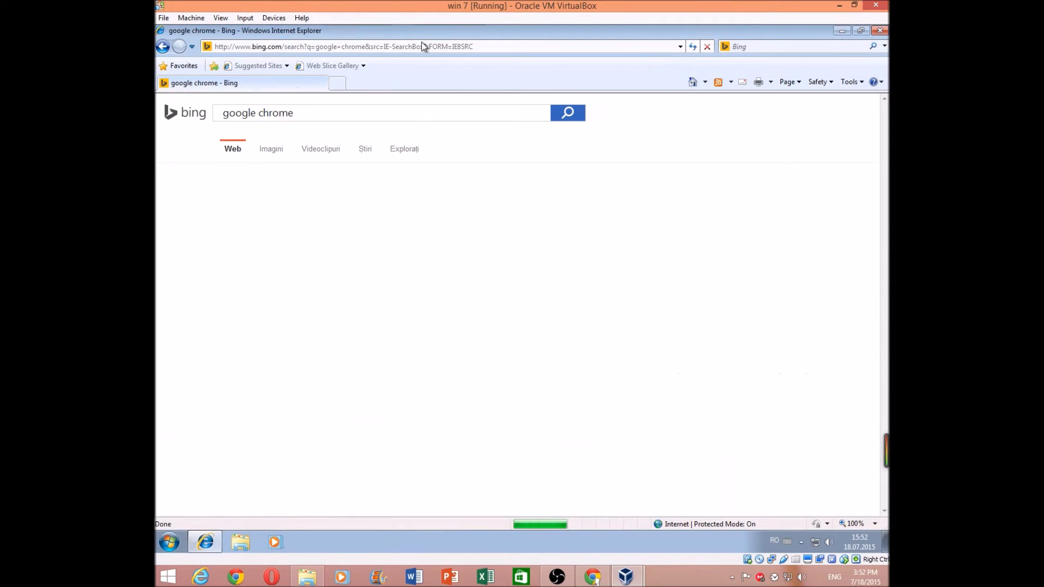
click(261, 201)
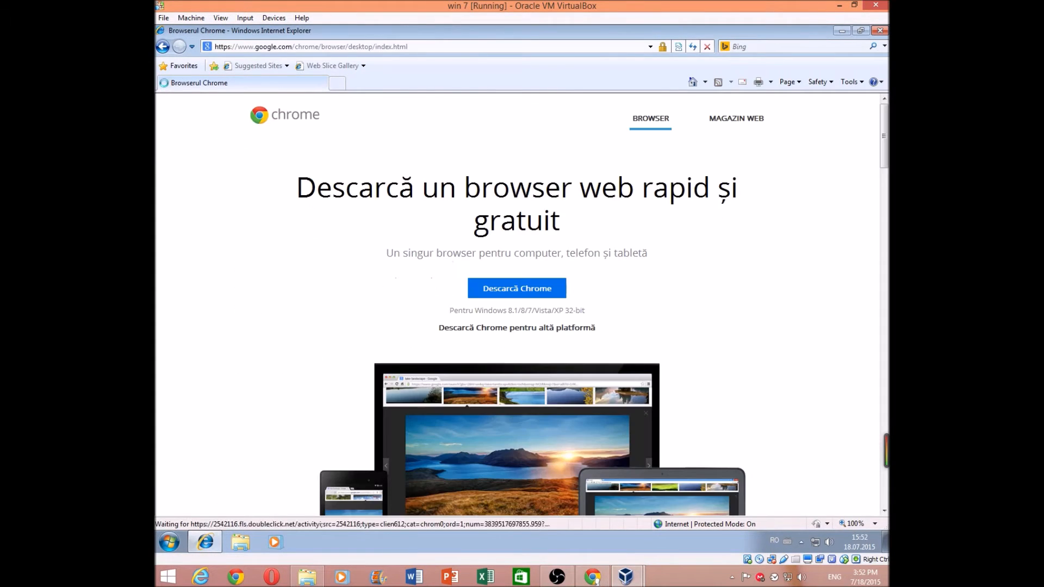
Step: Start the Chrome for Windows download, accepting the terms and keeping Chrome set as the default browser
click(520, 291)
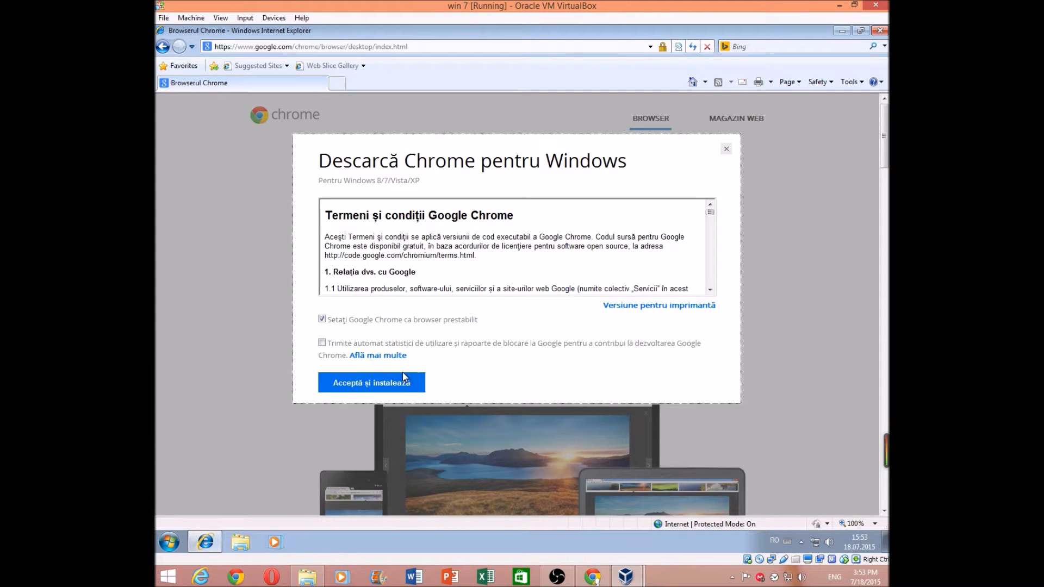
click(396, 385)
click(367, 380)
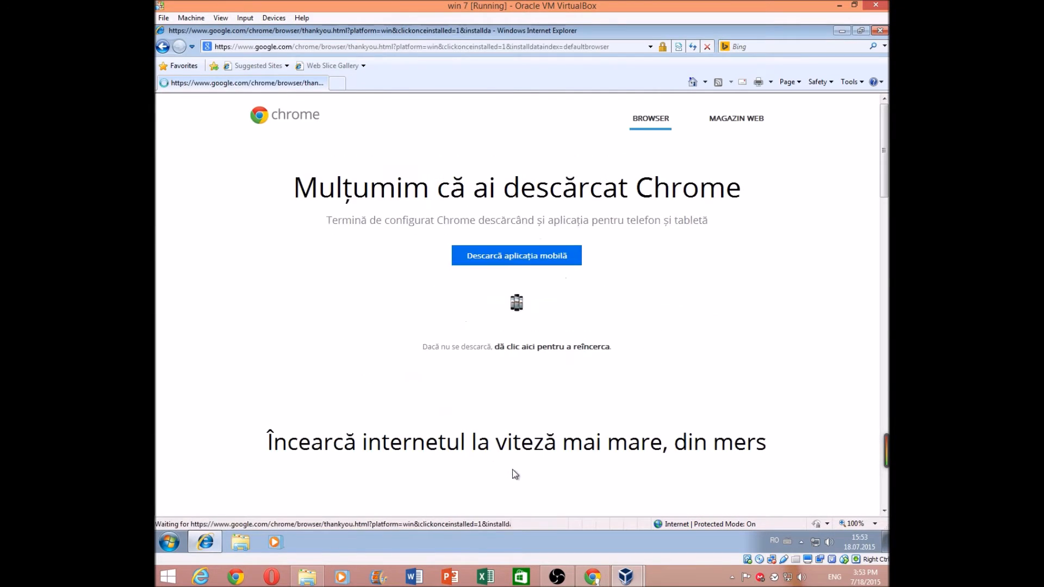
Step: Minimize Internet Explorer and open the guest desktop's Personalization settings
click(845, 34)
click(205, 542)
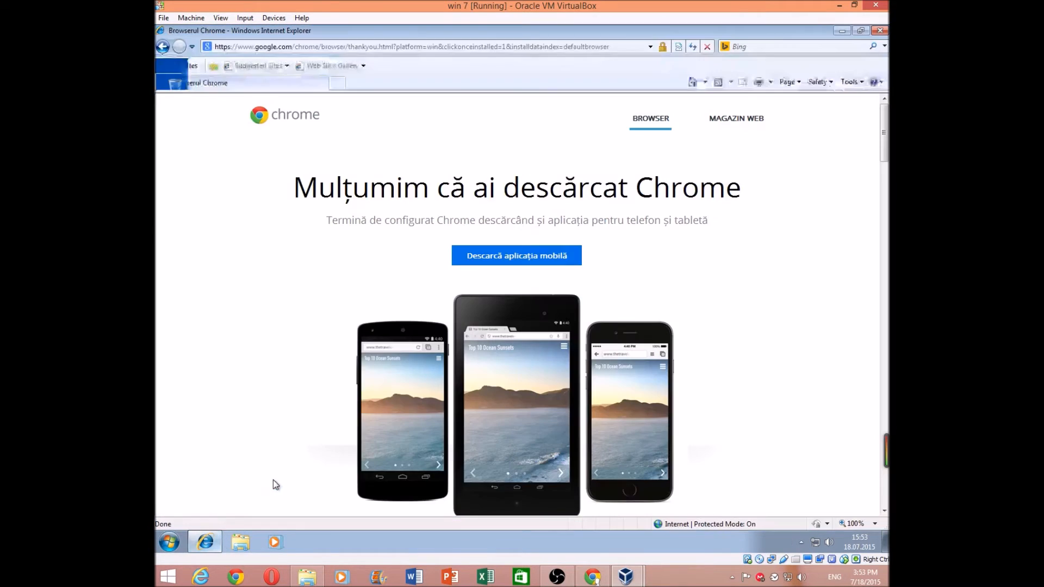
click(846, 33)
click(546, 264)
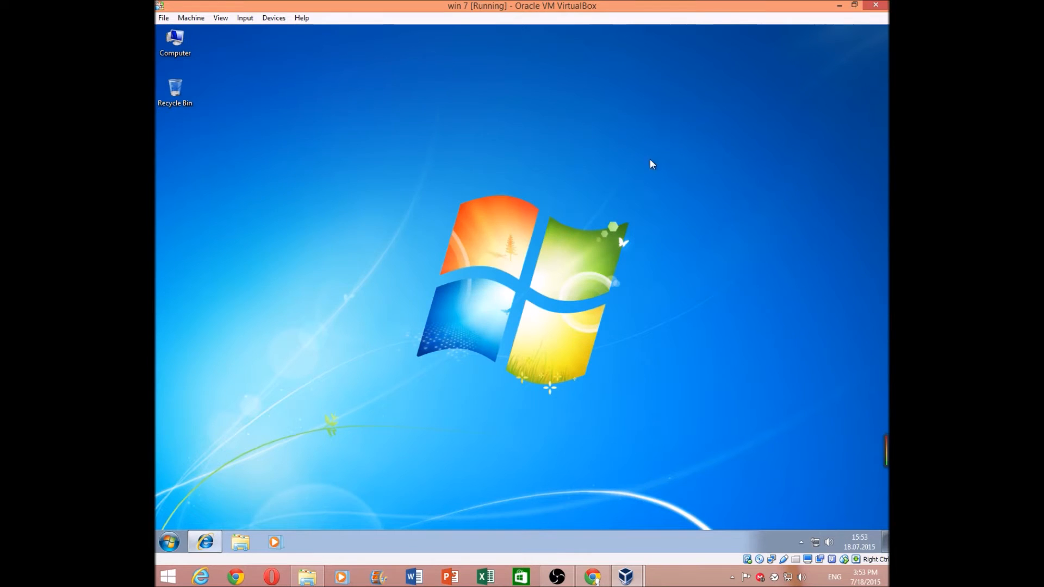
right_click(637, 170)
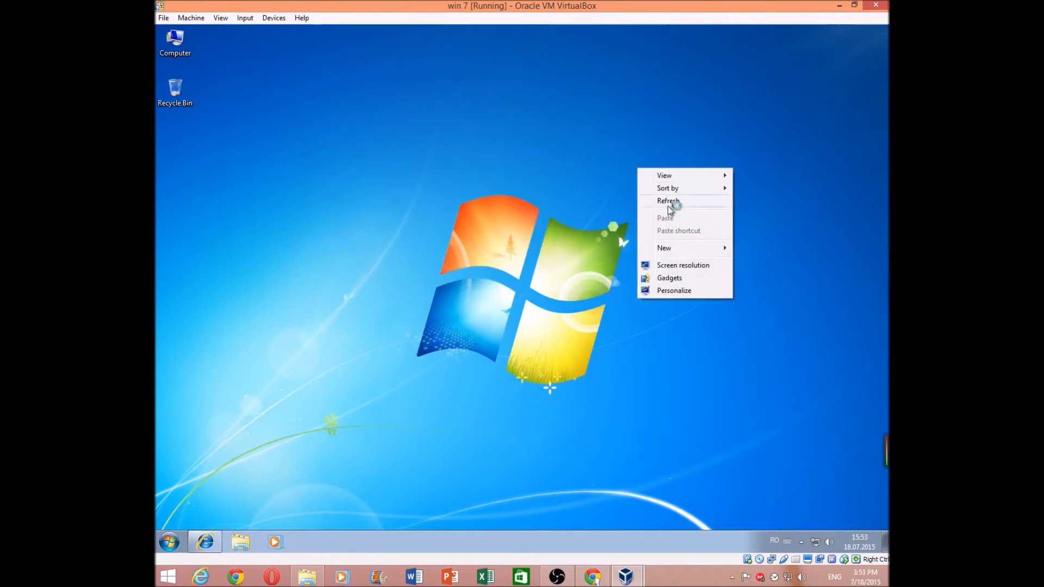
click(676, 290)
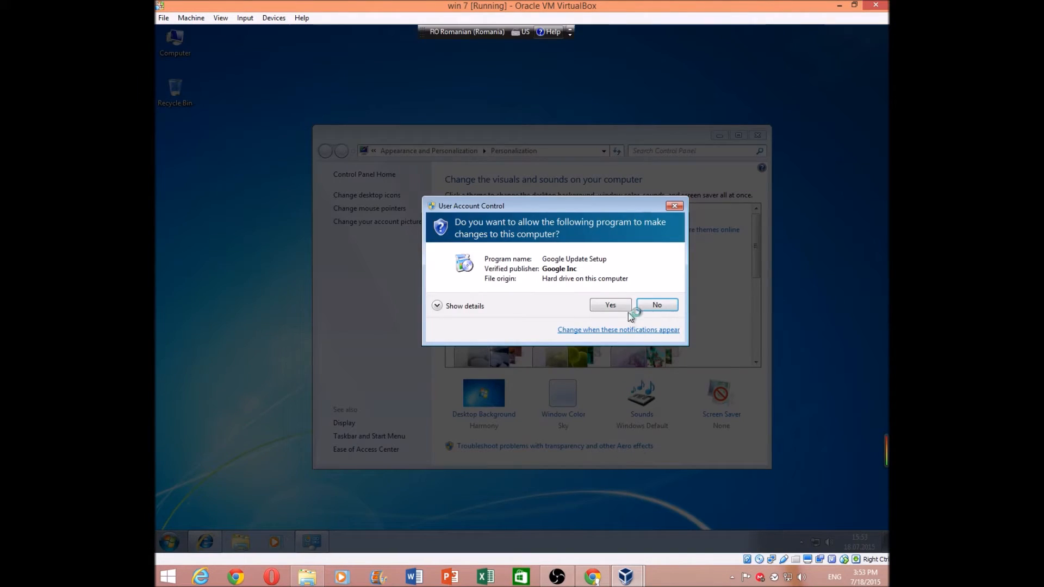
Step: Allow Google Update Setup to make changes, and close the Personalization and Internet Explorer windows in the guest
click(626, 308)
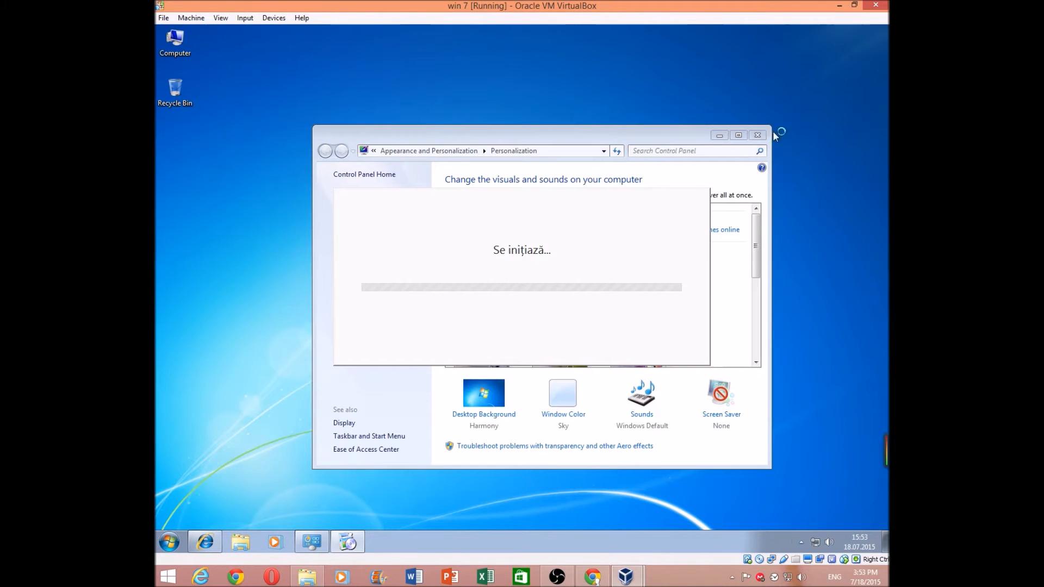
click(757, 135)
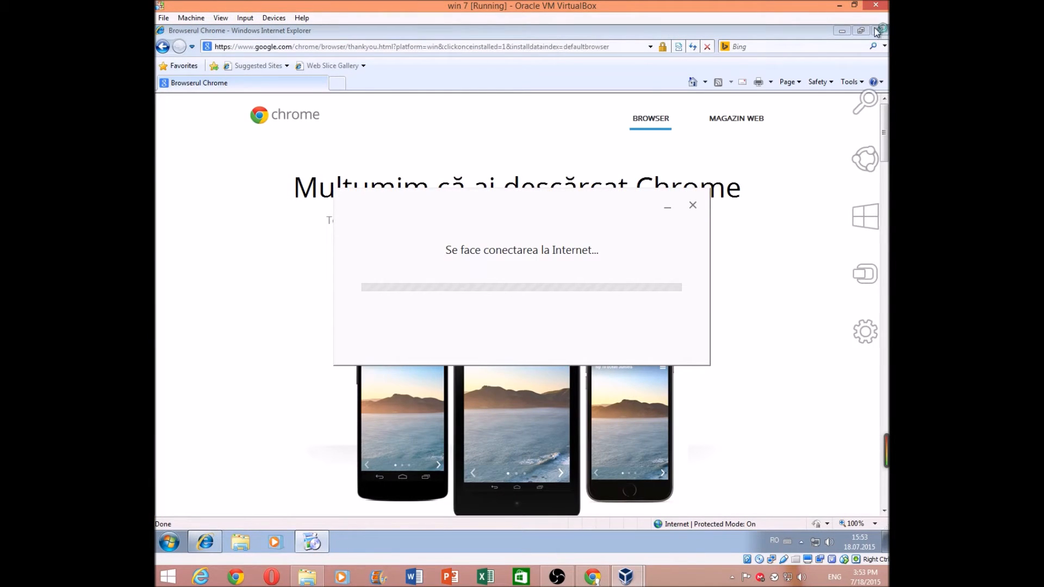
click(880, 32)
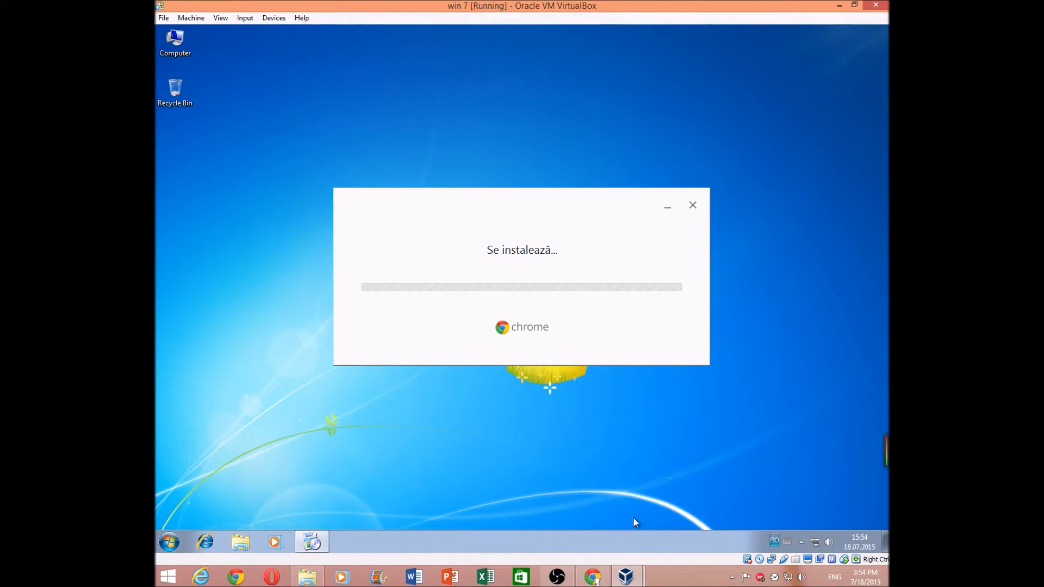
Step: Check the Windows Loader 2.2.2 download address on MediaFire in the host's Chrome and minimize that window
mouse_move(593, 575)
click(592, 526)
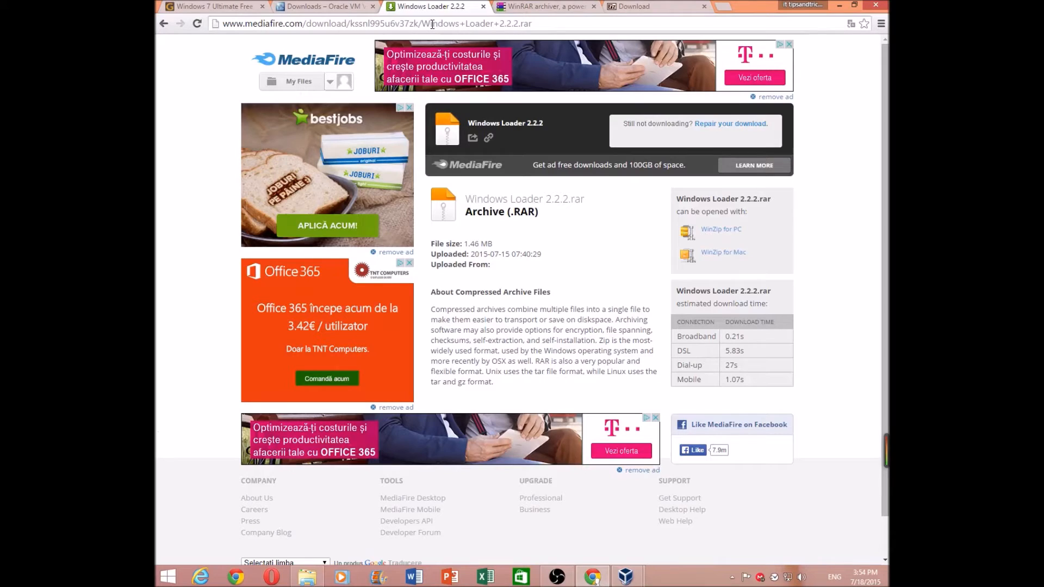
click(341, 25)
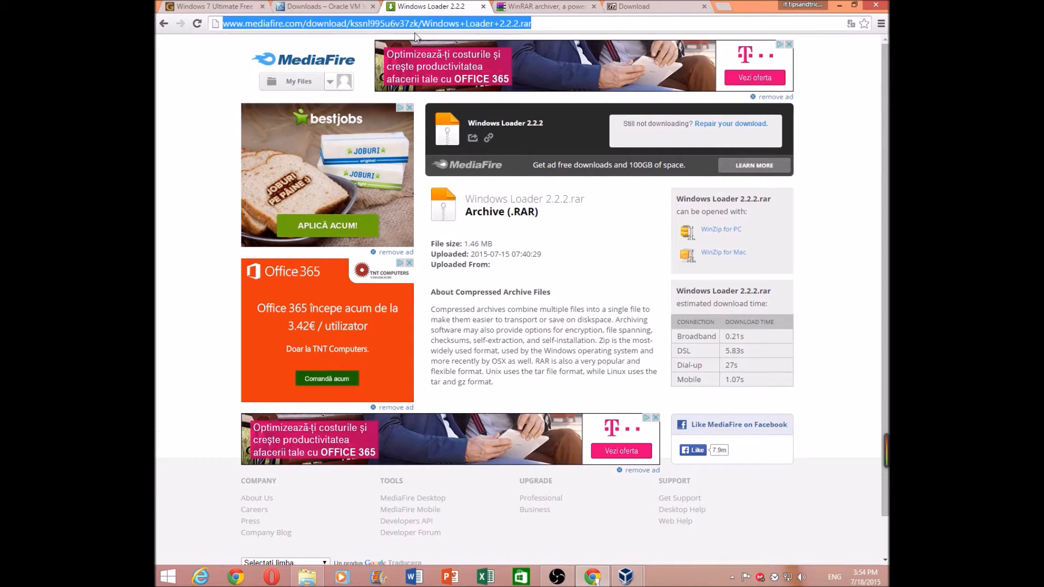
click(839, 5)
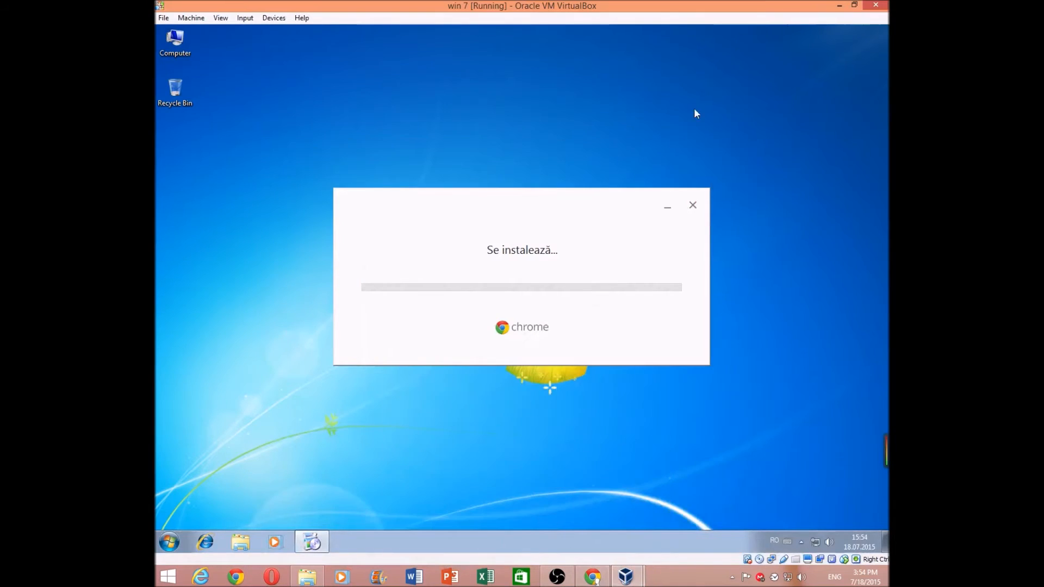
Step: Arrange the win 7 machine window and the host's Chrome side by side, showing the Windows Loader 2.2.2 MediaFire page in Chrome
double_click(687, 5)
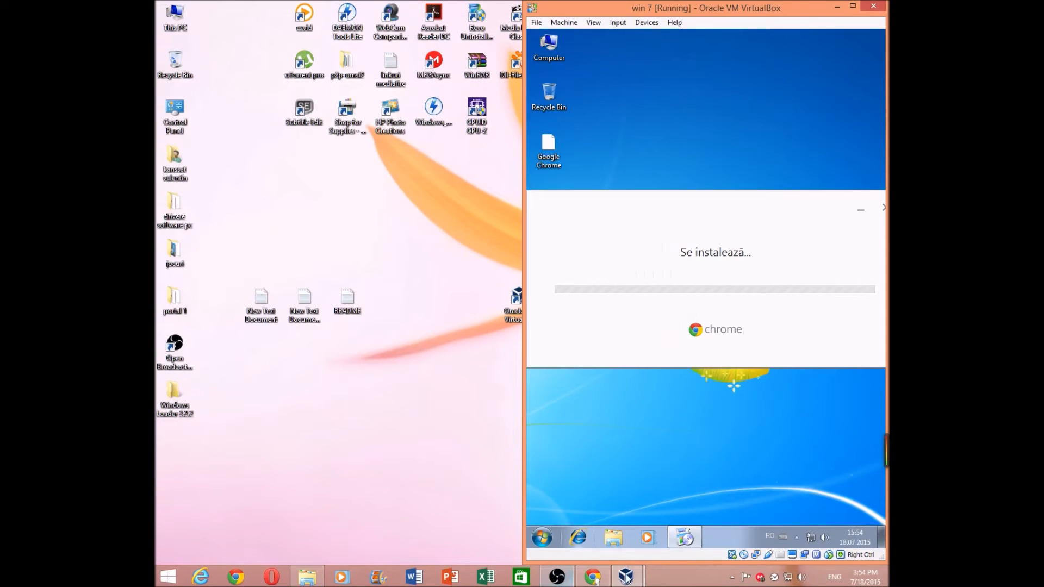
mouse_move(598, 581)
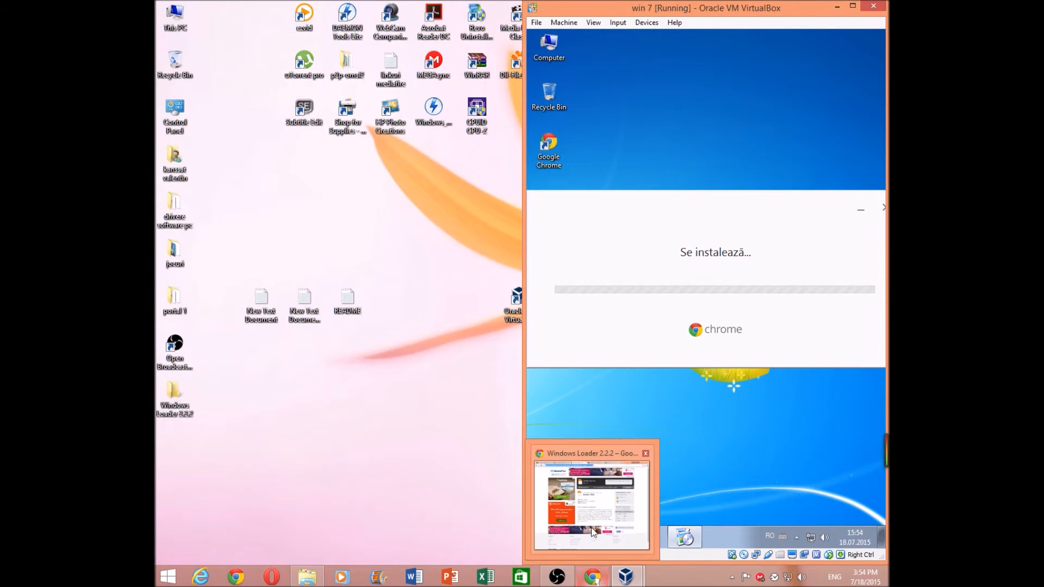
click(594, 524)
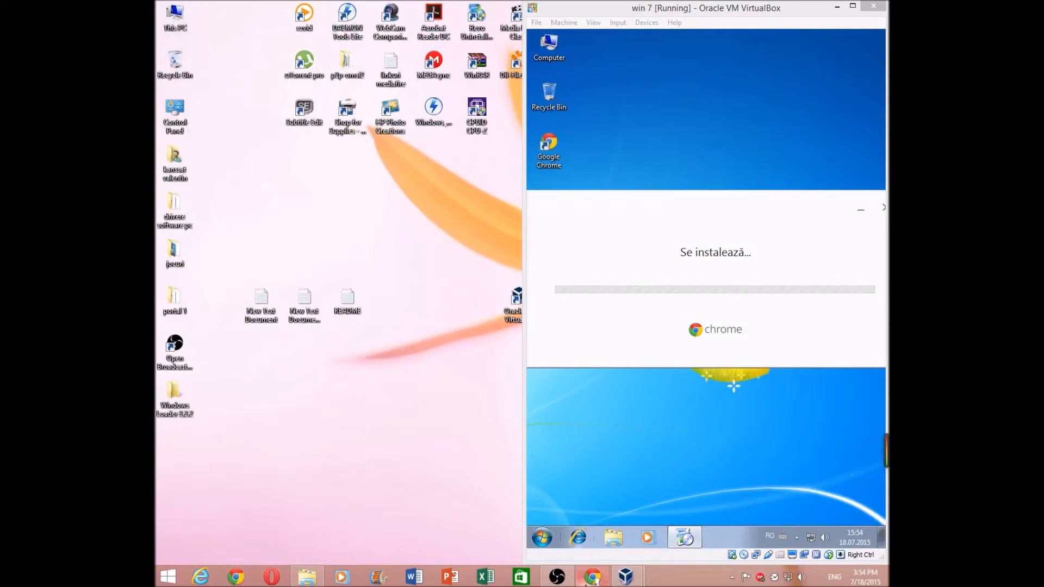
mouse_move(593, 577)
click(597, 479)
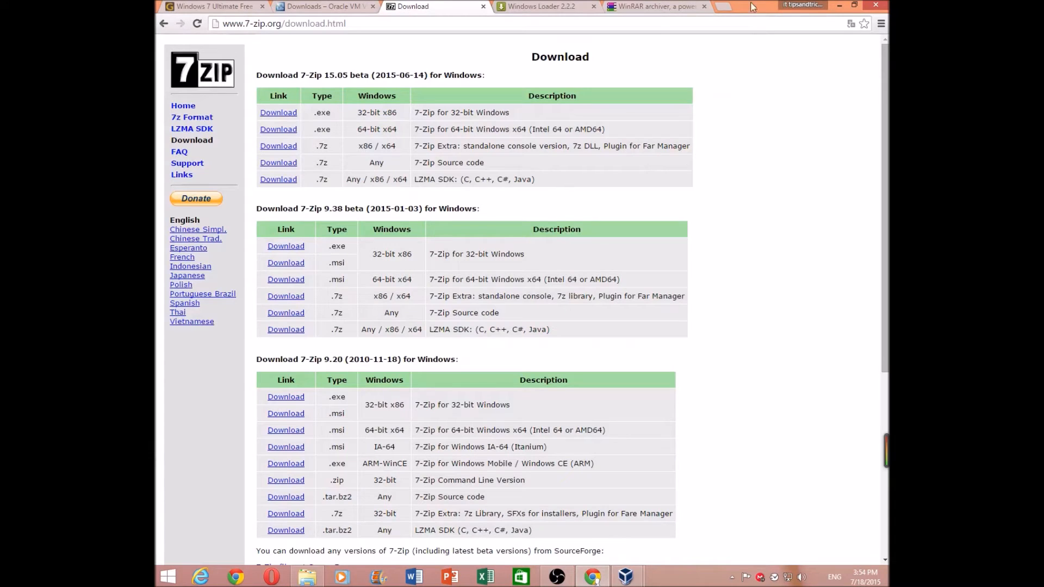
drag(447, 5, 691, 6)
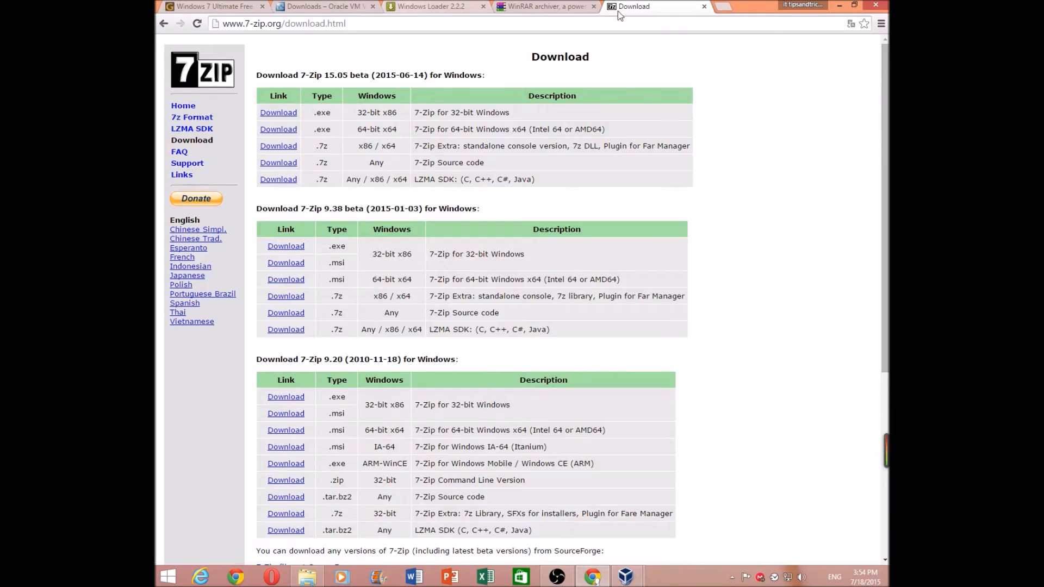
click(435, 6)
key(super+Left)
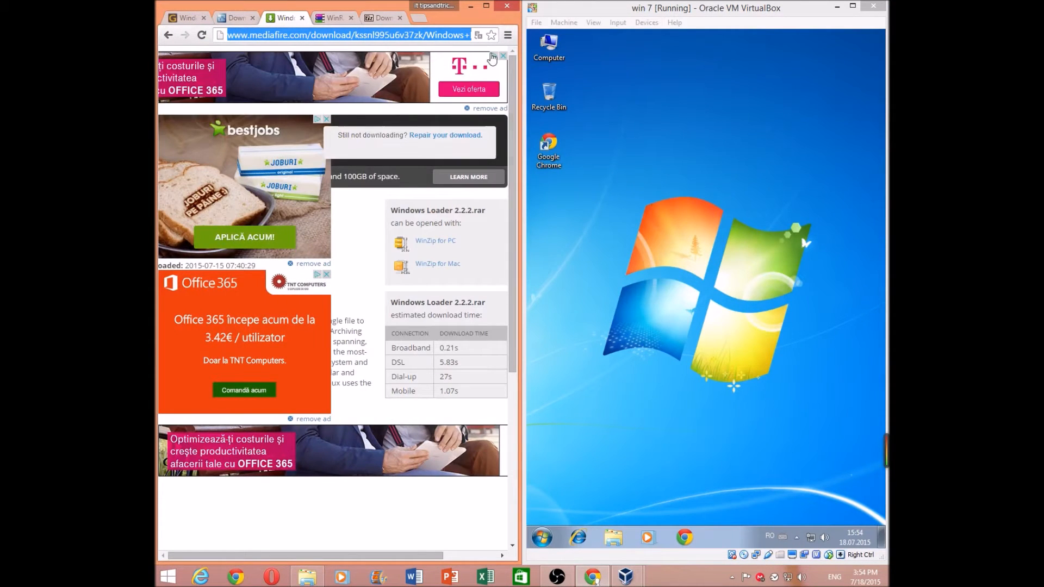
Step: Open Chrome in the guest and enter mediafire.com/download/kssnl995u6v37zk/Windows+ as the beginning of the page address
click(686, 539)
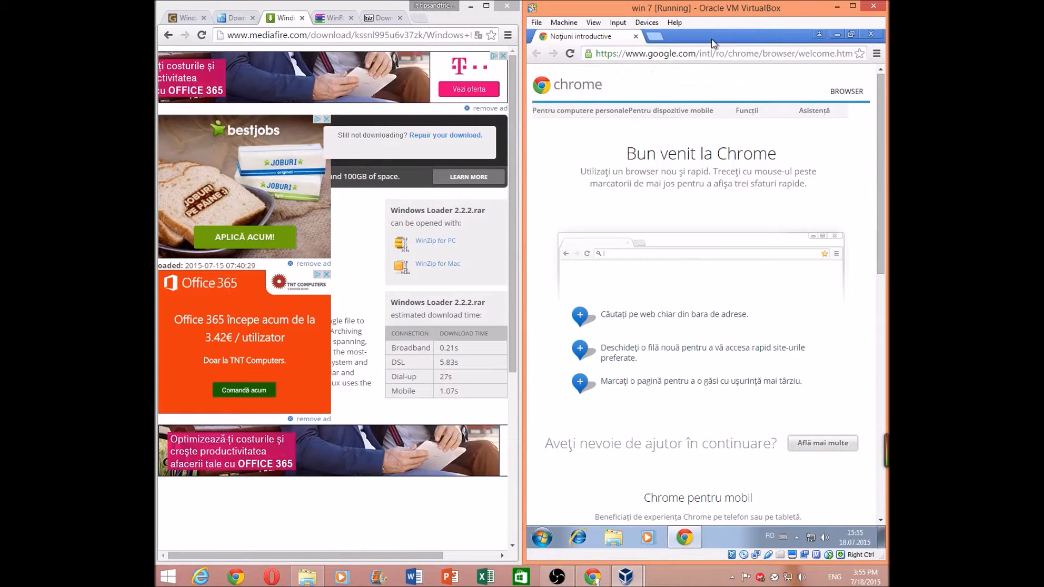
triple_click(717, 51)
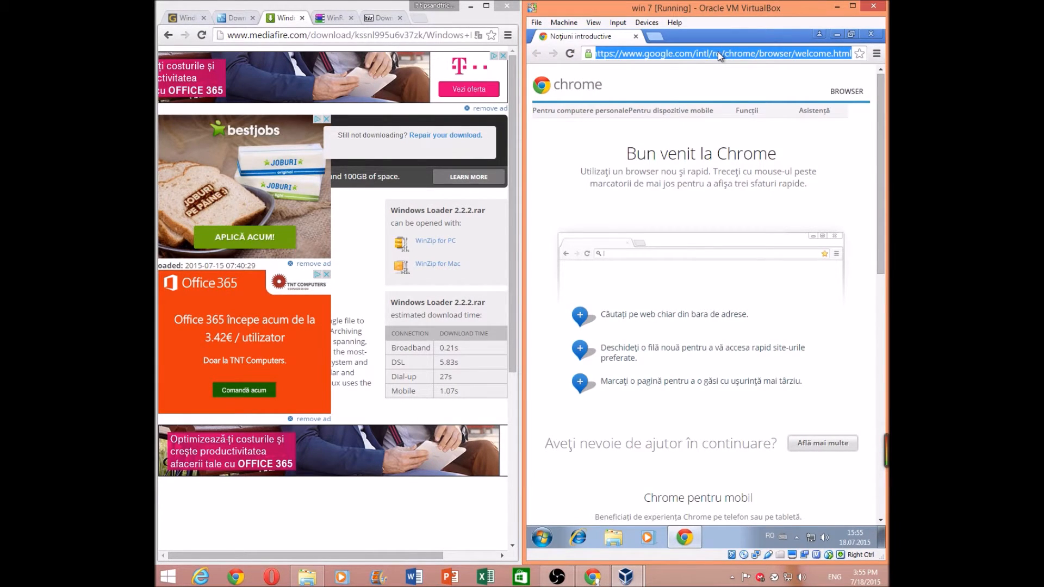
text(media)
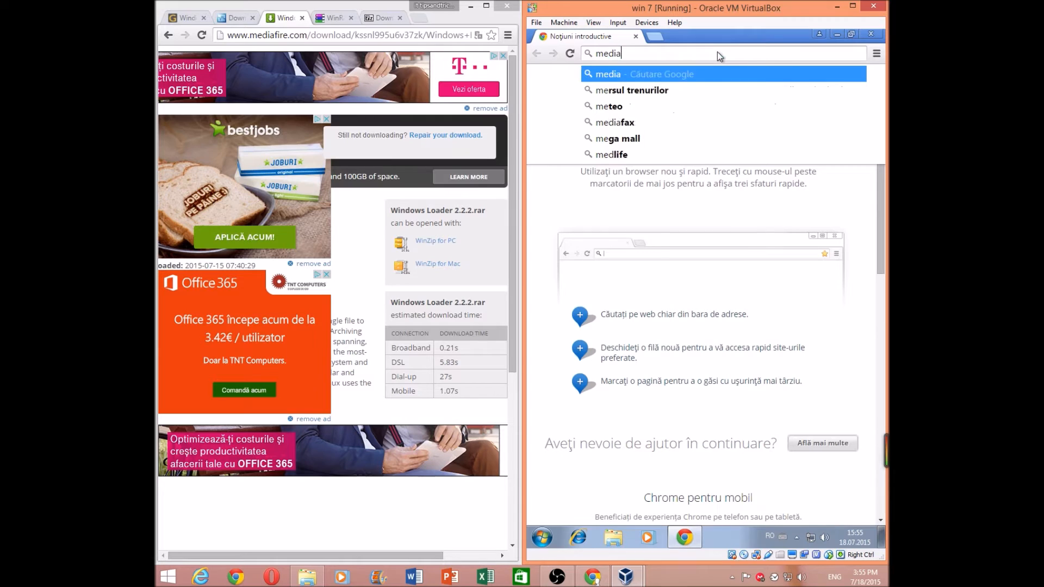
text(fo)
key(BackSpace)
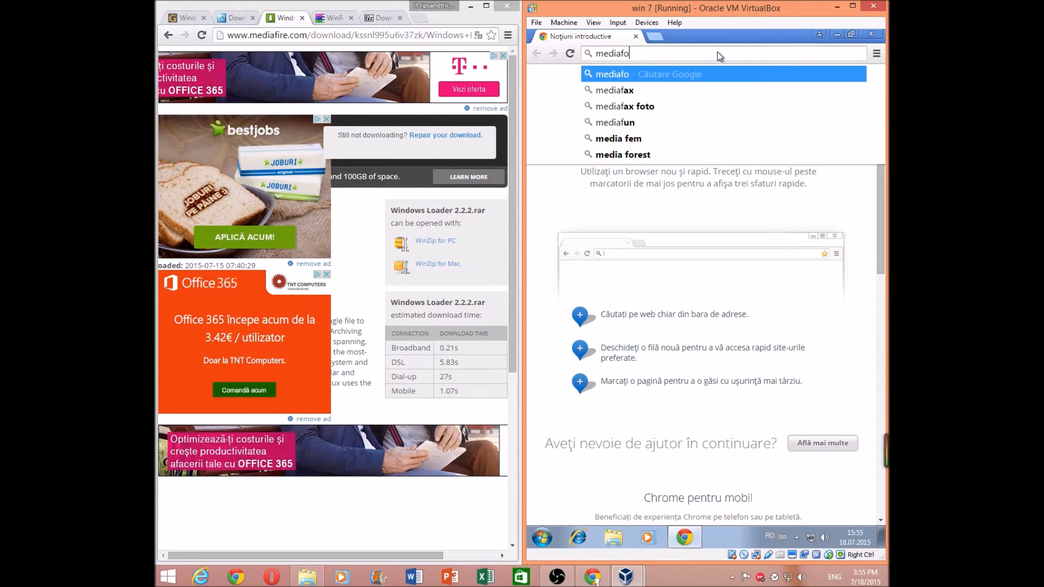
text(ire.com)
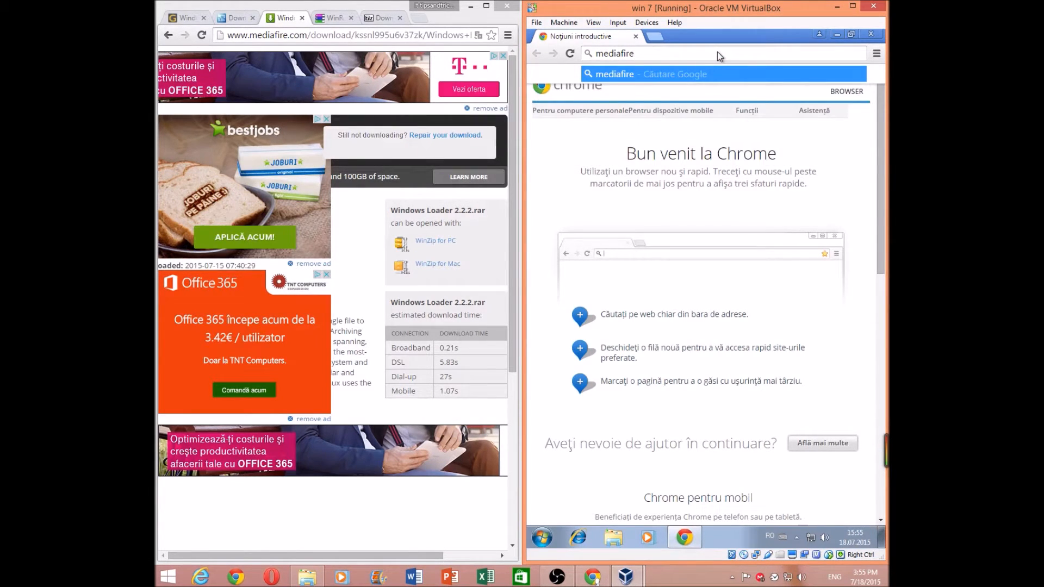
text(/)
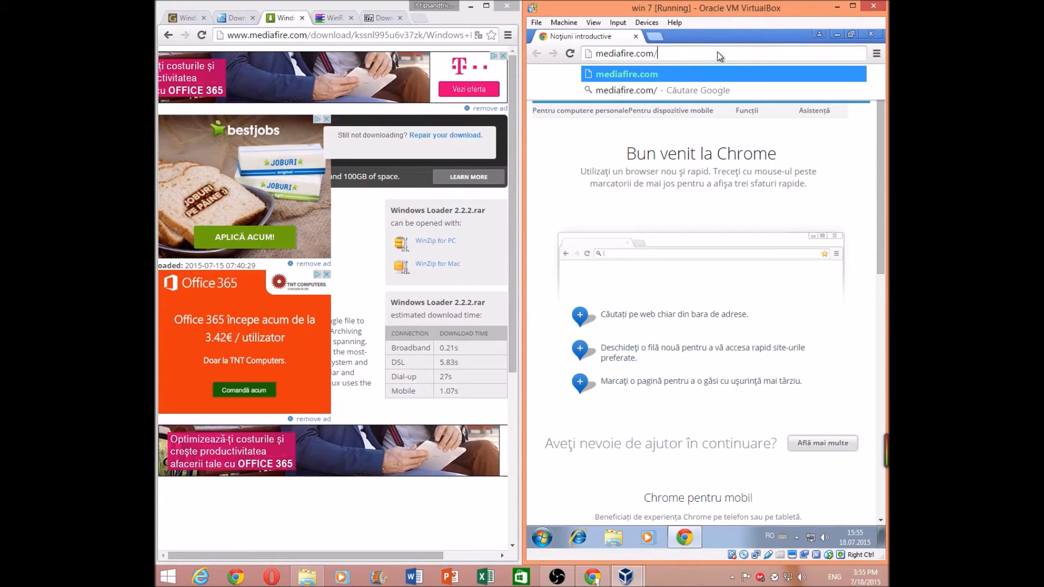
text(downloa)
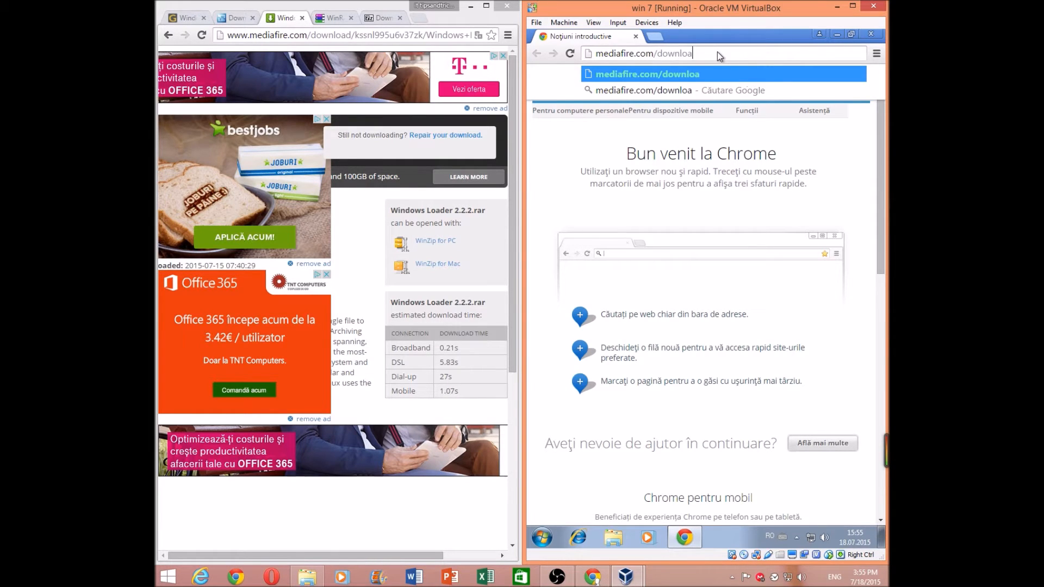
text(d/k)
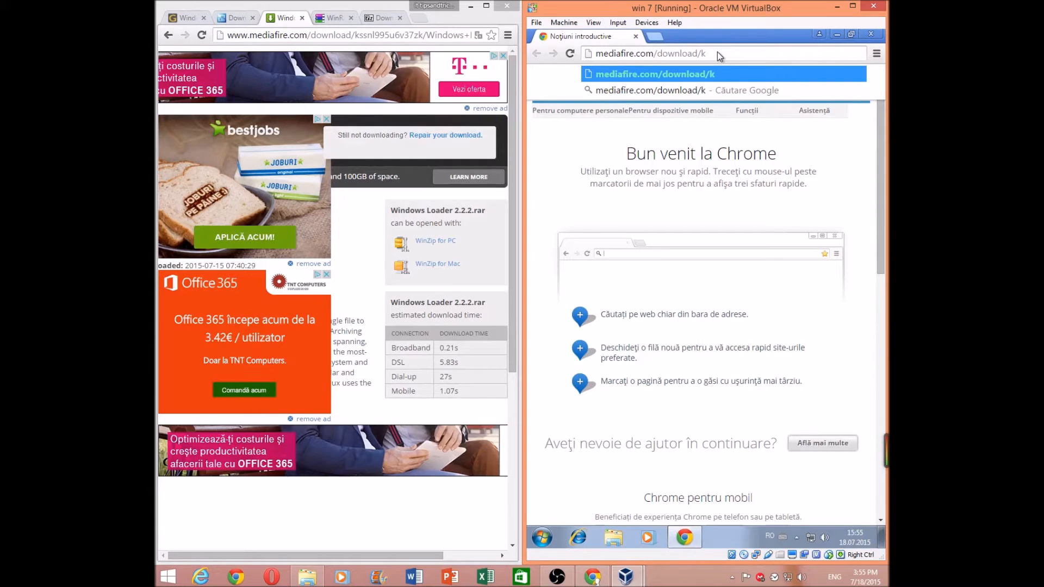
text(ssnl995)
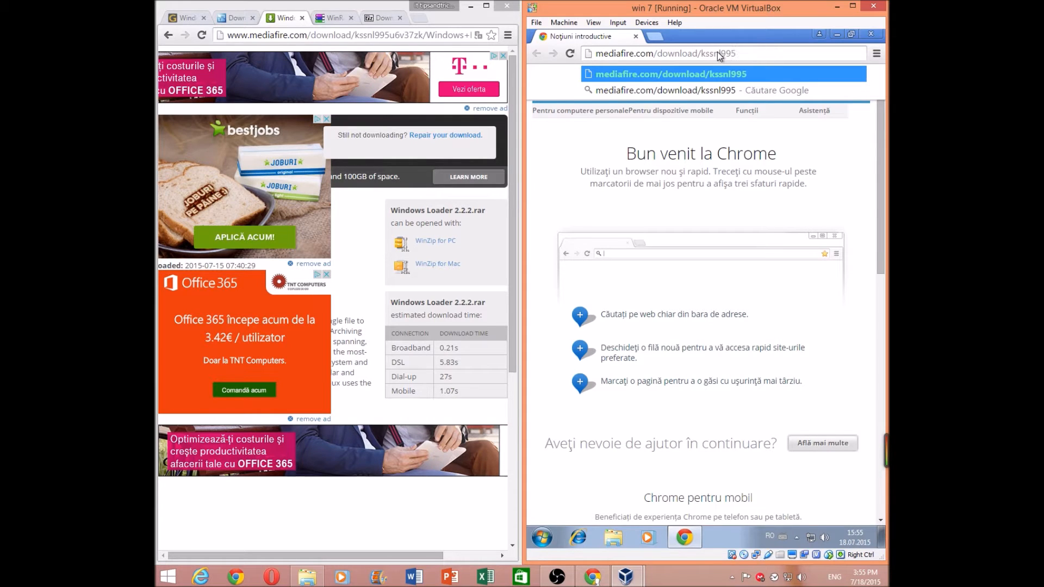
text(u6v3)
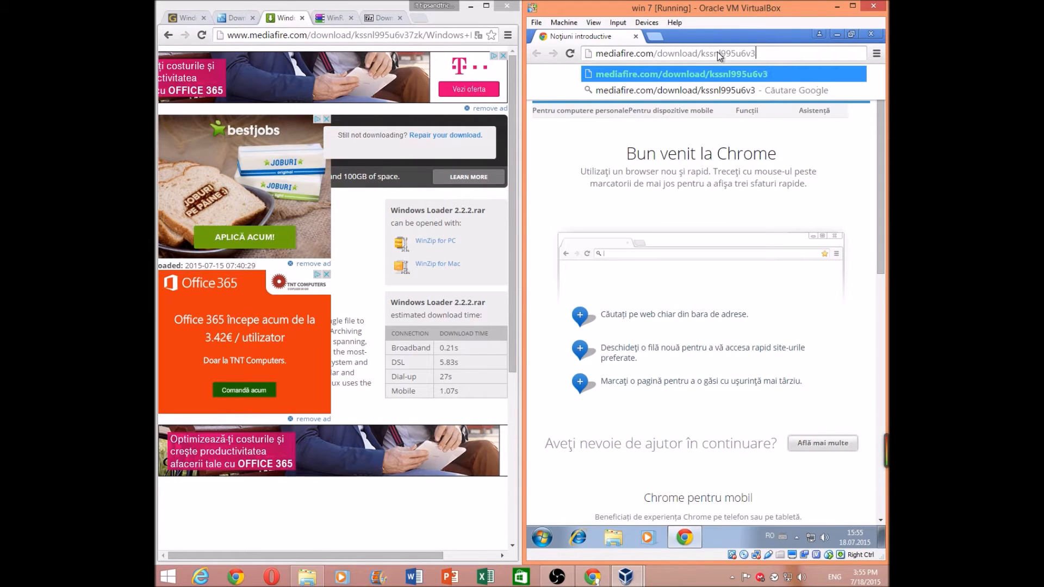
text(7zk)
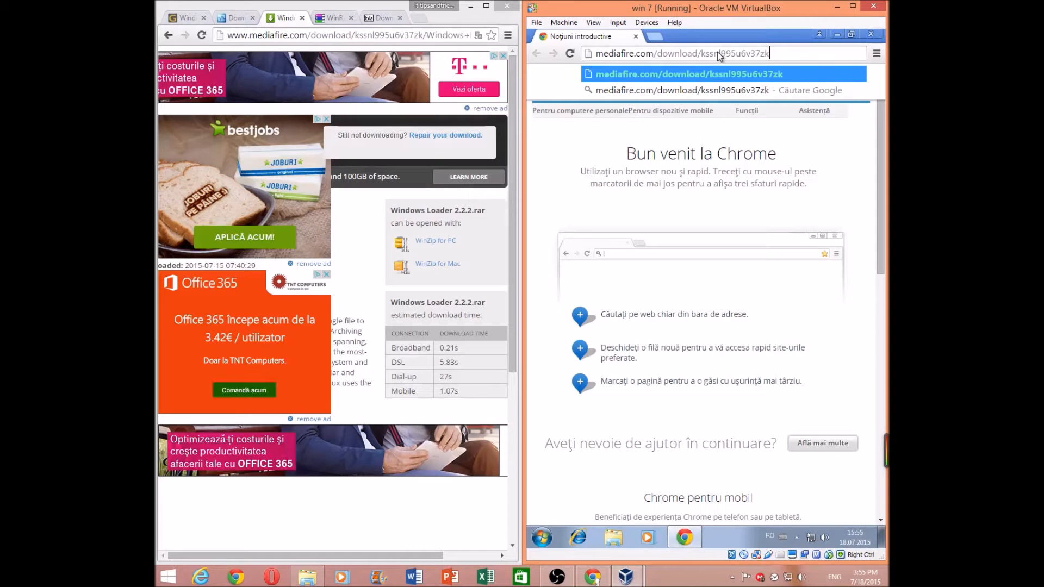
text(/W)
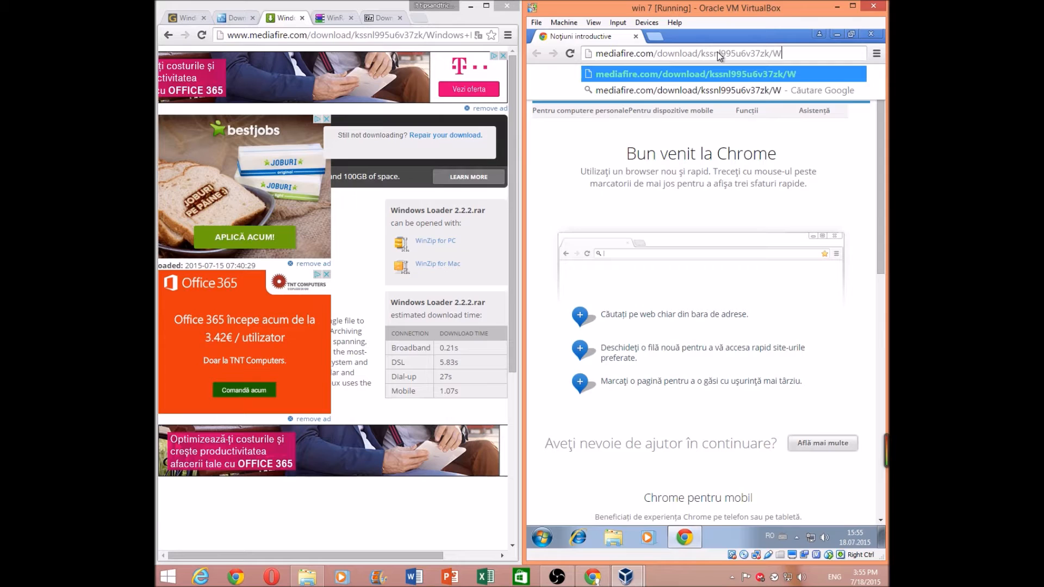
text(ind)
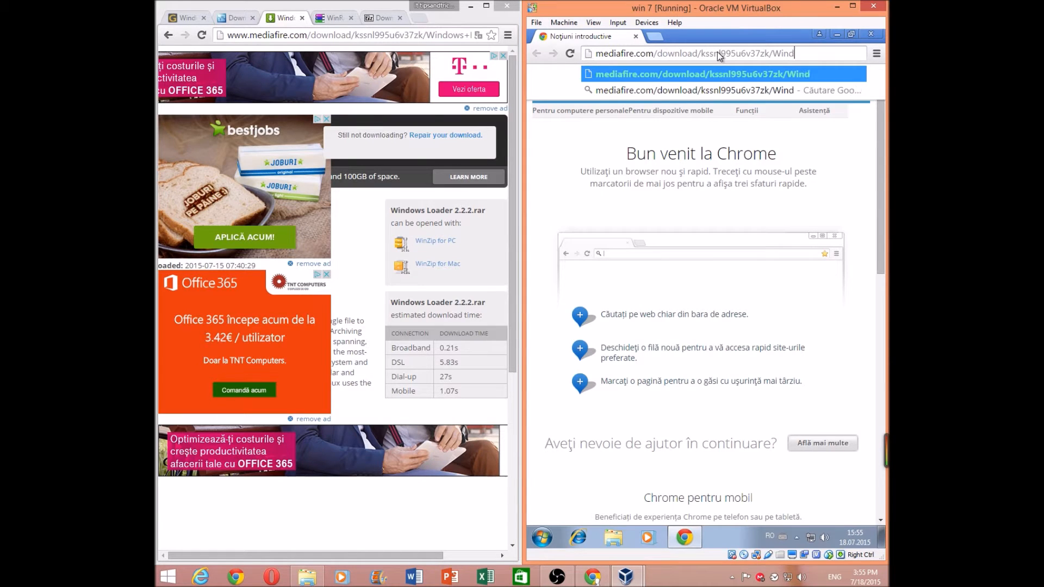
text(ows=)
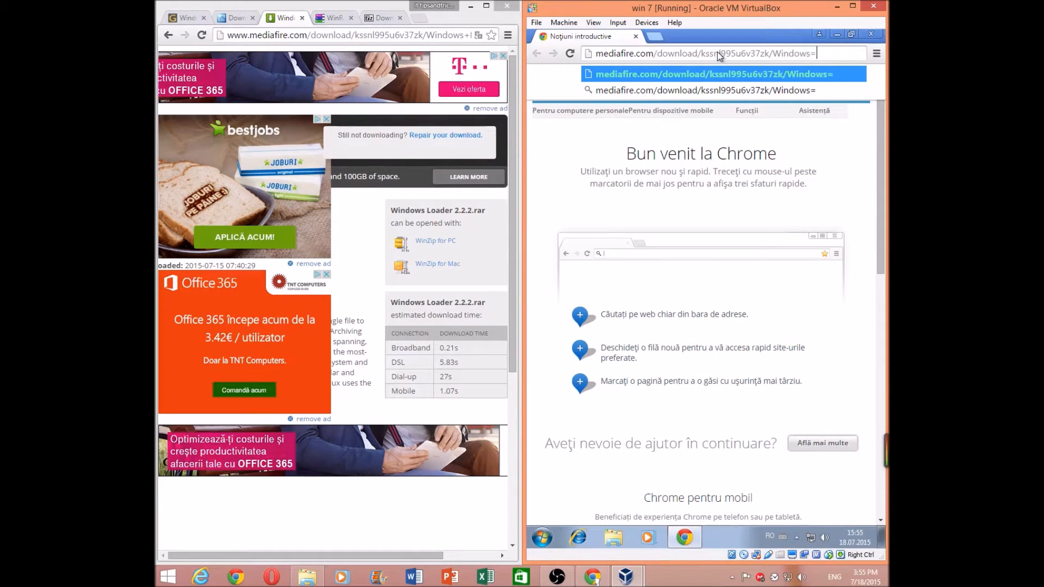
key(BackSpace)
text(+)
Step: Check the remaining part of the MediaFire address, after Windows+, in the host's Chrome
double_click(443, 36)
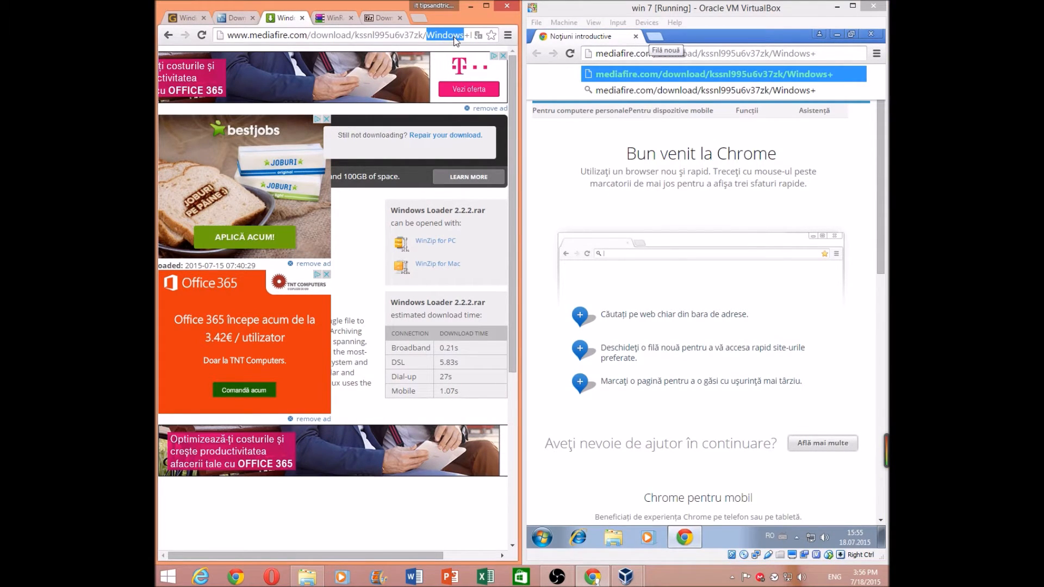
click(454, 37)
key(Right)
key(Right)
key(Right)
key(Right)
key(Right)
key(Right)
key(Right)
key(Right)
key(Right)
key(Right)
key(Right)
key(Right)
key(Right)
key(Right)
key(Right)
key(Right)
key(Right)
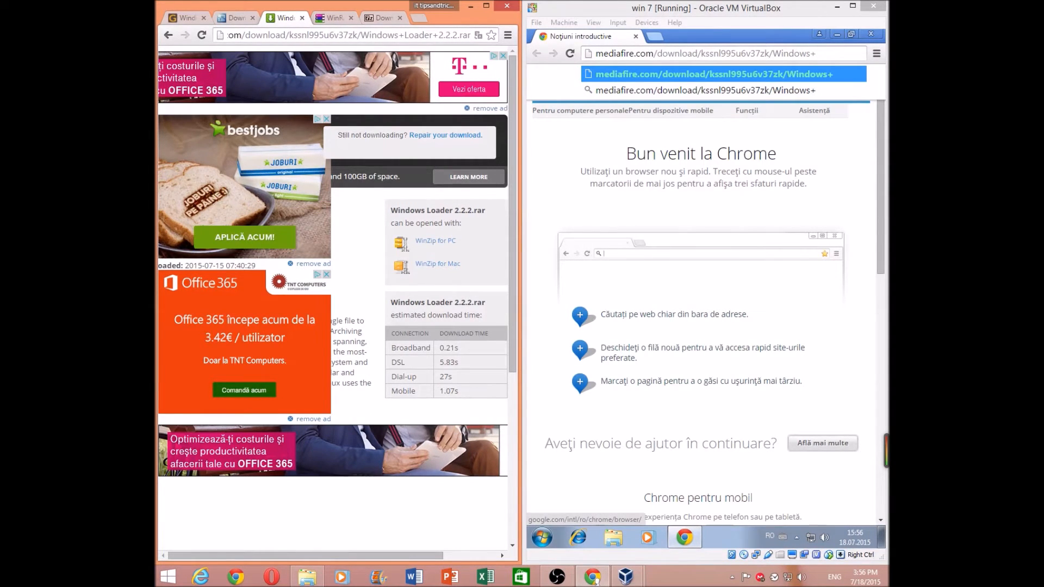
Step: Complete the guest's MediaFire address with Loader+2.2.2.rar and load the page
click(823, 53)
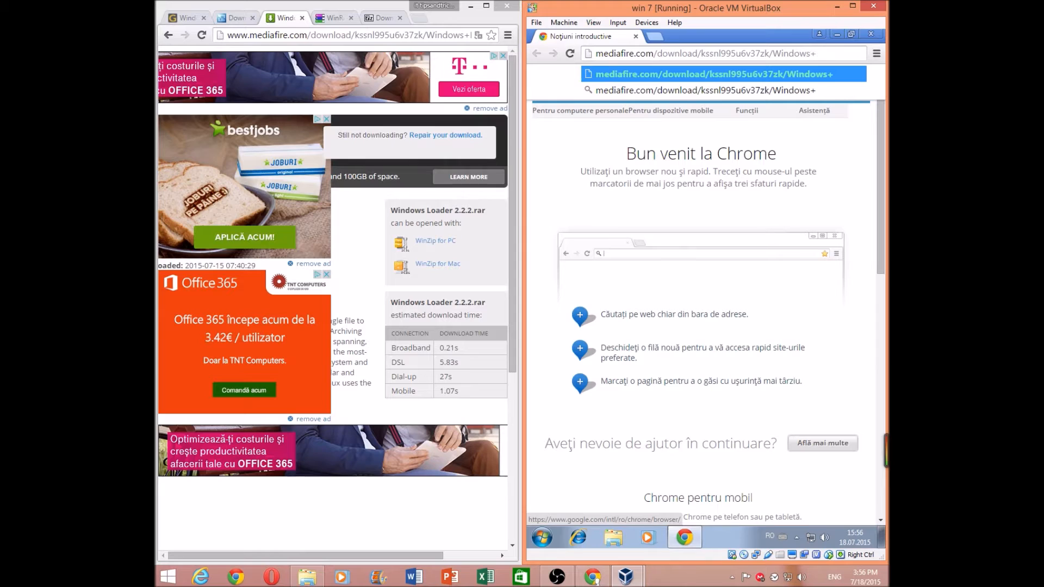
text(oader+2.2.2)
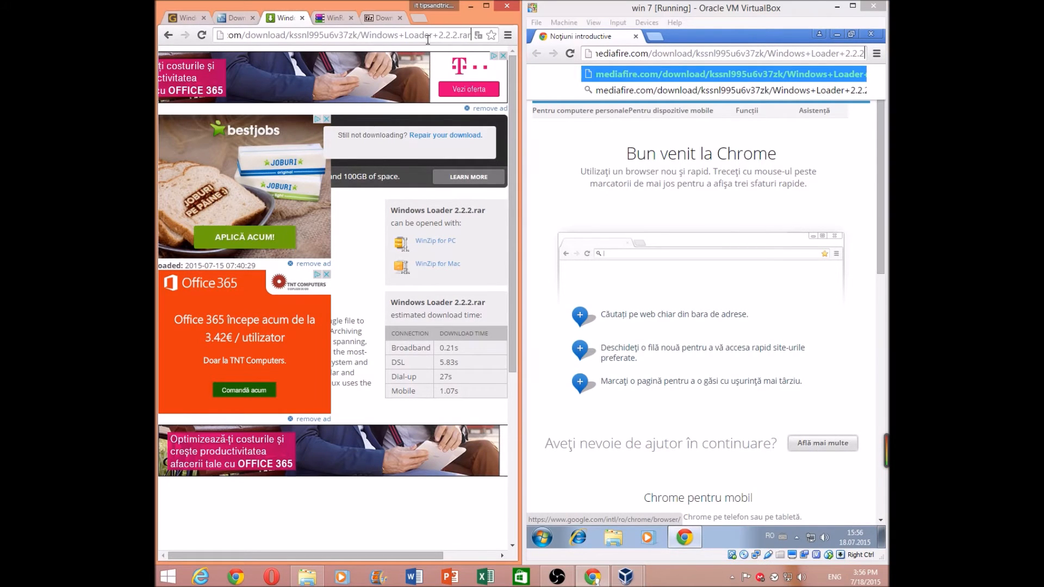
click(510, 50)
click(710, 101)
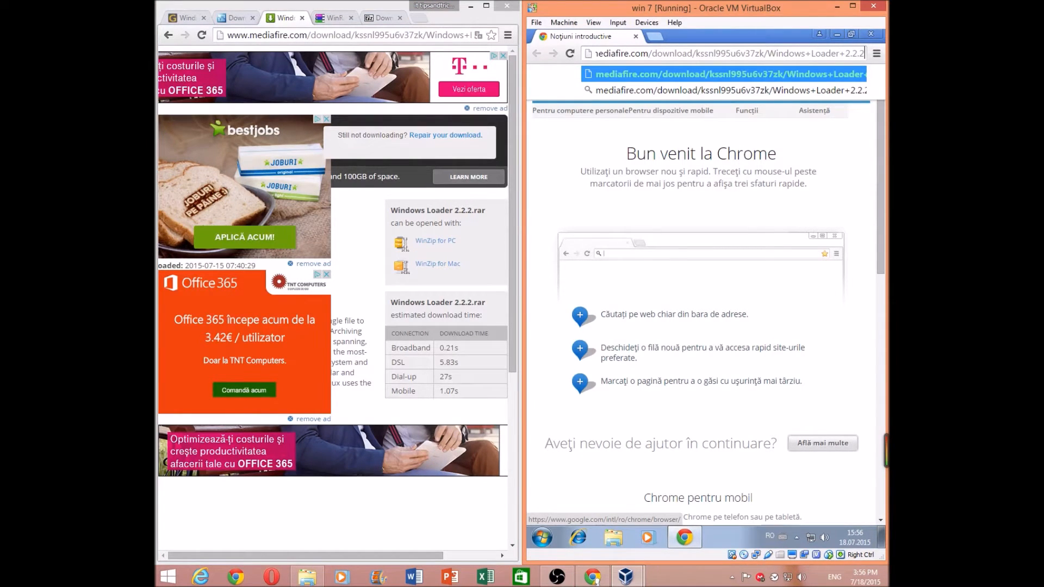
text(.rar)
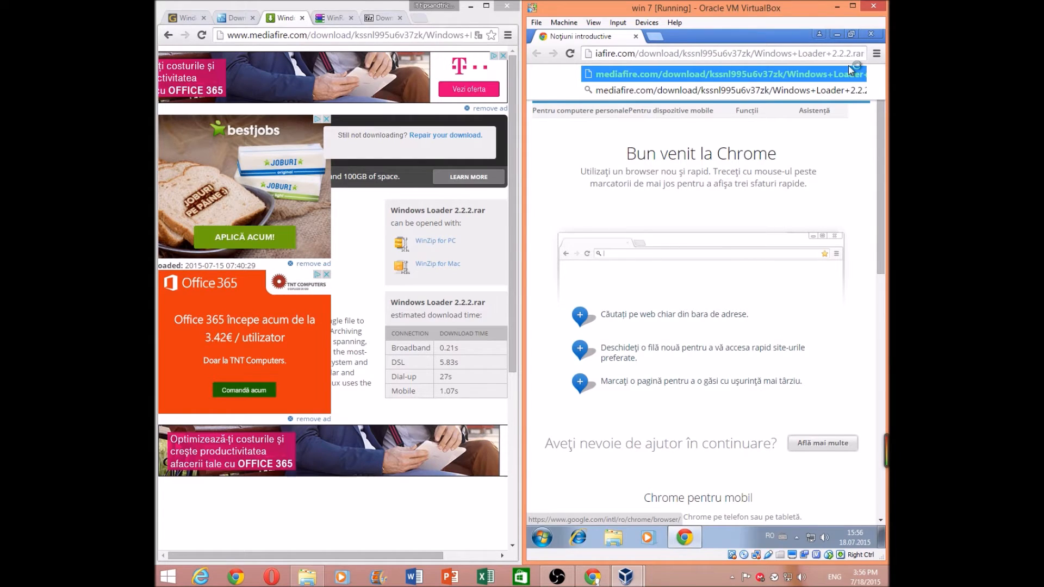
key(Return)
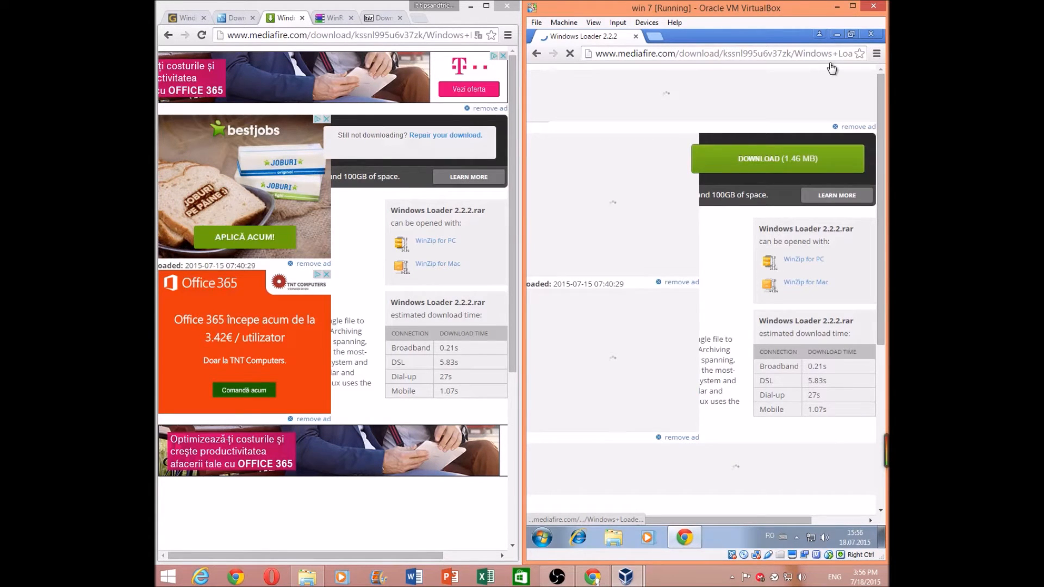
Step: Minimize the host's Chrome, maximize the win 7 machine window, and download Windows Loader 2.2.2.rar from the MediaFire page
click(808, 105)
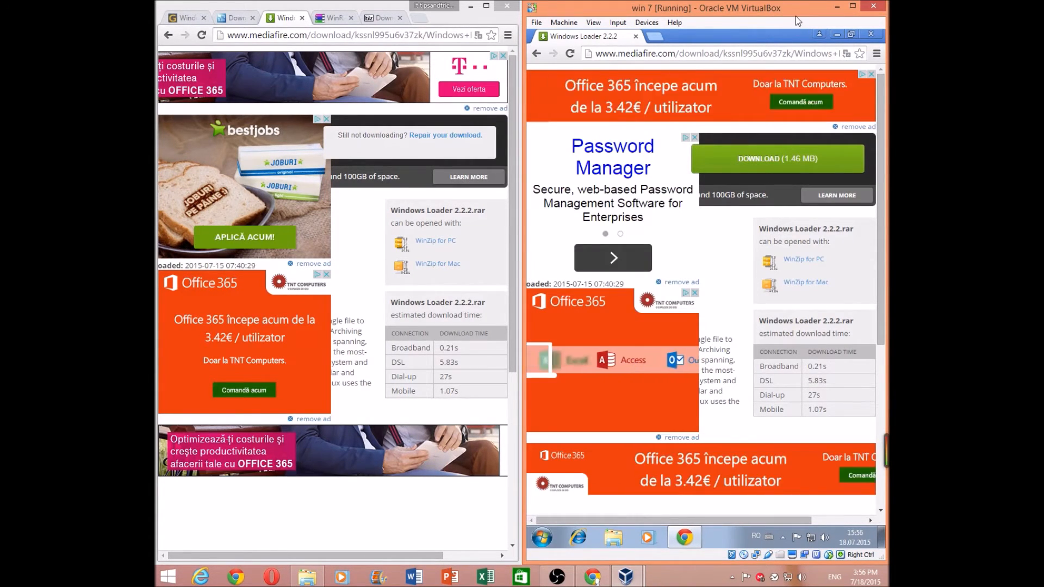
click(471, 6)
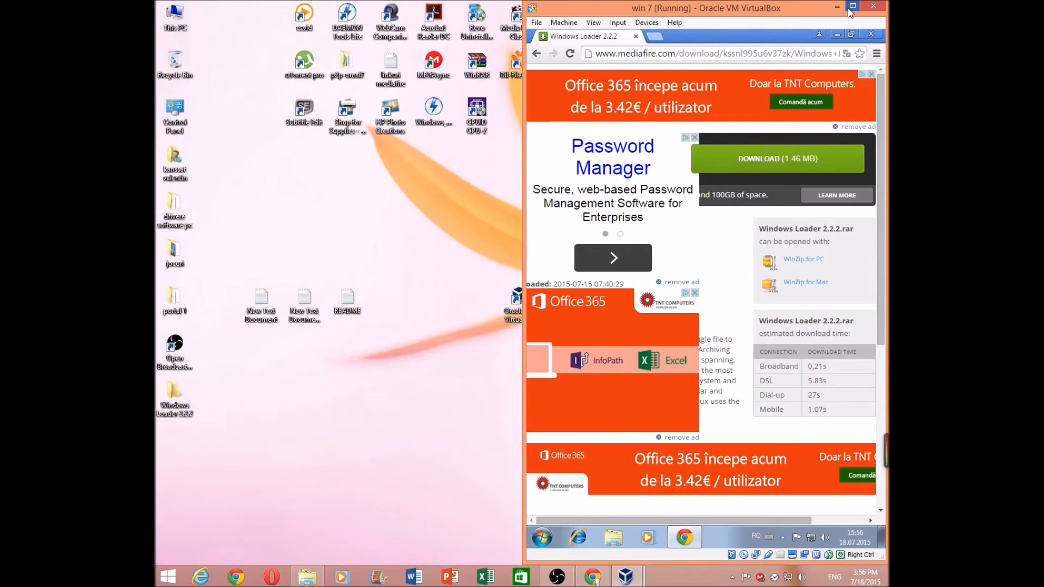
click(853, 6)
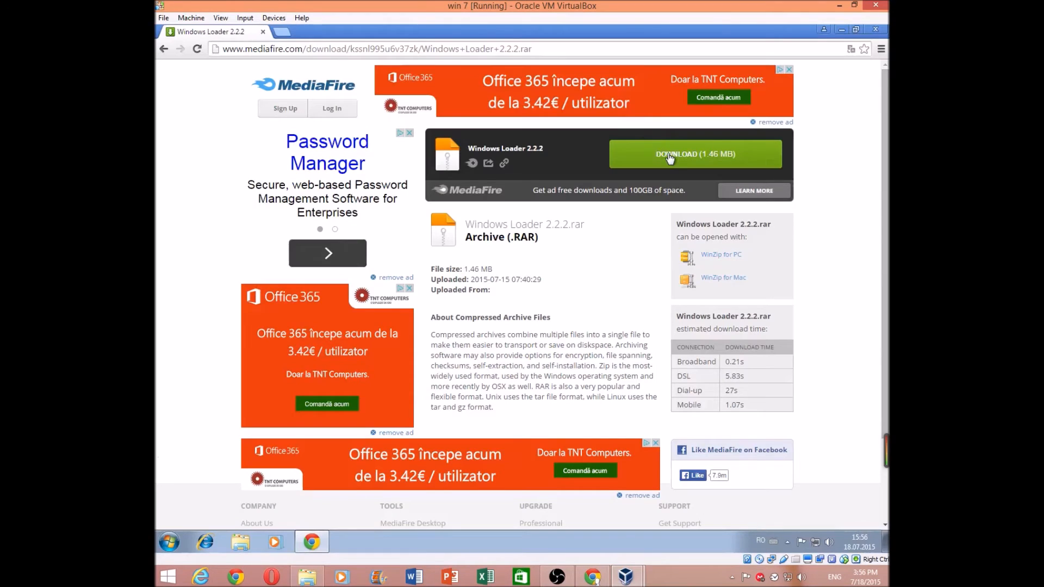
click(672, 154)
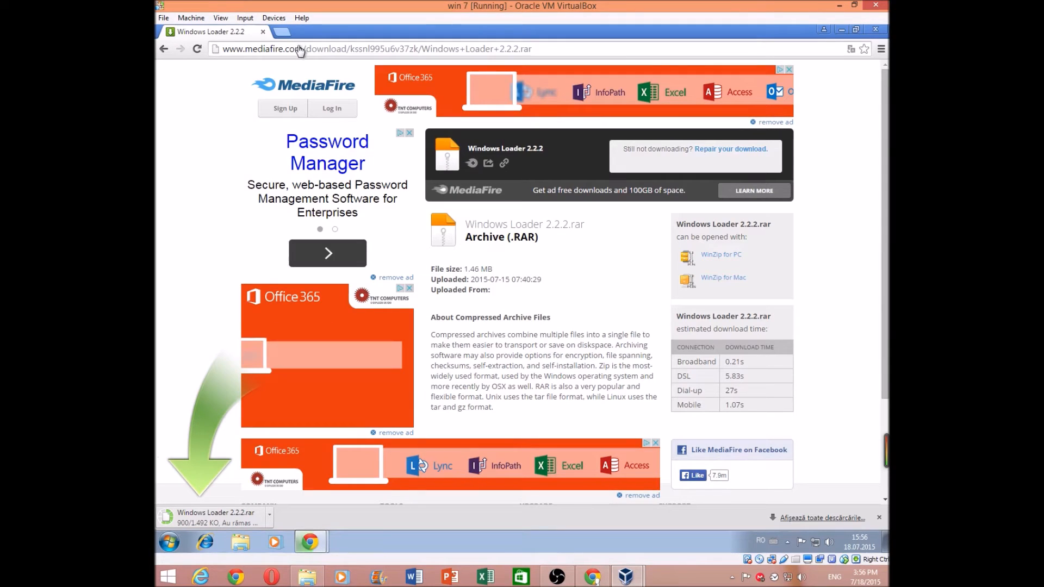
Step: Search for winrar in a new guest Chrome tab and open the rarlab.com download page
click(285, 34)
text(www)
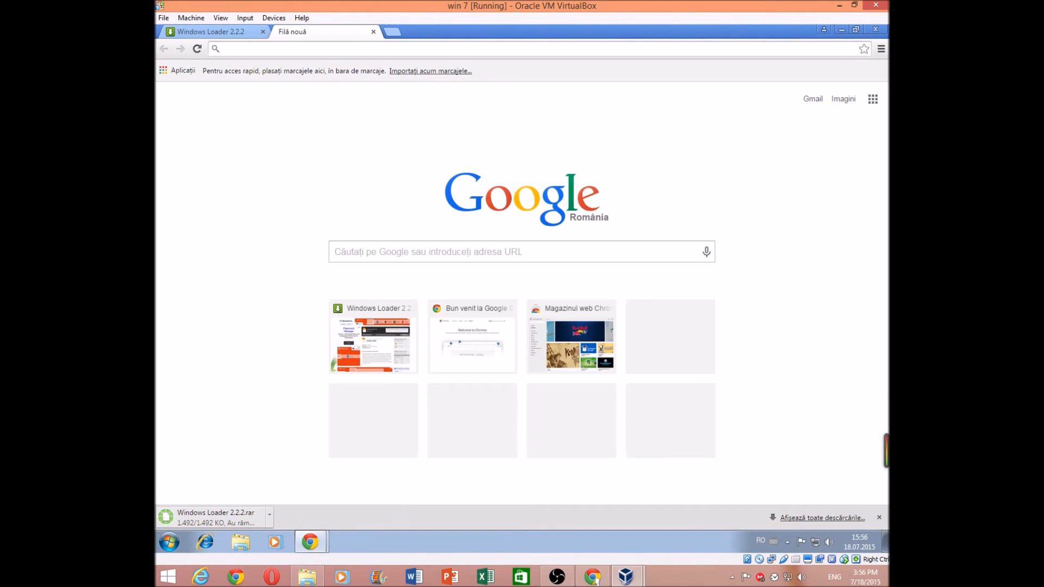
text(w)
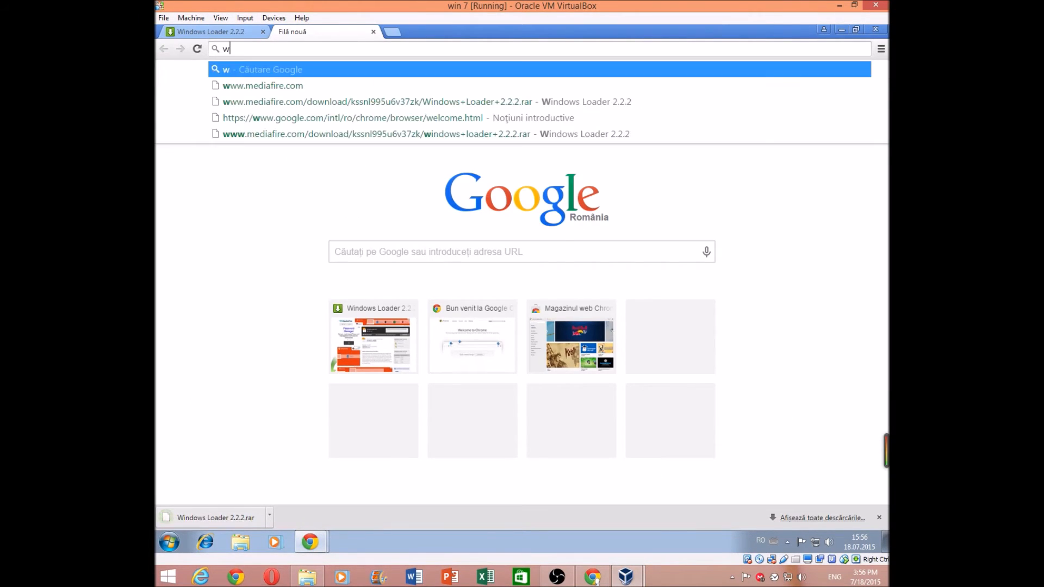
text(inrar)
key(Return)
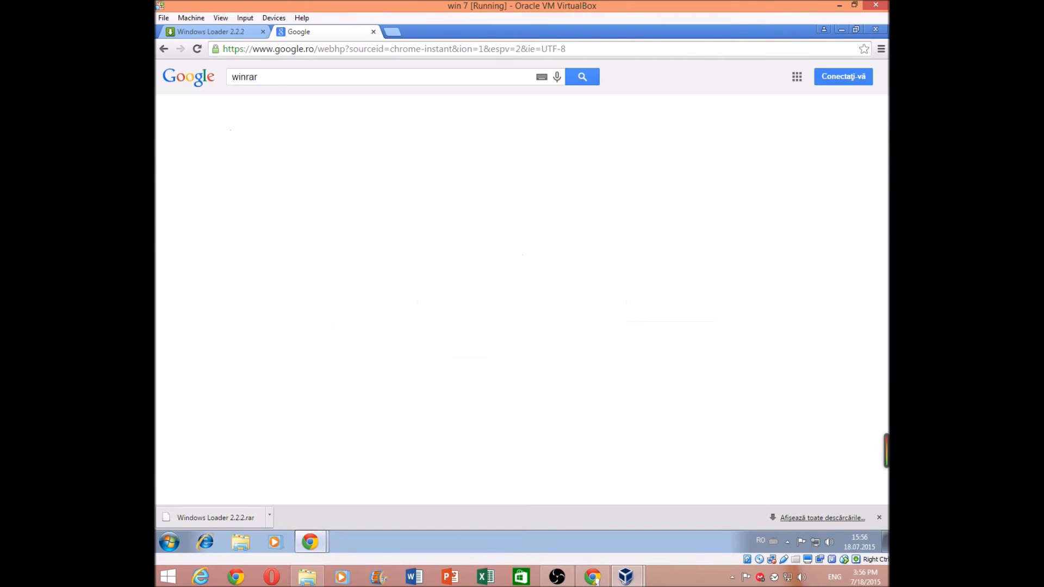
click(268, 214)
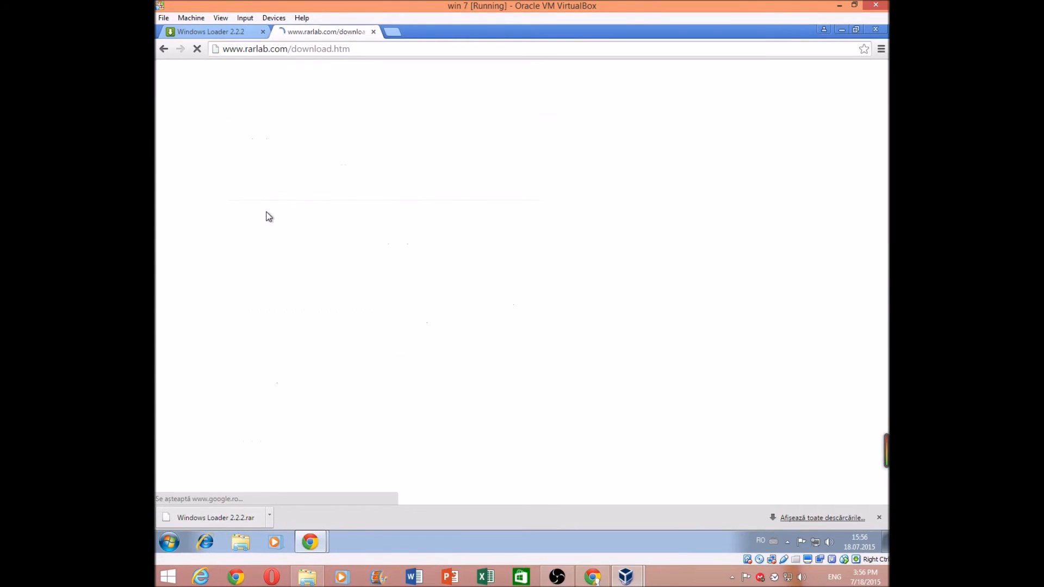
Step: Download the English (64 bit) version of WinRAR 5.21 from the language list
scroll(333, 349, down, 10)
scroll(333, 349, up, 5)
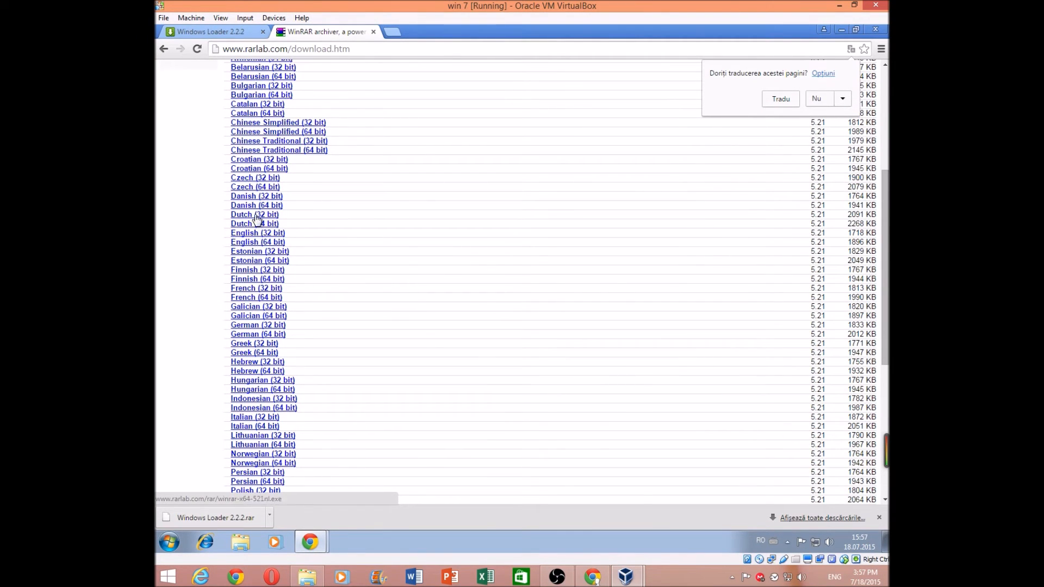
click(262, 243)
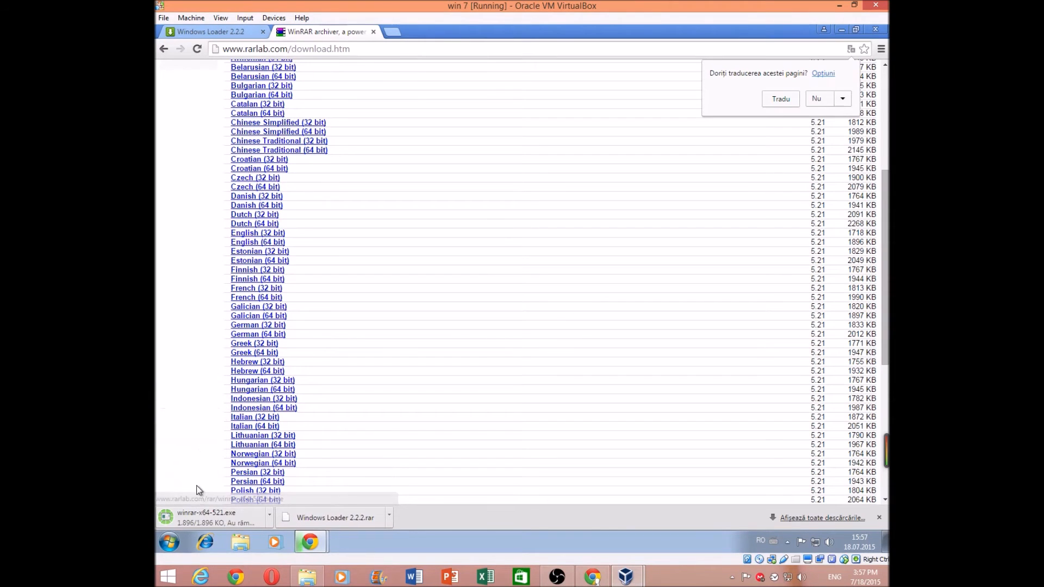
Step: Run the downloaded winrar-x64-521.exe, allow it to make changes, and install WinRAR into C:\Program Files\WinRAR
click(204, 513)
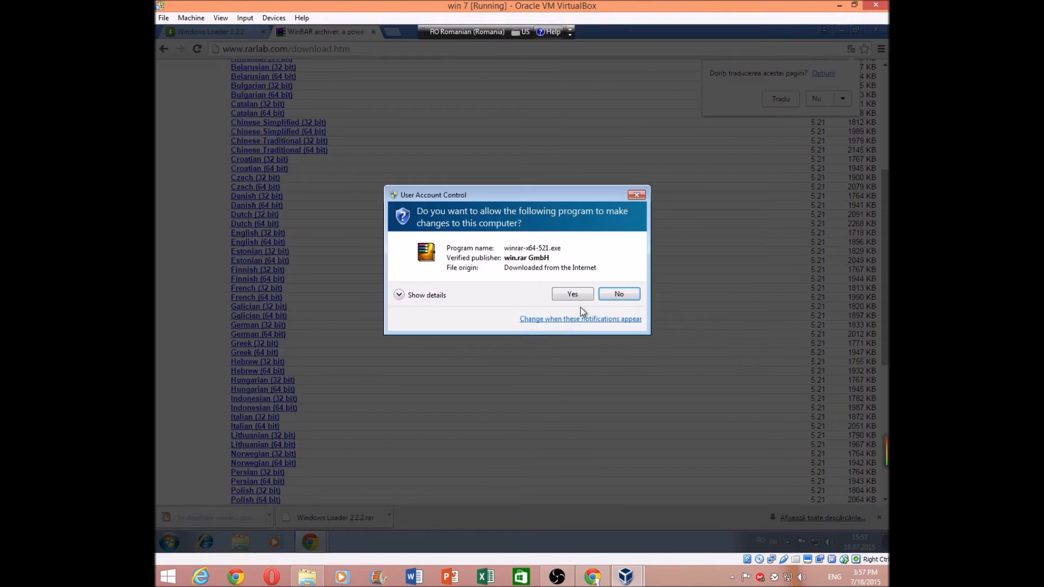
click(573, 294)
click(842, 29)
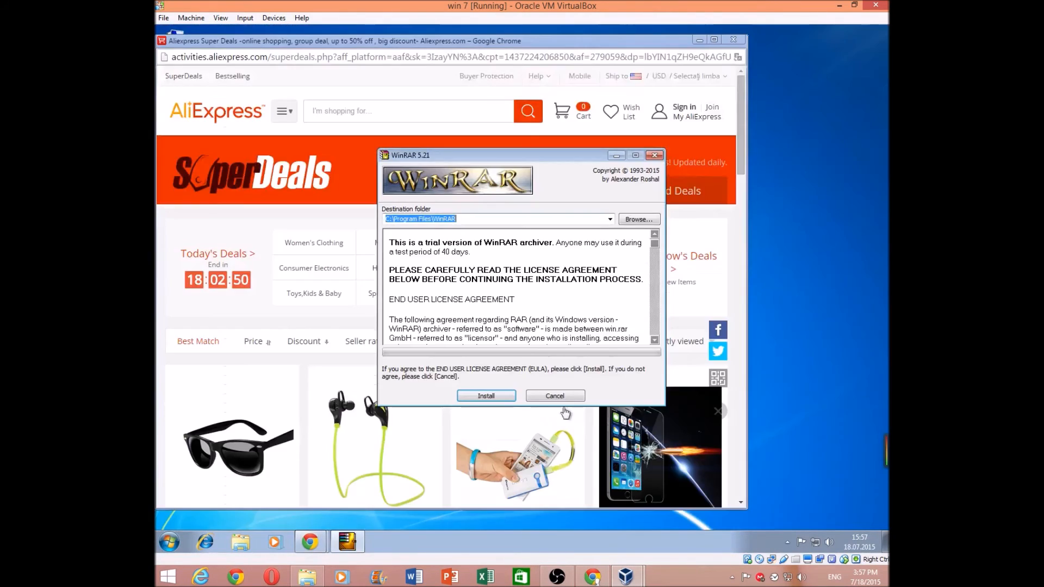
click(492, 396)
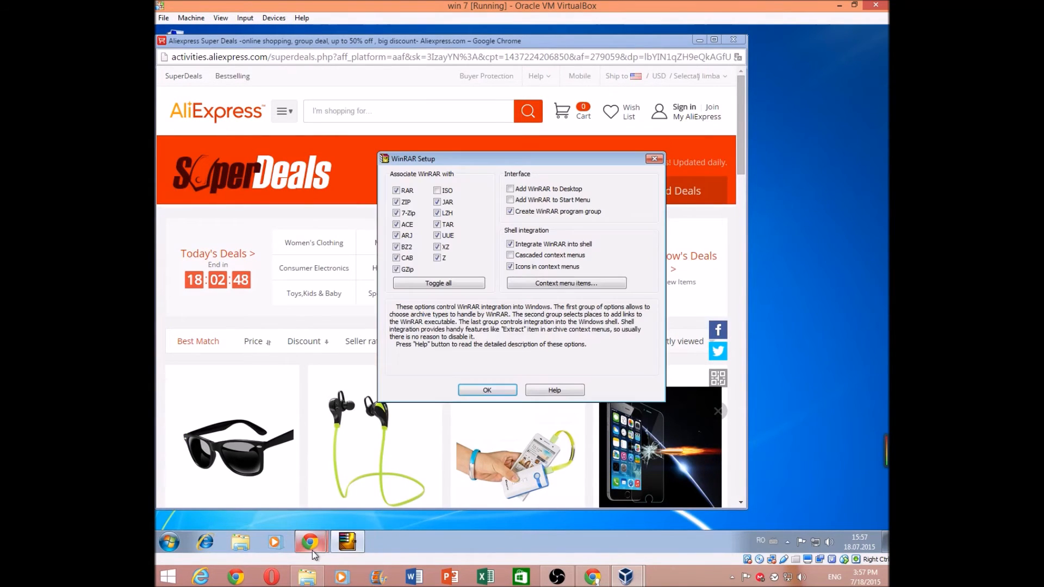
Step: Close the AliExpress pop-up window and finish WinRAR Setup with ISO files associated as well
mouse_move(316, 551)
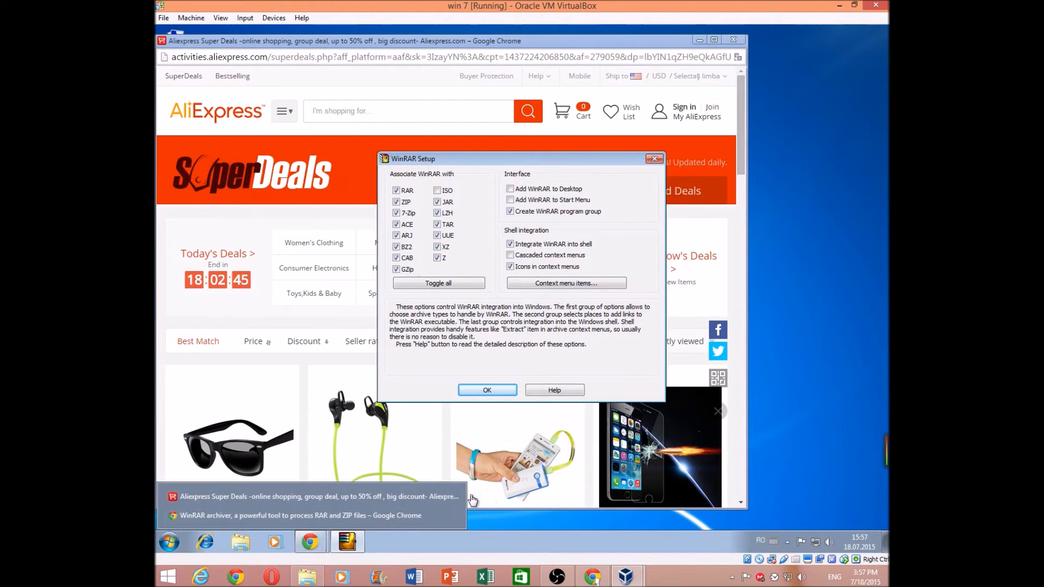
click(321, 497)
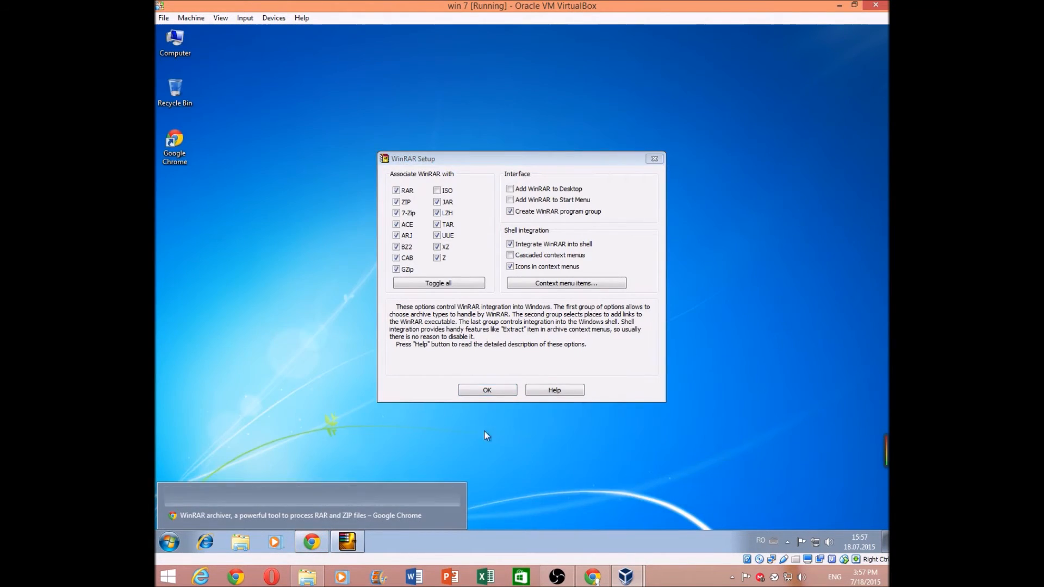
click(446, 191)
click(478, 388)
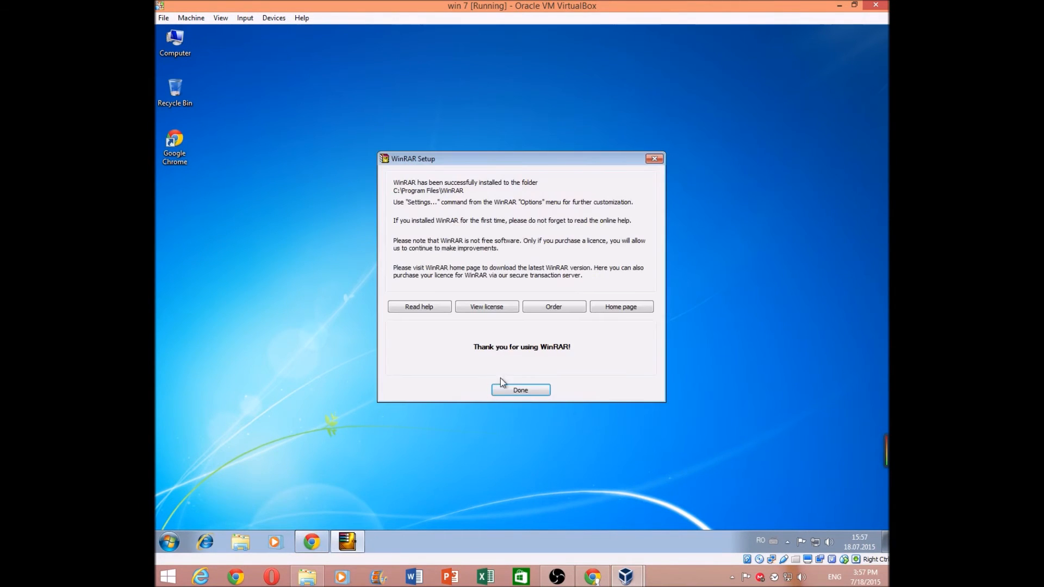
click(493, 391)
click(312, 536)
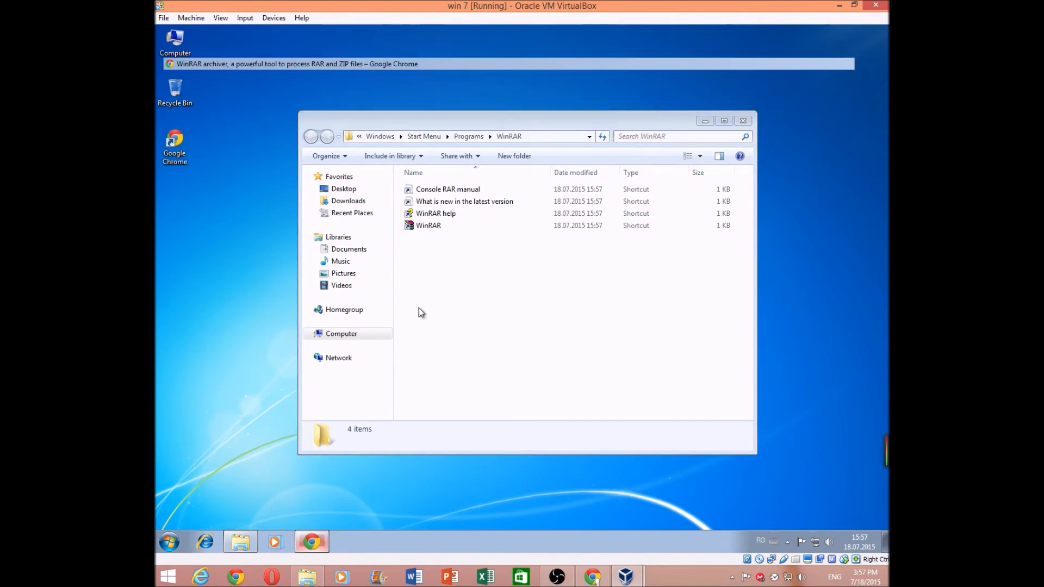
click(839, 6)
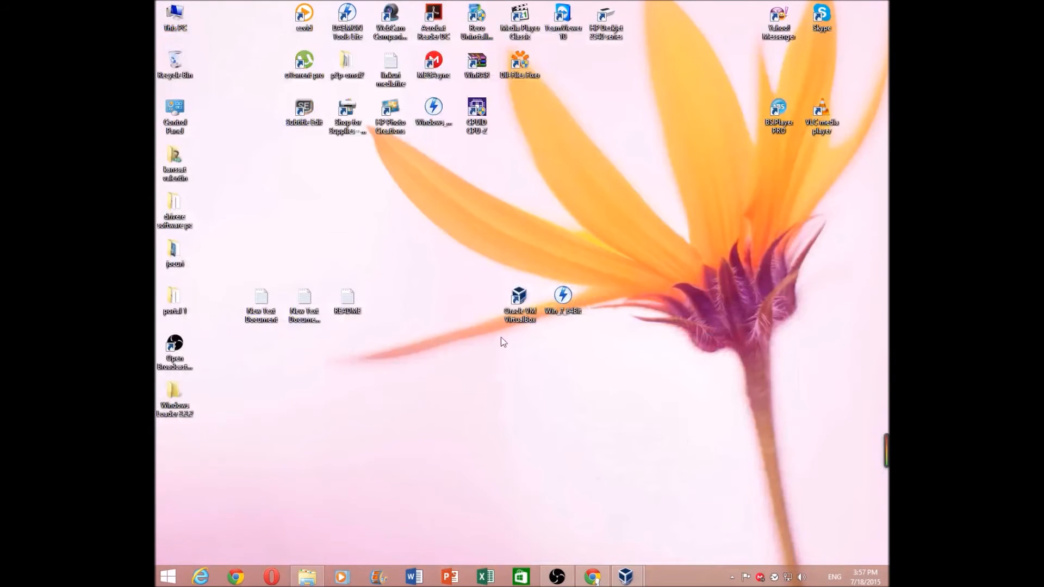
mouse_move(630, 575)
click(648, 537)
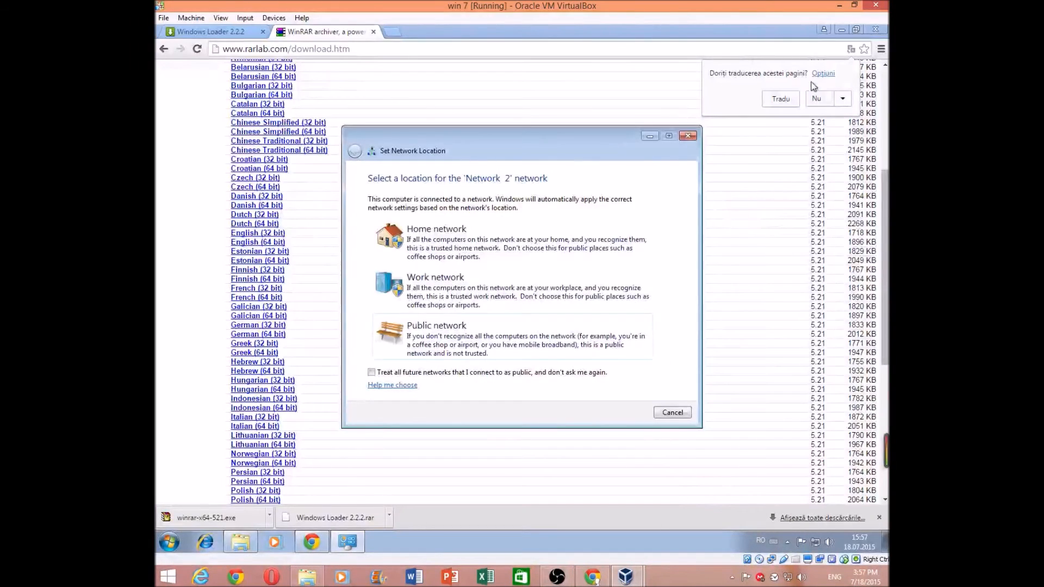
Step: Set the guest's Network 2 location to Home and put the WinRAR shortcut from its program group folder on the desktop
click(858, 31)
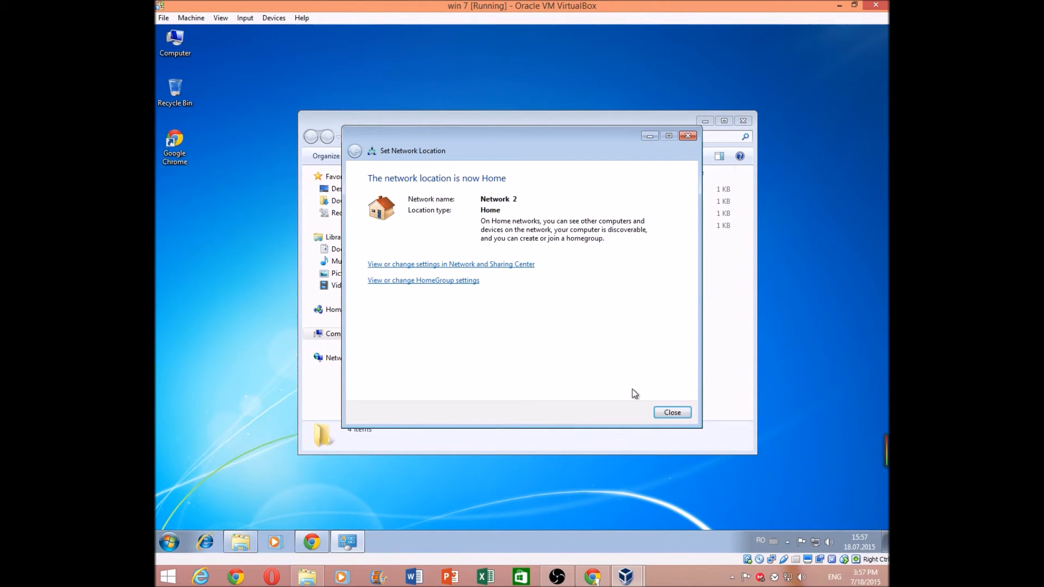
click(660, 412)
drag(438, 231, 174, 191)
click(743, 121)
Step: Open the downloaded Windows Loader 2.2.2.rar and extract its Windows Loader 2.2.2 folder to the guest desktop
click(320, 542)
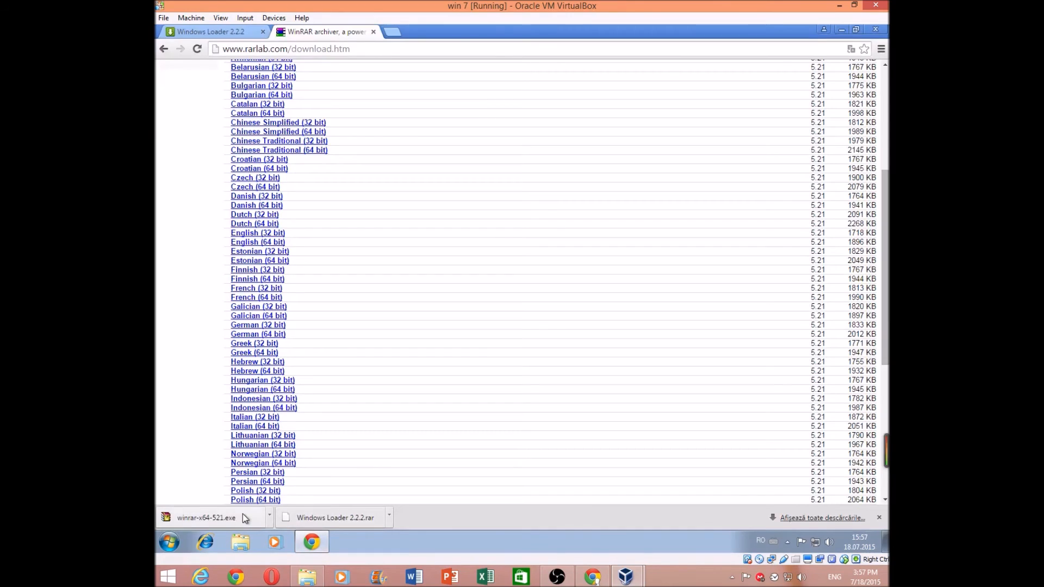
click(335, 518)
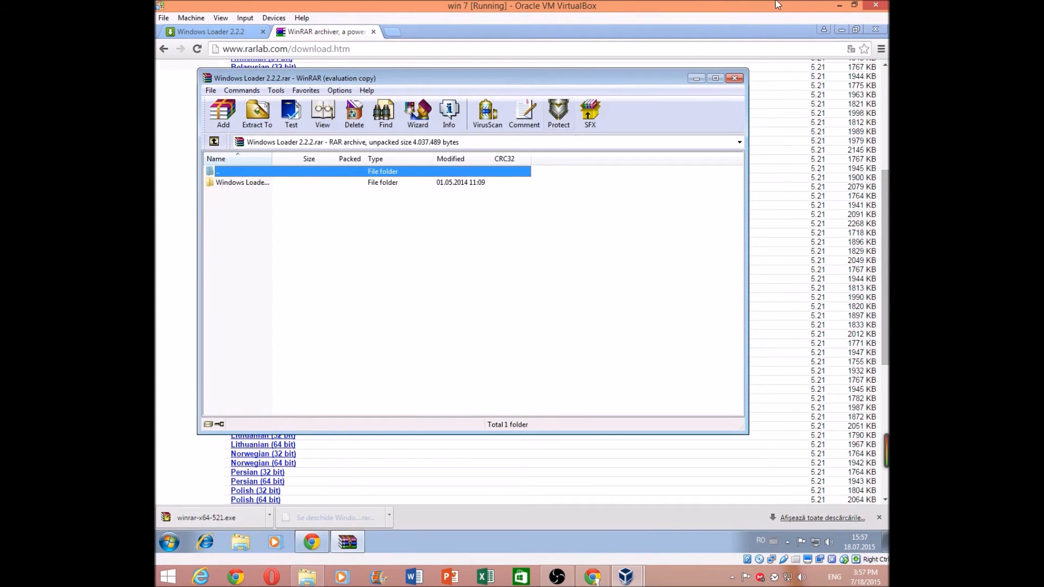
click(841, 30)
drag(294, 184, 178, 265)
click(735, 78)
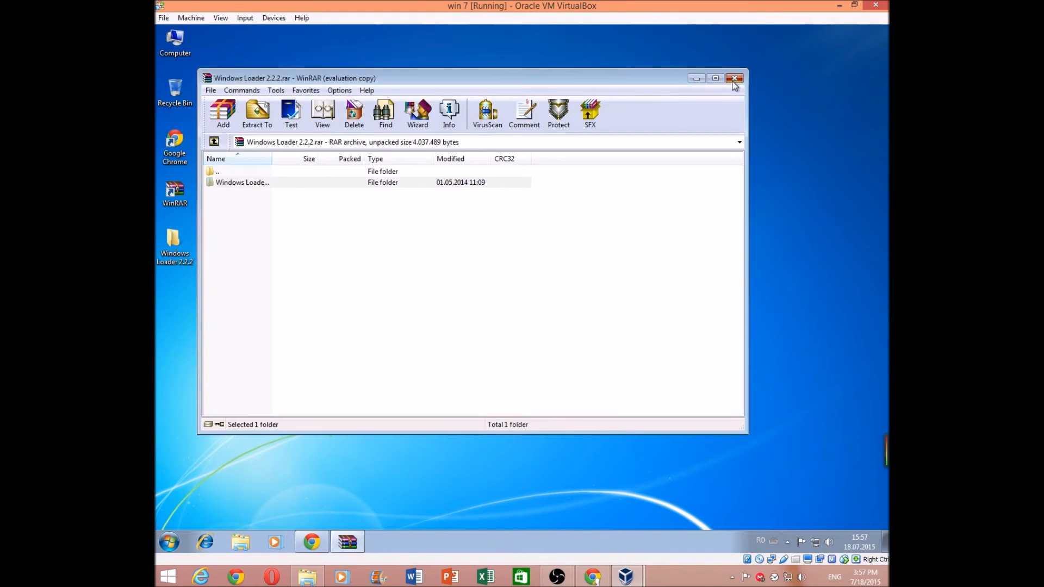
Step: Run Windows Loader from the extracted folder as administrator, allow its changes, and minimize the folder window
double_click(174, 244)
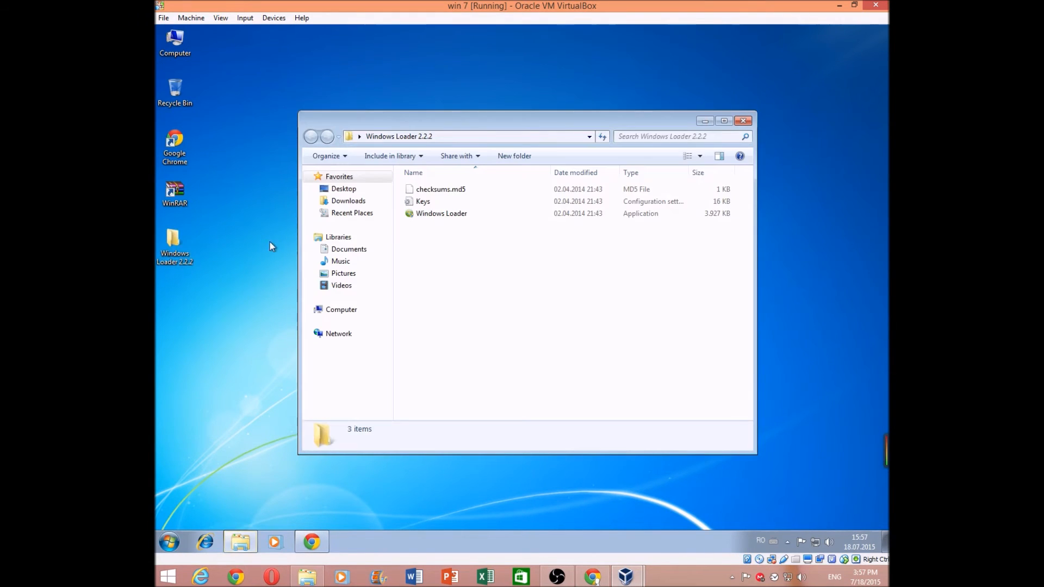
click(418, 215)
right_click(418, 216)
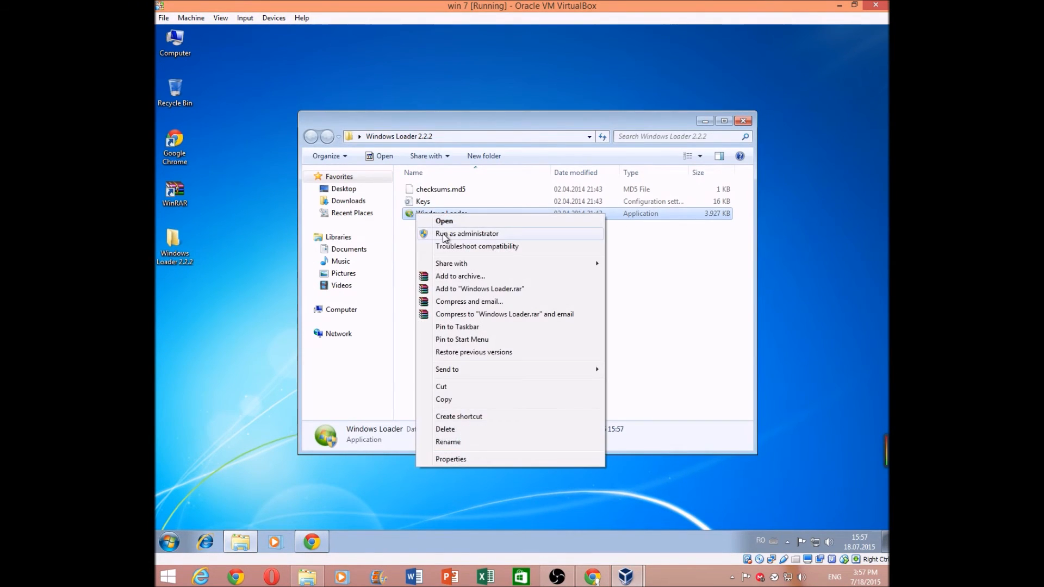
click(443, 233)
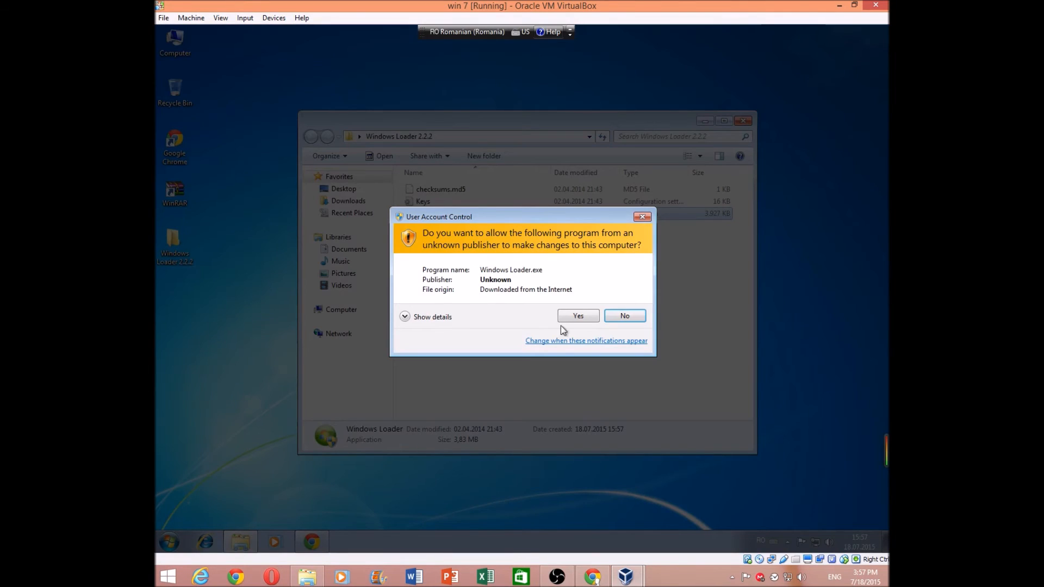
click(577, 316)
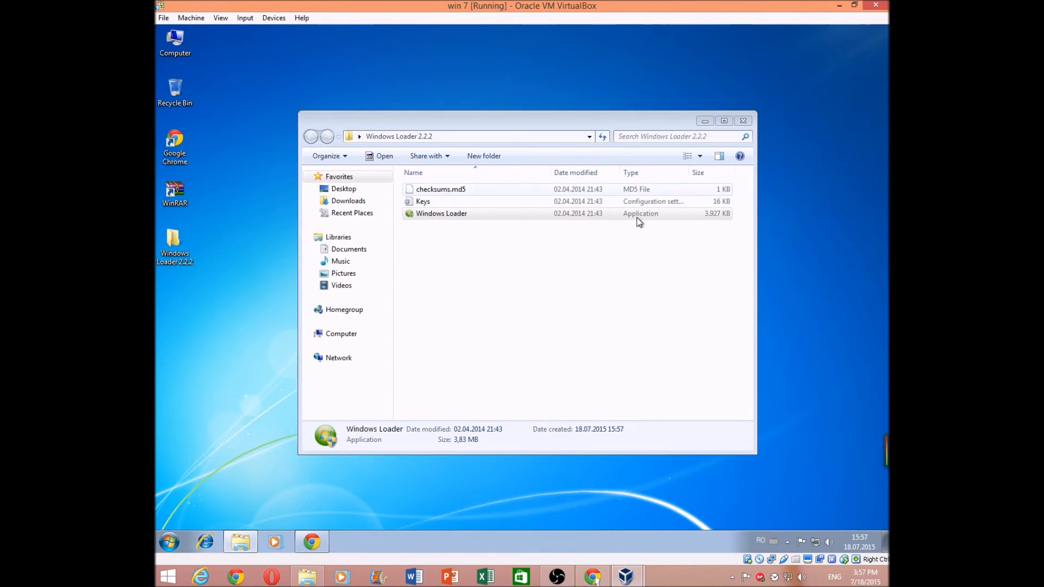
click(706, 120)
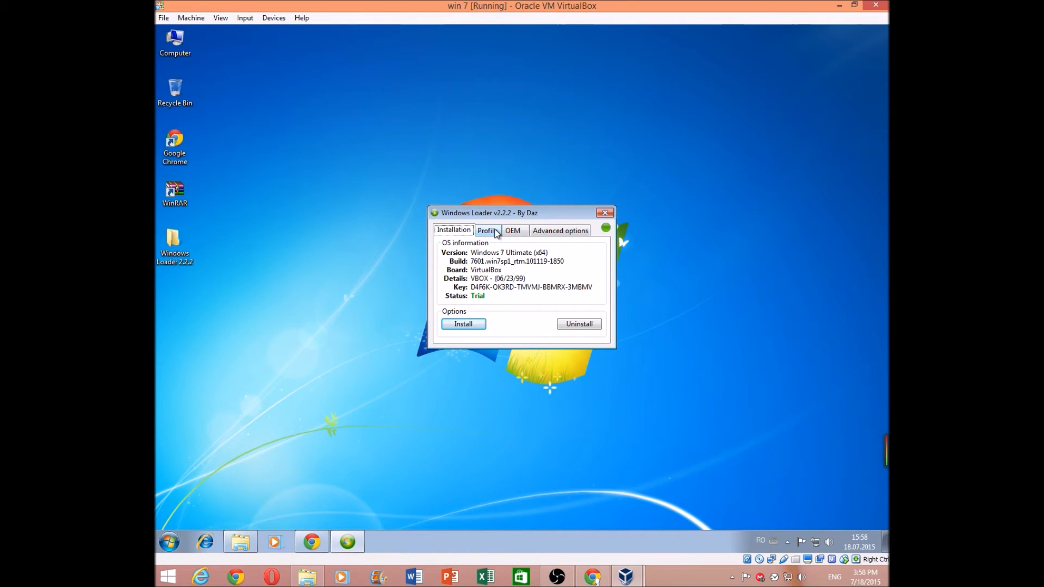
Step: Move the Windows Loader window aside and set the profile's SLIC to HP
drag(516, 213, 549, 193)
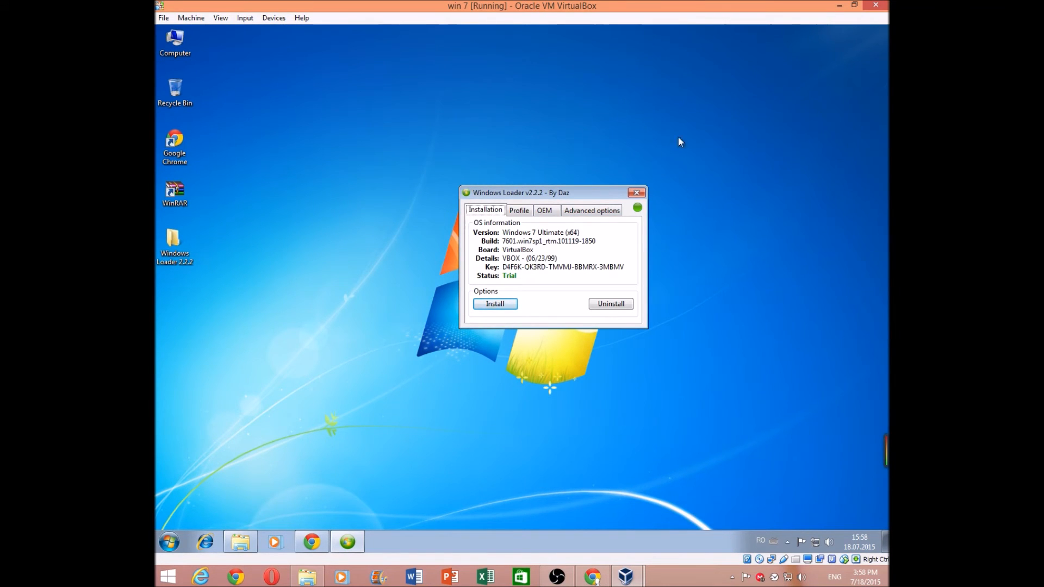
click(521, 209)
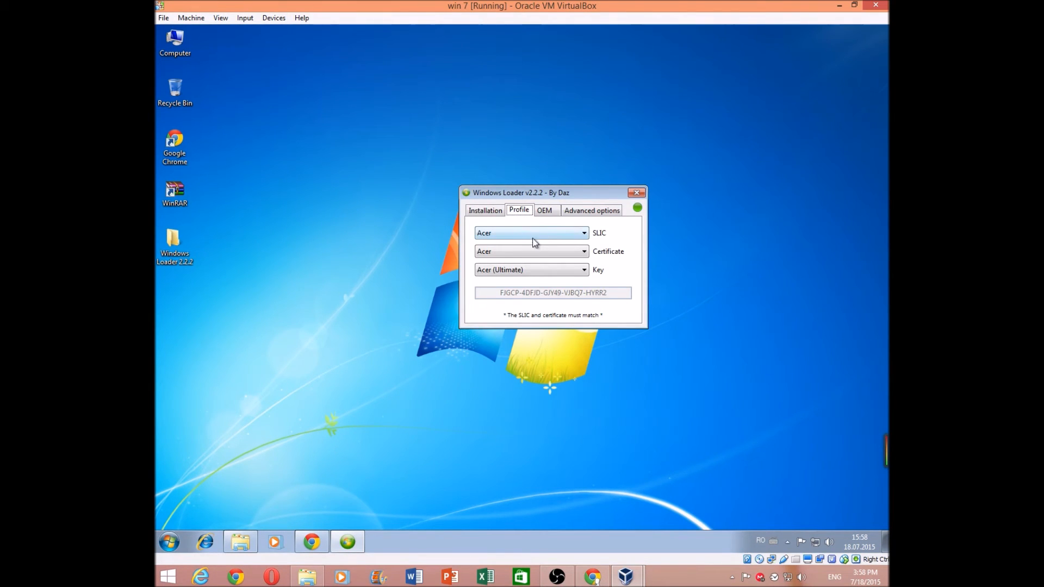
click(573, 232)
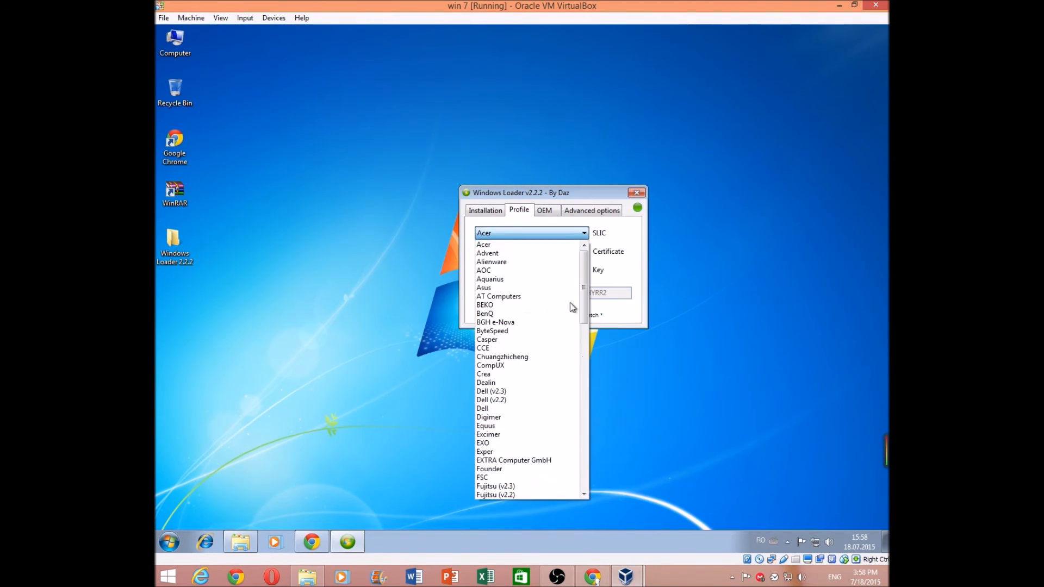
scroll(556, 408, down, 2)
scroll(557, 411, down, 9)
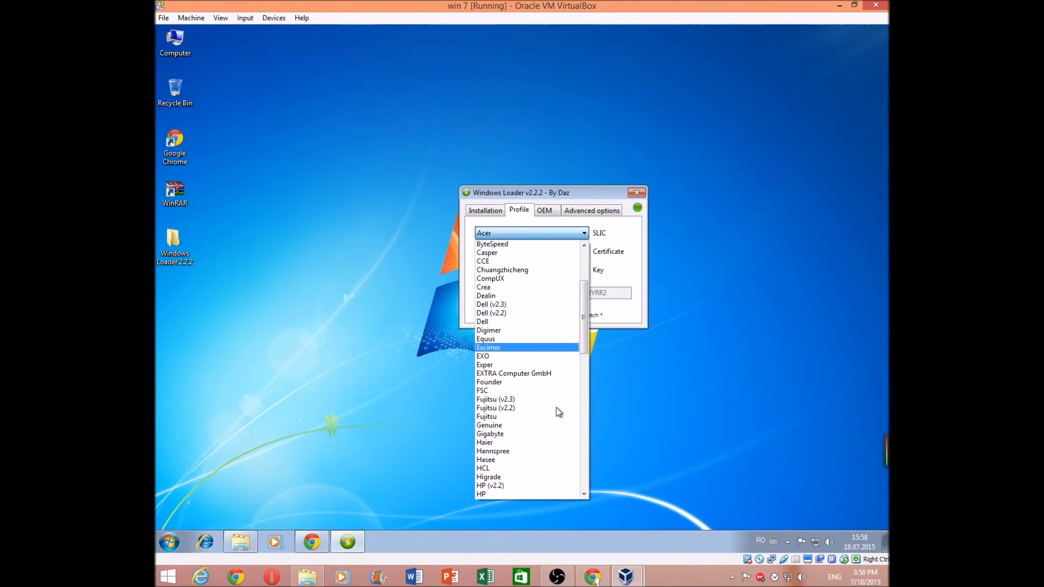
click(497, 322)
Step: Set the loader profile's certificate to HP and its key to HP (Ultimate)
click(535, 252)
scroll(538, 408, down, 5)
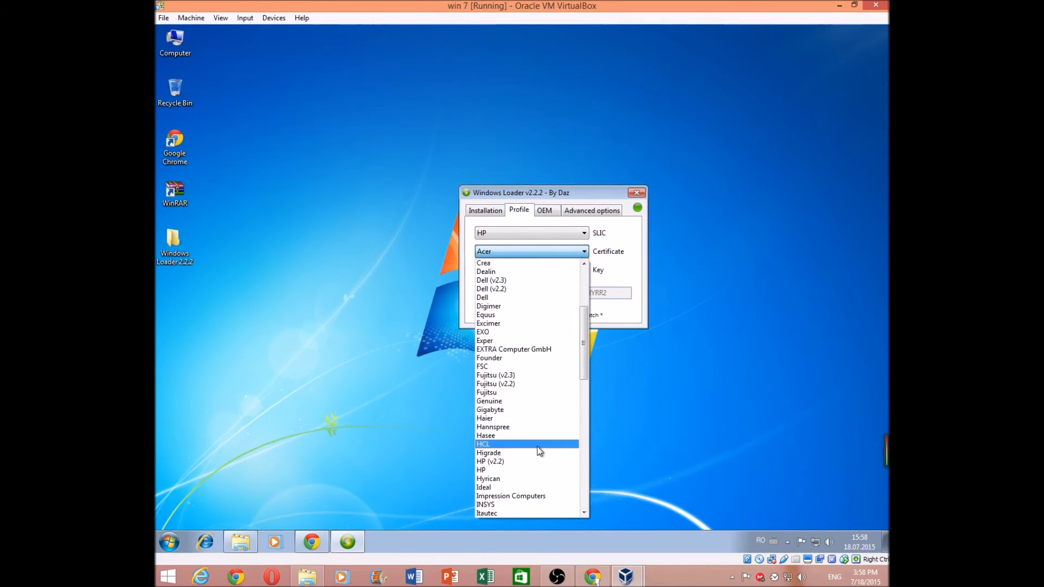
click(536, 470)
click(525, 271)
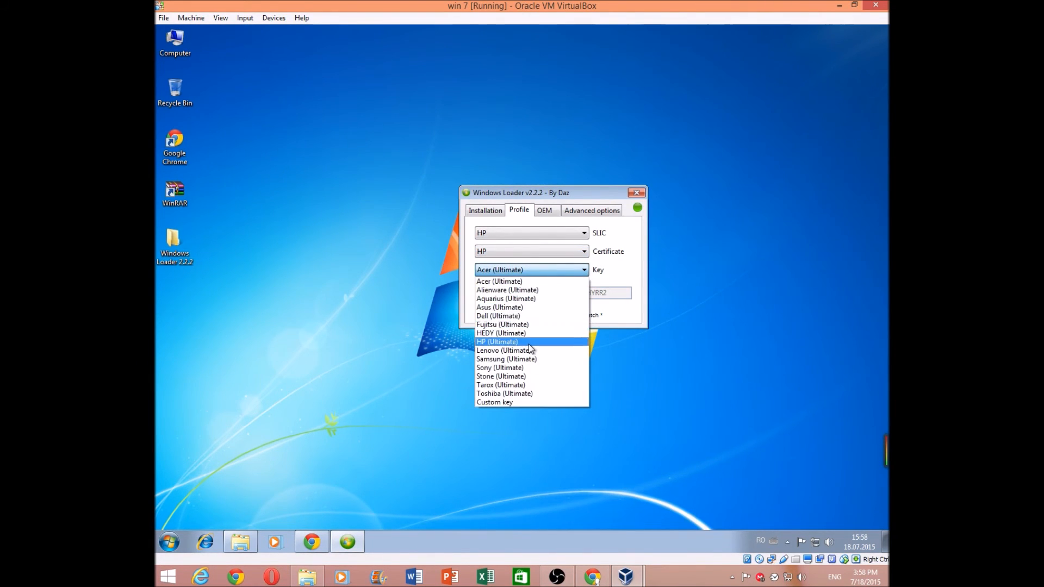
click(531, 344)
click(498, 292)
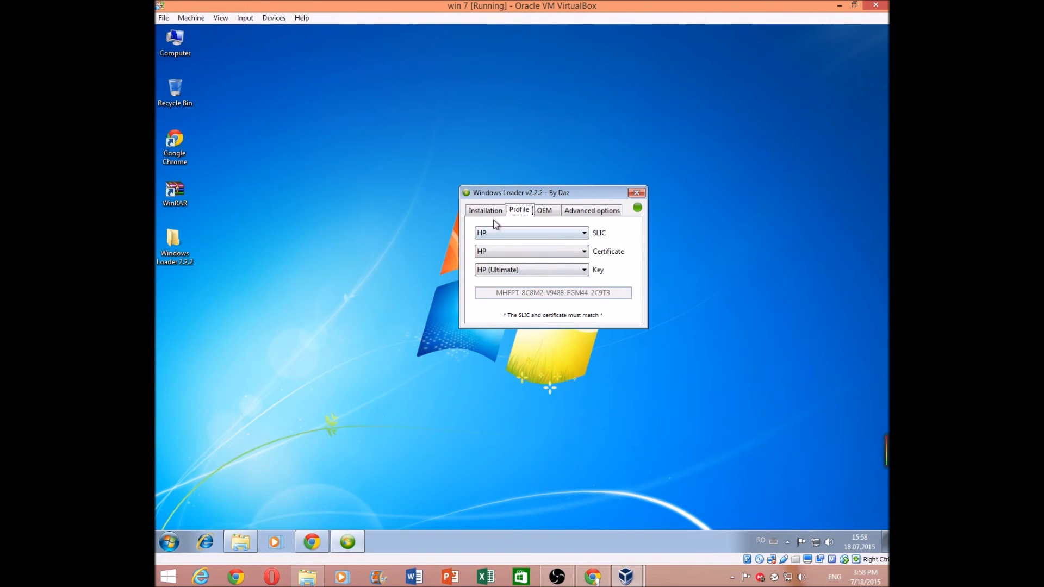
Step: Review the loader's OEM and advanced options and start the loader installation
click(551, 211)
click(585, 210)
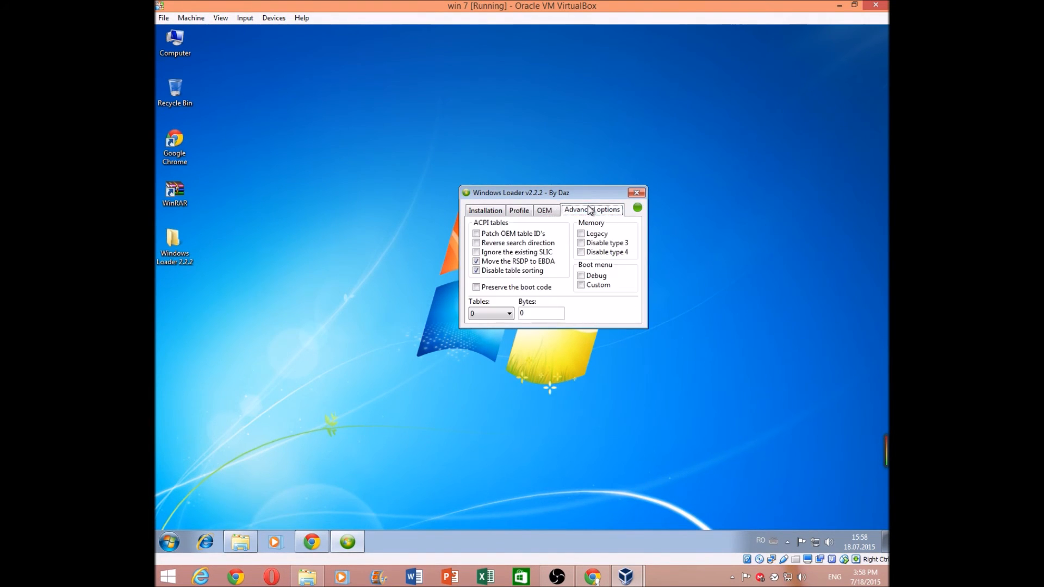
click(483, 211)
click(544, 212)
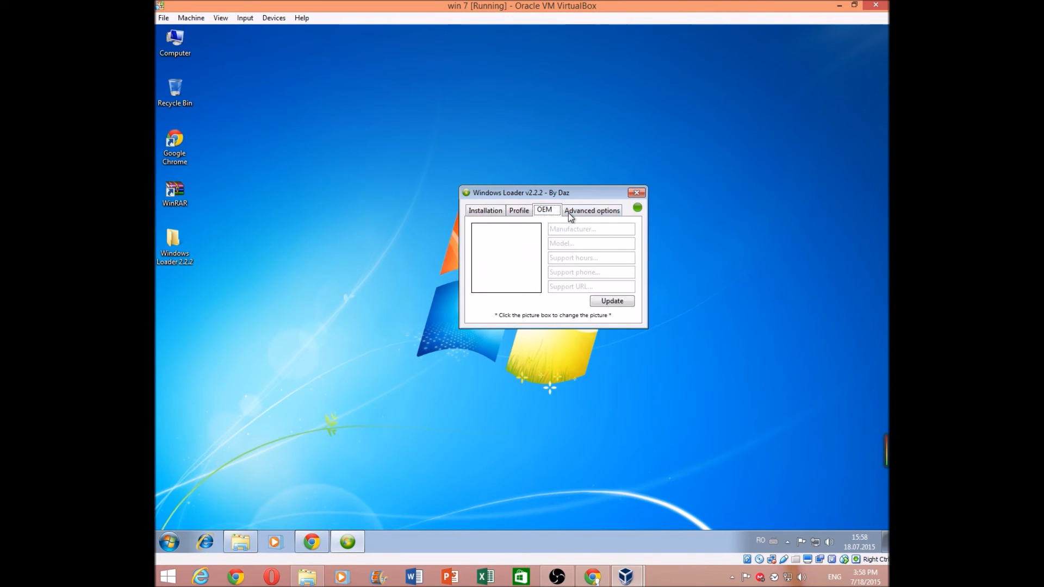
click(581, 211)
click(551, 212)
click(485, 212)
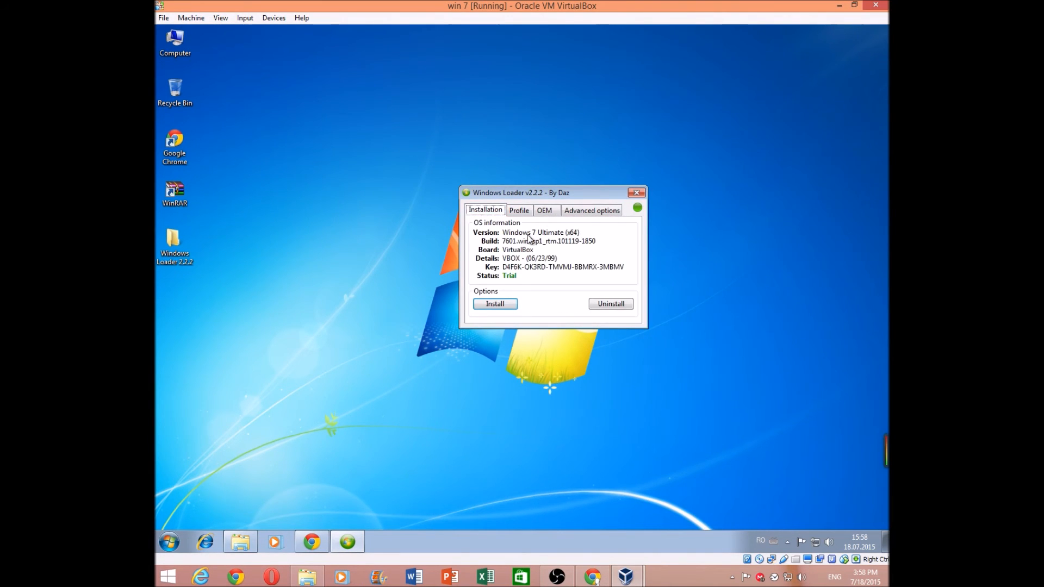
click(500, 304)
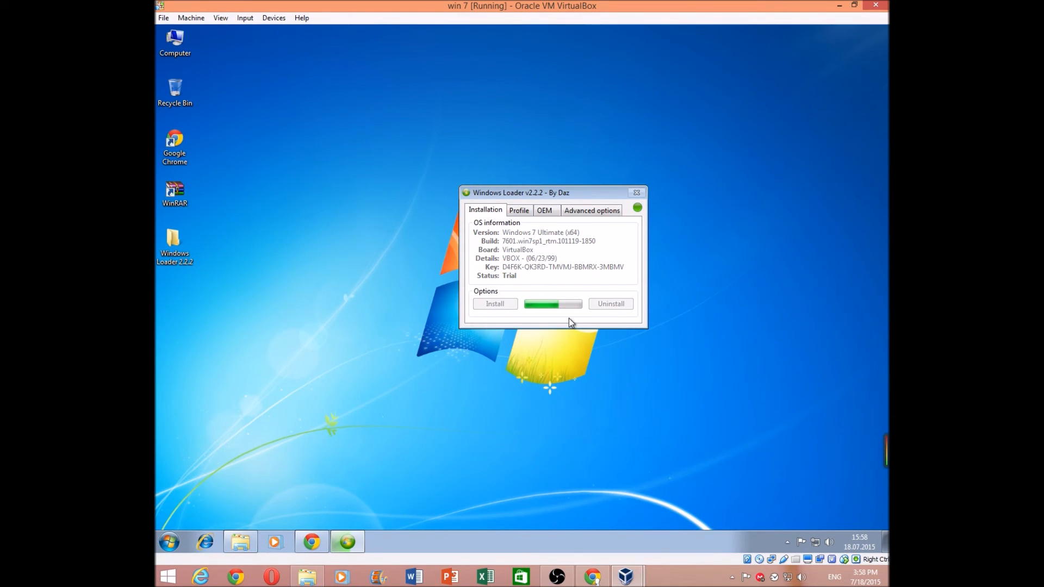
Step: Open the guest computer's system properties to check the Windows activation status, placing that window and the loader side by side
right_click(170, 50)
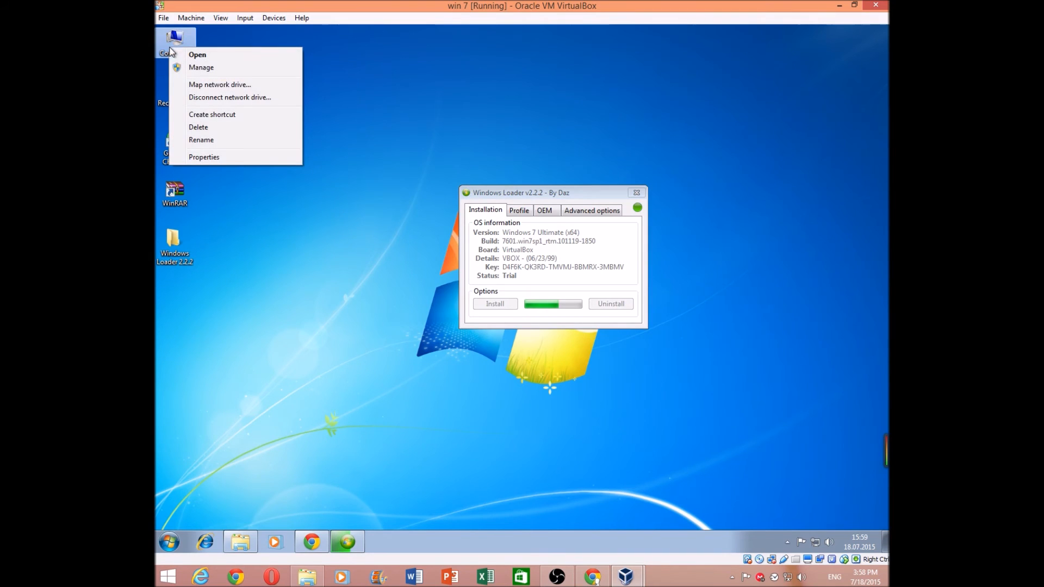
click(230, 155)
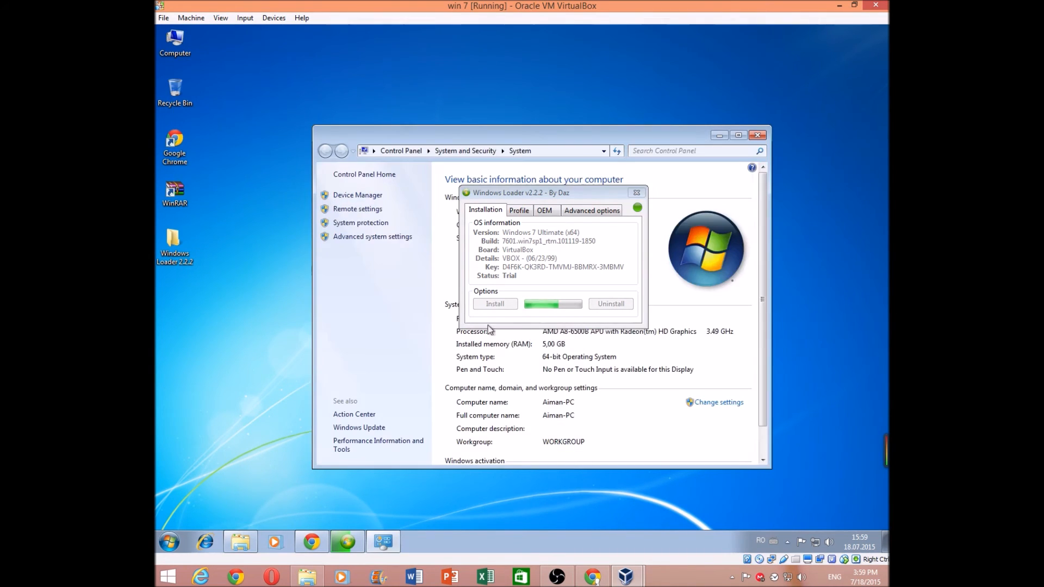
scroll(609, 402, down, 1)
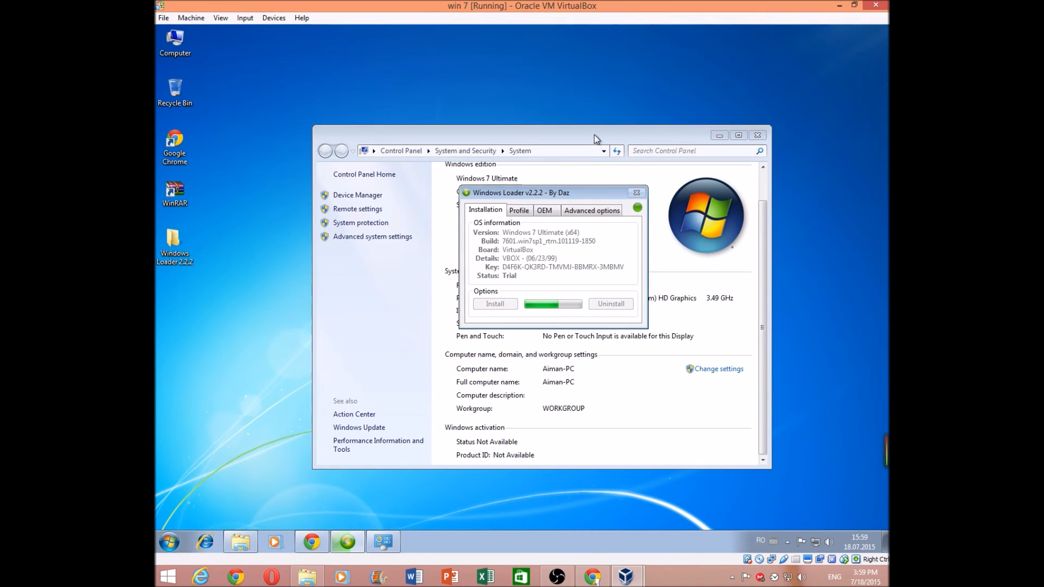
drag(601, 132, 888, 49)
drag(569, 193, 384, 176)
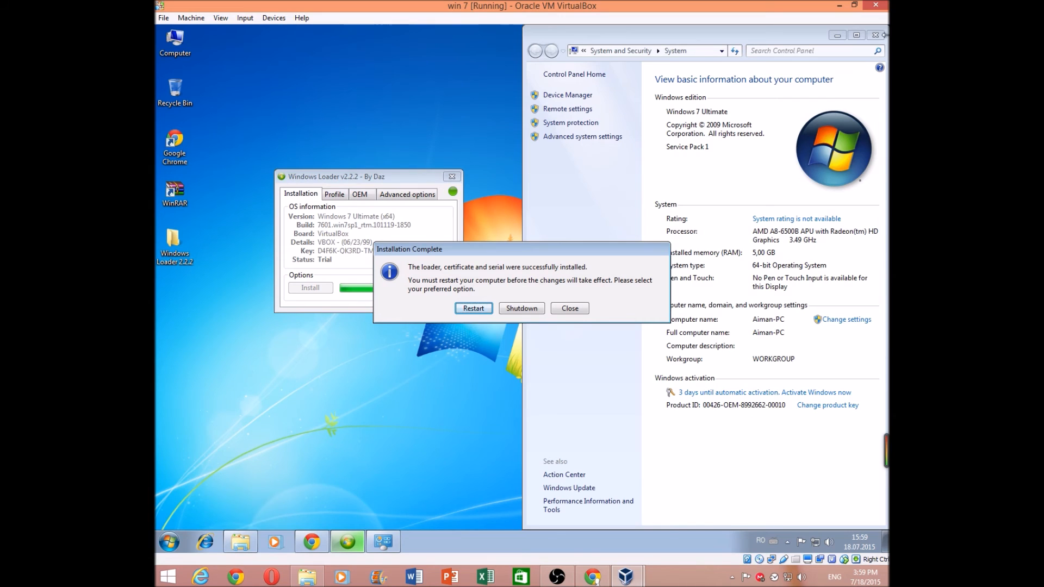
Step: Close the System window and restart the guest to apply the loader installation
click(875, 35)
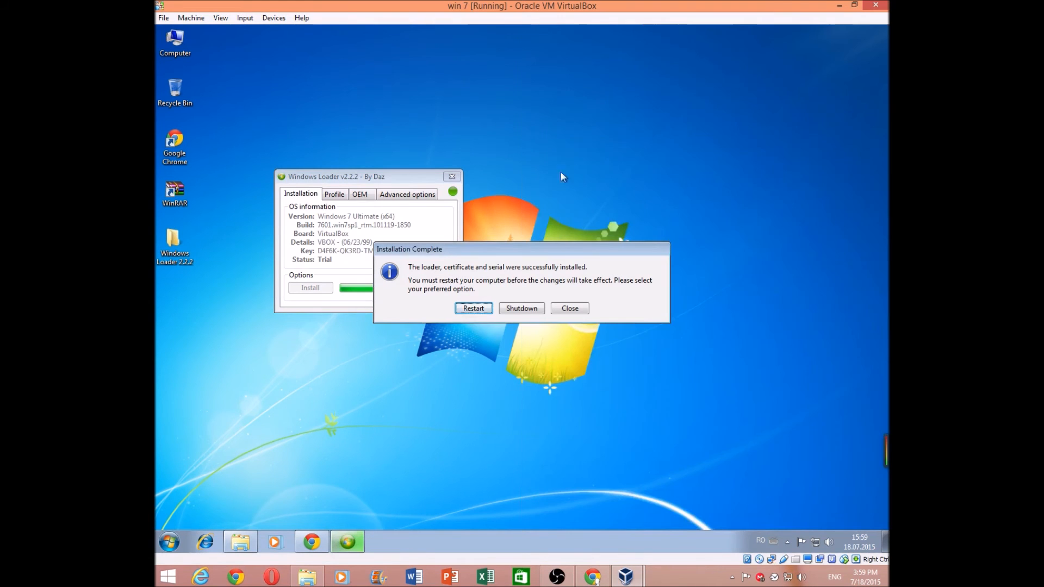
click(474, 307)
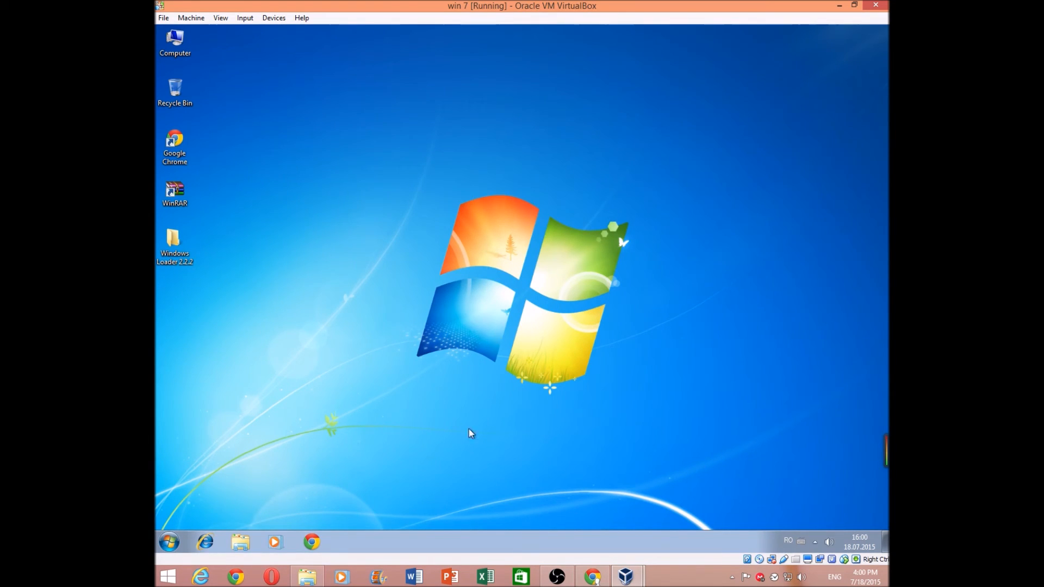
Step: Open the guest computer's system properties, check the Windows activation section after the restart, and close the window
click(171, 544)
right_click(326, 409)
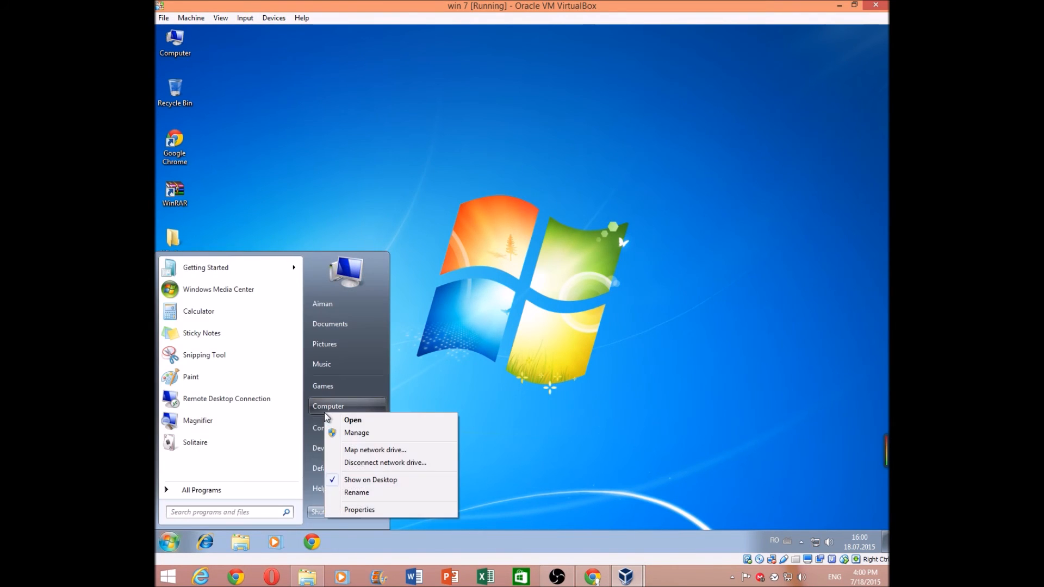
click(373, 509)
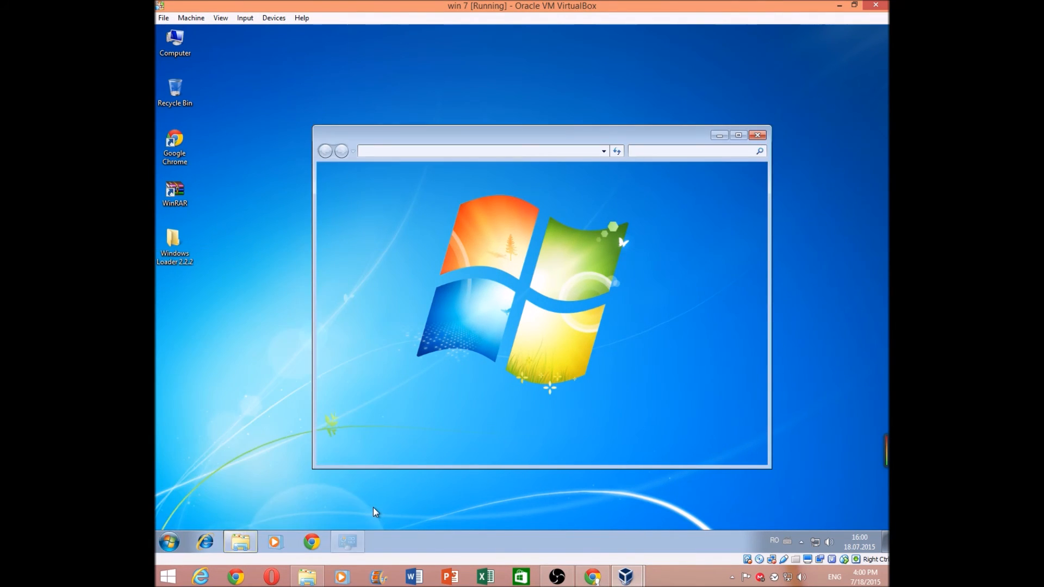
scroll(477, 426, down, 2)
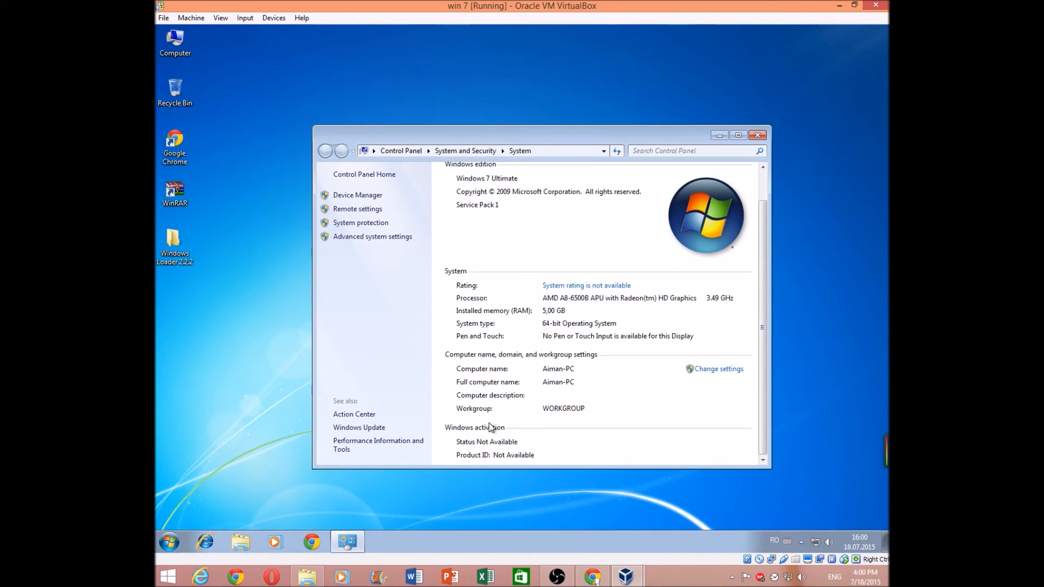
scroll(542, 419, down, 1)
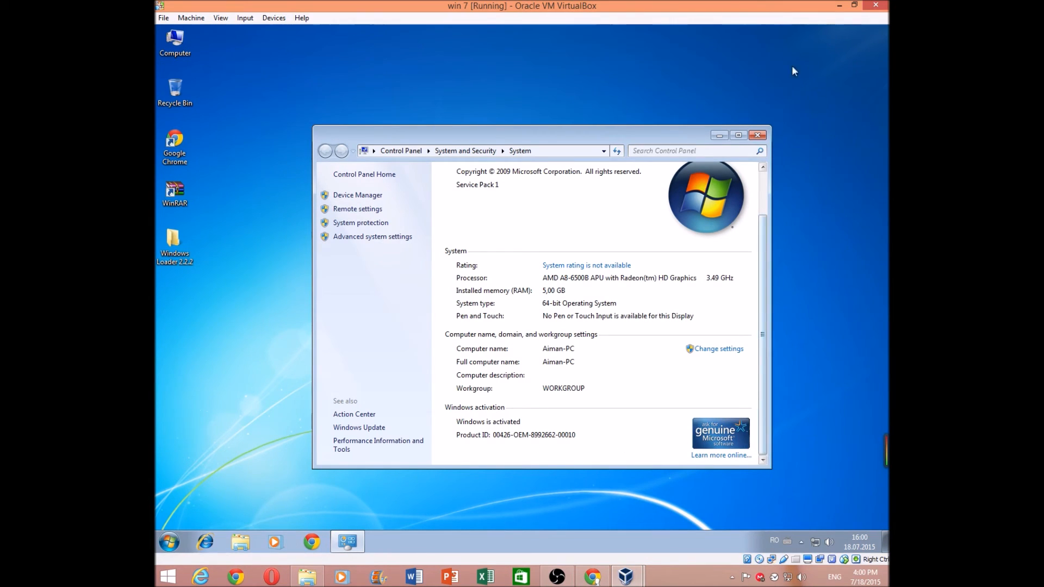
click(757, 135)
Step: Reopen the system properties from the desktop's Computer item, recheck the Windows activation status, and close the window
right_click(157, 37)
click(224, 147)
scroll(419, 266, down, 2)
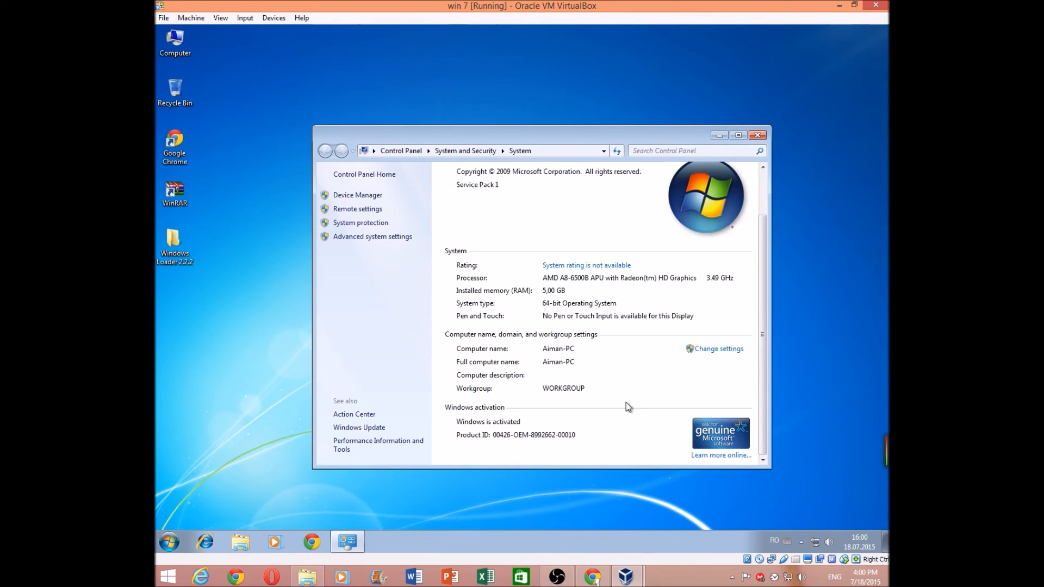
click(757, 135)
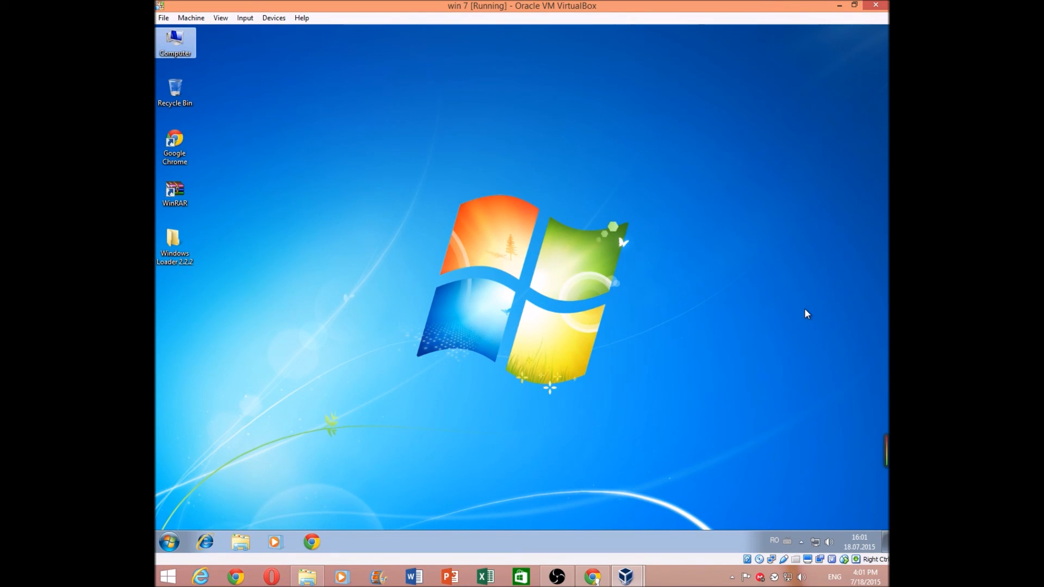
key(Return)
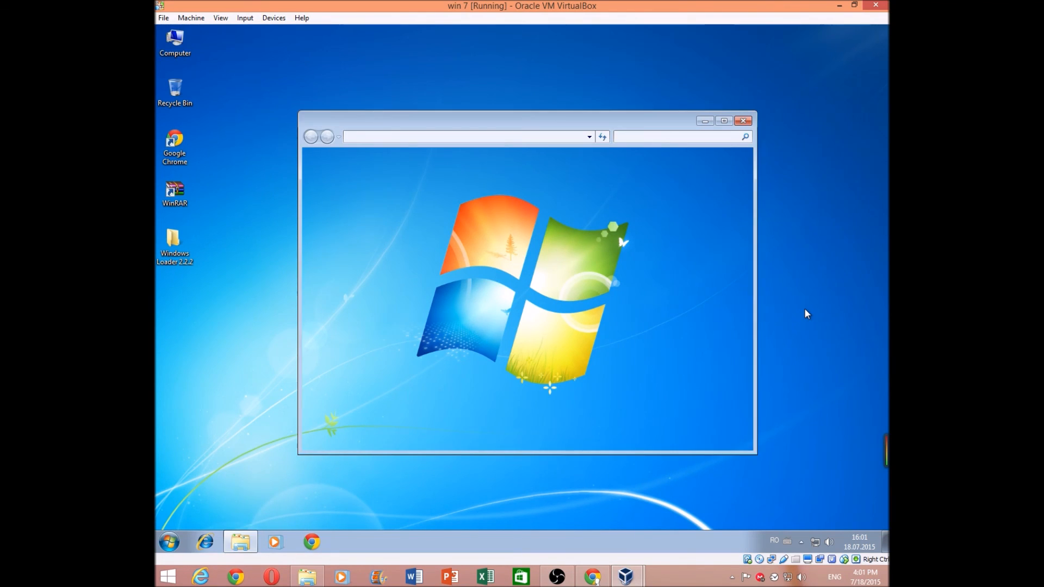
click(737, 123)
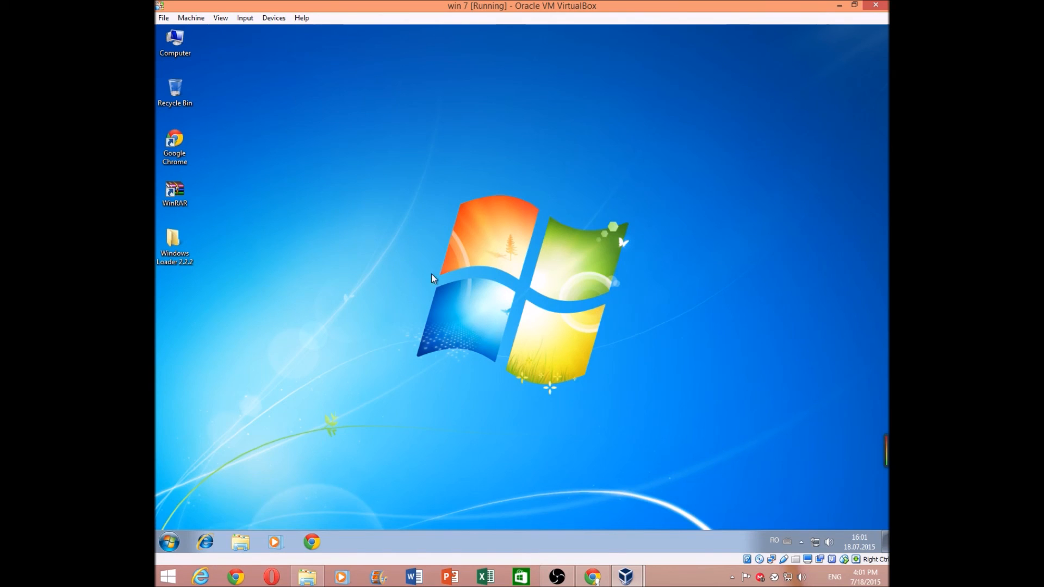
click(557, 576)
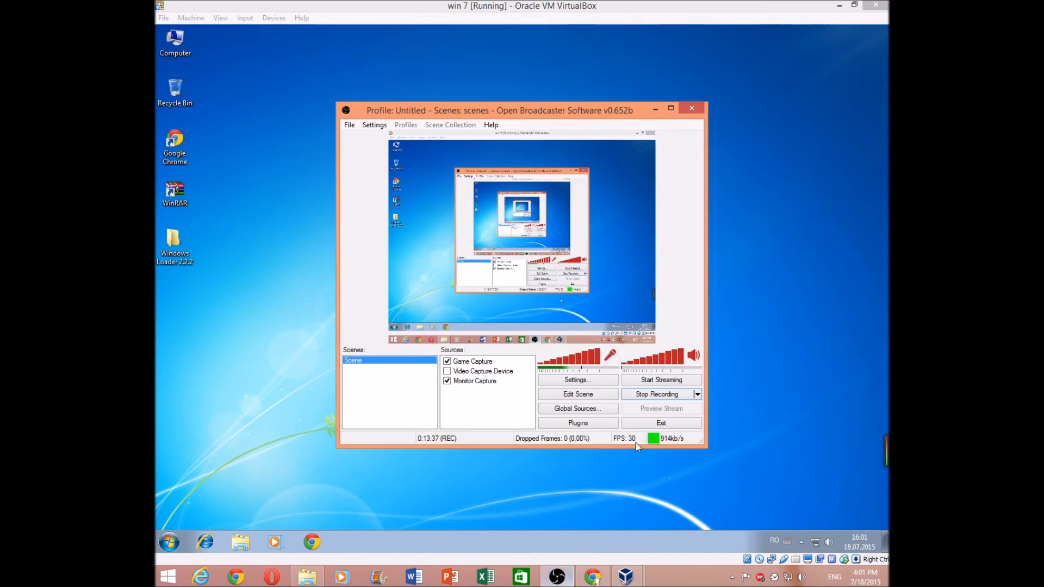